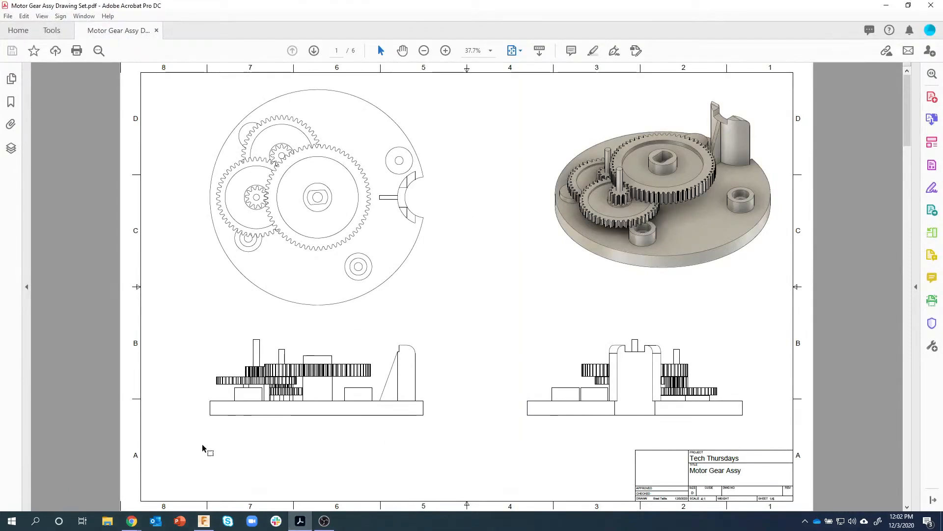
# - Scroll through the six Motor Gear Assy PDF pages, then return to the Pencil Sharpener Assy v43 model
pyautogui.scroll(-3, 278, 346)
pyautogui.scroll(2, 301, 334)
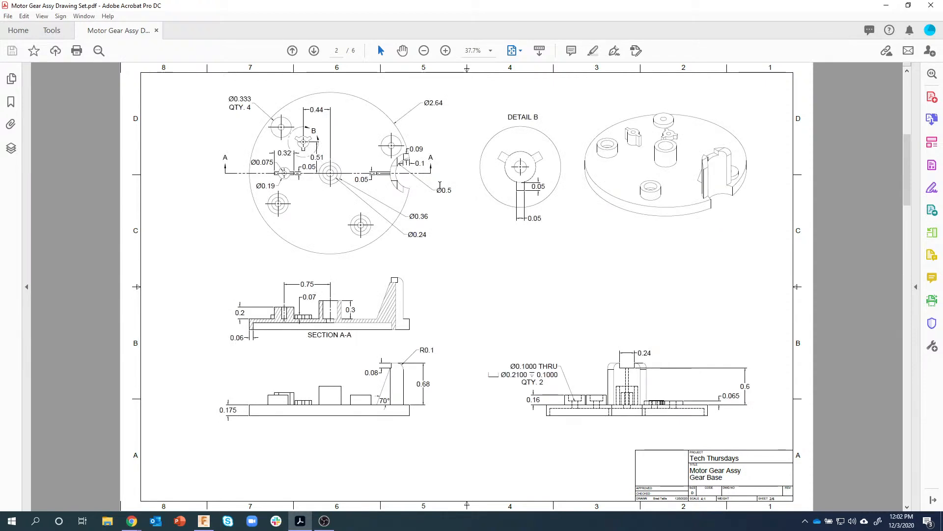
pyautogui.scroll(-1, 441, 197)
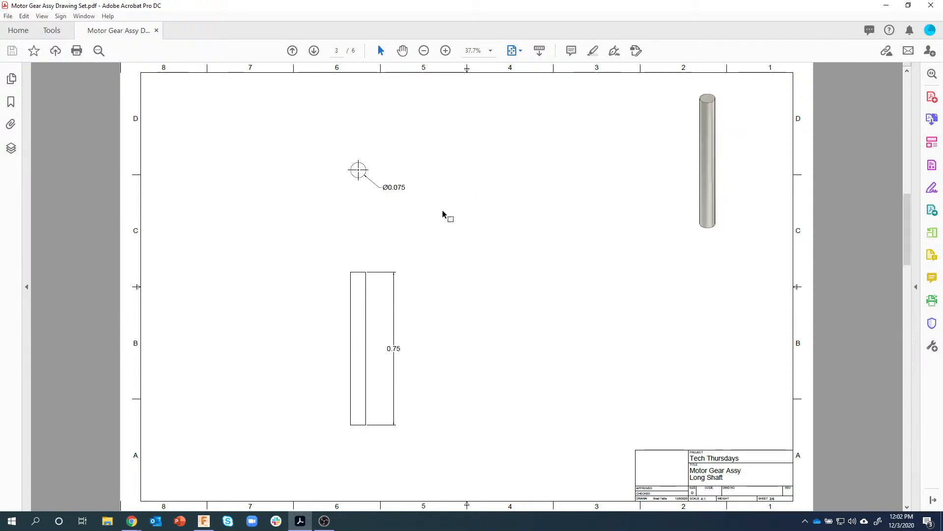
pyautogui.scroll(-1, 443, 215)
pyautogui.scroll(-1, 443, 215)
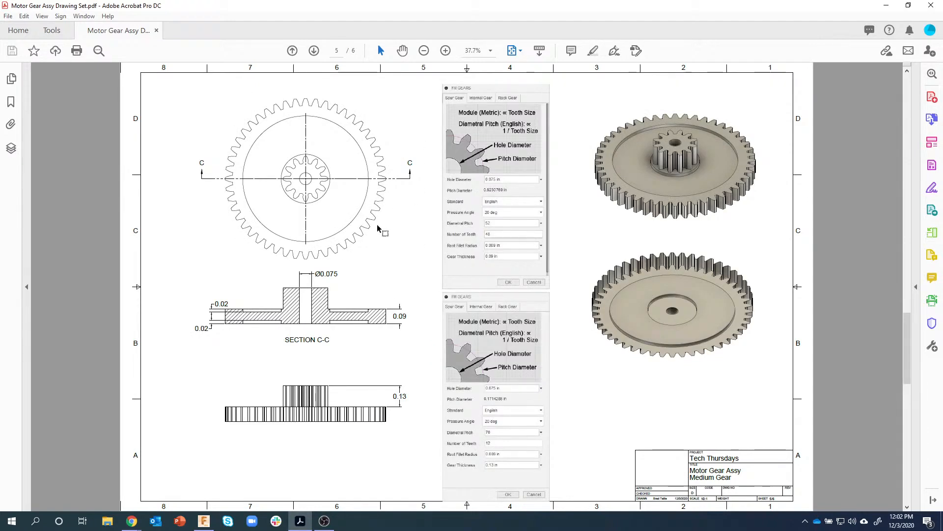
pyautogui.scroll(-1, 379, 229)
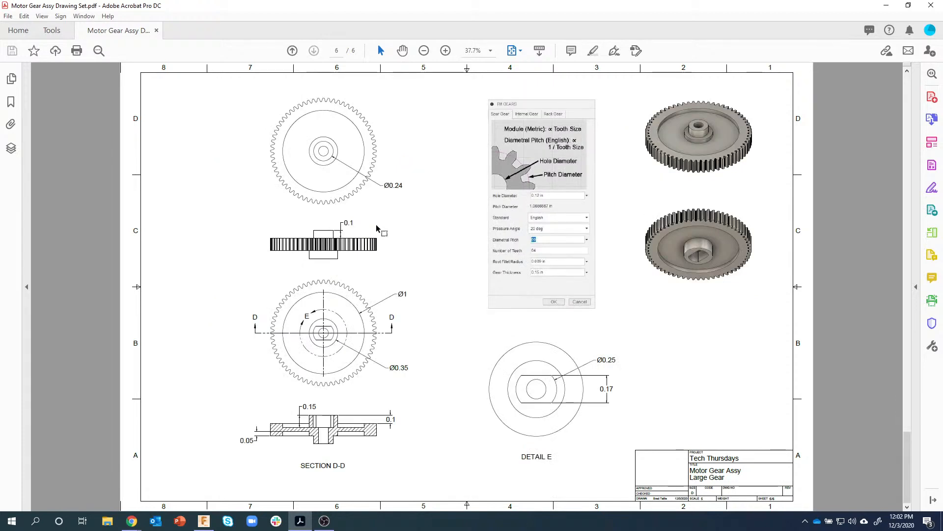
pyautogui.scroll(5, 374, 225)
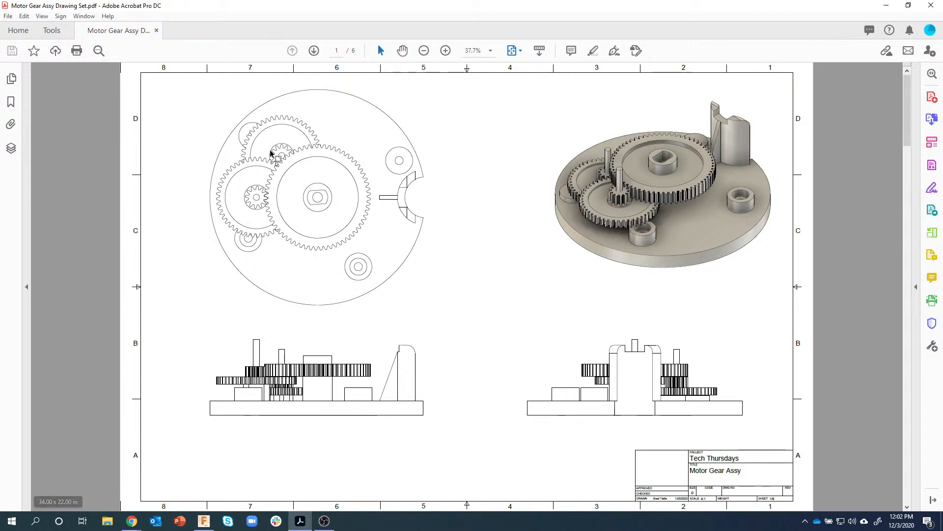
pyautogui.click(204, 521)
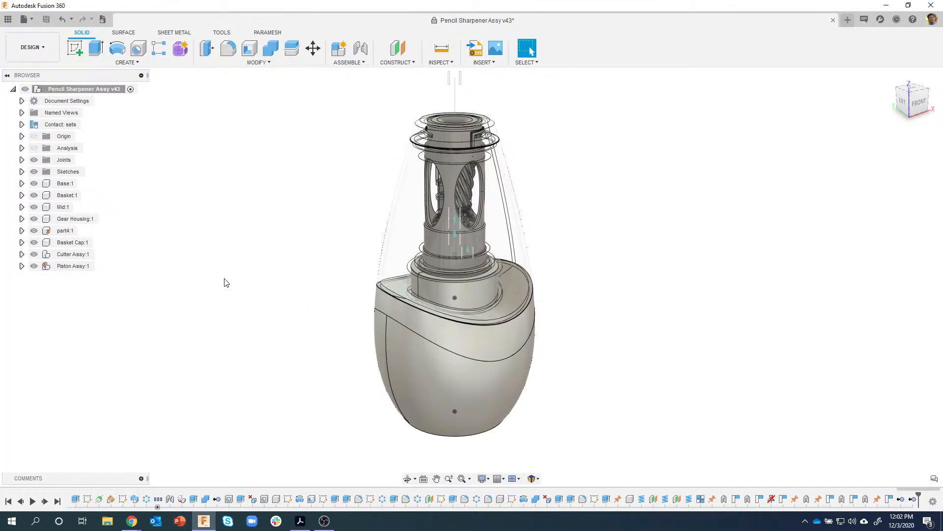
# - Isolate Gear Housing:1 so it is the only component shown
pyautogui.rightClick(81, 222)
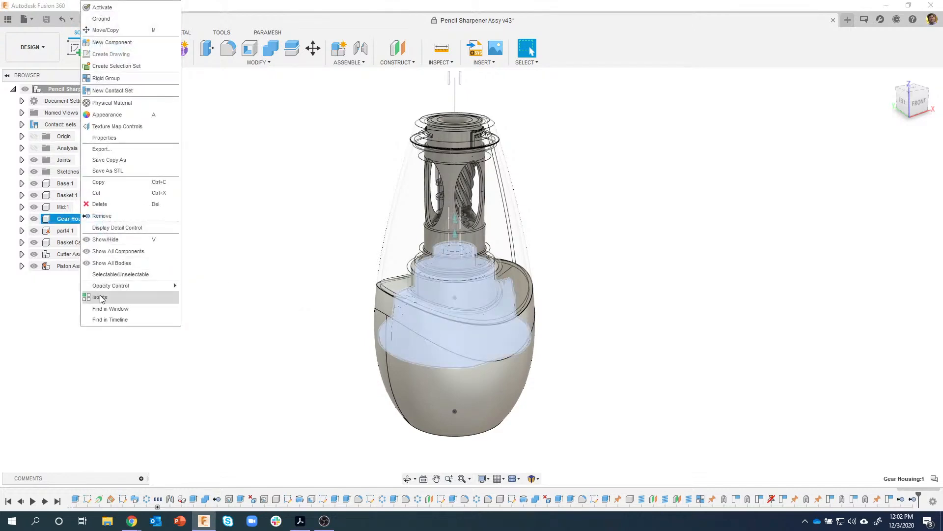
pyautogui.click(101, 298)
pyautogui.click(213, 296)
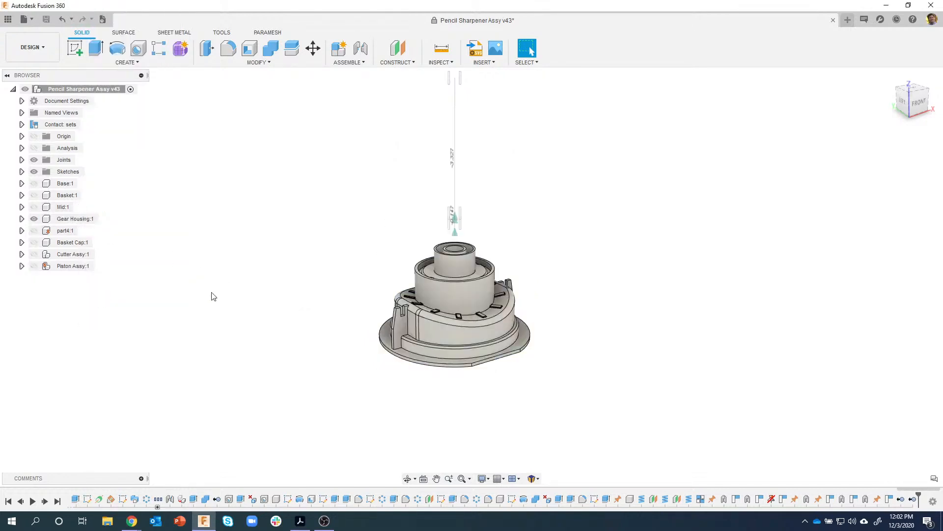
# - Orbit the isolated housing to inspect its underside
pyautogui.keyDown('shift'); pyautogui.moveTo(198, 295); pyautogui.dragTo(120, 246, button='middle'); pyautogui.keyUp('shift')
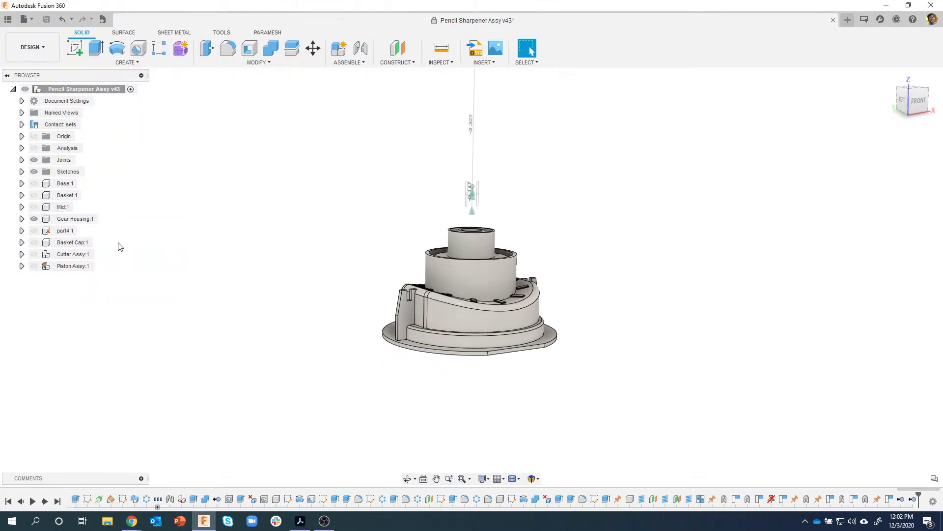
pyautogui.keyDown('shift'); pyautogui.moveTo(177, 236); pyautogui.dragTo(392, 300, button='middle'); pyautogui.keyUp('shift')
pyautogui.keyDown('shift'); pyautogui.moveTo(320, 324); pyautogui.dragTo(234, 263, button='middle'); pyautogui.keyUp('shift')
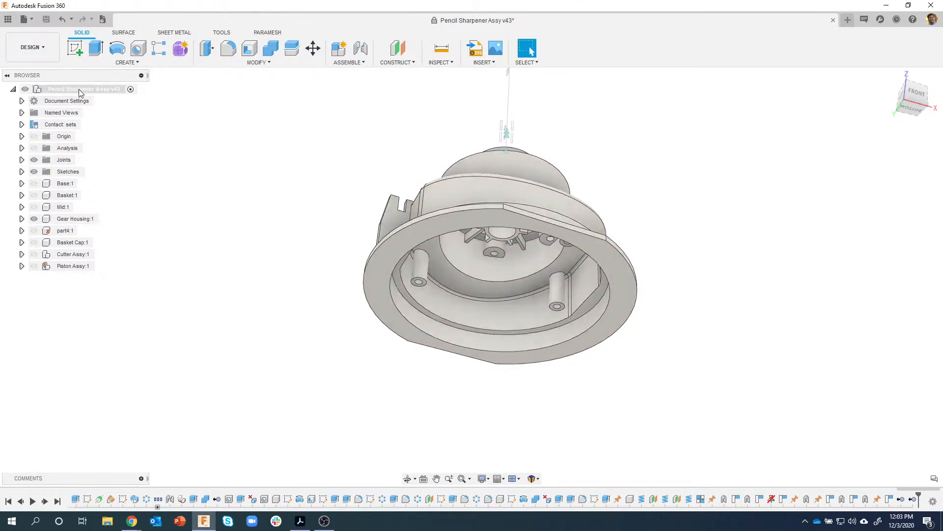
pyautogui.rightClick(78, 92)
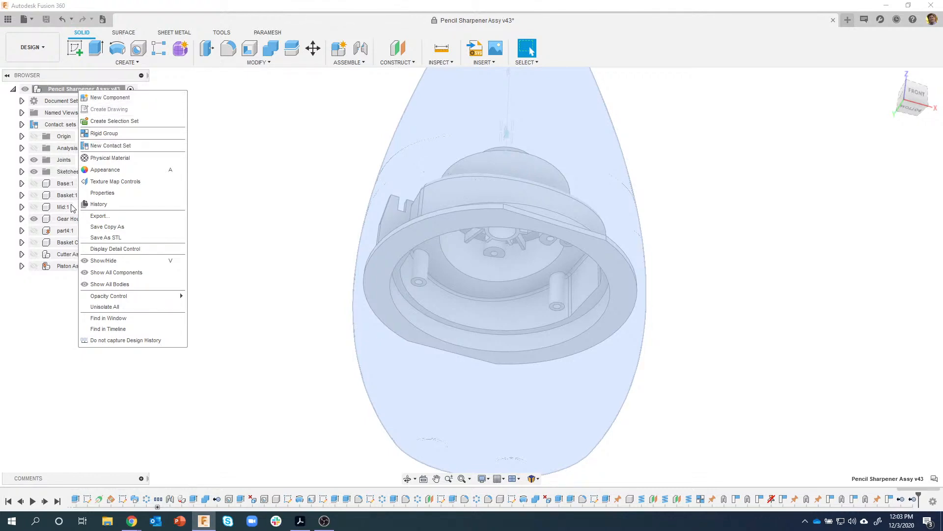
pyautogui.click(243, 183)
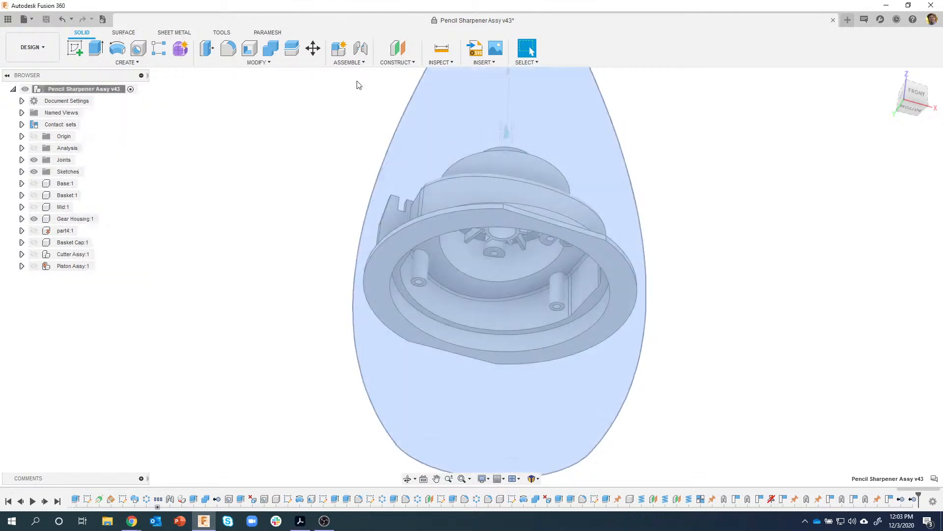
# - Create a new component named Motor Gear Base under the Pencil Sharpener Assy root
pyautogui.click(338, 50)
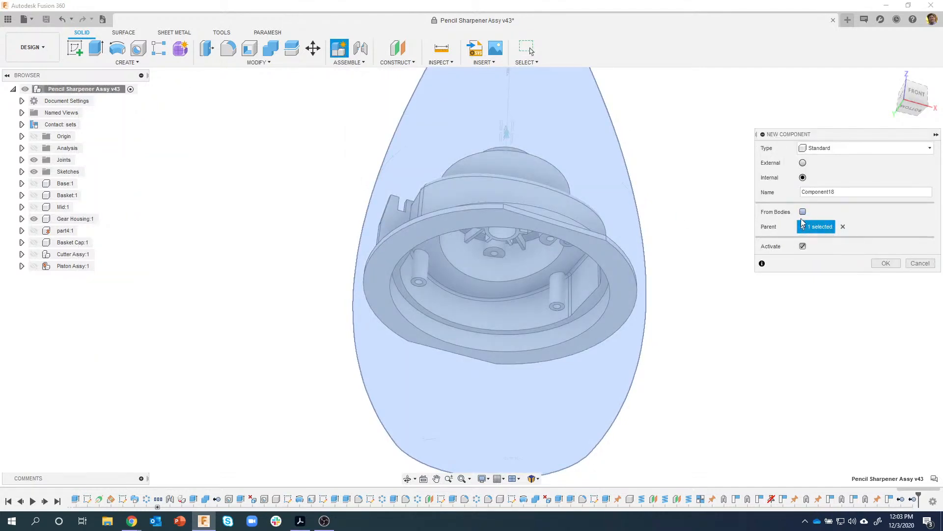
pyautogui.click(920, 263)
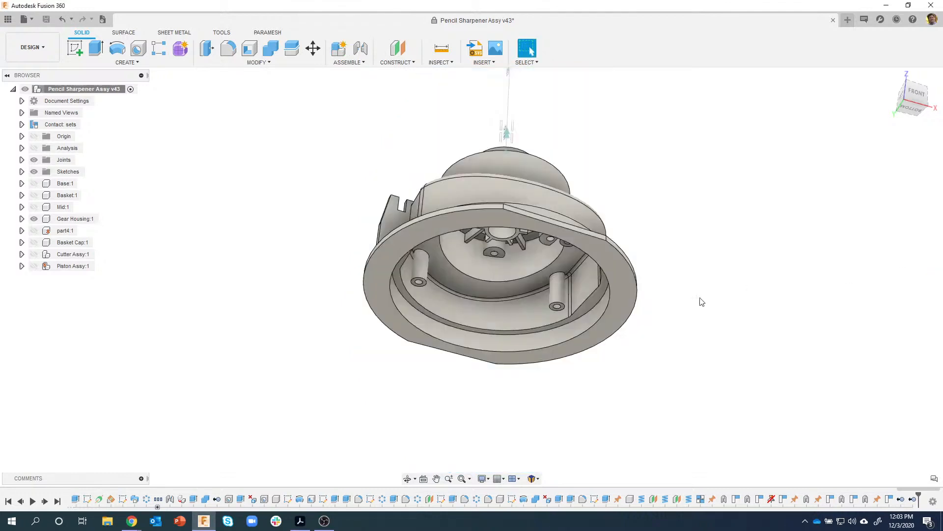
pyautogui.rightClick(84, 89)
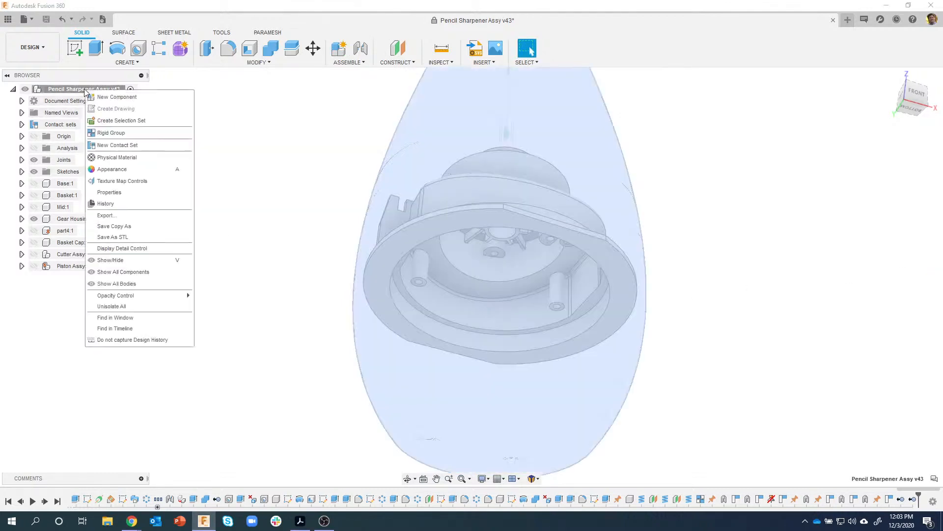
pyautogui.click(124, 98)
pyautogui.doubleClick(810, 192)
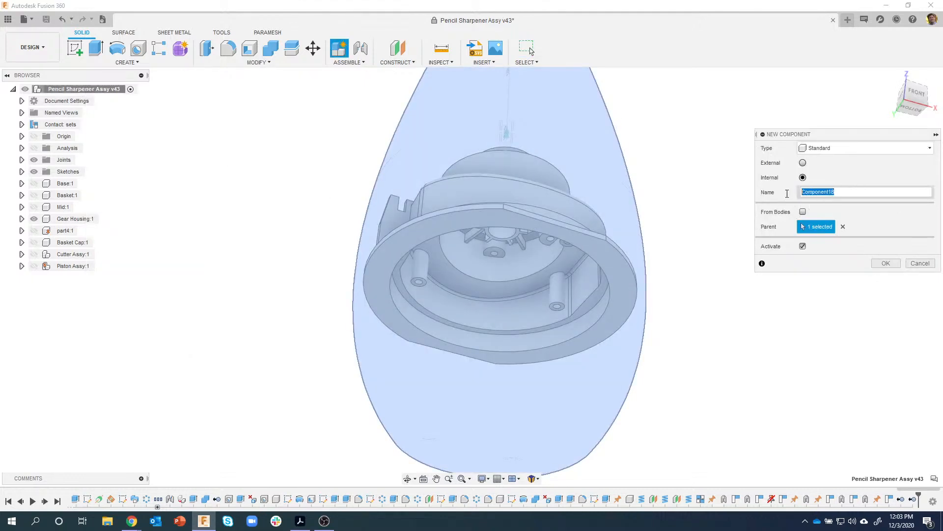
pyautogui.write('Motor Gear Base')
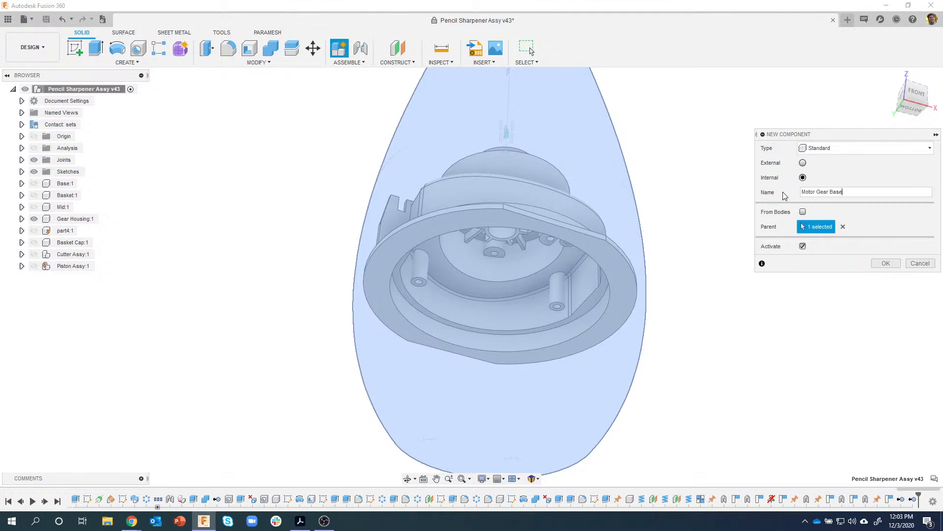
pyautogui.click(882, 263)
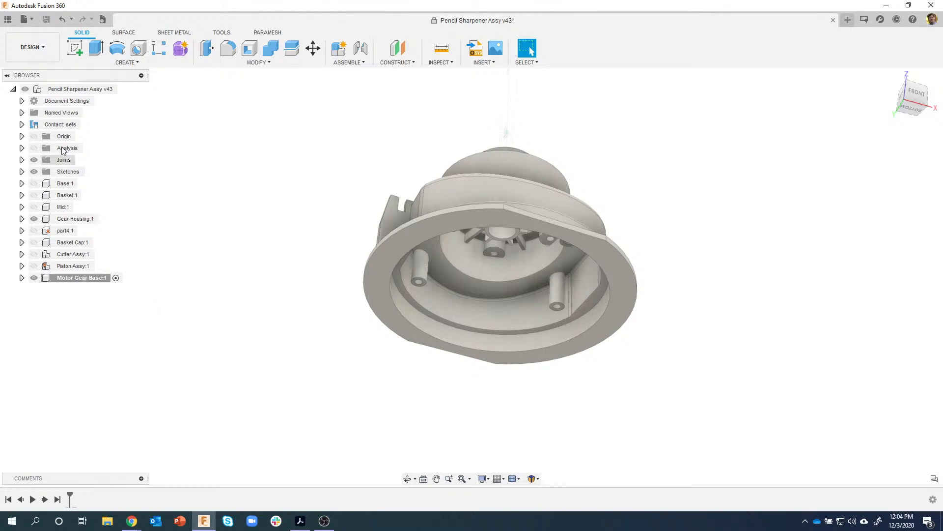
# - Start a new sketch on the Gear Housing's bottom rim face
pyautogui.click(76, 49)
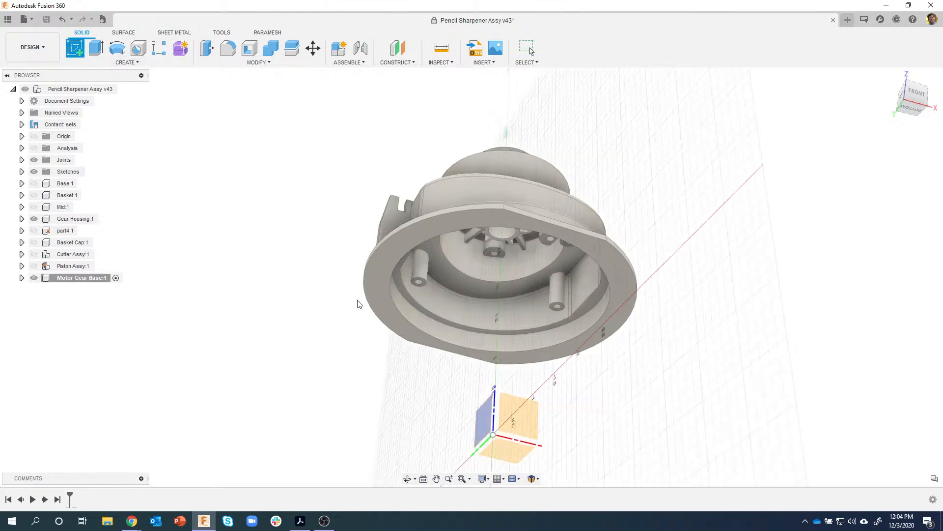
pyautogui.scroll(3, 363, 300)
pyautogui.keyDown('shift'); pyautogui.moveTo(396, 293); pyautogui.dragTo(415, 257, button='middle'); pyautogui.keyUp('shift')
pyautogui.scroll(3, 403, 228)
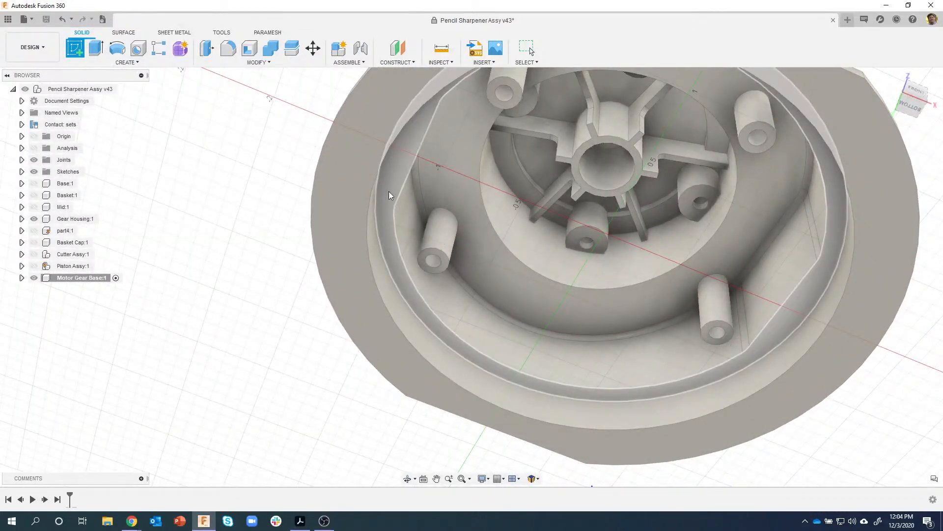
pyautogui.click(383, 210)
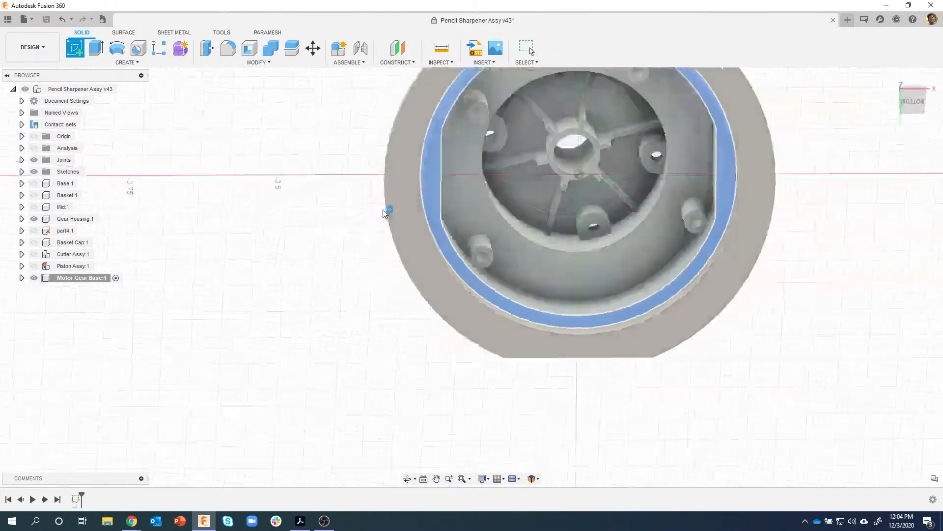
pyautogui.moveTo(349, 217); pyautogui.dragTo(275, 231, button='middle')
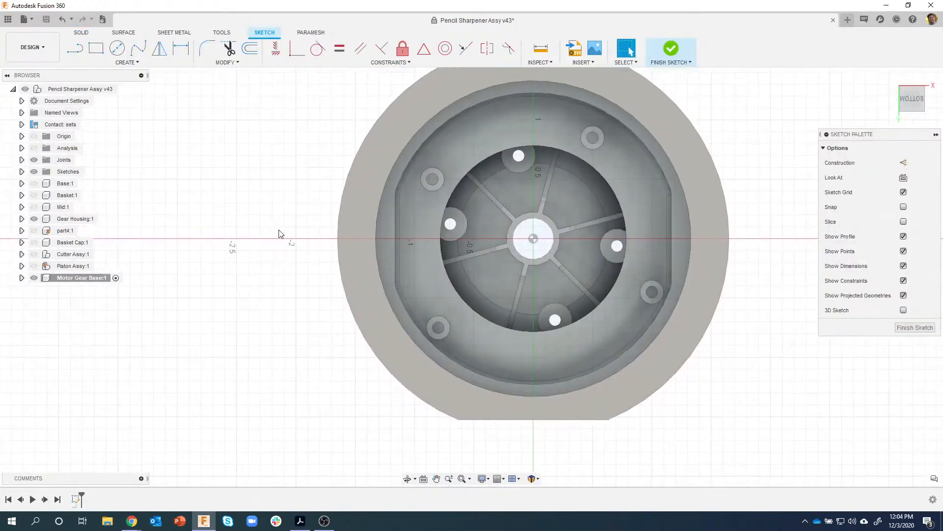
# - Project the rim's outer circular edge (1.33 in radius) into the sketch
pyautogui.press('p')
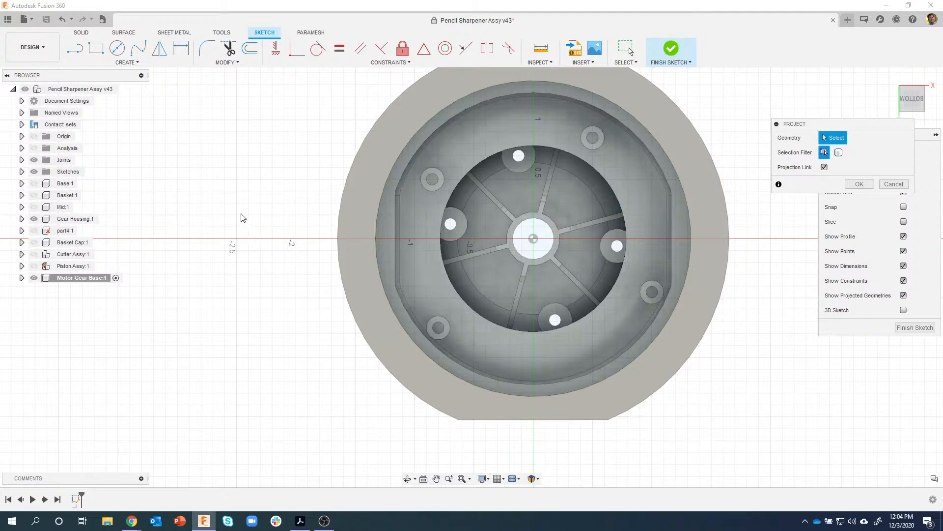
pyautogui.keyDown('shift'); pyautogui.moveTo(250, 258); pyautogui.dragTo(360, 322, button='middle'); pyautogui.keyUp('shift')
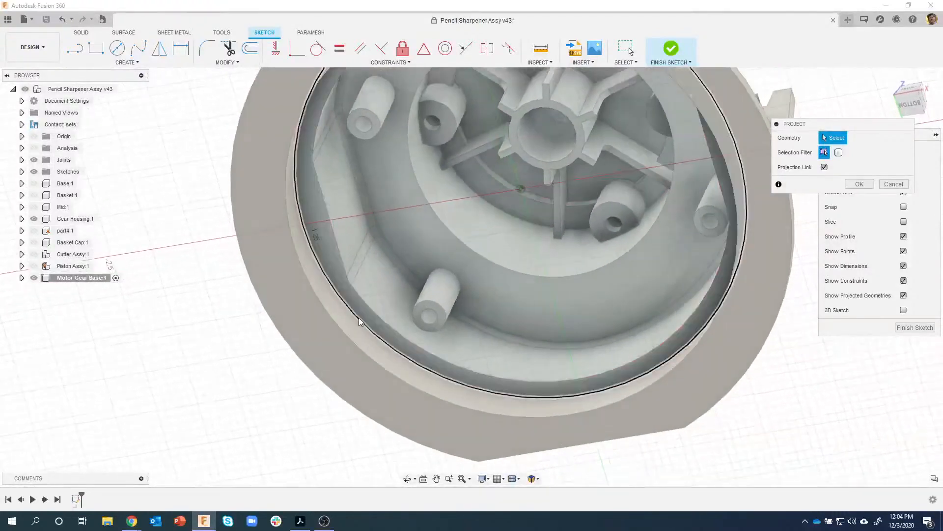
pyautogui.click(359, 322)
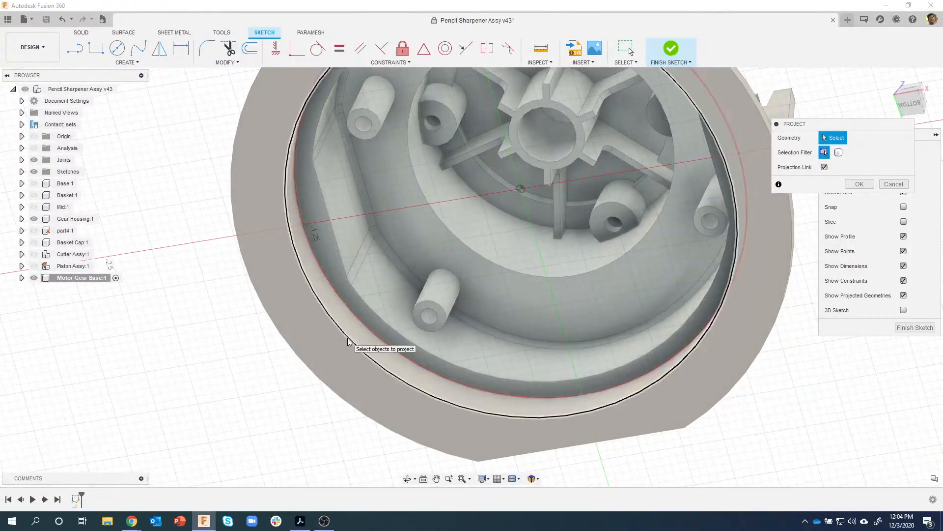
pyautogui.click(910, 101)
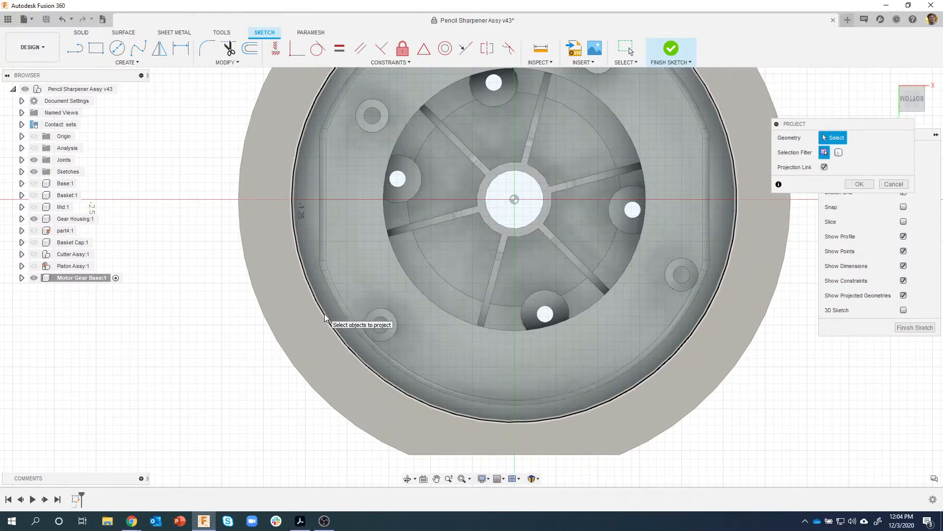
pyautogui.keyDown('shift'); pyautogui.moveTo(242, 375); pyautogui.dragTo(319, 327, button='middle'); pyautogui.keyUp('shift')
pyautogui.click(323, 322)
pyautogui.scroll(-2, 745, 214)
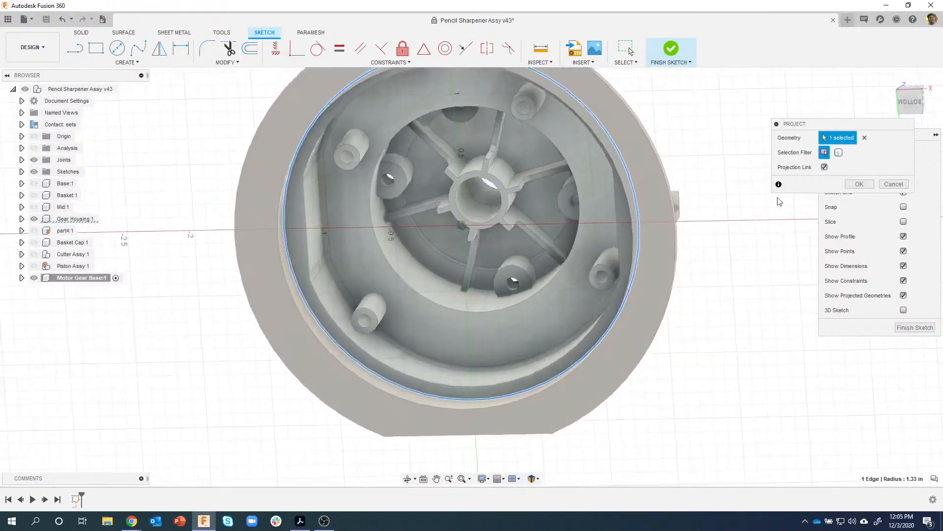
pyautogui.click(859, 183)
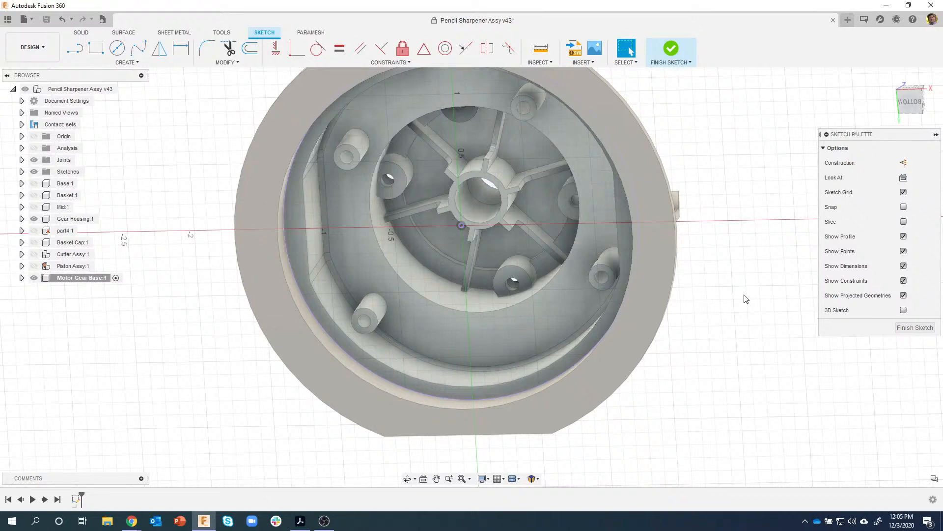
# - Hide the Gear Housing and switch to a square-on bottom view of the sketch
pyautogui.click(38, 222)
pyautogui.click(38, 222)
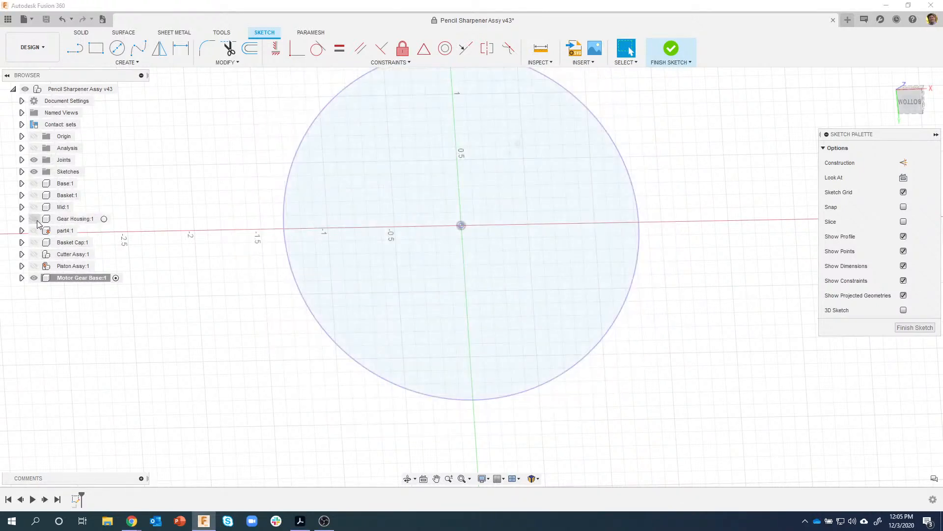
pyautogui.click(911, 100)
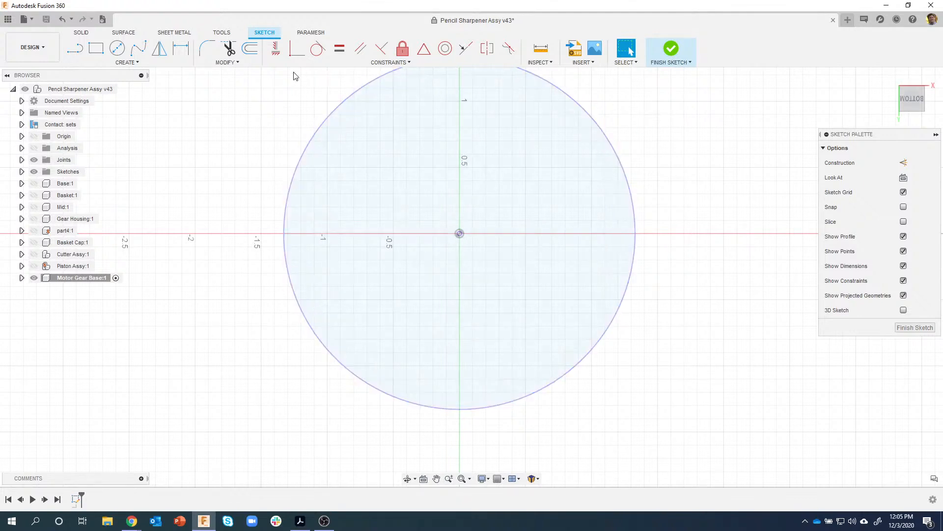
# - Offset the projected circle 0.01 in inward
pyautogui.click(251, 49)
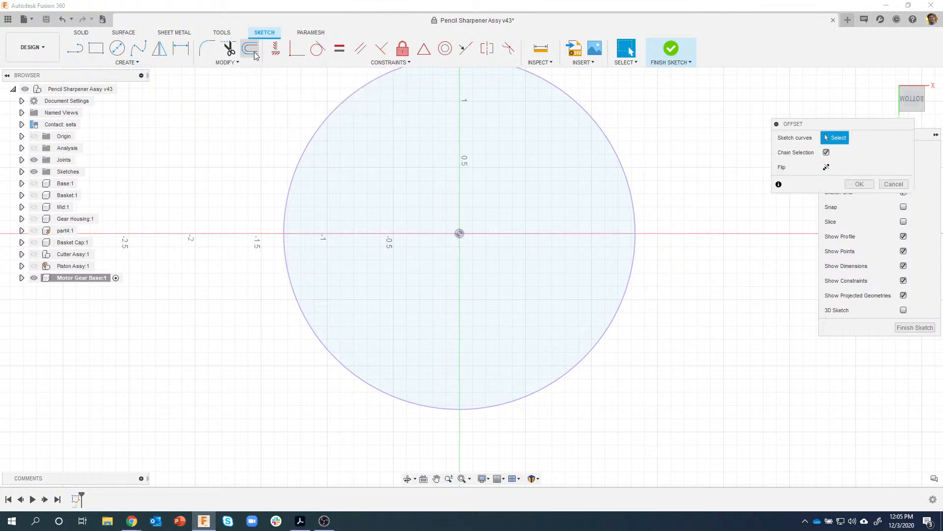
pyautogui.click(311, 141)
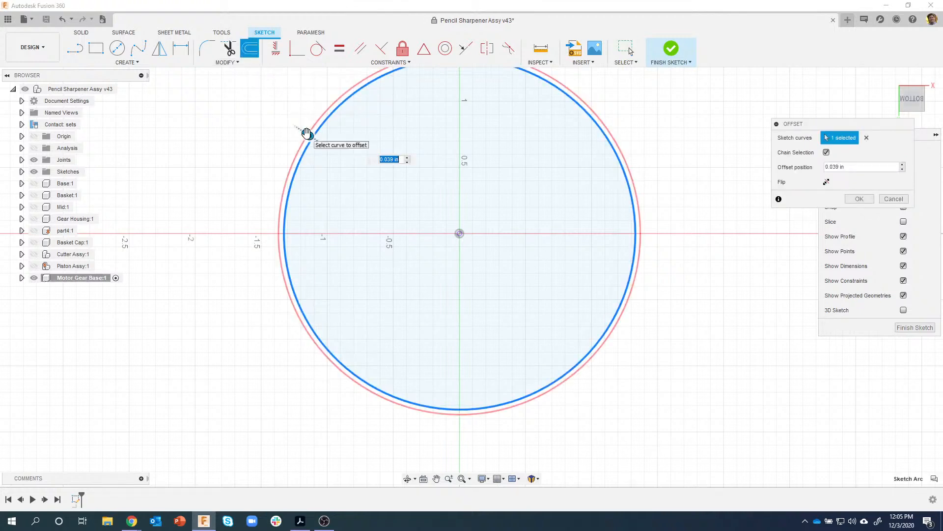
pyautogui.moveTo(307, 134); pyautogui.dragTo(327, 148)
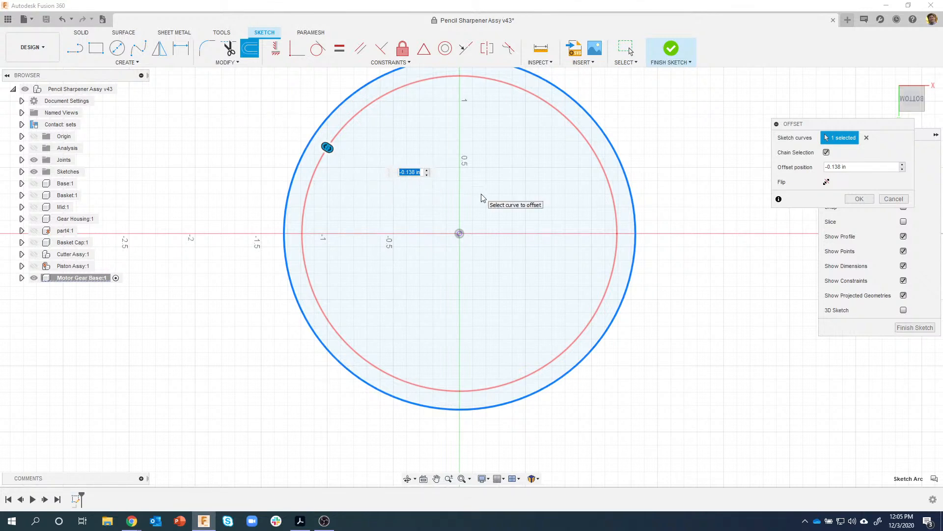
pyautogui.write('-0.01')
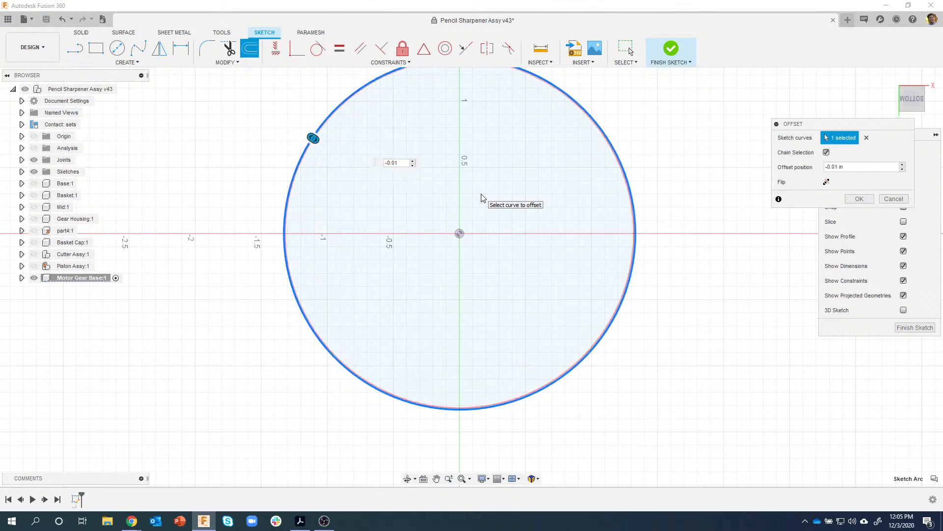
pyautogui.press('Return')
pyautogui.scroll(5, 632, 229)
pyautogui.scroll(5, 648, 240)
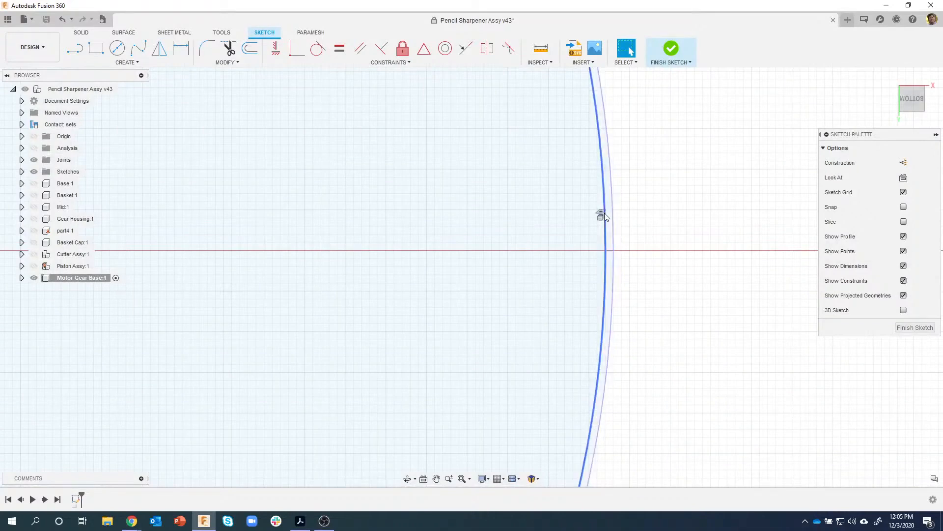
pyautogui.scroll(-8, 621, 279)
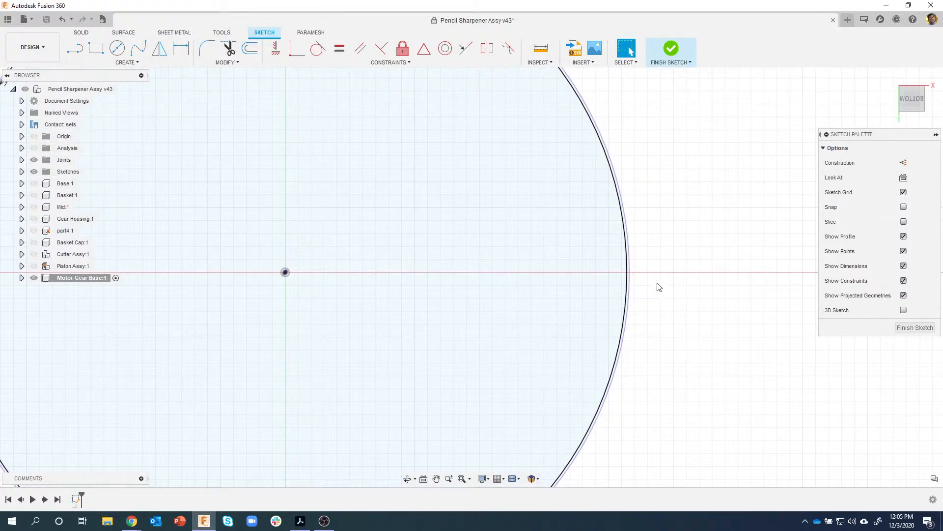
# - Draw a 0.5 in diameter circle centred on the disc's edge
pyautogui.press('c')
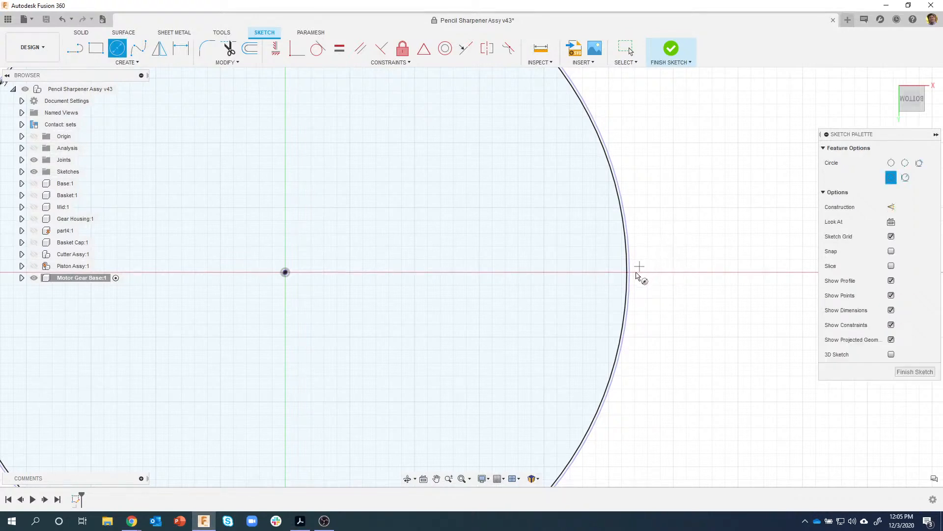
pyautogui.scroll(4, 638, 274)
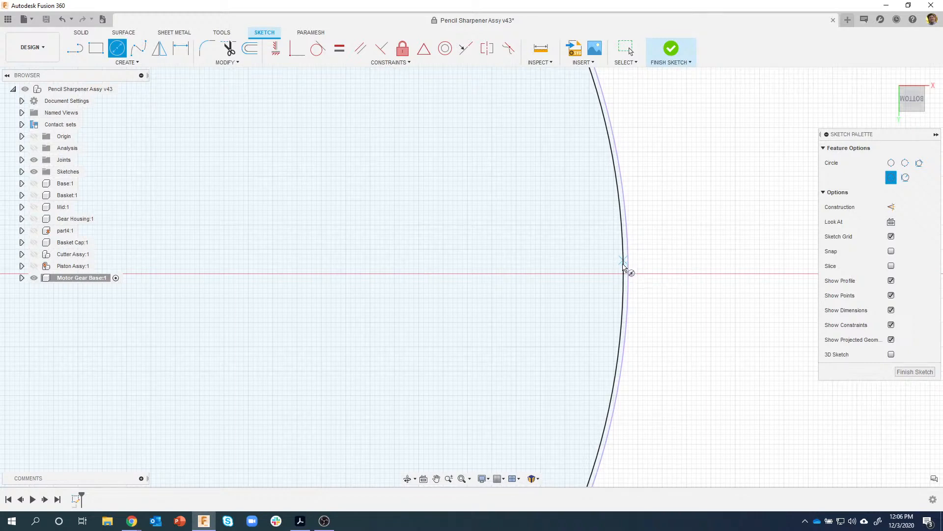
pyautogui.click(623, 262)
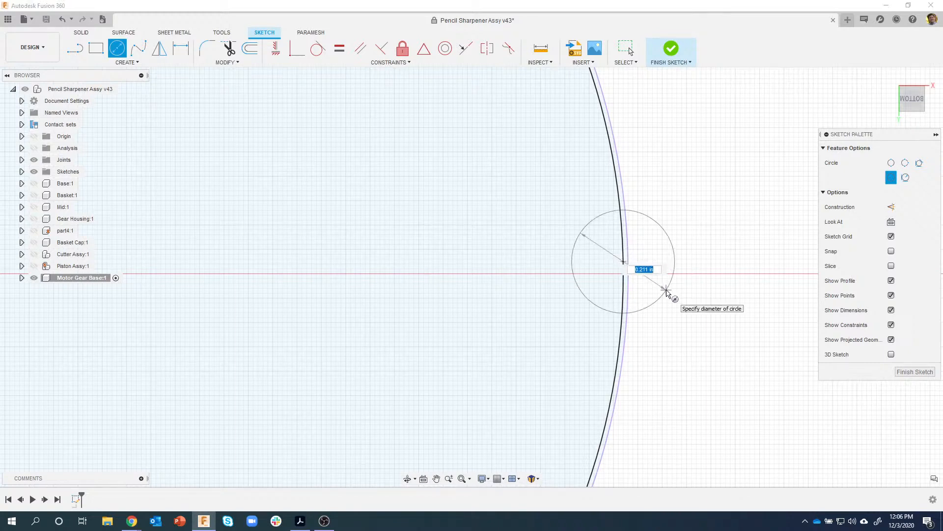
pyautogui.write('.5')
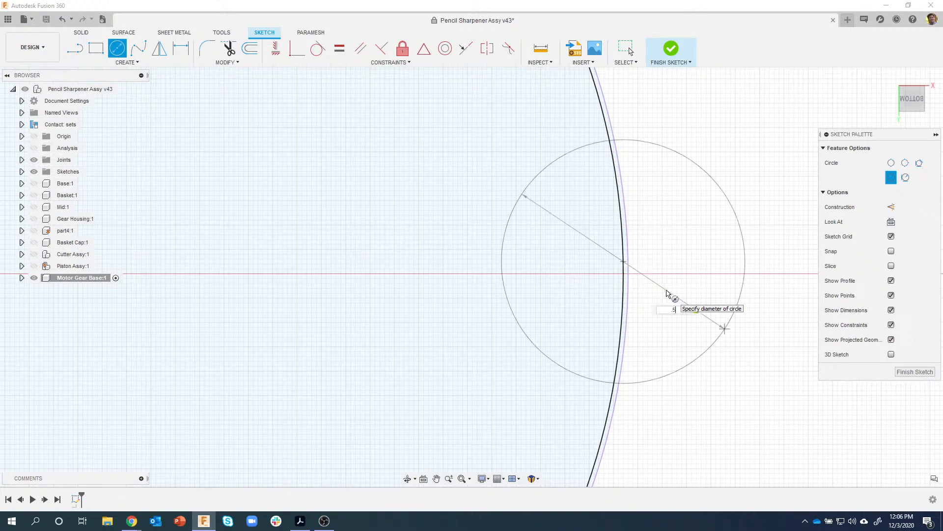
pyautogui.press('Return')
pyautogui.press('Escape')
pyautogui.scroll(-4, 658, 305)
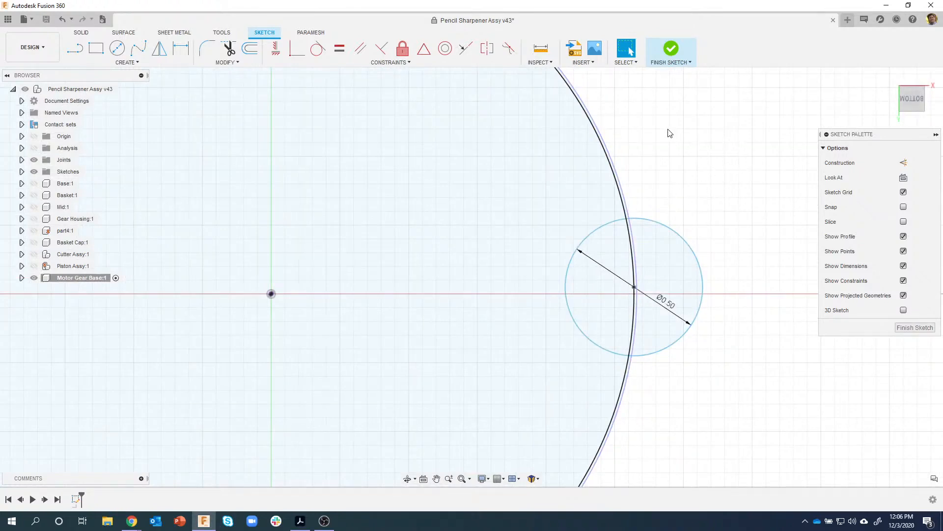
# - Align the small circle's centre horizontally with the origin and finish the sketch
pyautogui.click(275, 49)
pyautogui.click(634, 289)
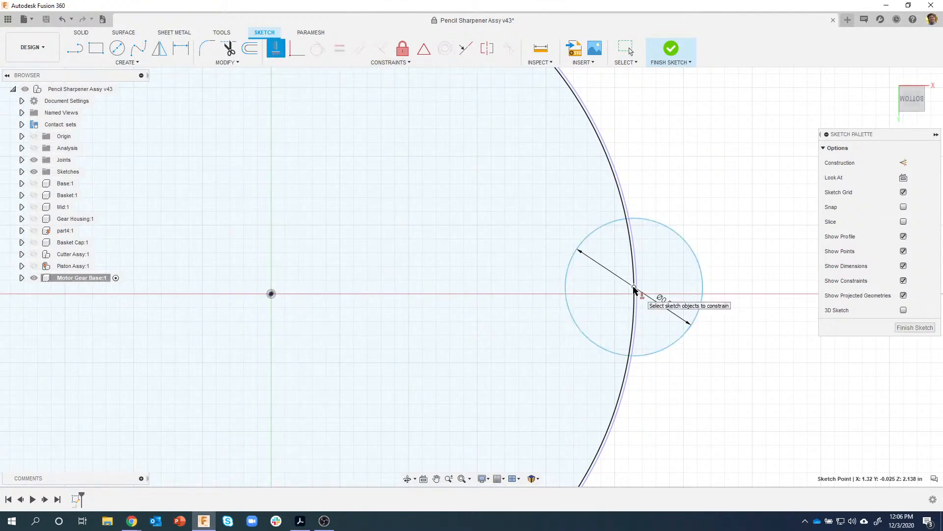
pyautogui.click(272, 294)
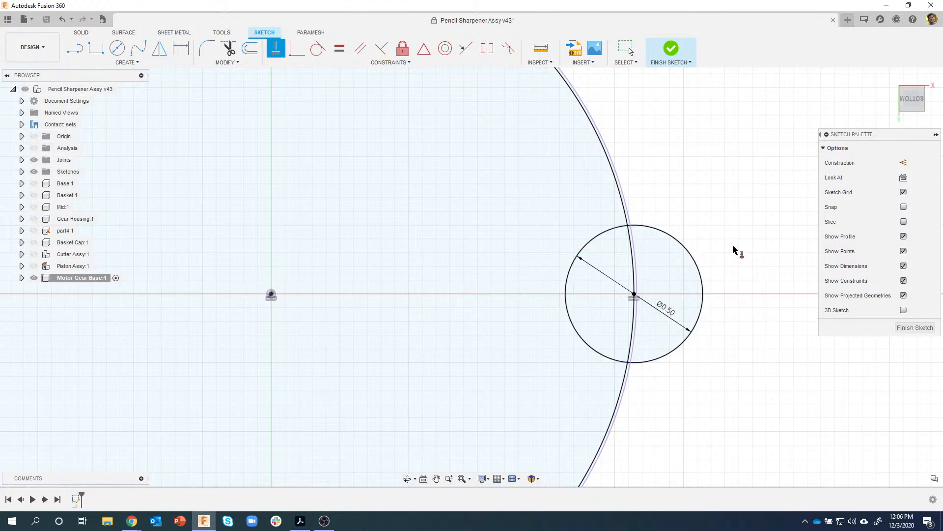
pyautogui.click(671, 49)
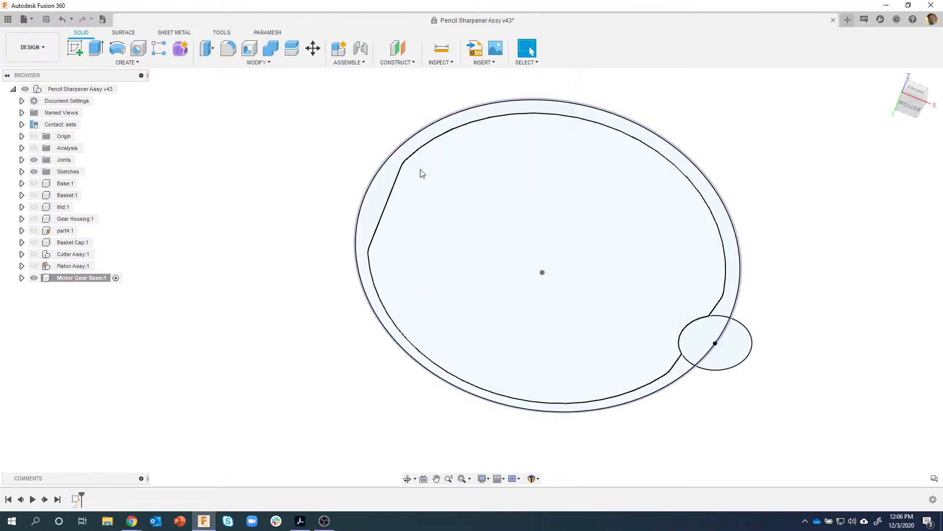
# - Extrude the outer ring and inner disc profiles 0.1 in as a new body
pyautogui.click(384, 187)
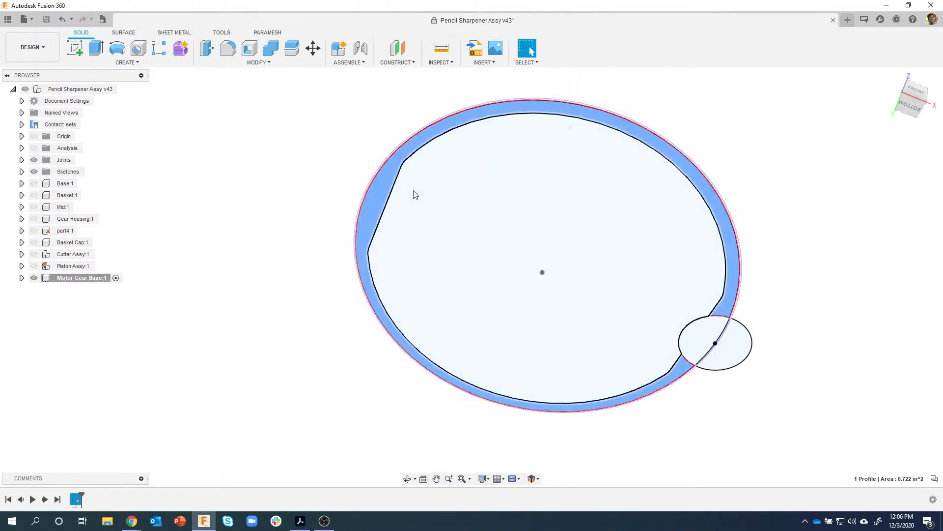
pyautogui.click(414, 191)
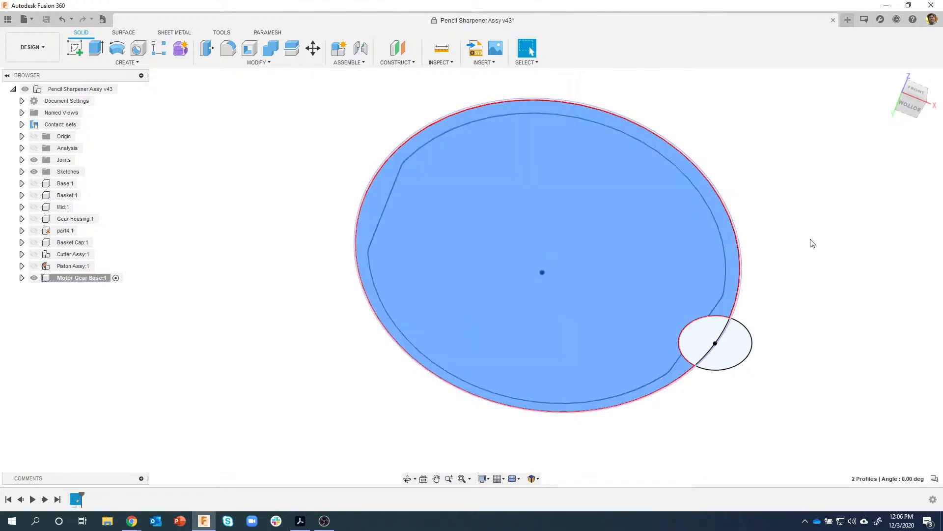
pyautogui.scroll(6, 761, 225)
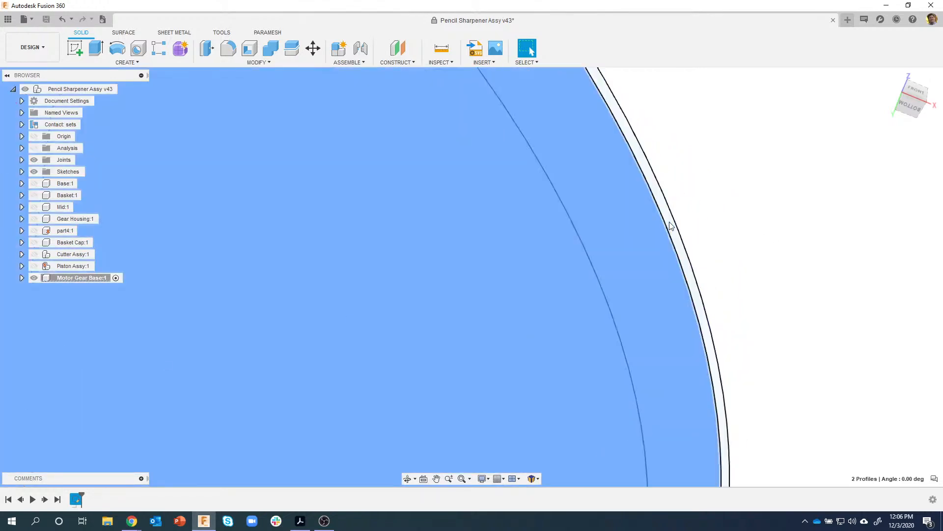
pyautogui.scroll(-8, 718, 295)
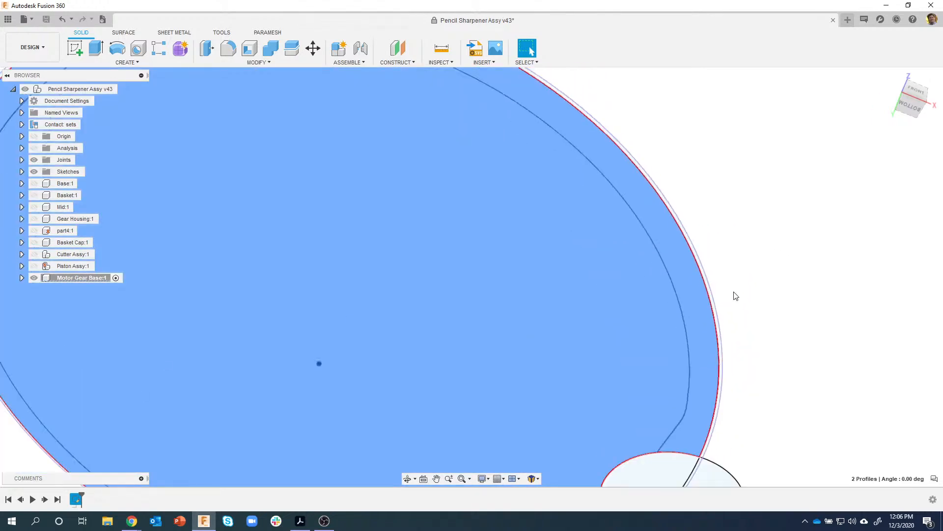
pyautogui.scroll(-4, 779, 282)
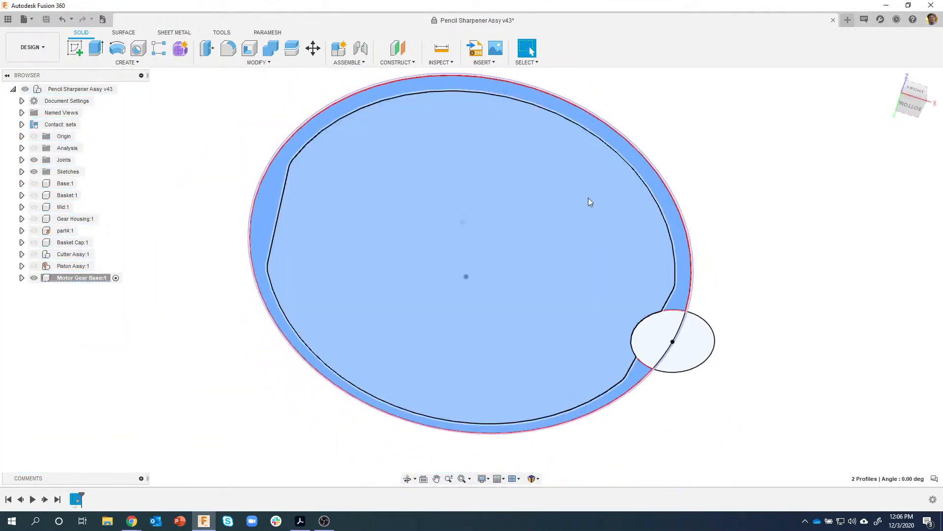
pyautogui.rightClick(588, 198)
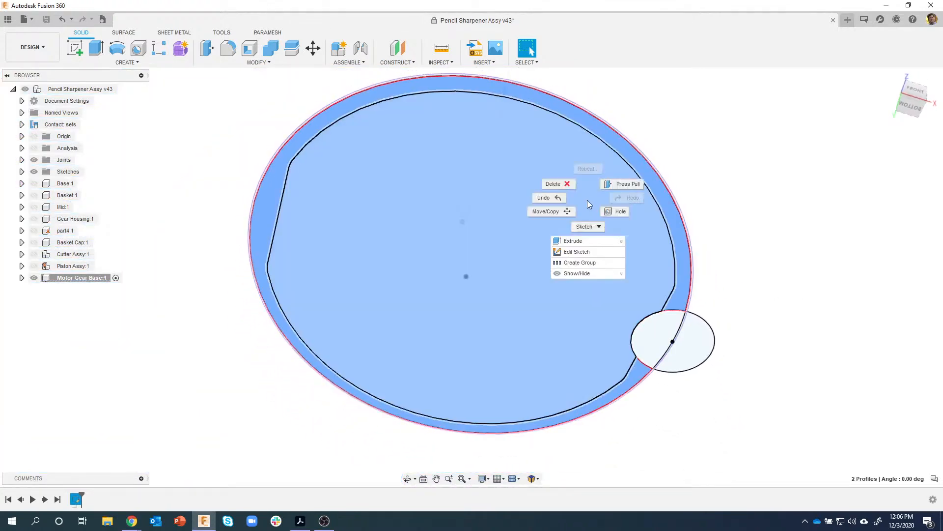
pyautogui.click(588, 242)
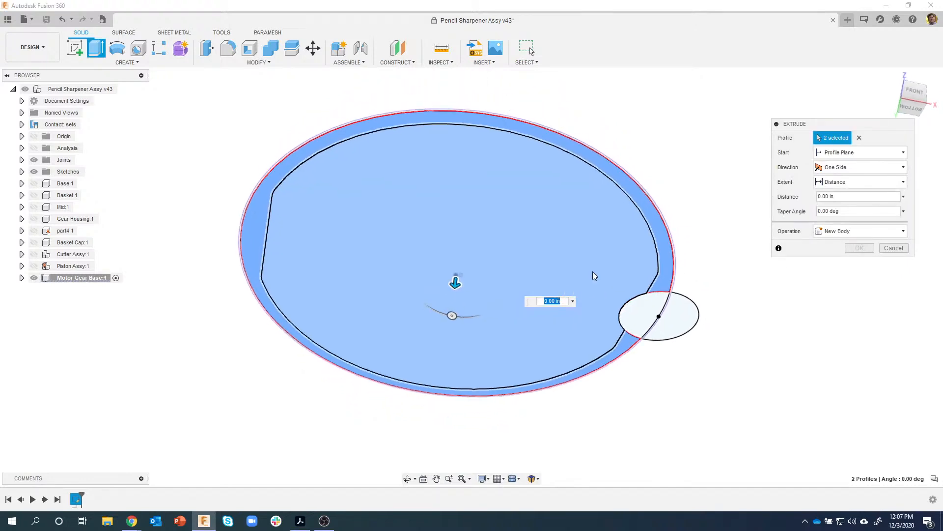
pyautogui.moveTo(447, 280); pyautogui.dragTo(449, 302)
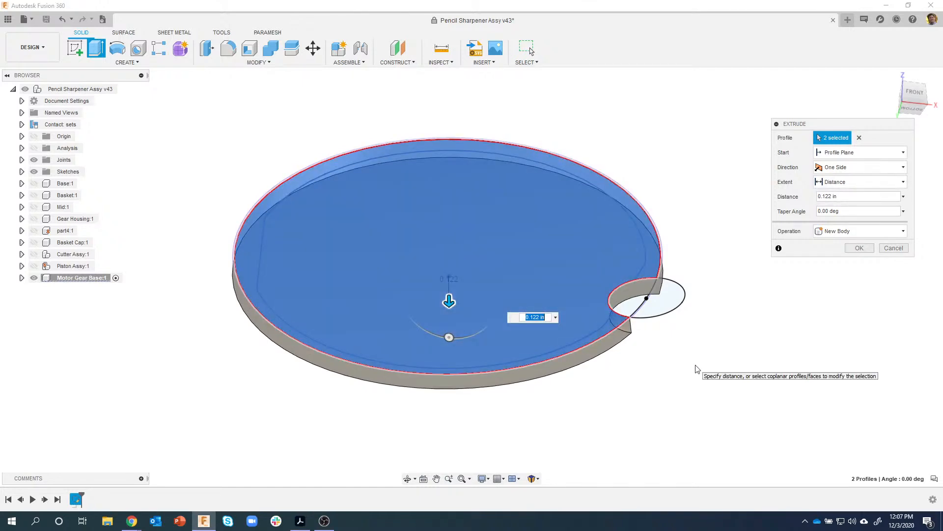
pyautogui.write('.175')
pyautogui.press('Return')
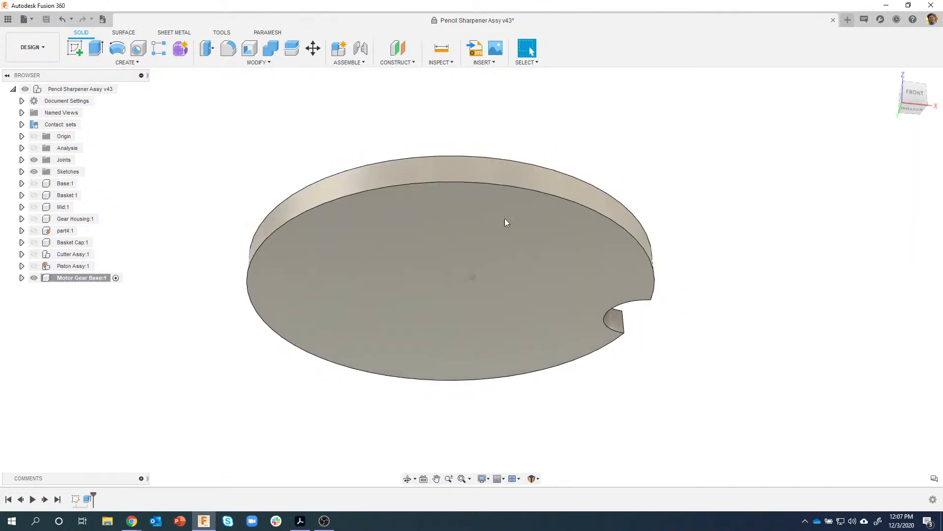
pyautogui.click(301, 523)
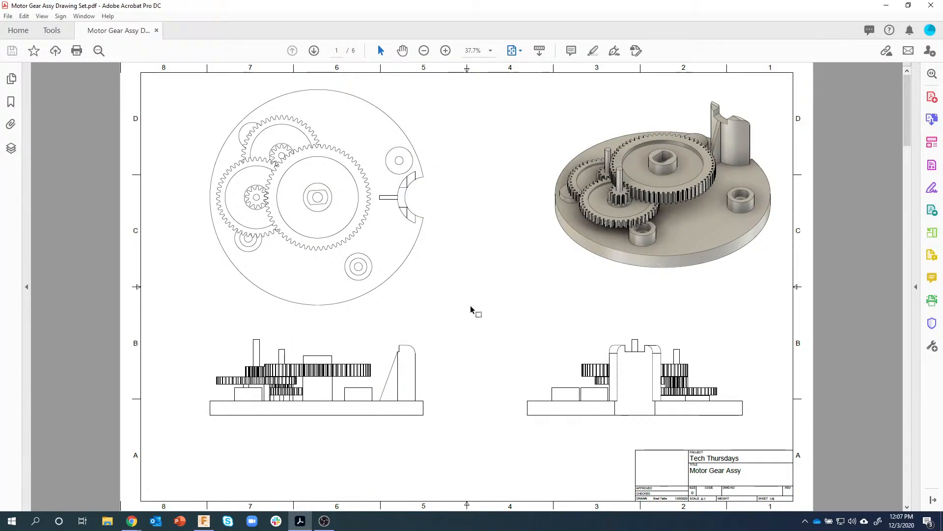
# - Check the Gear Base dimensions on PDF page 2, then return to Fusion 360
pyautogui.scroll(-2, 316, 395)
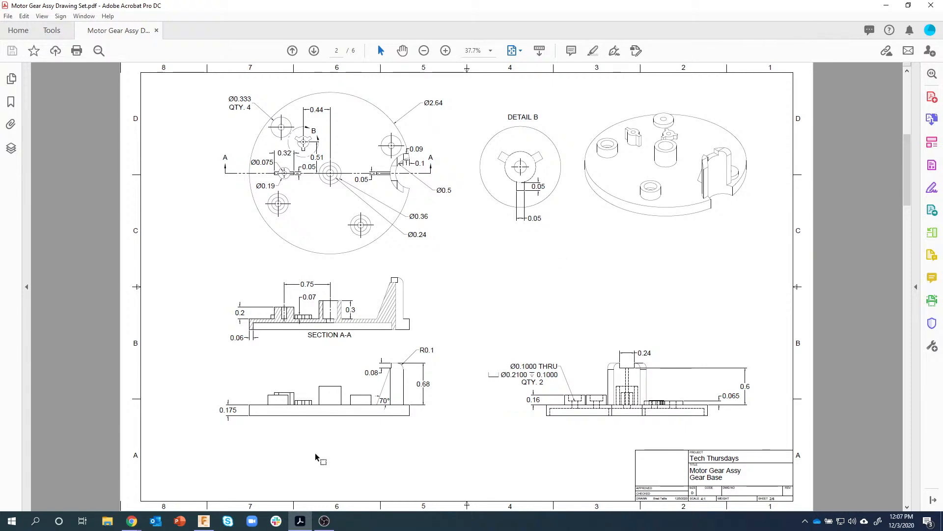
pyautogui.click(203, 521)
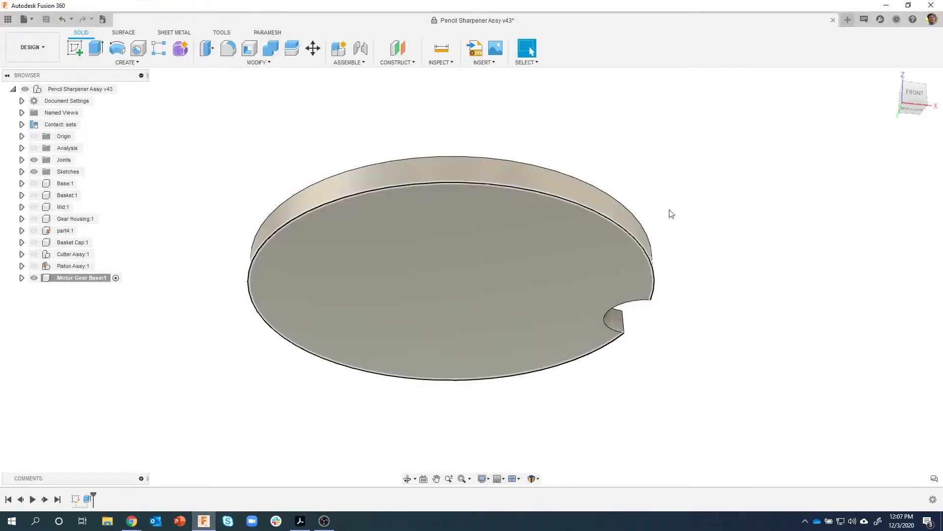
# - Shell the disc from its top face with a 0.06 in wall thickness
pyautogui.click(493, 222)
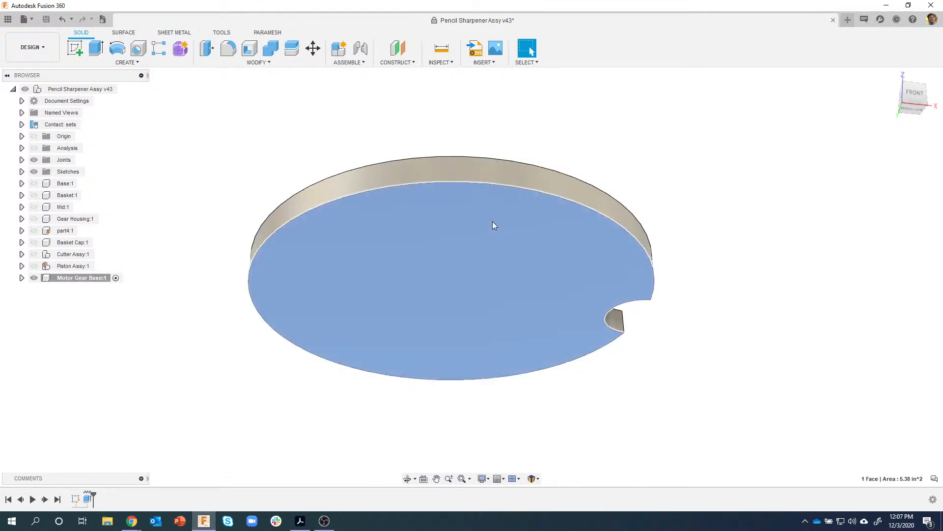
pyautogui.keyDown('shift'); pyautogui.moveTo(586, 287); pyautogui.dragTo(912, 117, button='middle'); pyautogui.keyUp('shift')
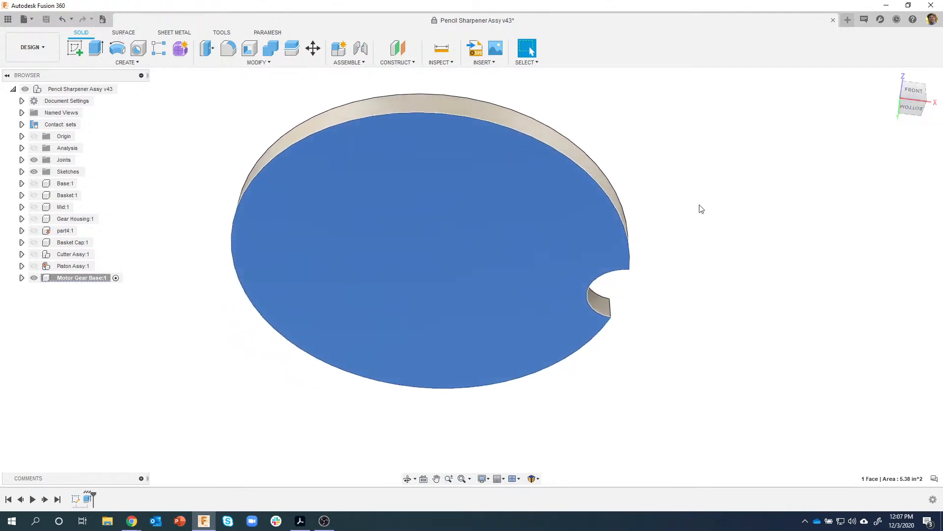
pyautogui.rightClick(456, 188)
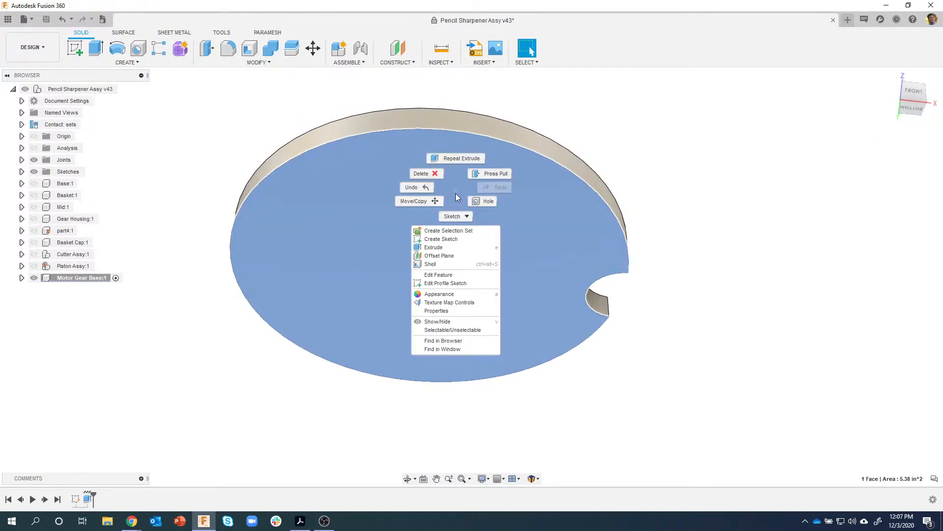
pyautogui.click(445, 268)
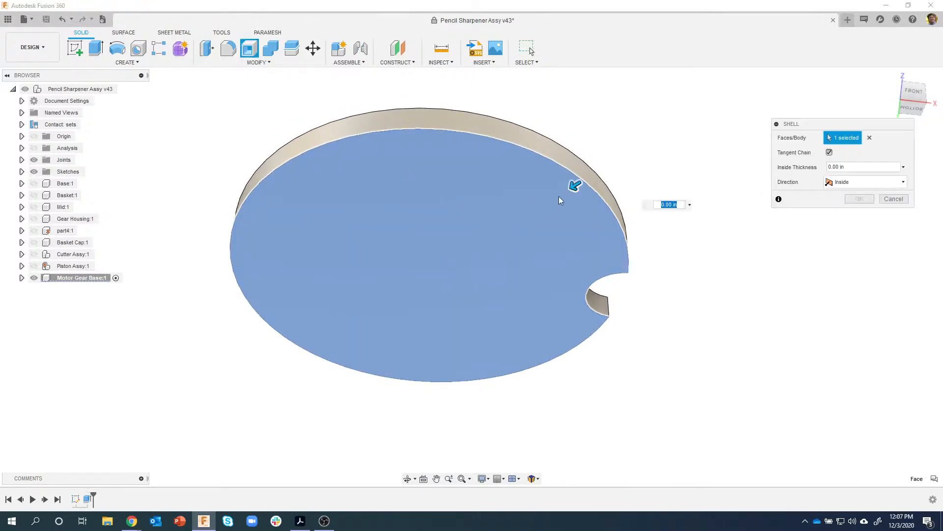
pyautogui.moveTo(576, 184); pyautogui.dragTo(565, 192)
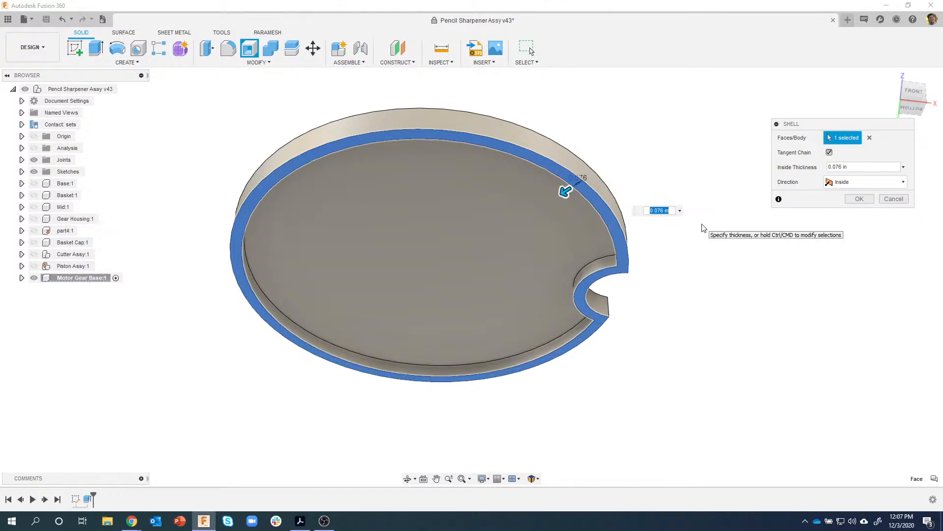
pyautogui.press('BackSpace')
pyautogui.write('.06')
pyautogui.press('Return')
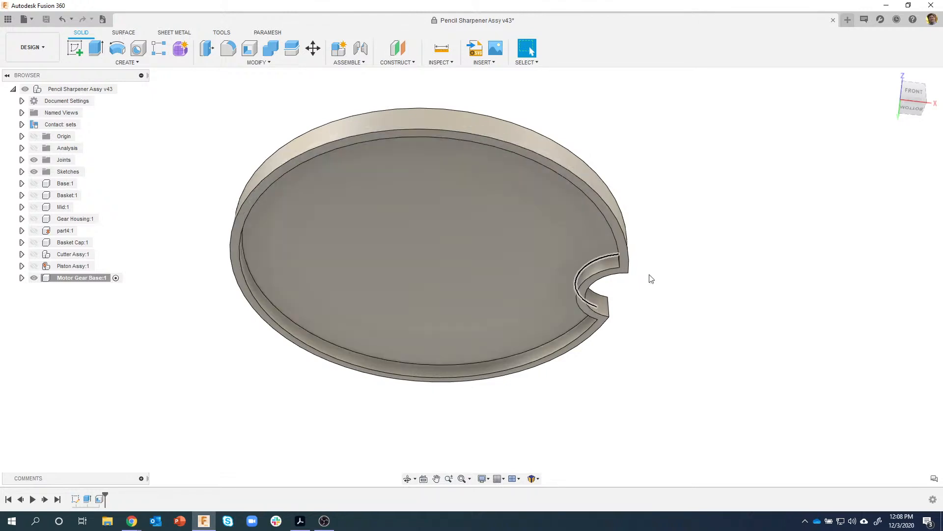
pyautogui.click(553, 213)
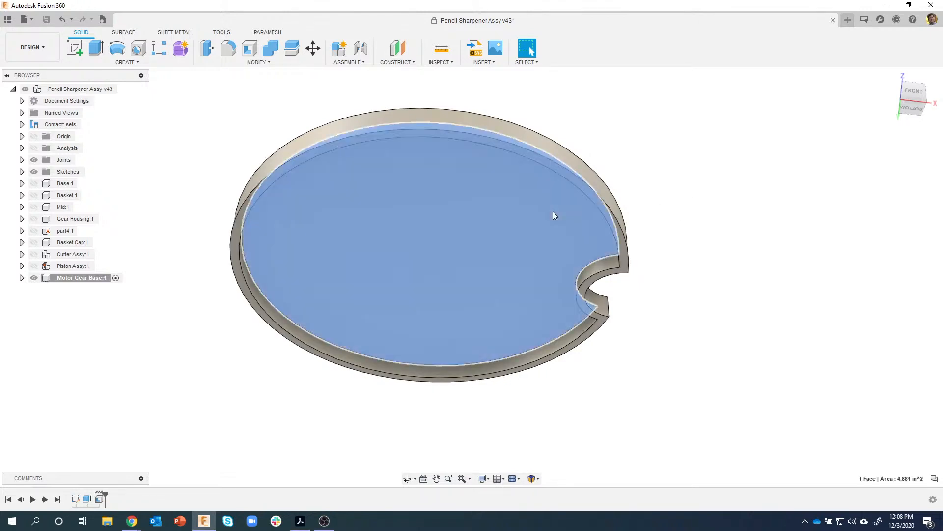
pyautogui.rightClick(553, 213)
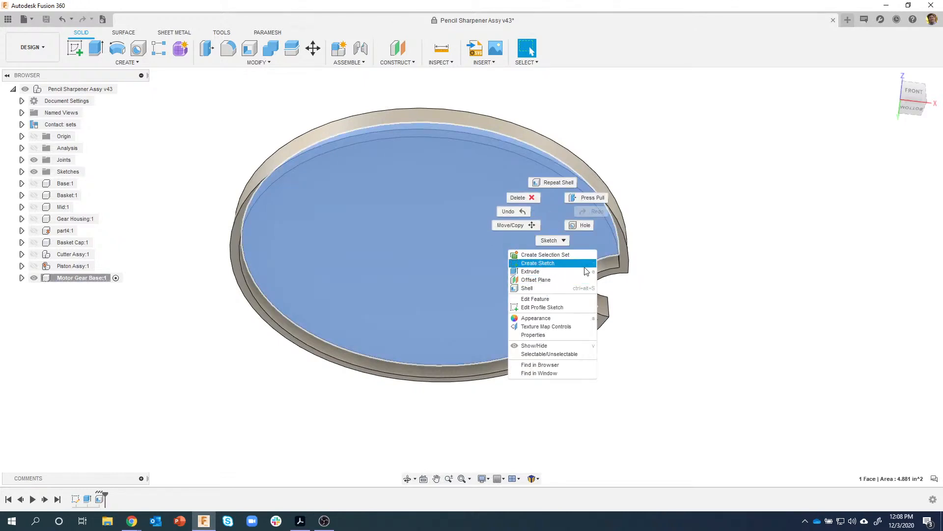
pyautogui.click(673, 228)
pyautogui.click(685, 179)
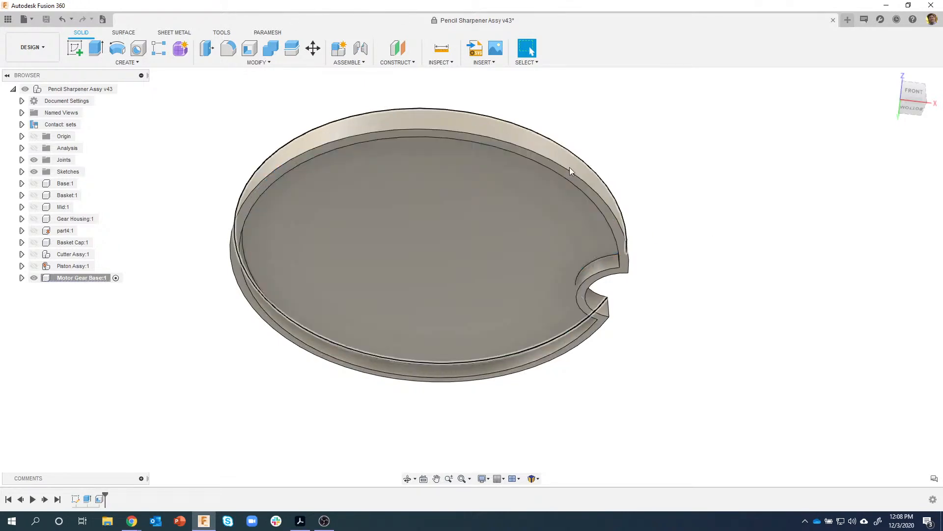
pyautogui.click(521, 190)
pyautogui.rightClick(520, 191)
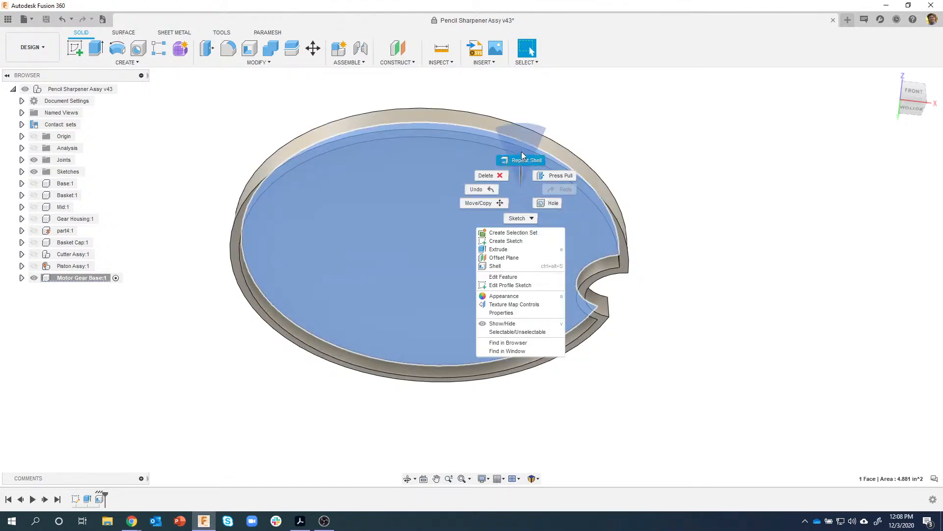
pyautogui.click(657, 117)
pyautogui.click(657, 116)
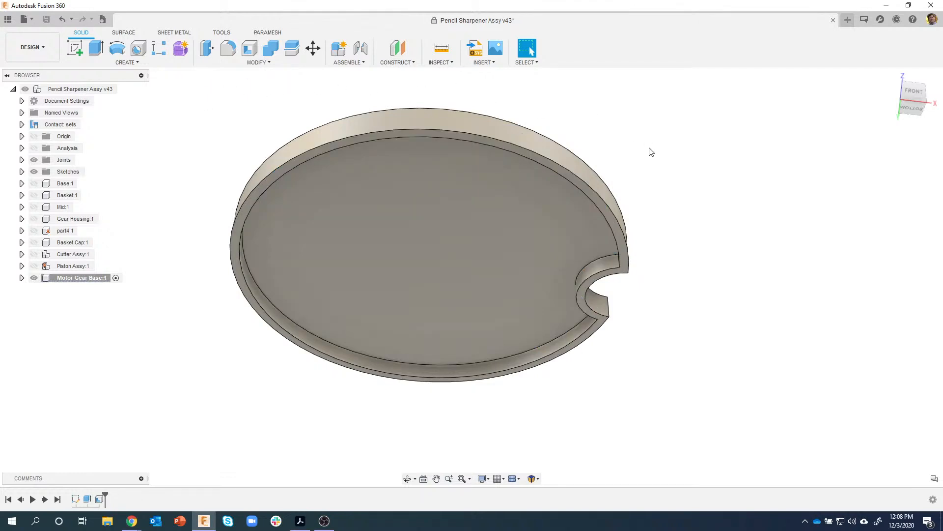
pyautogui.moveTo(649, 148)
pyautogui.keyDown('shift'); pyautogui.mouseDown(button='middle')
pyautogui.moveTo(652, 171)
pyautogui.moveTo(620, 154)
pyautogui.moveTo(493, 198)
pyautogui.moveTo(386, 190)
pyautogui.moveTo(364, 276)
pyautogui.mouseUp(button='middle'); pyautogui.keyUp('shift')
pyautogui.click(300, 520)
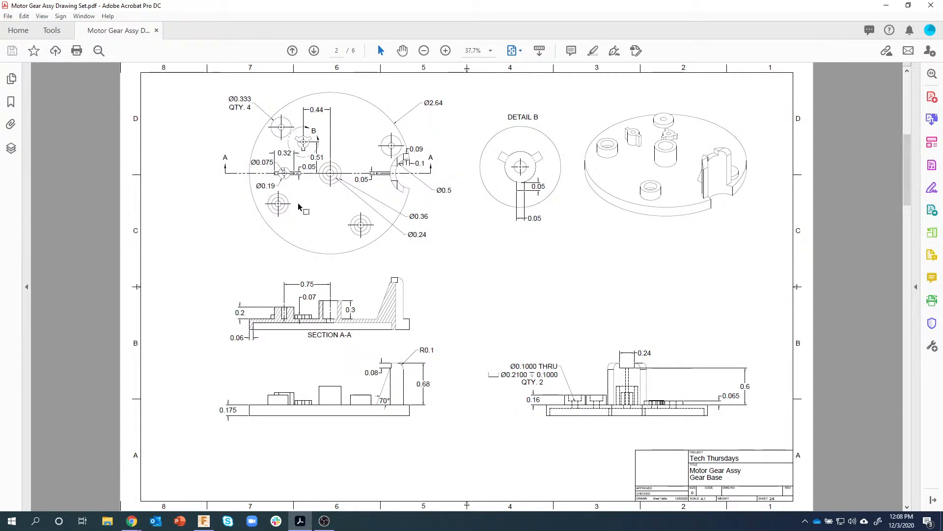
pyautogui.click(204, 521)
# - Start a new sketch on the base disc's top face
pyautogui.click(421, 214)
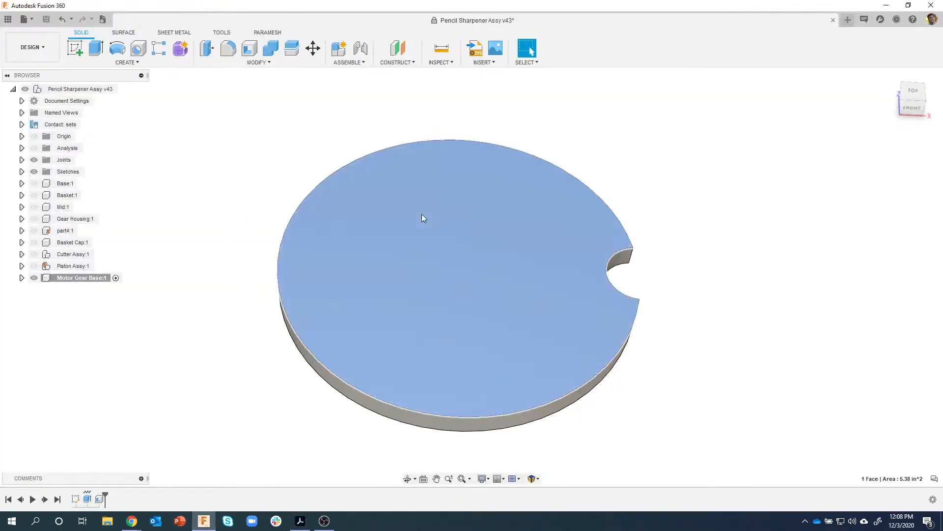
pyautogui.rightClick(422, 214)
pyautogui.click(417, 265)
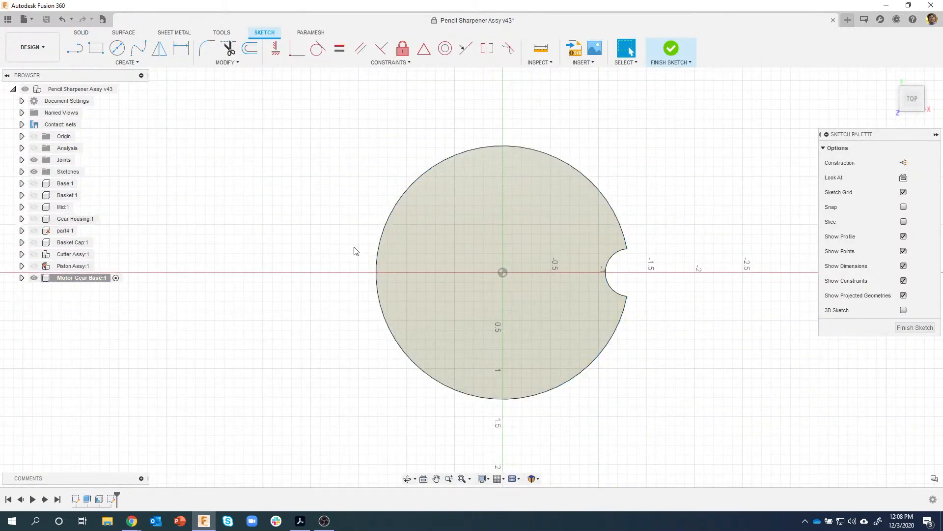
# - Show Gear Housing:1 again and orbit to view the model from below
pyautogui.click(33, 219)
pyautogui.moveTo(493, 255)
pyautogui.keyDown('shift'); pyautogui.mouseDown(button='middle')
pyautogui.moveTo(496, 247)
pyautogui.moveTo(541, 269)
pyautogui.mouseUp(button='middle'); pyautogui.keyUp('shift')
pyautogui.keyDown('shift'); pyautogui.moveTo(731, 274); pyautogui.dragTo(42, 281, button='middle'); pyautogui.keyUp('shift')
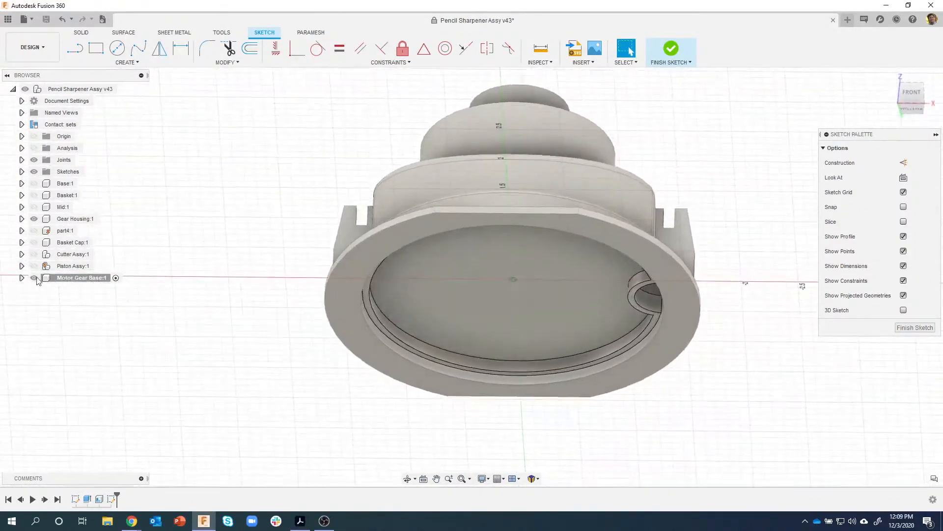
# - Hide the Motor Gear Base bodies and orbit to expose the Gear Housing's interior posts
pyautogui.click(22, 277)
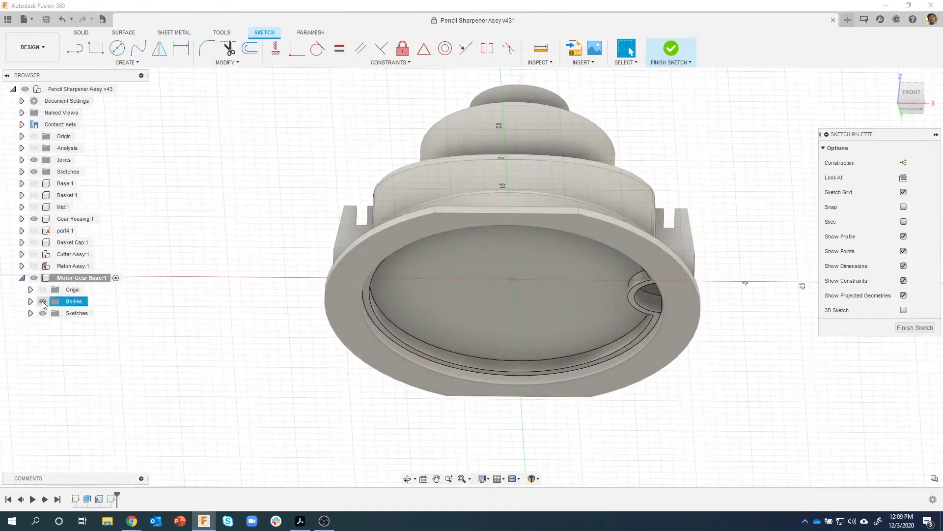
pyautogui.click(43, 302)
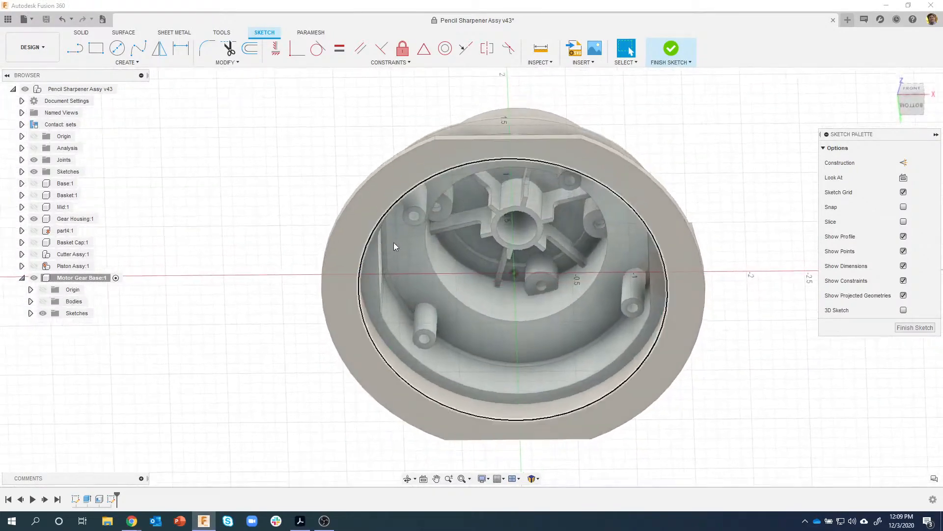
pyautogui.keyDown('shift'); pyautogui.moveTo(419, 196); pyautogui.dragTo(567, 193, button='middle'); pyautogui.keyUp('shift')
pyautogui.moveTo(581, 334)
pyautogui.keyDown('shift'); pyautogui.mouseDown(button='middle')
pyautogui.moveTo(499, 277)
pyautogui.moveTo(432, 332)
pyautogui.moveTo(344, 325)
pyautogui.mouseUp(button='middle'); pyautogui.keyUp('shift')
pyautogui.moveTo(232, 344)
pyautogui.keyDown('shift'); pyautogui.mouseDown(button='middle')
pyautogui.moveTo(244, 344)
pyautogui.moveTo(250, 361)
pyautogui.mouseUp(button='middle'); pyautogui.keyUp('shift')
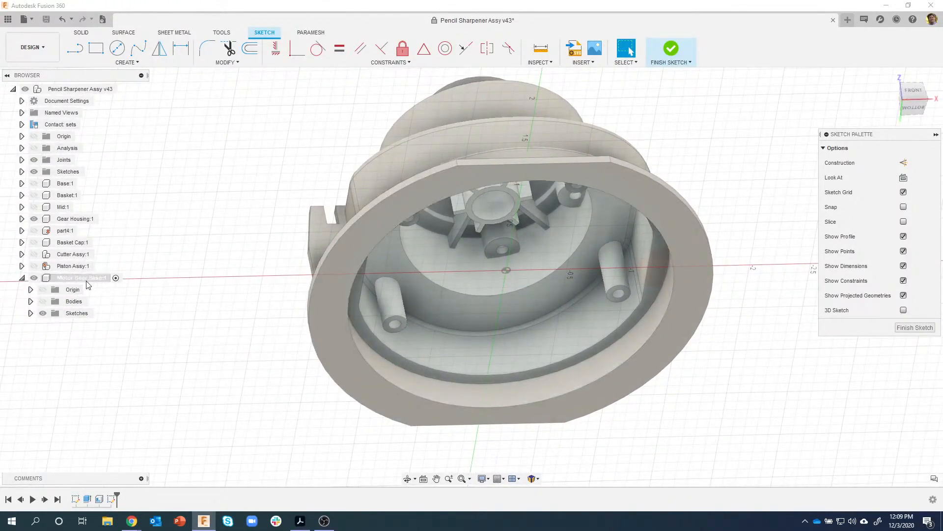
pyautogui.keyDown('shift'); pyautogui.moveTo(90, 284); pyautogui.dragTo(168, 251, button='middle'); pyautogui.keyUp('shift')
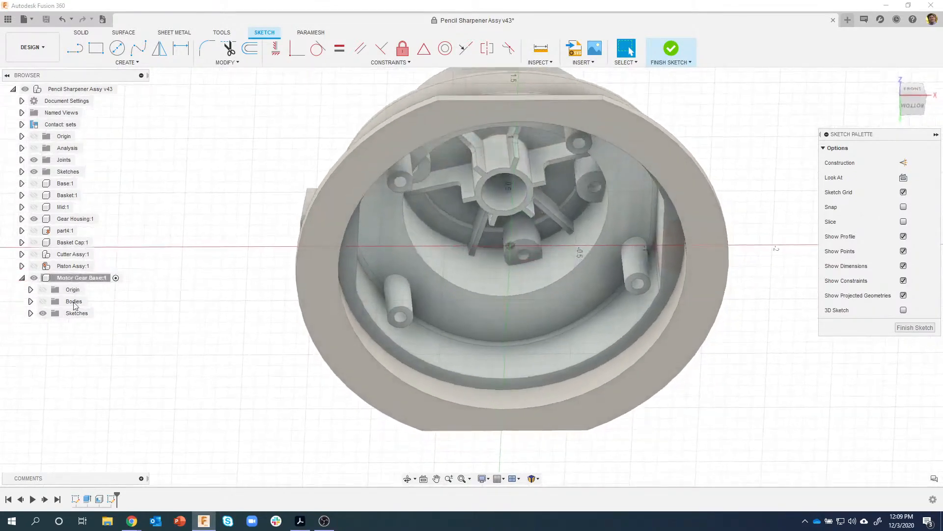
pyautogui.click(43, 302)
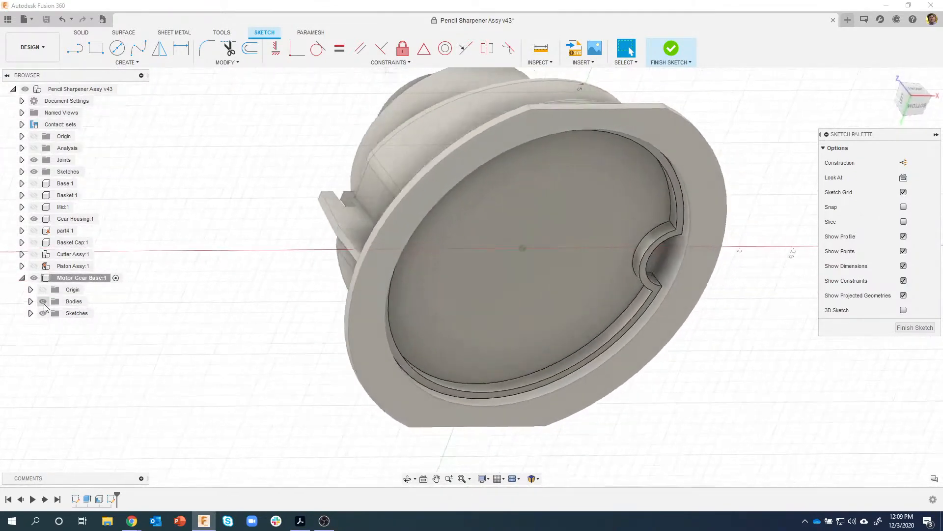
pyautogui.keyDown('shift'); pyautogui.moveTo(473, 225); pyautogui.dragTo(102, 312, button='middle'); pyautogui.keyUp('shift')
pyautogui.click(43, 301)
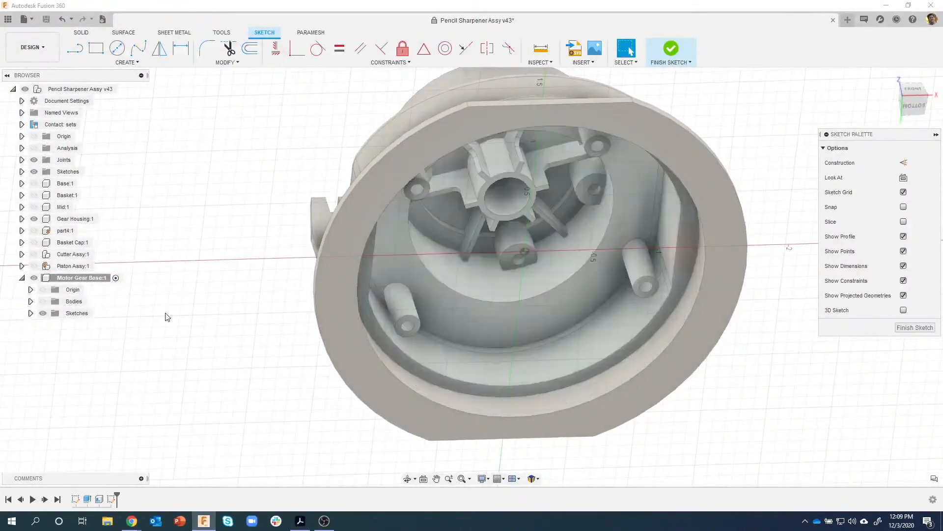
pyautogui.scroll(1, 181, 143)
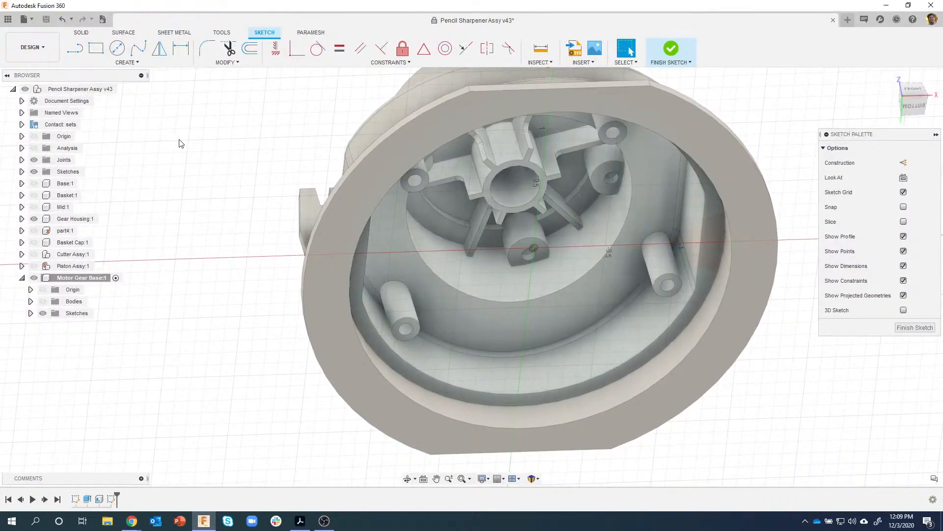
# - Project the top faces of the four housing posts into the base sketch with Project (P)
pyautogui.press('p')
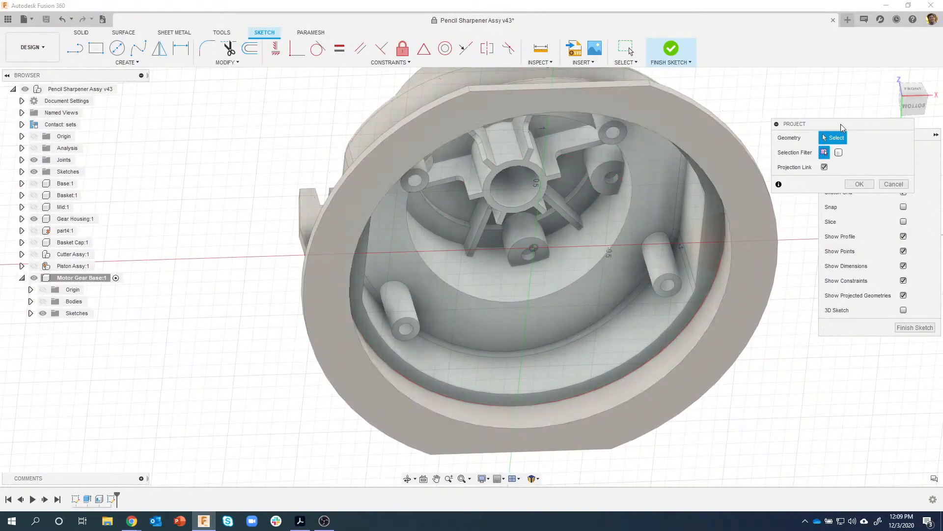
pyautogui.moveTo(841, 125); pyautogui.dragTo(797, 91)
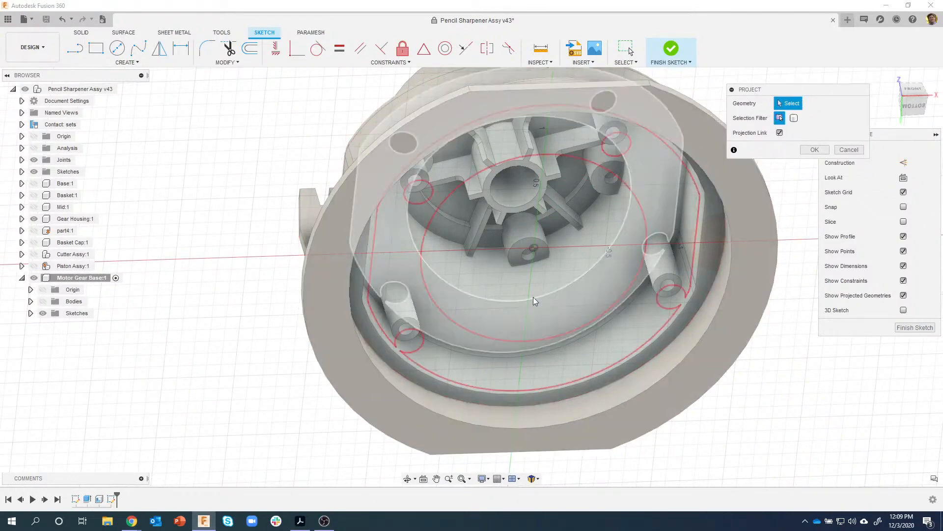
pyautogui.scroll(1, 407, 326)
pyautogui.scroll(2, 412, 320)
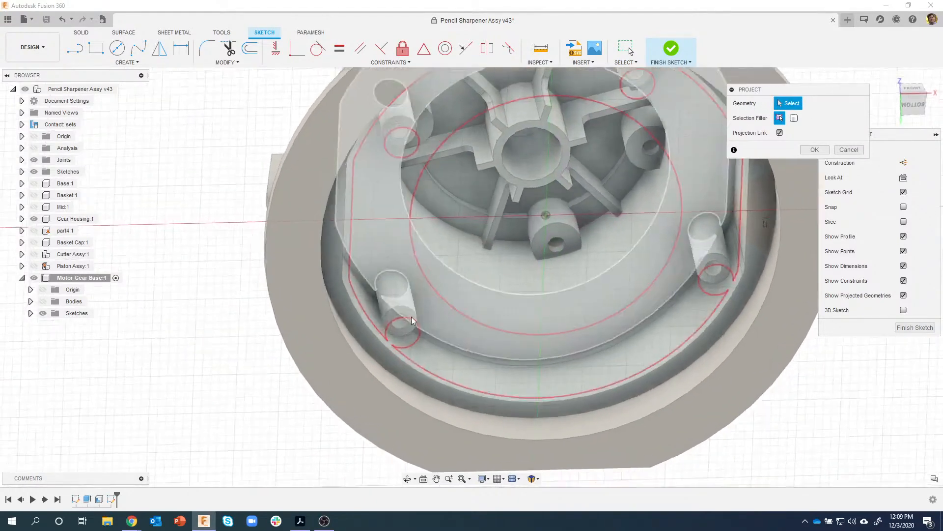
pyautogui.keyDown('shift'); pyautogui.moveTo(399, 318); pyautogui.dragTo(395, 318, button='middle'); pyautogui.keyUp('shift')
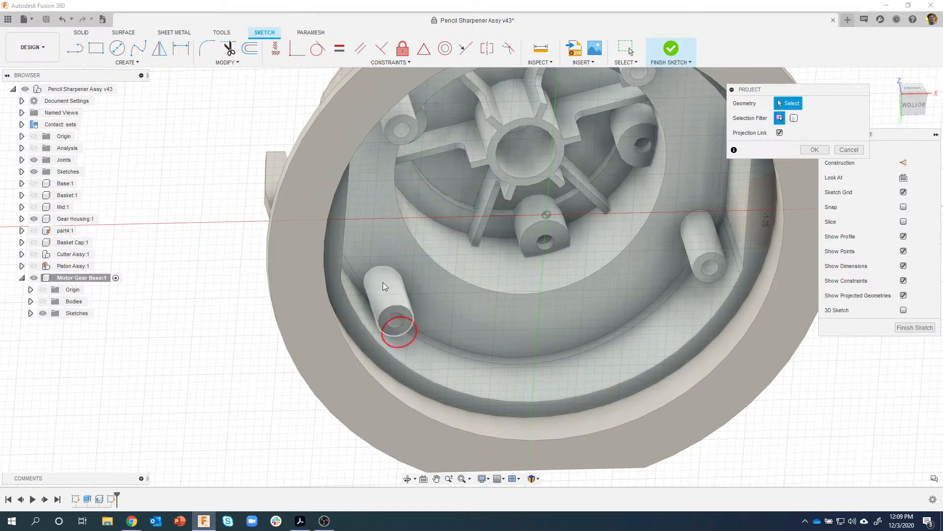
pyautogui.click(397, 323)
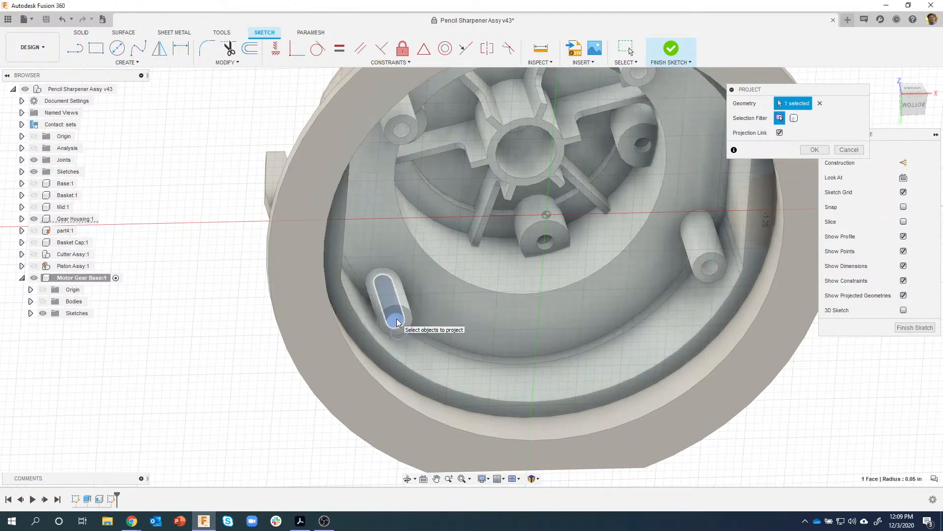
pyautogui.click(712, 270)
pyautogui.keyDown('shift'); pyautogui.moveTo(711, 270); pyautogui.dragTo(638, 273, button='middle'); pyautogui.keyUp('shift')
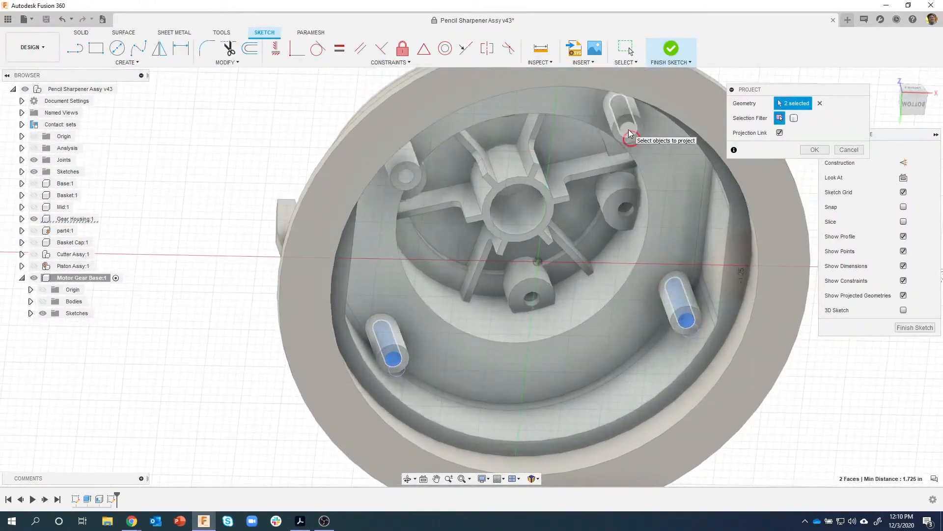
pyautogui.click(629, 133)
pyautogui.click(408, 178)
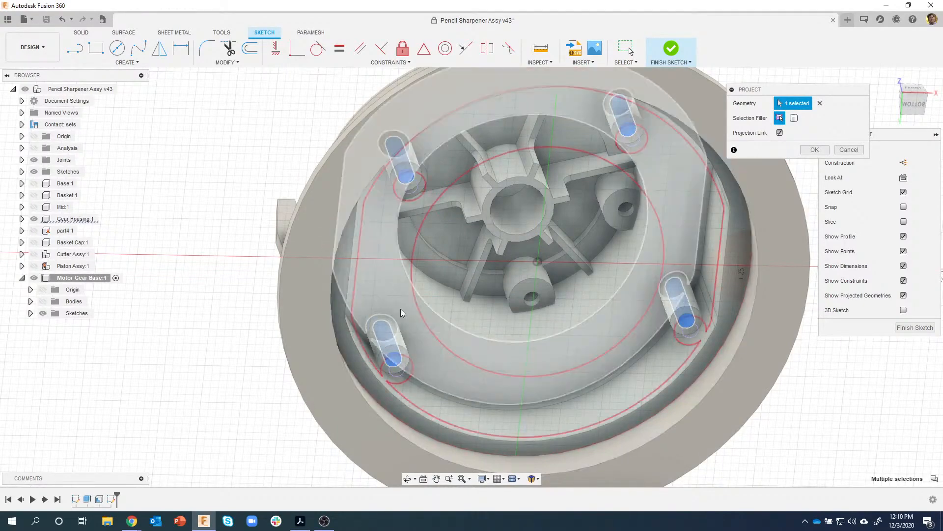
pyautogui.click(806, 152)
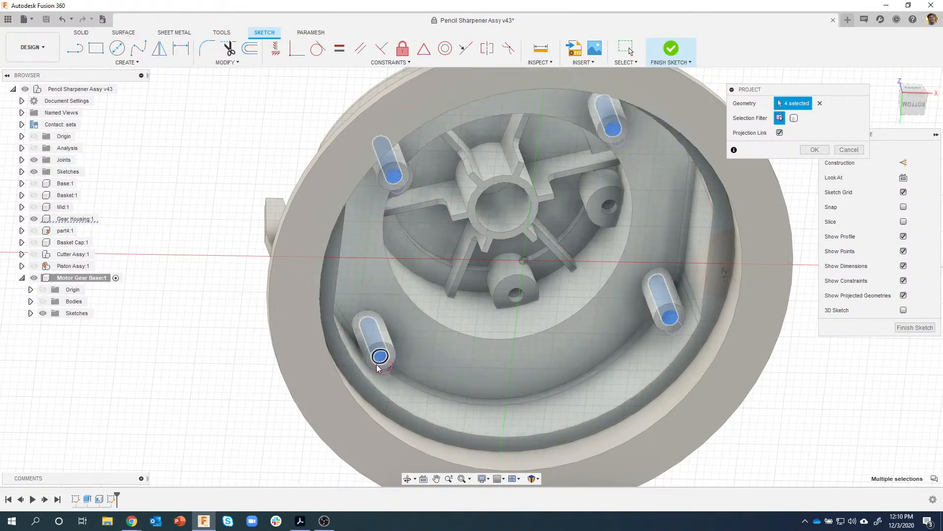
pyautogui.keyDown('shift'); pyautogui.moveTo(765, 247); pyautogui.dragTo(790, 216, button='middle'); pyautogui.keyUp('shift')
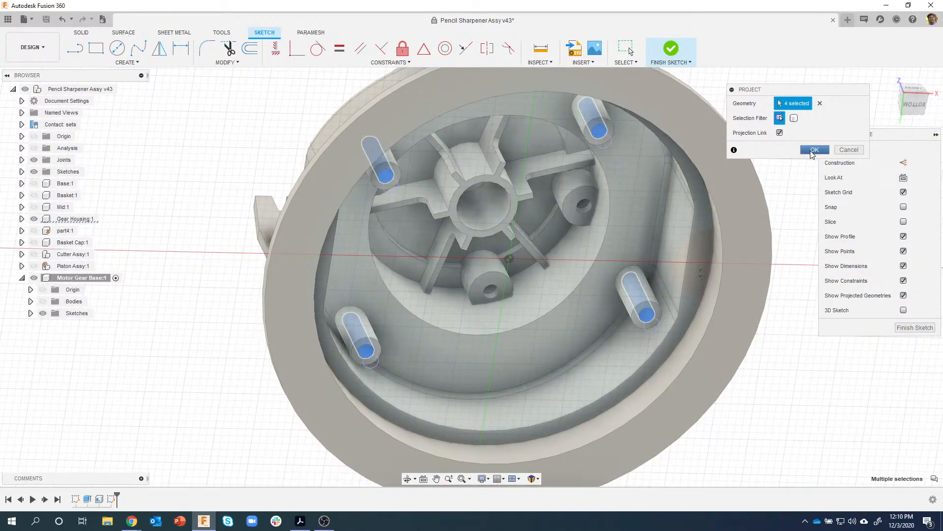
pyautogui.click(813, 150)
# - Hide Gear Housing:1, show the Motor Gear Base bodies, and view the disc from the Top
pyautogui.moveTo(776, 296)
pyautogui.keyDown('shift'); pyautogui.mouseDown(button='middle')
pyautogui.moveTo(788, 307)
pyautogui.moveTo(771, 228)
pyautogui.moveTo(757, 244)
pyautogui.moveTo(771, 245)
pyautogui.moveTo(788, 209)
pyautogui.moveTo(779, 216)
pyautogui.moveTo(773, 192)
pyautogui.mouseUp(button='middle'); pyautogui.keyUp('shift')
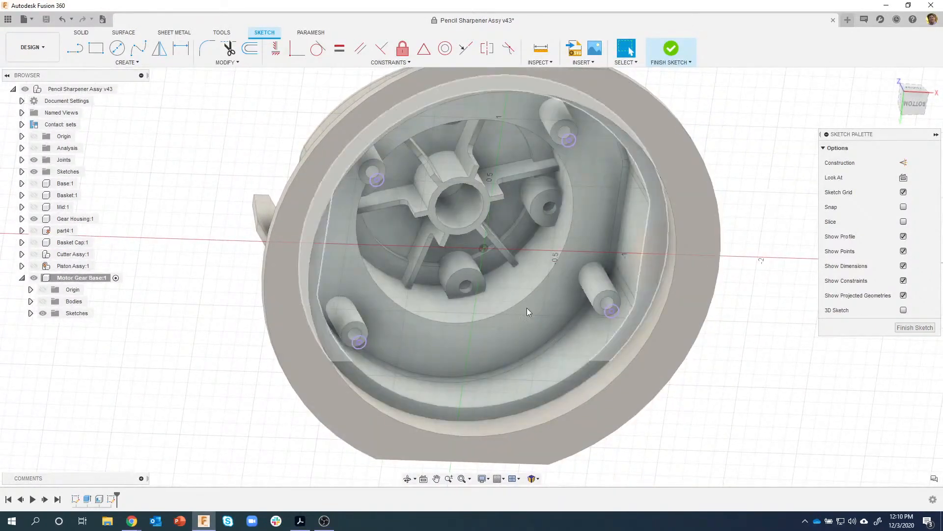
pyautogui.moveTo(547, 127)
pyautogui.keyDown('shift'); pyautogui.mouseDown(button='middle')
pyautogui.moveTo(429, 169)
pyautogui.moveTo(399, 147)
pyautogui.moveTo(729, 218)
pyautogui.mouseUp(button='middle'); pyautogui.keyUp('shift')
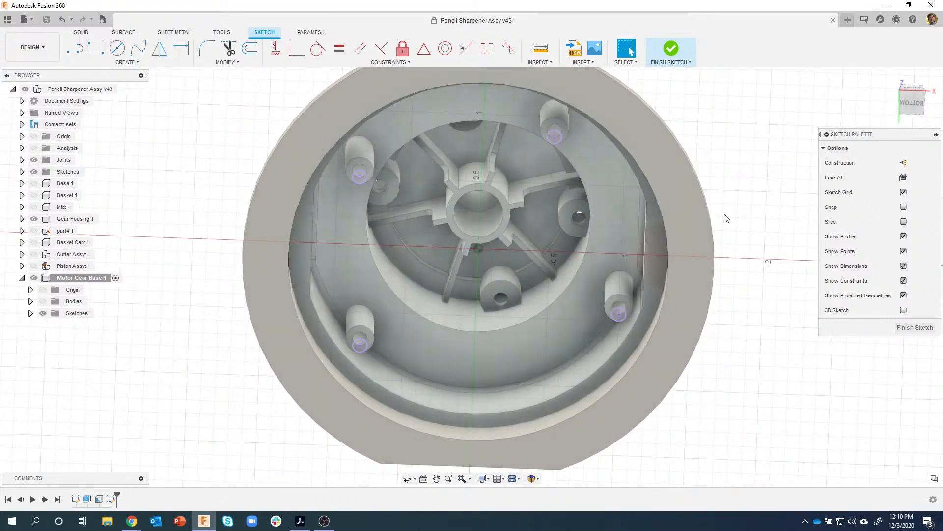
pyautogui.moveTo(726, 218)
pyautogui.keyDown('shift'); pyautogui.mouseDown(button='middle')
pyautogui.moveTo(739, 246)
pyautogui.moveTo(730, 303)
pyautogui.mouseUp(button='middle'); pyautogui.keyUp('shift')
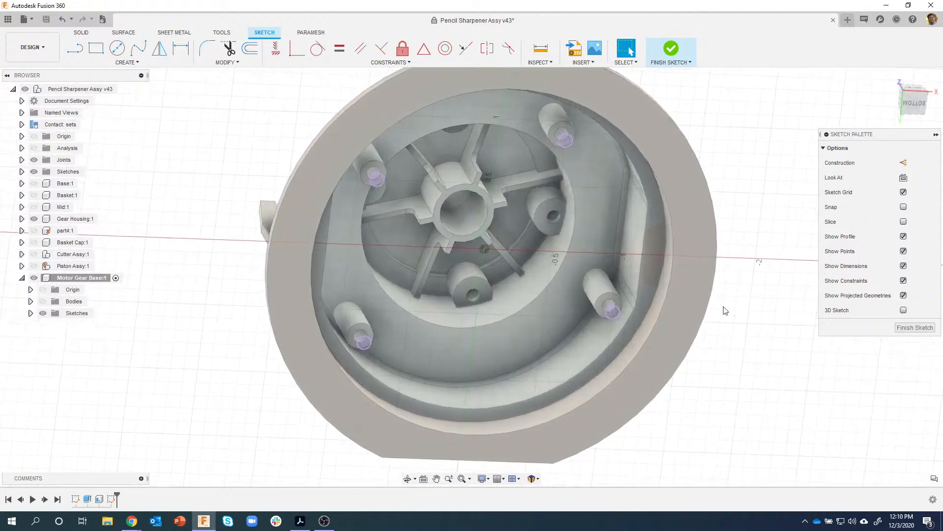
pyautogui.keyDown('shift'); pyautogui.moveTo(437, 334); pyautogui.dragTo(365, 155, button='middle'); pyautogui.keyUp('shift')
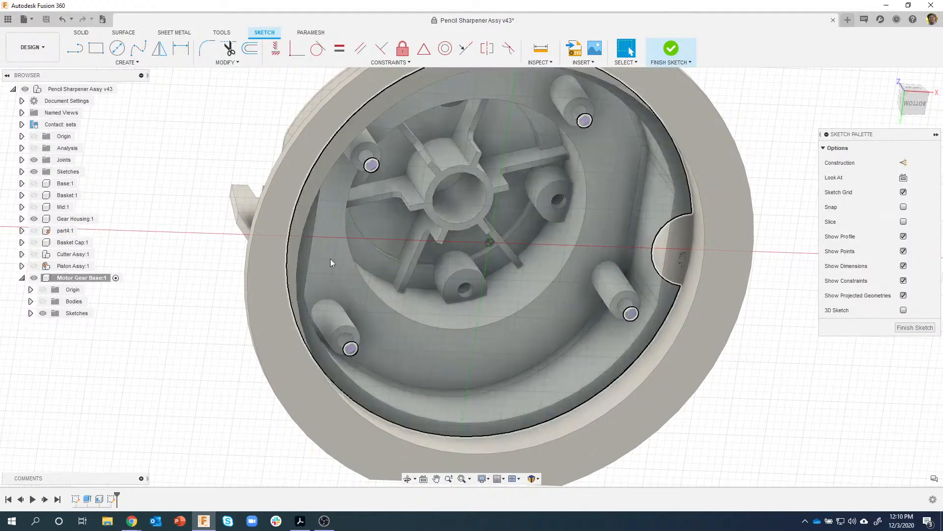
pyautogui.keyDown('shift'); pyautogui.moveTo(171, 282); pyautogui.dragTo(162, 298, button='middle'); pyautogui.keyUp('shift')
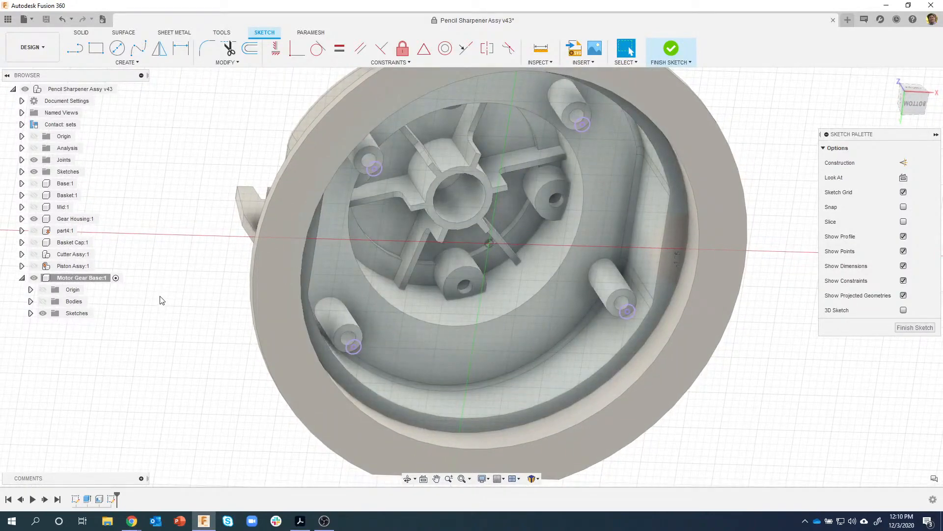
pyautogui.click(34, 219)
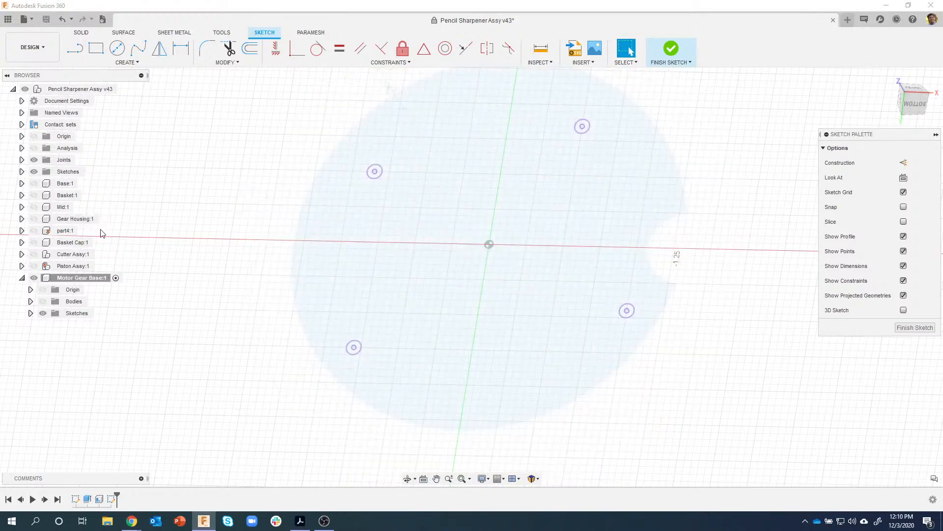
pyautogui.moveTo(143, 237)
pyautogui.keyDown('shift'); pyautogui.mouseDown(button='middle')
pyautogui.moveTo(270, 244)
pyautogui.moveTo(75, 306)
pyautogui.mouseUp(button='middle'); pyautogui.keyUp('shift')
pyautogui.click(43, 302)
pyautogui.keyDown('shift'); pyautogui.moveTo(162, 245); pyautogui.dragTo(207, 269, button='middle'); pyautogui.keyUp('shift')
pyautogui.keyDown('shift'); pyautogui.moveTo(435, 266); pyautogui.dragTo(419, 222, button='middle'); pyautogui.keyUp('shift')
pyautogui.click(913, 98)
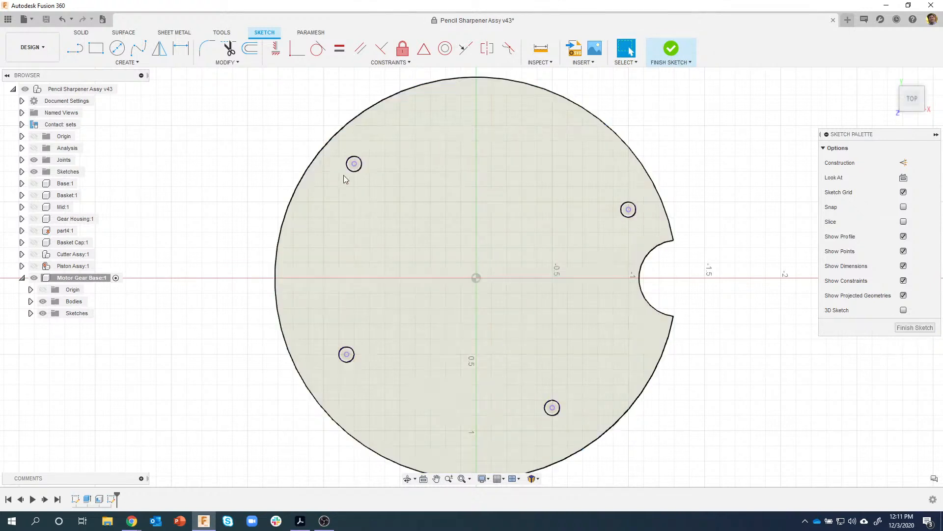
# - Draw four centre-diameter circles on the disc's holes, the first dimensioned Ø0.333
pyautogui.press('c')
pyautogui.click(354, 163)
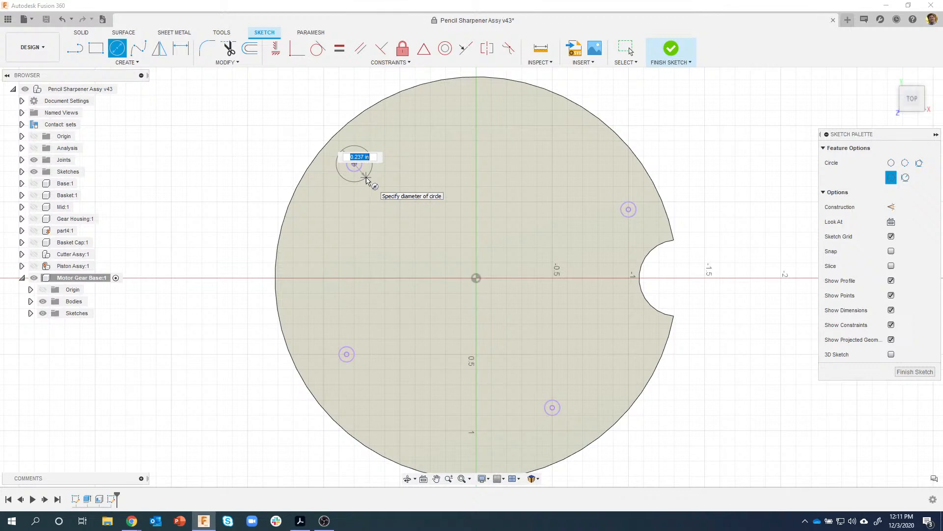
pyautogui.press('BackSpace')
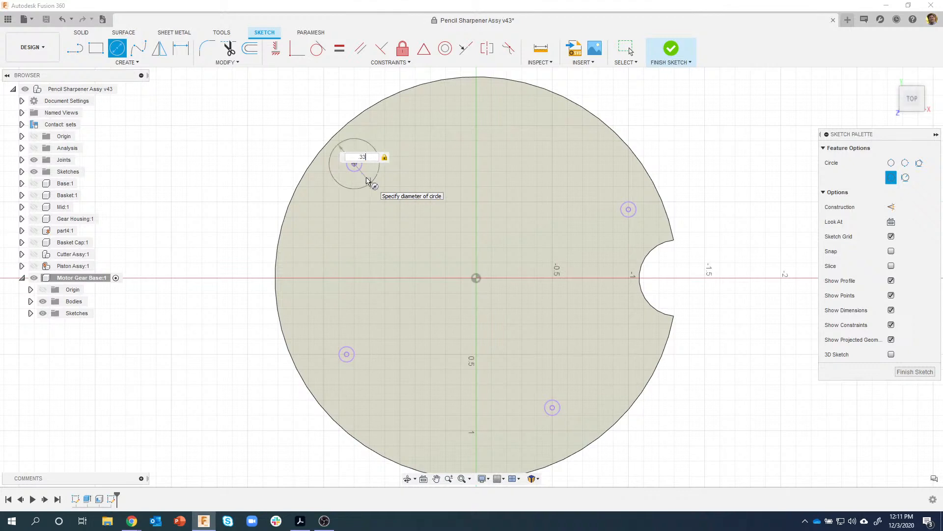
pyautogui.press('Return')
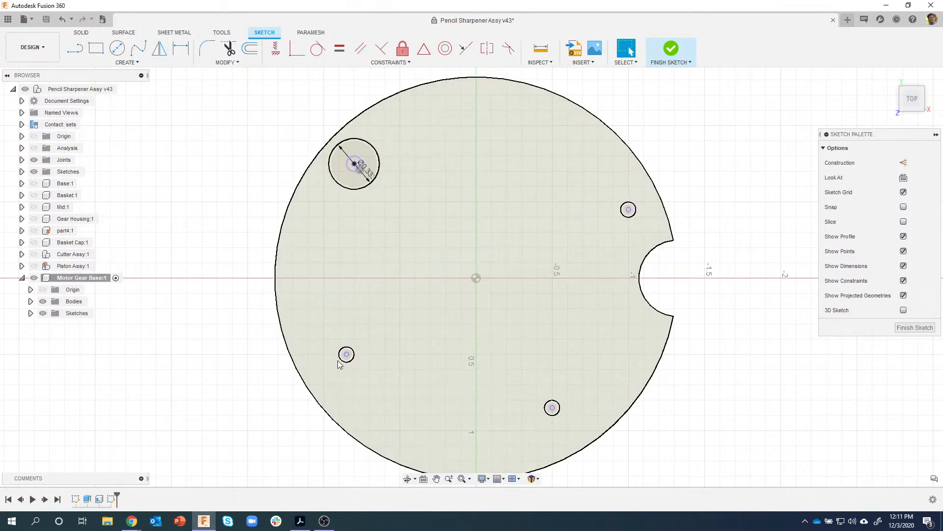
pyautogui.press('c')
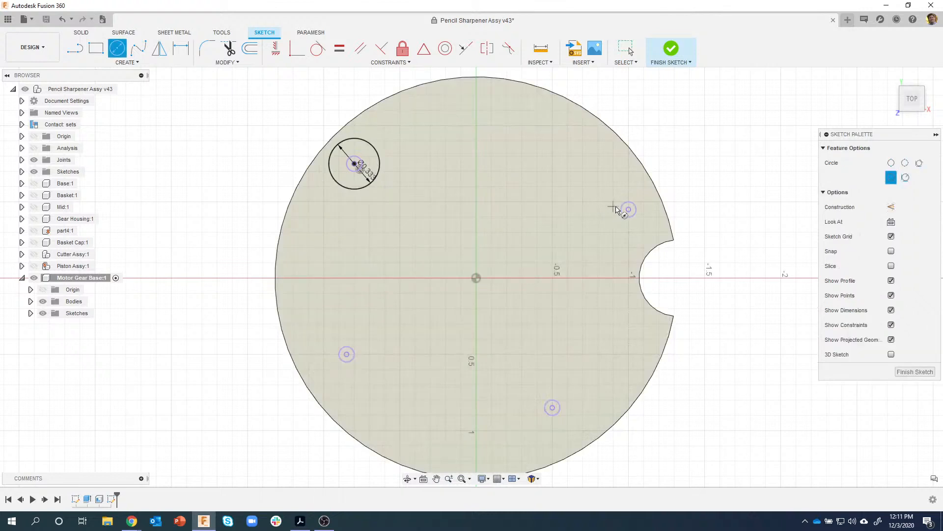
pyautogui.click(628, 210)
pyautogui.click(597, 237)
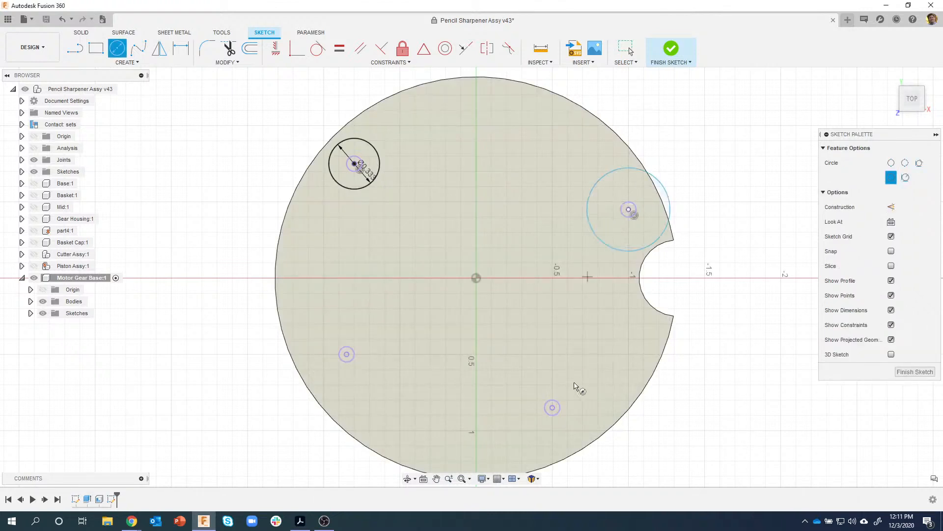
pyautogui.click(553, 408)
pyautogui.click(564, 386)
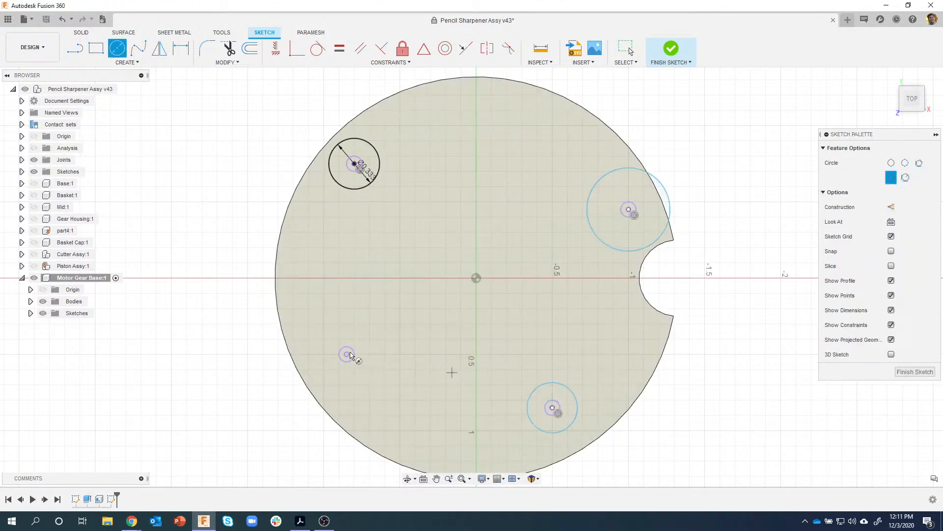
pyautogui.click(346, 354)
pyautogui.click(375, 333)
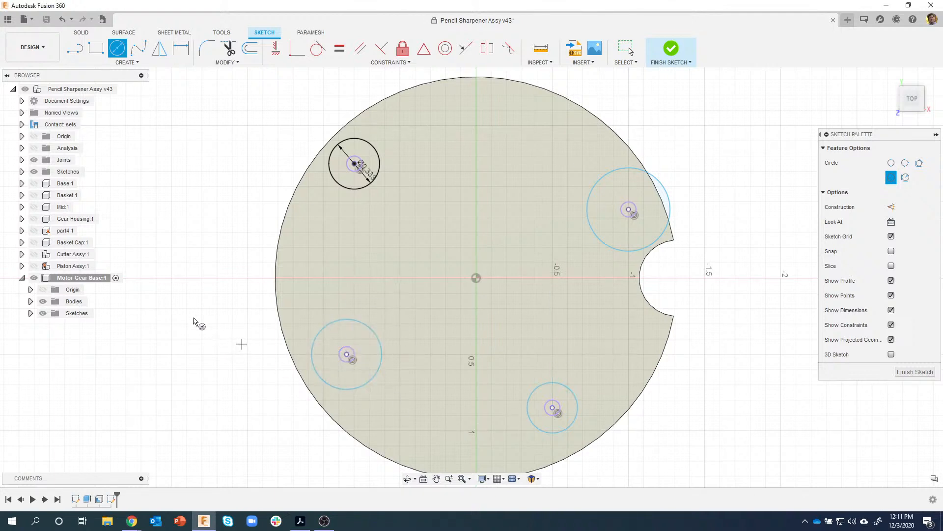
pyautogui.press('Escape')
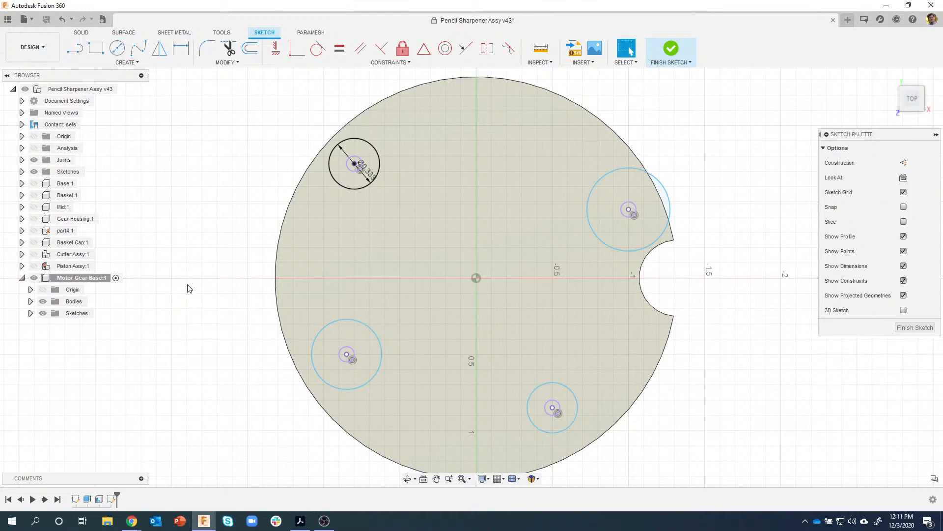
# - Make the right, bottom-left and bottom-right circles equal to the top-left circle
pyautogui.click(342, 52)
pyautogui.click(378, 151)
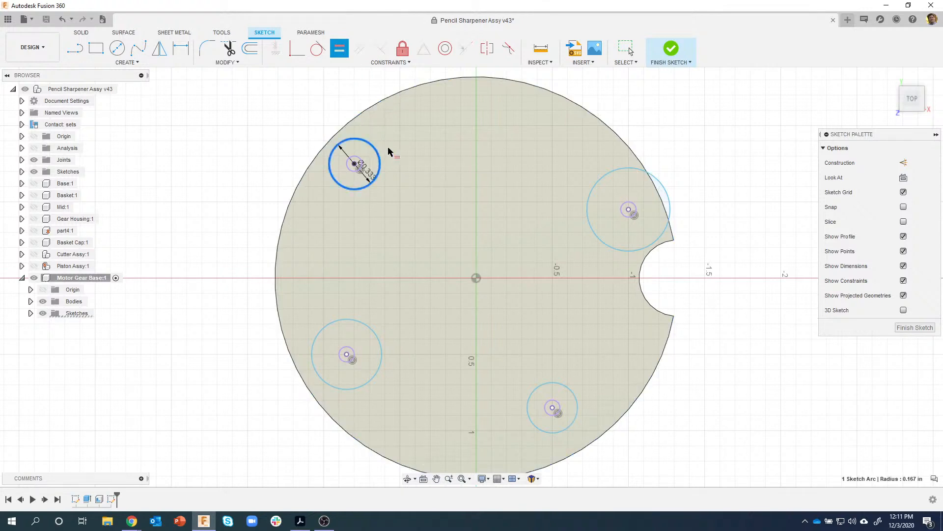
pyautogui.click(588, 197)
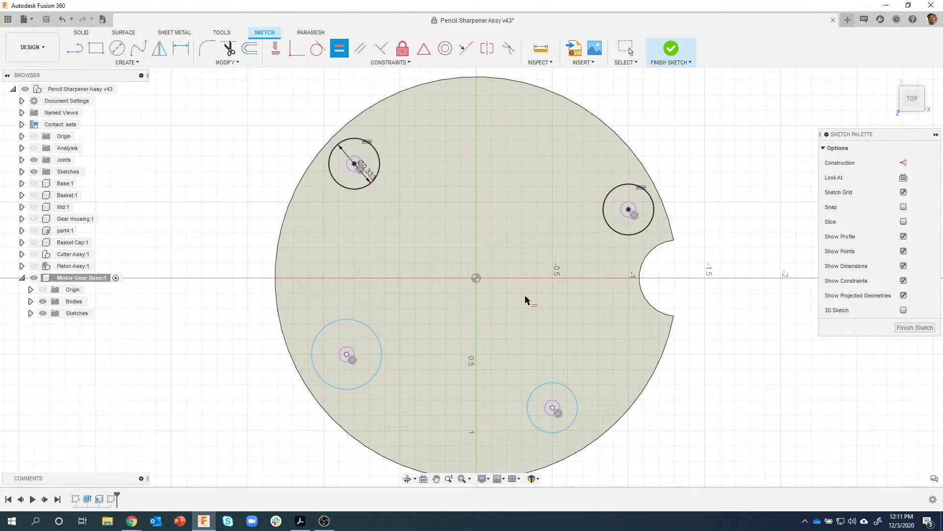
pyautogui.click(358, 187)
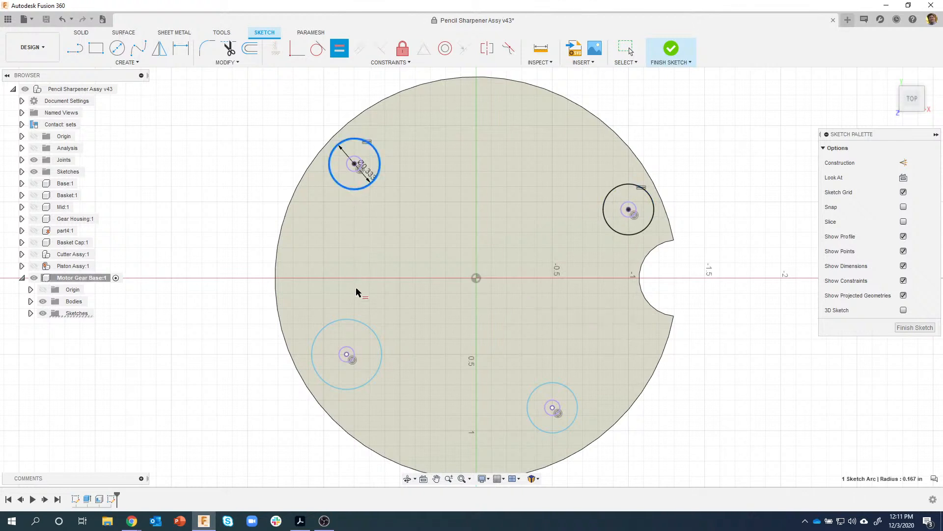
pyautogui.click(358, 322)
pyautogui.click(359, 186)
pyautogui.click(541, 410)
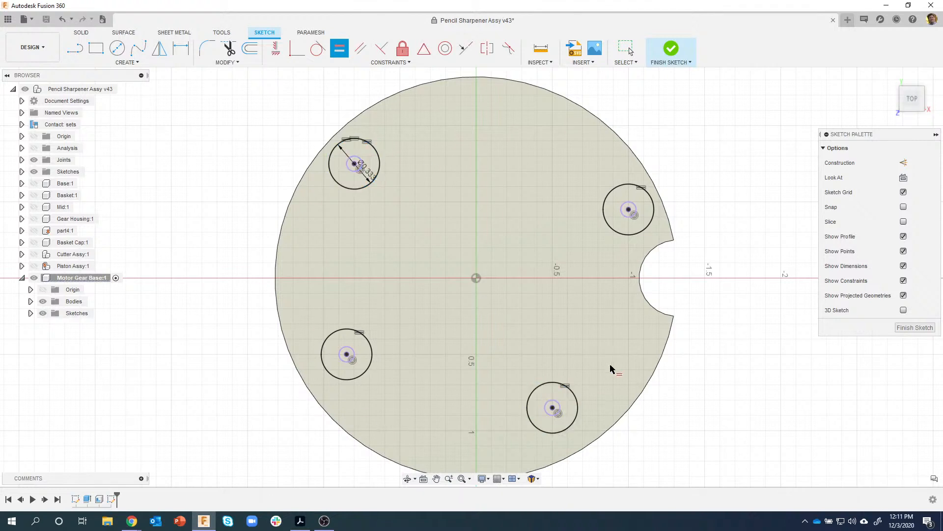
# - Try a 0.5 diameter on the top-left circle, then undo back to 0.333
pyautogui.doubleClick(369, 173)
pyautogui.write('.5')
pyautogui.press('Return')
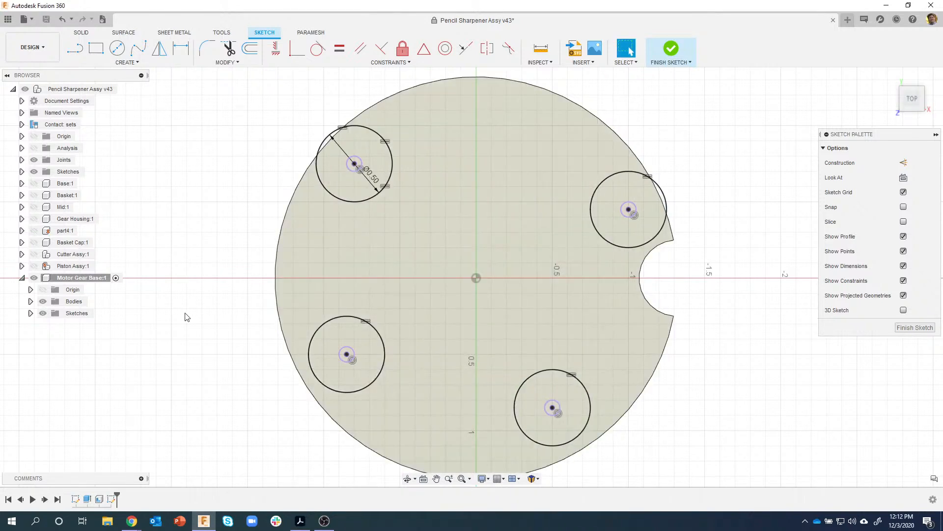
pyautogui.hotkey('ctrl', 'z')
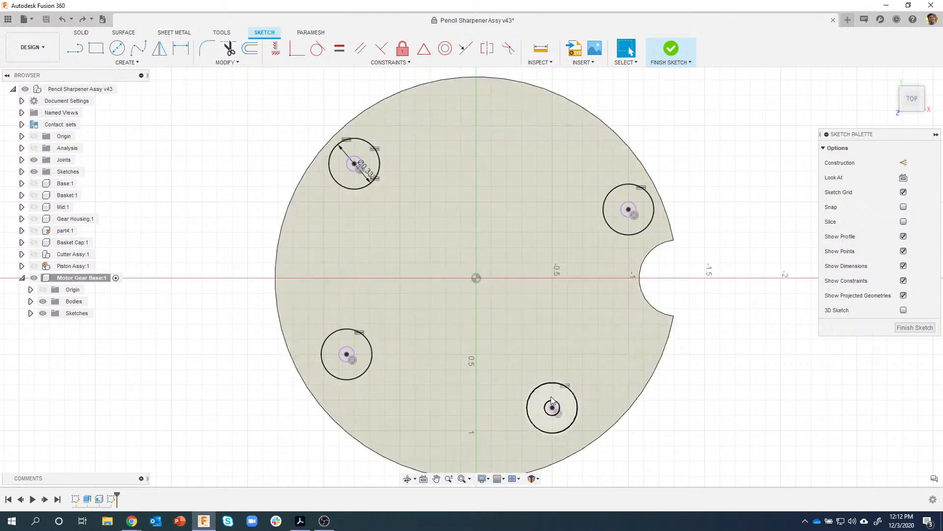
# - Select the rings around the lower-right and lower-left holes and choose Extrude
pyautogui.click(546, 399)
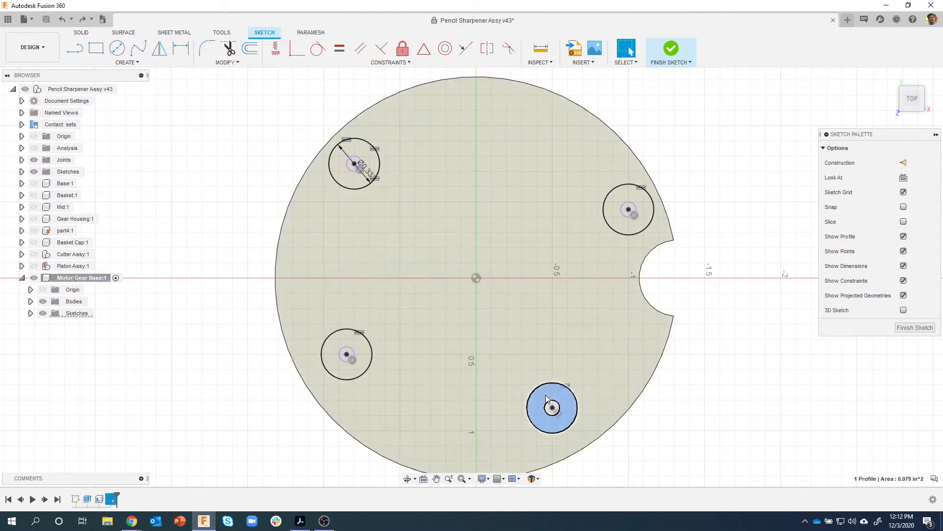
pyautogui.keyDown('shift'); pyautogui.click(342, 343); pyautogui.keyUp('shift')
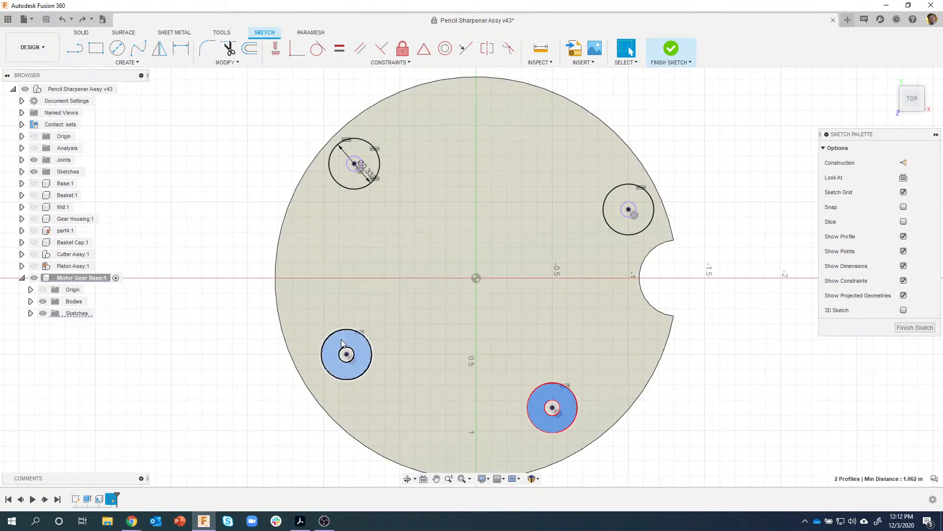
pyautogui.rightClick(343, 343)
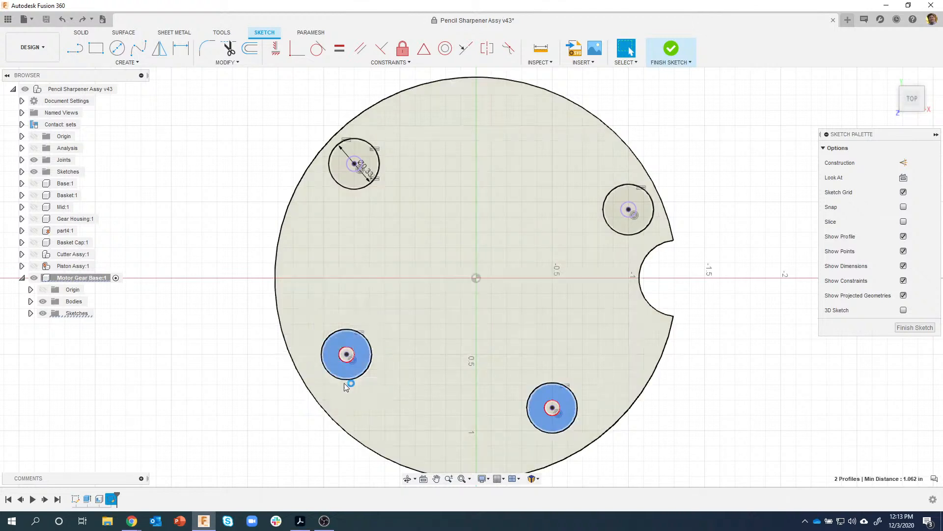
pyautogui.click(345, 387)
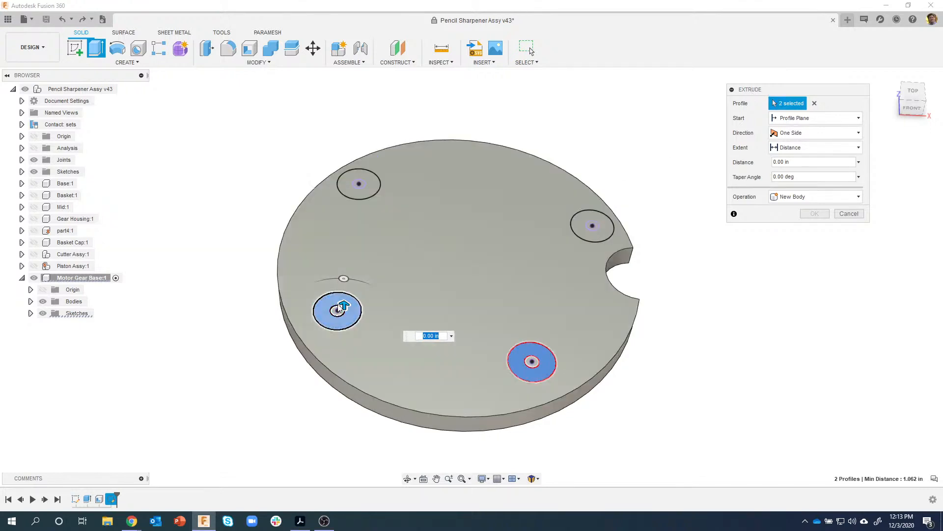
# - Extrude the two lower rings 0.16 in as joined posts on the disc
pyautogui.moveTo(343, 305); pyautogui.dragTo(344, 272)
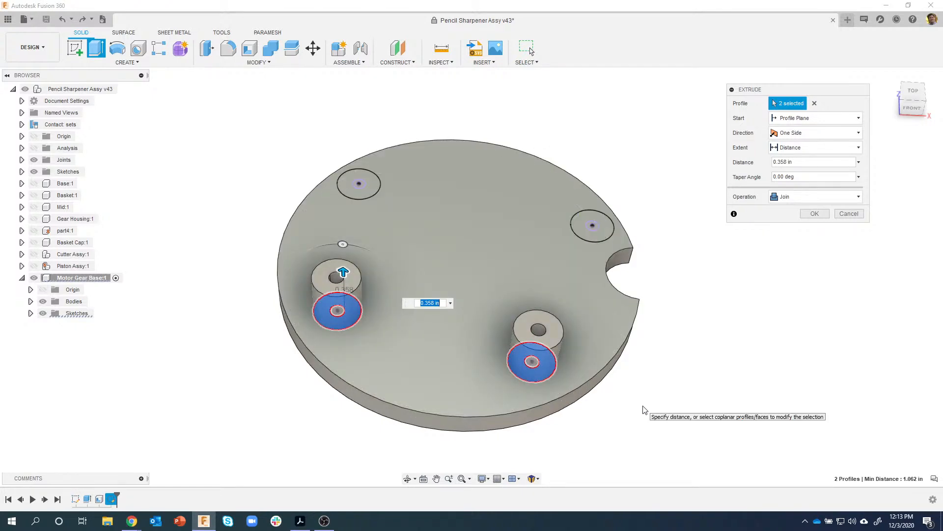
pyautogui.press('BackSpace')
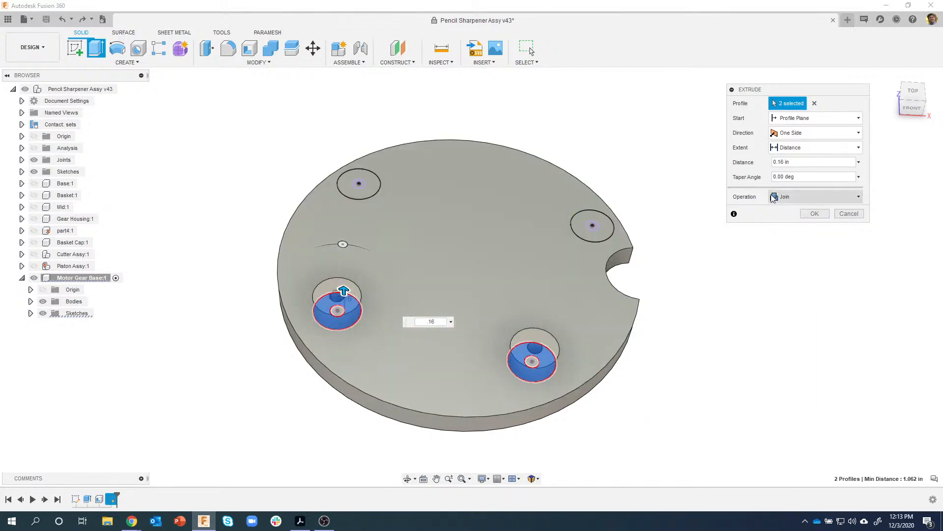
pyautogui.click(813, 213)
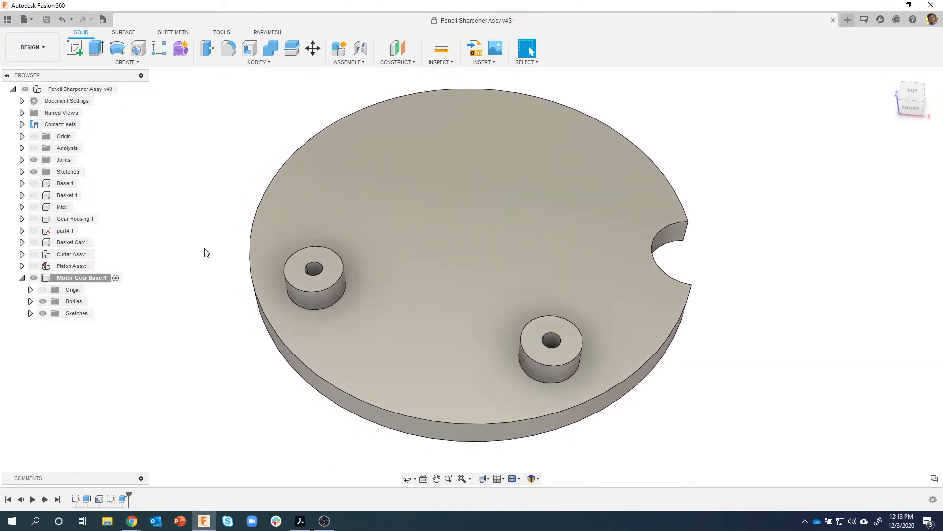
pyautogui.click(300, 520)
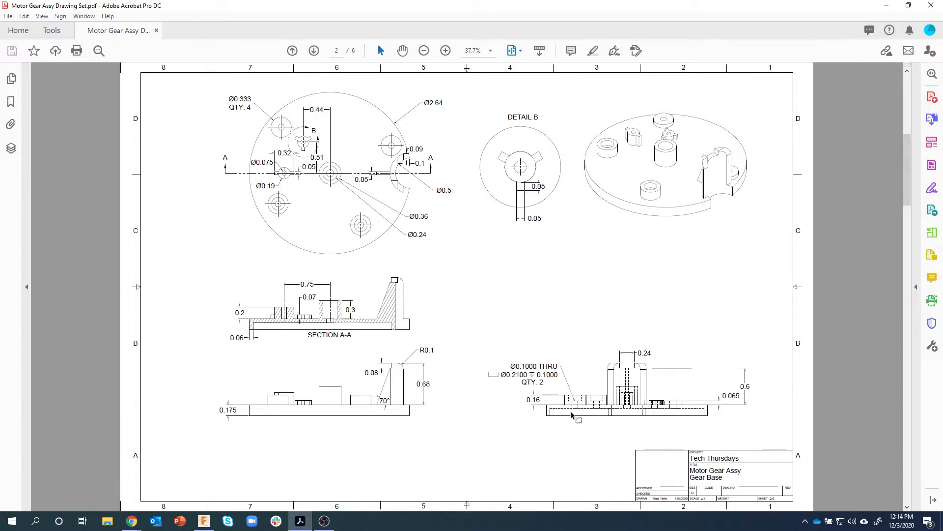
# - Zoom into the Gear Base sheet to check the boss hole callout, then return to Fusion 360
pyautogui.scroll(-2, 580, 407)
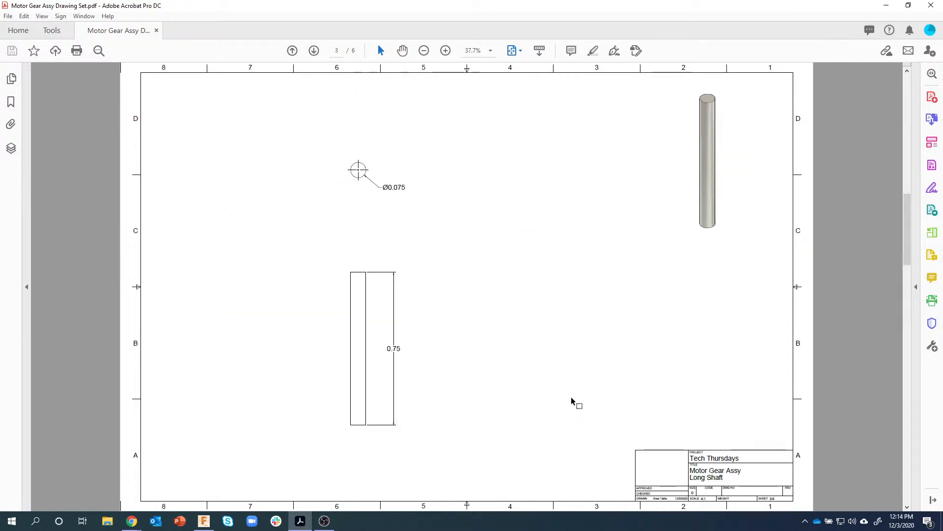
pyautogui.scroll(2, 570, 400)
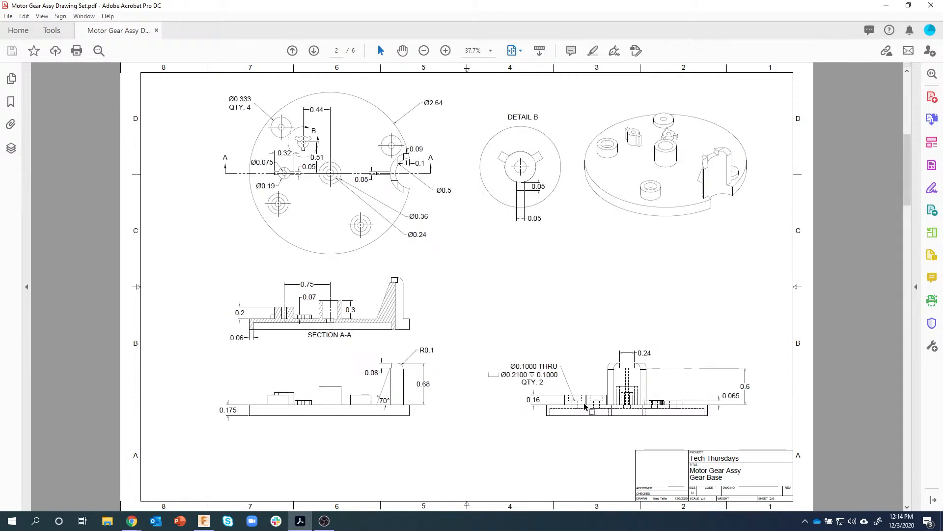
pyautogui.click(446, 51)
pyautogui.moveTo(909, 166); pyautogui.dragTo(909, 174)
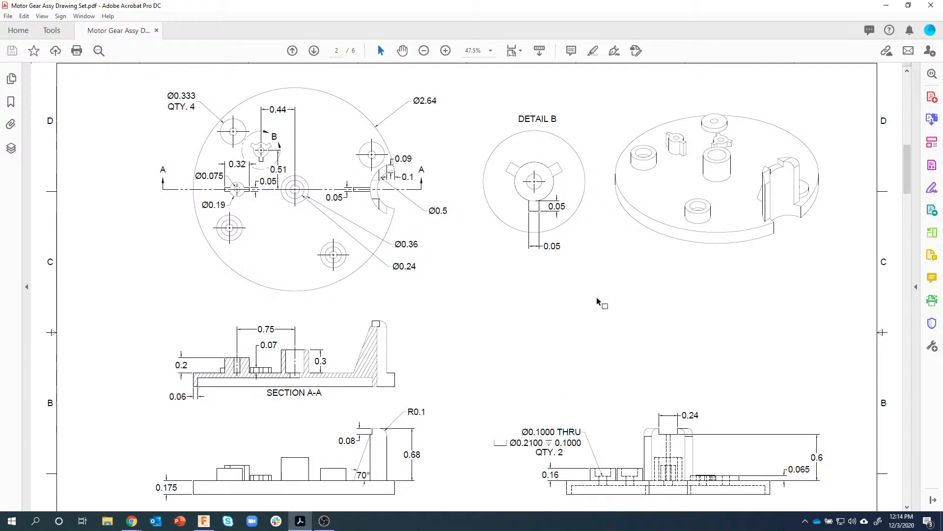
pyautogui.click(204, 521)
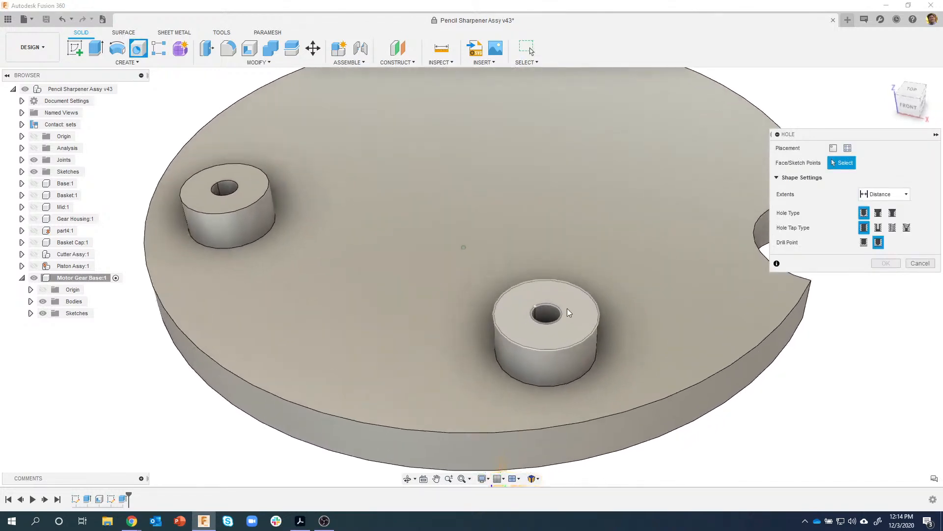
# - Place a counterbored, through-all hole centred on the right post's bore
pyautogui.click(584, 301)
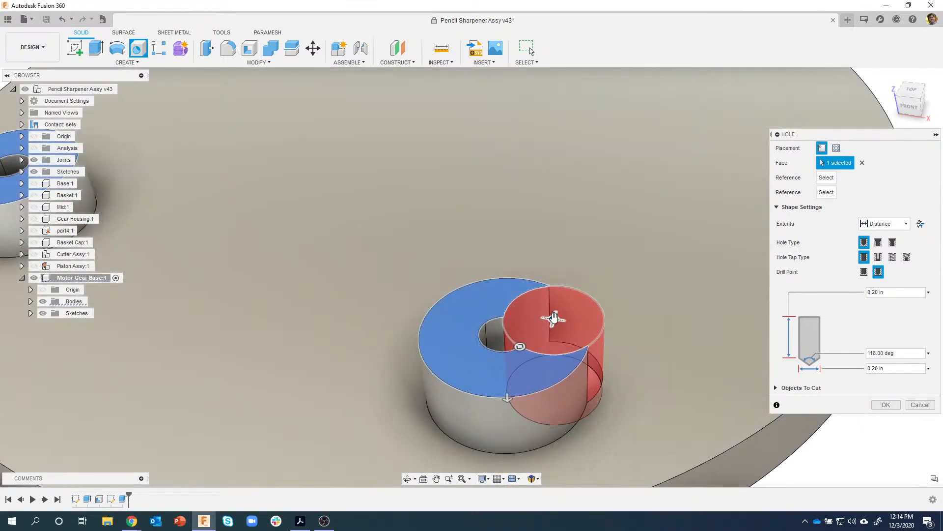
pyautogui.moveTo(524, 316); pyautogui.dragTo(508, 334)
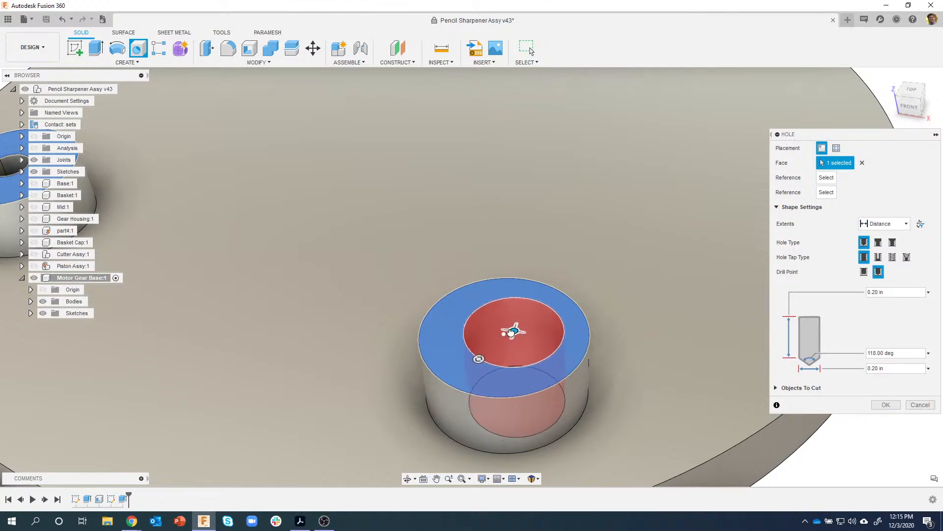
pyautogui.keyDown('shift'); pyautogui.moveTo(548, 342); pyautogui.dragTo(661, 317, button='middle'); pyautogui.keyUp('shift')
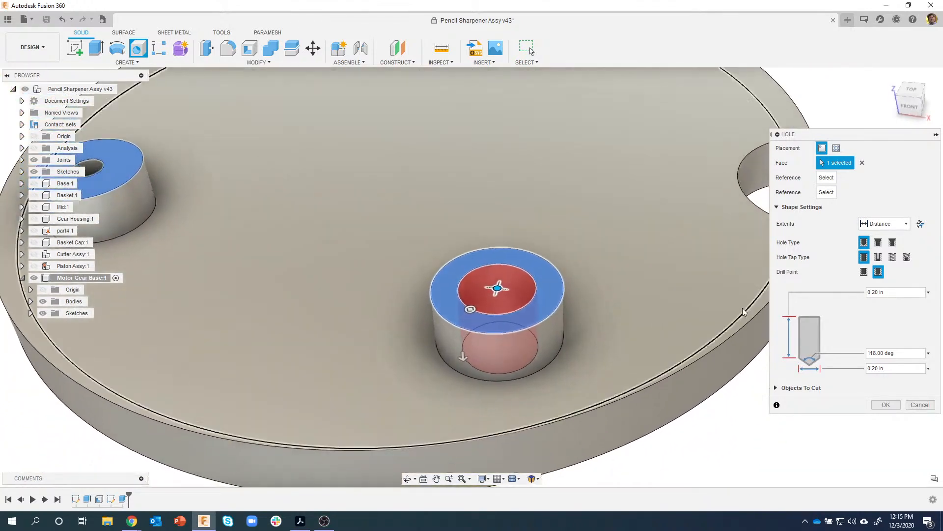
pyautogui.click(879, 243)
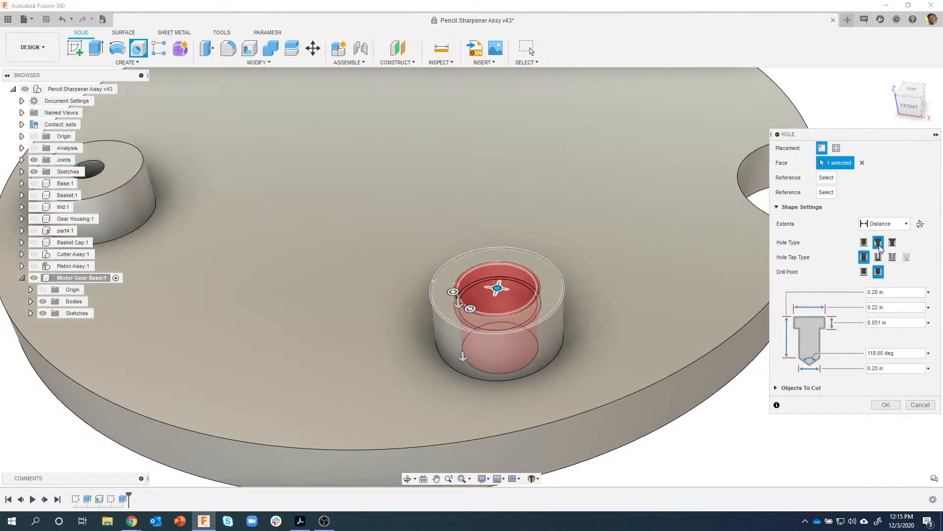
pyautogui.click(884, 223)
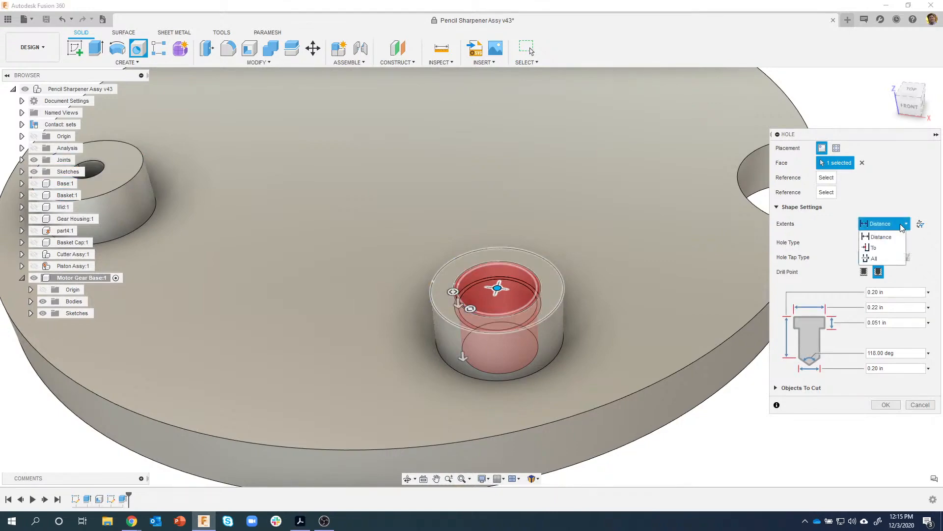
pyautogui.click(884, 258)
pyautogui.keyDown('shift'); pyautogui.moveTo(688, 256); pyautogui.dragTo(509, 272, button='middle'); pyautogui.keyUp('shift')
pyautogui.keyDown('shift'); pyautogui.moveTo(602, 381); pyautogui.dragTo(616, 381, button='middle'); pyautogui.keyUp('shift')
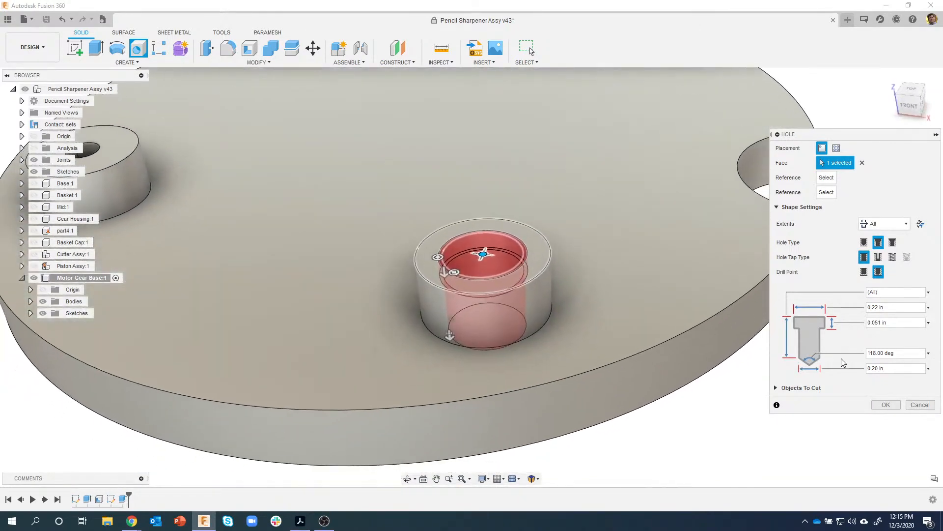
# - Set the hole to 0.1 in diameter with a 0.21 in counterbore and confirm it
pyautogui.click(899, 368)
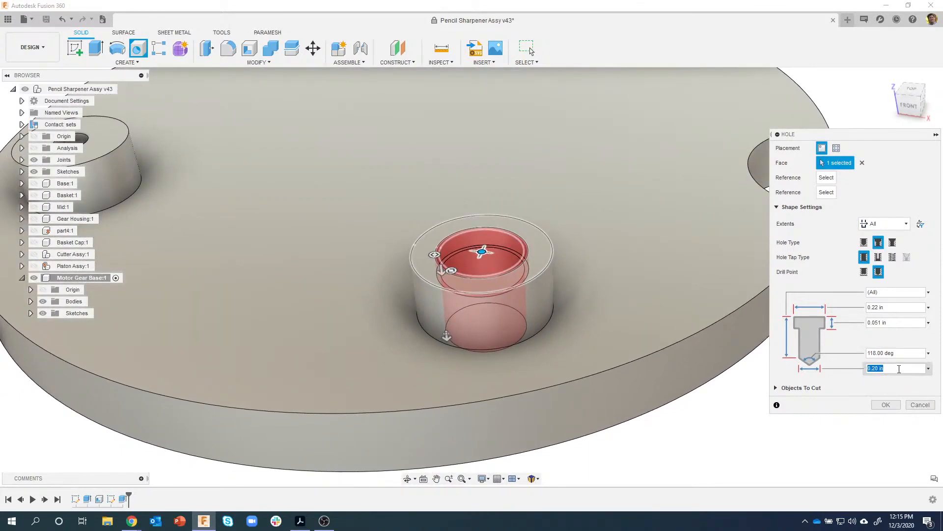
pyautogui.write('.1')
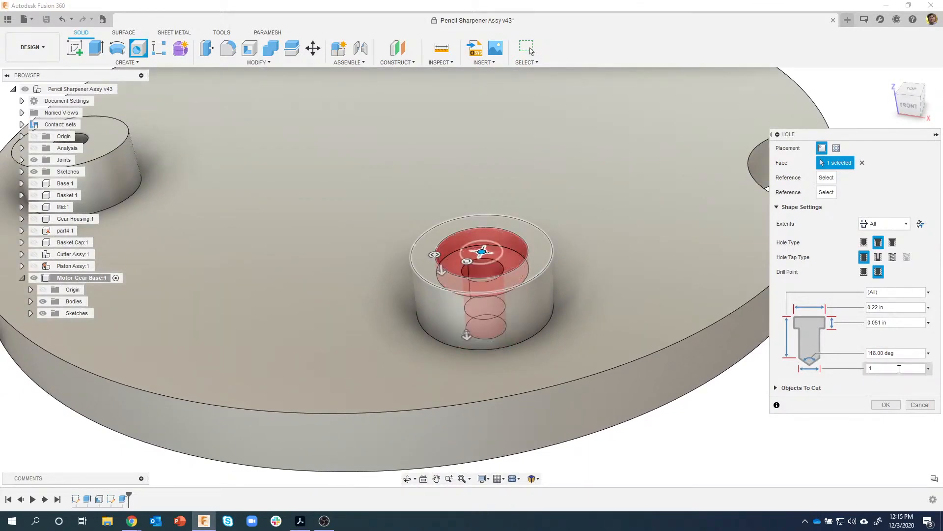
pyautogui.click(885, 308)
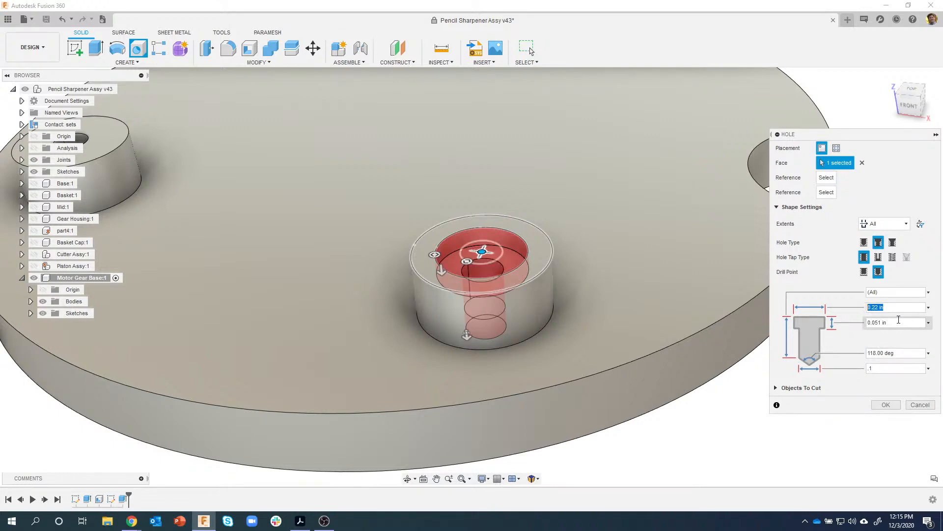
pyautogui.write('.1')
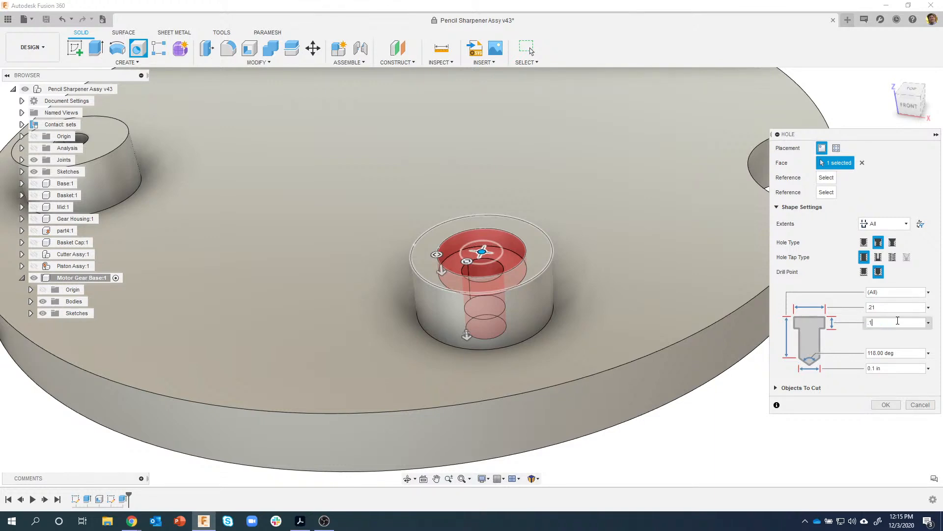
pyautogui.keyDown('shift'); pyautogui.moveTo(472, 269); pyautogui.dragTo(719, 364, button='middle'); pyautogui.keyUp('shift')
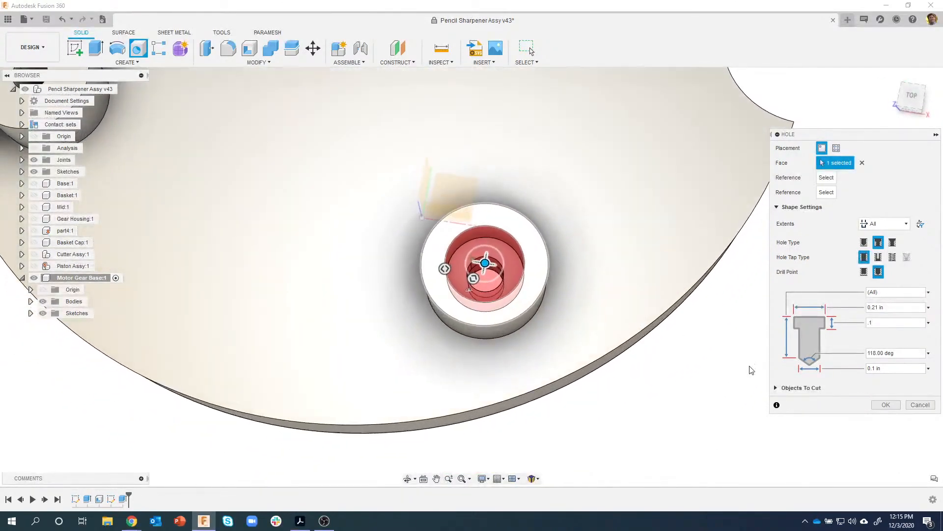
pyautogui.scroll(-1, 718, 364)
pyautogui.keyDown('shift'); pyautogui.moveTo(583, 249); pyautogui.dragTo(713, 321, button='middle'); pyautogui.keyUp('shift')
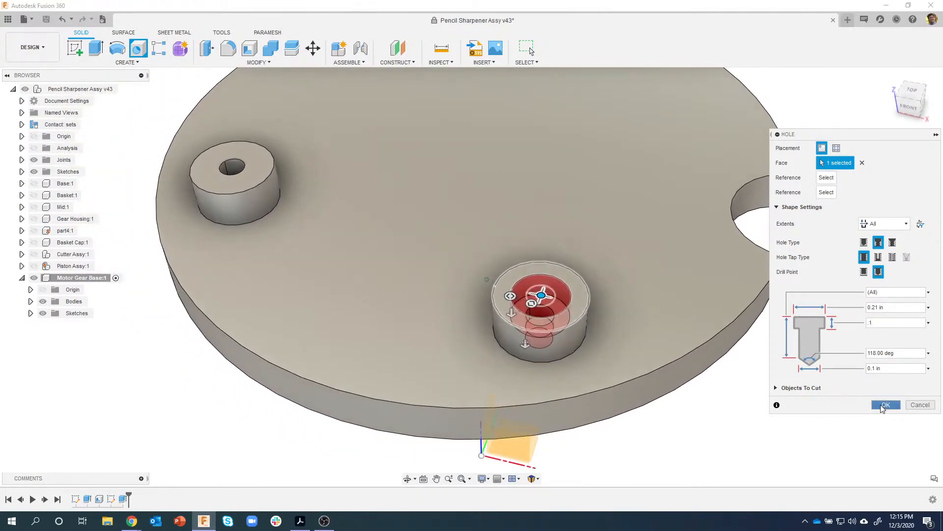
pyautogui.click(885, 405)
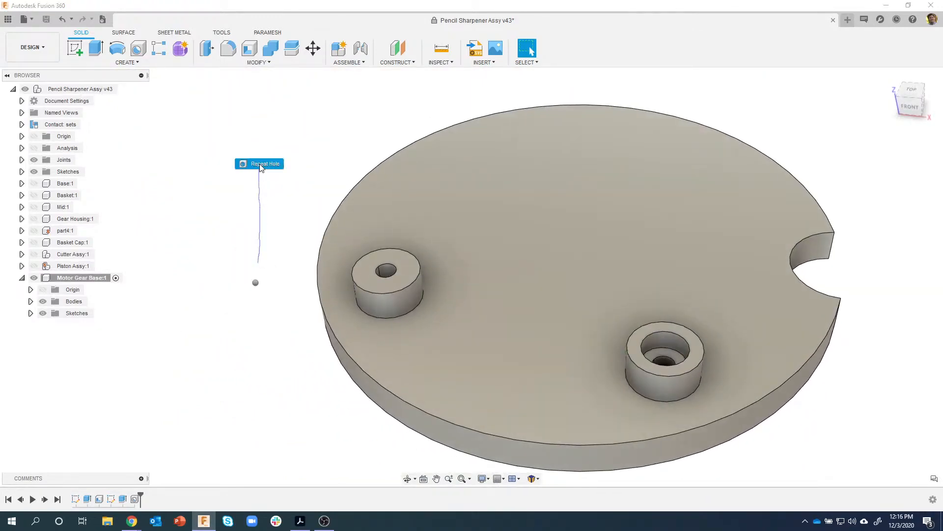
pyautogui.press('h')
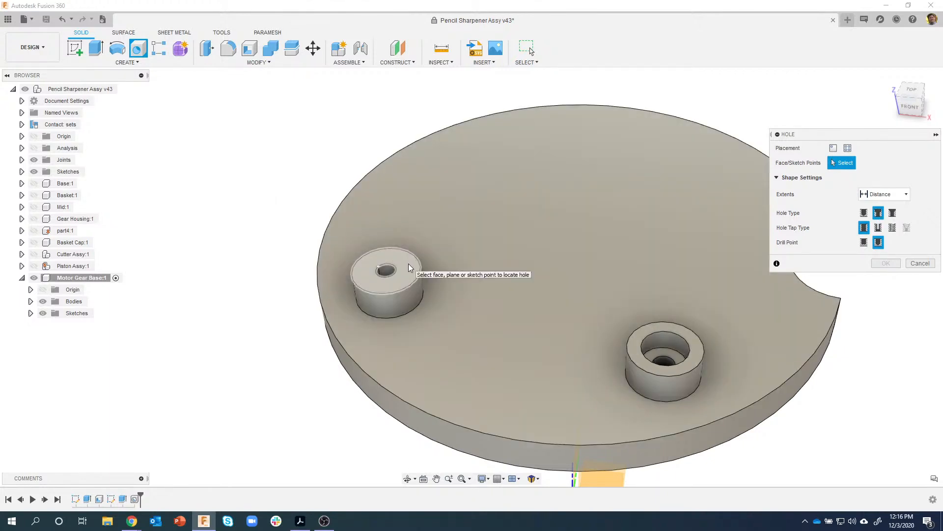
# - Add a matching through-all counterbored hole centred on the left boss
pyautogui.click(408, 267)
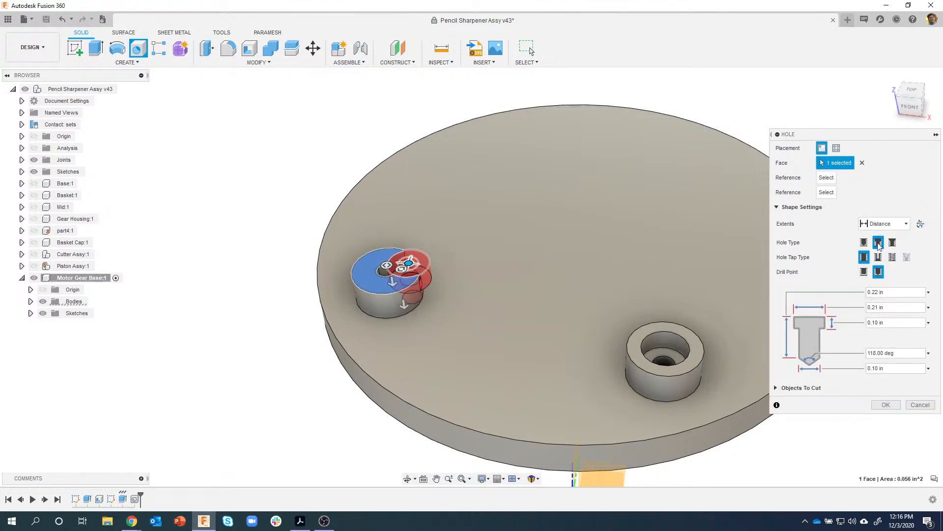
pyautogui.scroll(5, 344, 261)
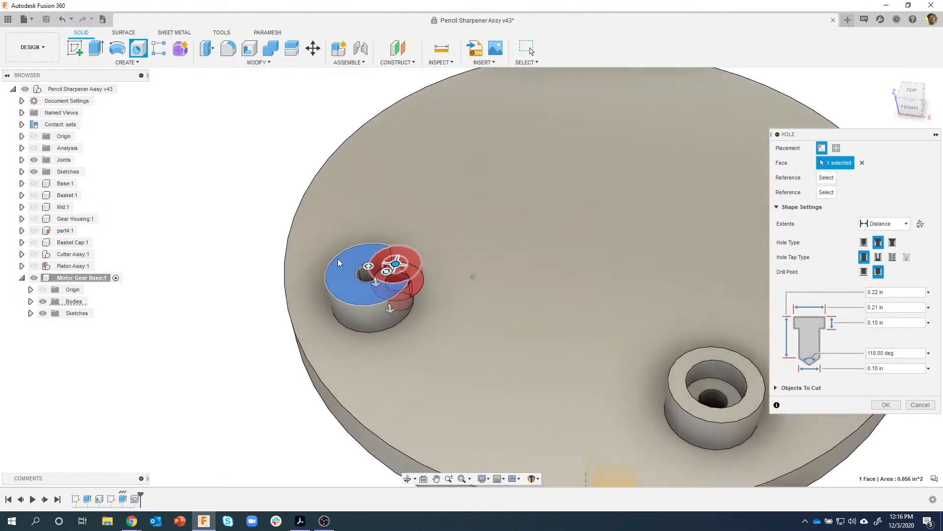
pyautogui.scroll(1, 427, 273)
pyautogui.moveTo(418, 273); pyautogui.dragTo(363, 299)
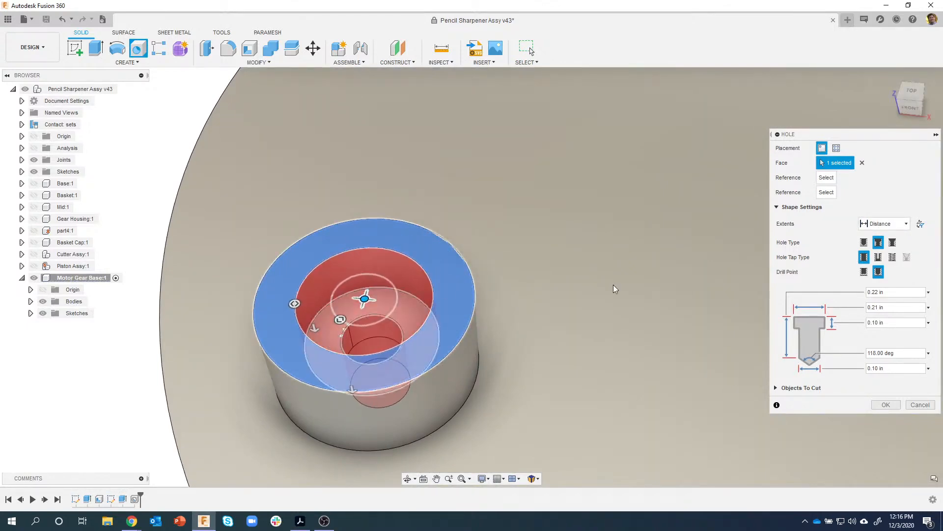
pyautogui.scroll(-1, 550, 292)
pyautogui.click(884, 223)
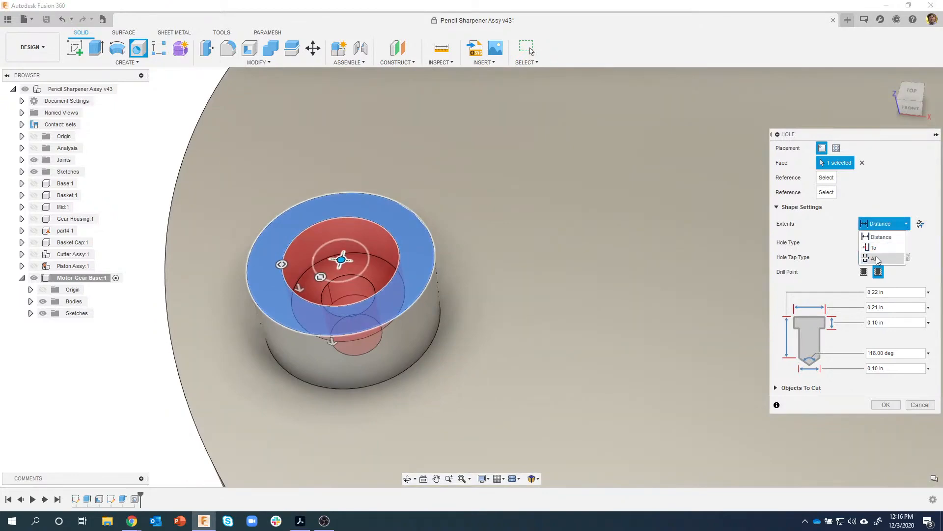
pyautogui.click(878, 259)
pyautogui.keyDown('shift'); pyautogui.moveTo(703, 295); pyautogui.dragTo(761, 327, button='middle'); pyautogui.keyUp('shift')
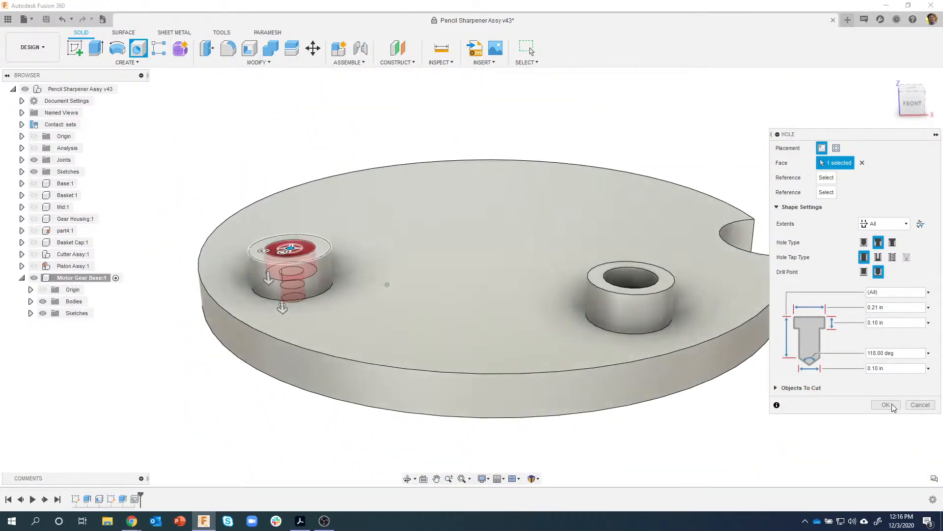
pyautogui.click(892, 406)
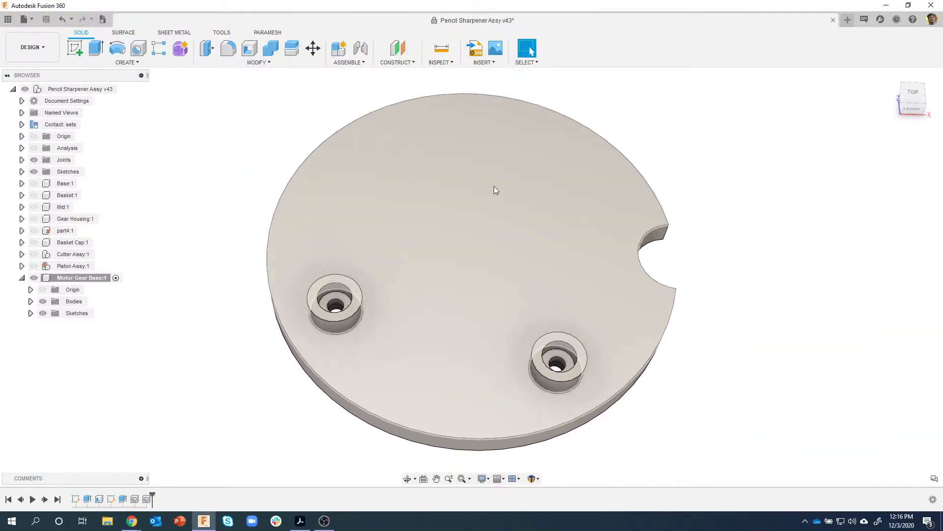
# - Show Sketch2 and select its top-left and right circles for extrusion
pyautogui.click(31, 313)
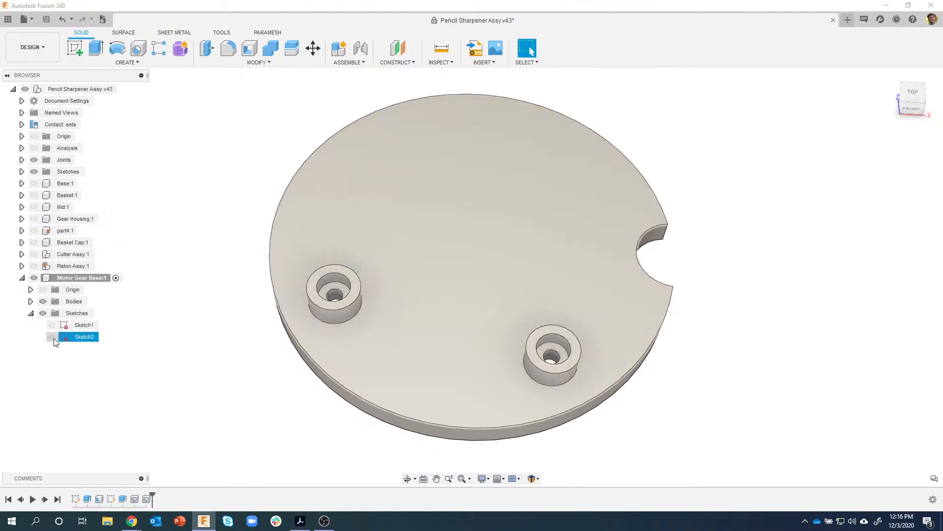
pyautogui.click(52, 336)
pyautogui.keyDown('shift'); pyautogui.moveTo(367, 172); pyautogui.dragTo(223, 191, button='middle'); pyautogui.keyUp('shift')
pyautogui.click(356, 162)
pyautogui.keyDown('ctrl'); pyautogui.click(618, 228); pyautogui.keyUp('ctrl')
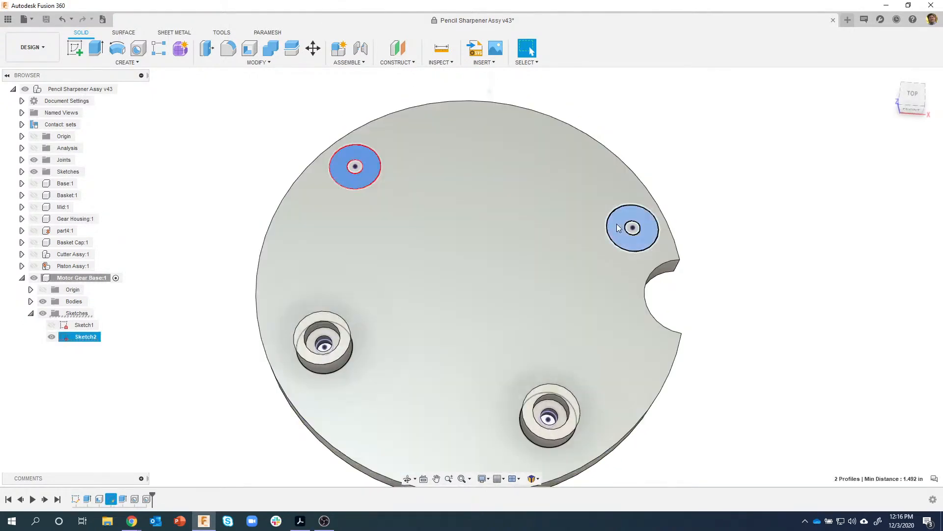
pyautogui.rightClick(618, 228)
pyautogui.click(601, 267)
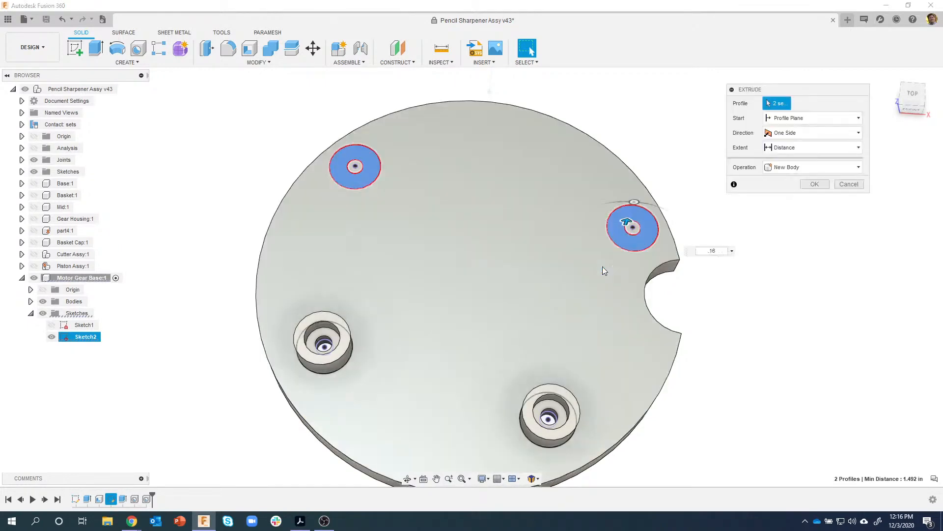
# - Extrude the two circles 0.065 in as pads joined to the disc
pyautogui.moveTo(617, 220); pyautogui.dragTo(619, 200)
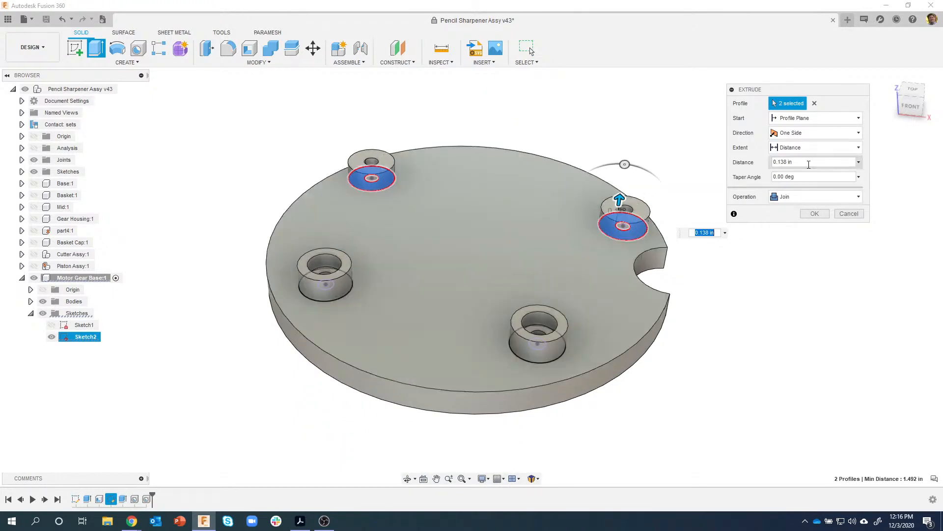
pyautogui.click(780, 162)
pyautogui.write('.065')
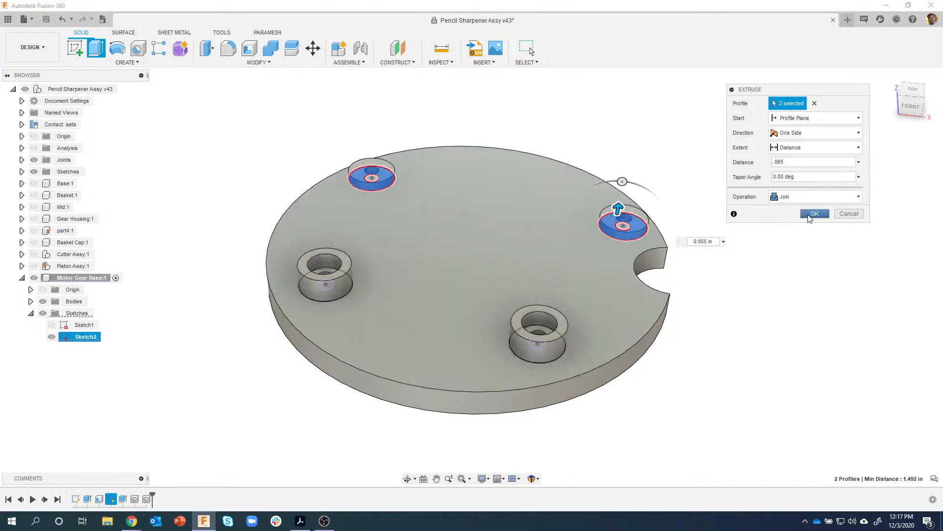
pyautogui.click(814, 214)
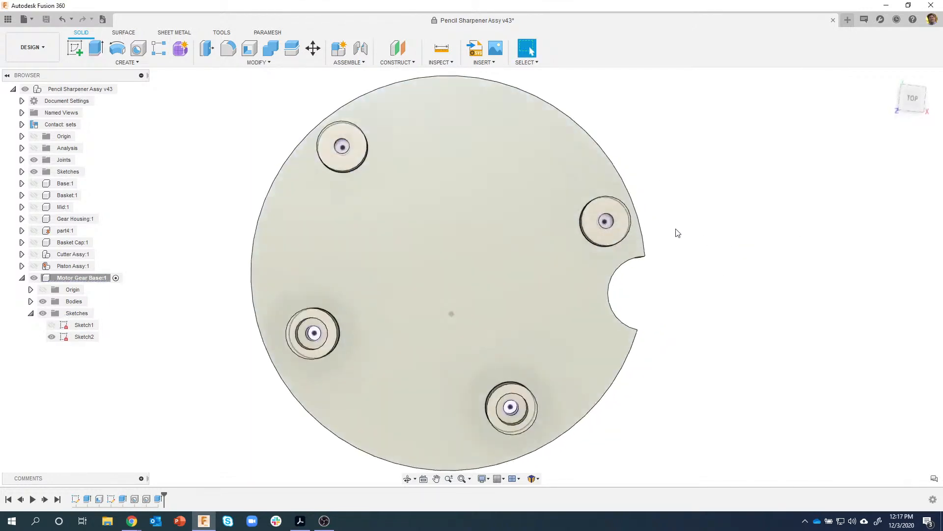
pyautogui.keyDown('shift'); pyautogui.moveTo(591, 240); pyautogui.dragTo(594, 233, button='middle'); pyautogui.keyUp('shift')
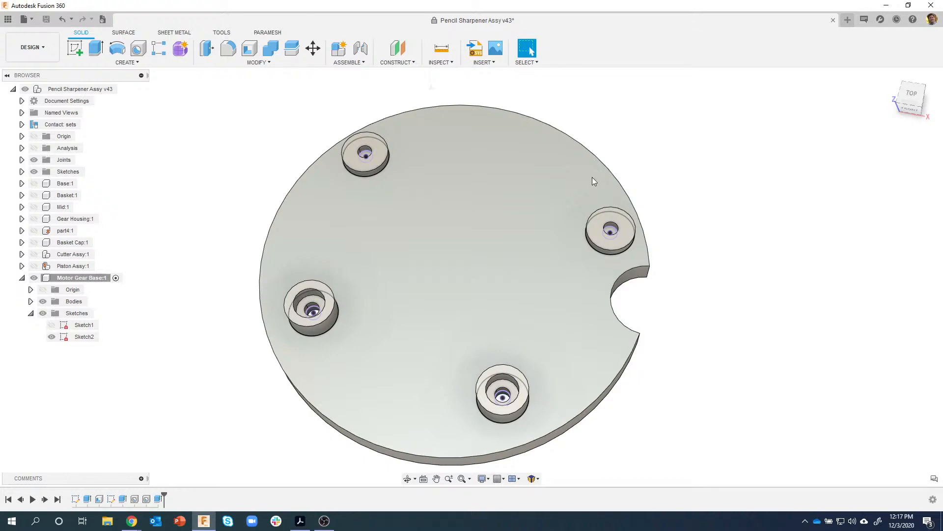
pyautogui.click(300, 520)
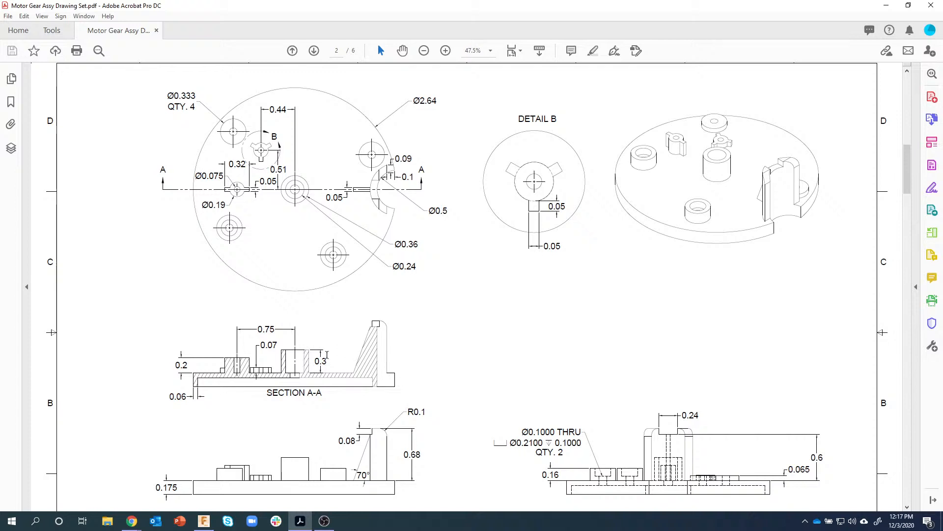
# - Review page 2 of the Motor Gear Assy drawing, then switch back to the Fusion 360 model
pyautogui.click(203, 520)
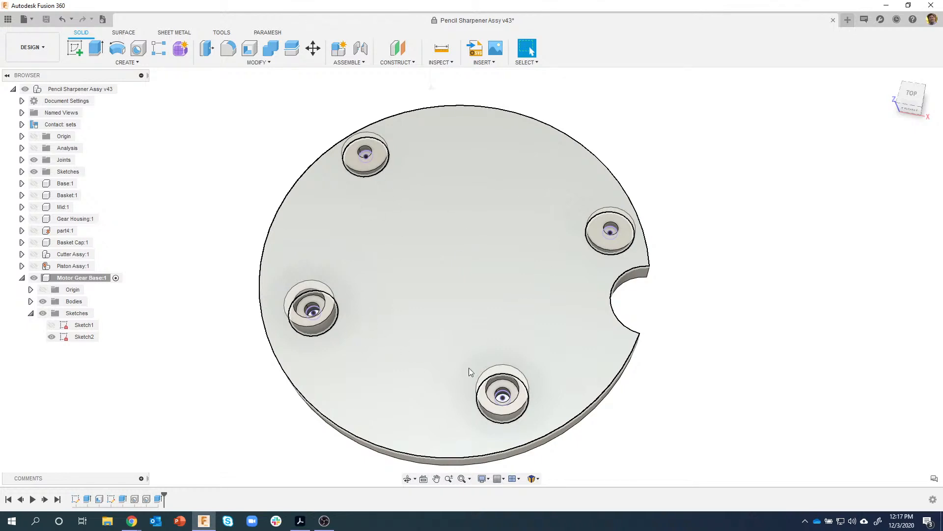
# - Reopen Sketch2 and draw a Ø0.24 circle centred on the sketch origin
pyautogui.rightClick(111, 500)
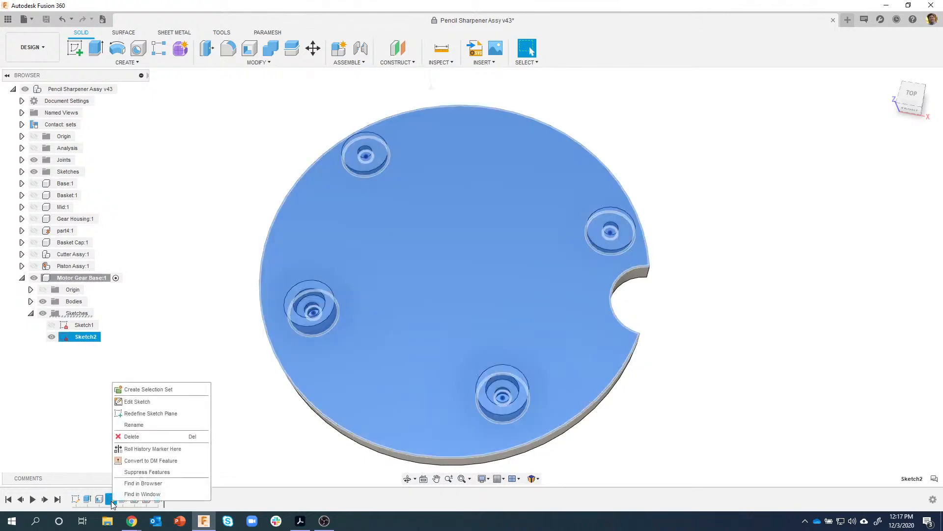
pyautogui.click(146, 402)
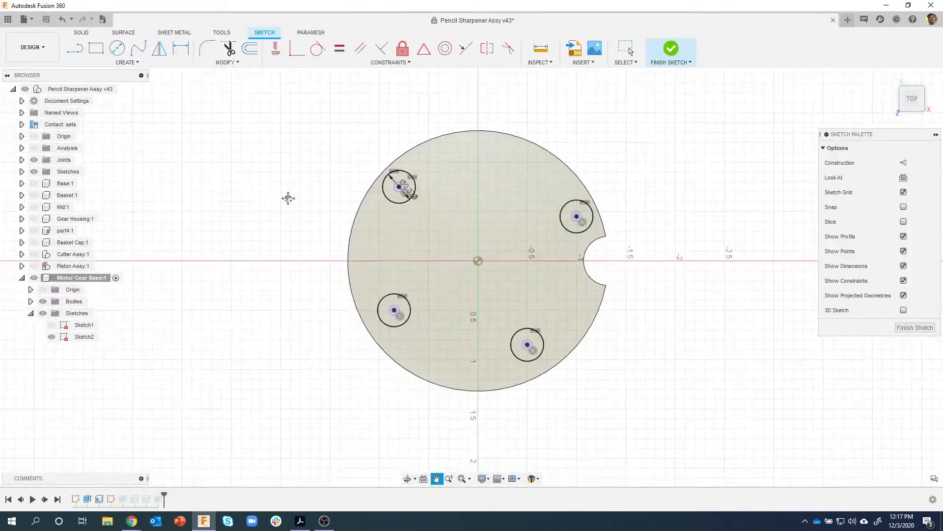
pyautogui.scroll(3, 499, 276)
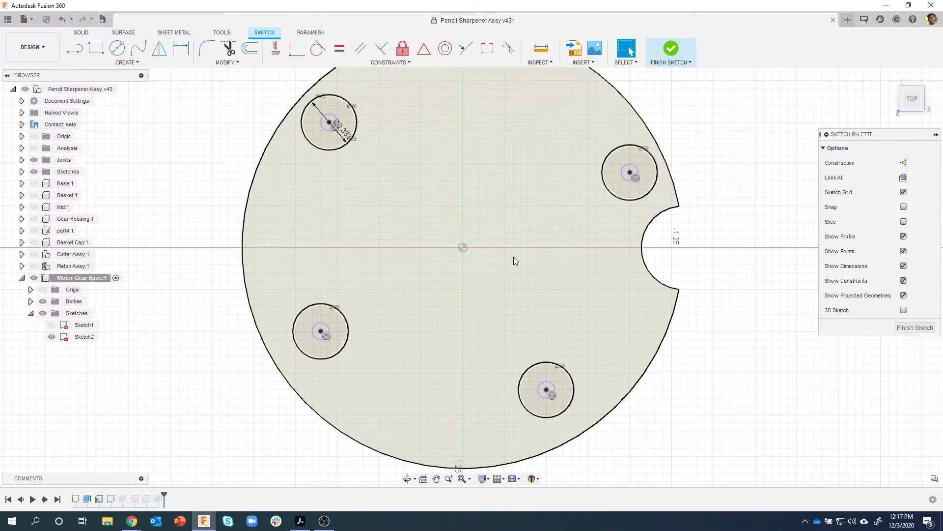
pyautogui.press('c')
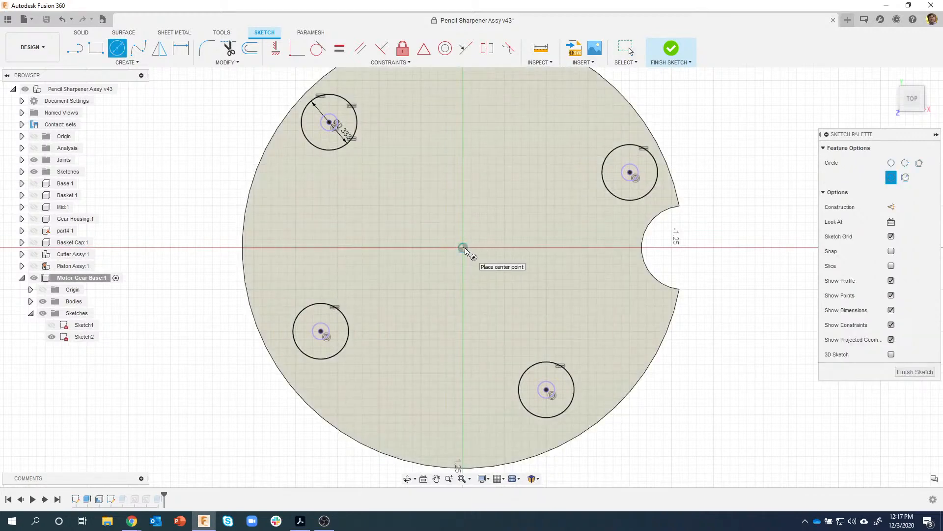
pyautogui.click(463, 248)
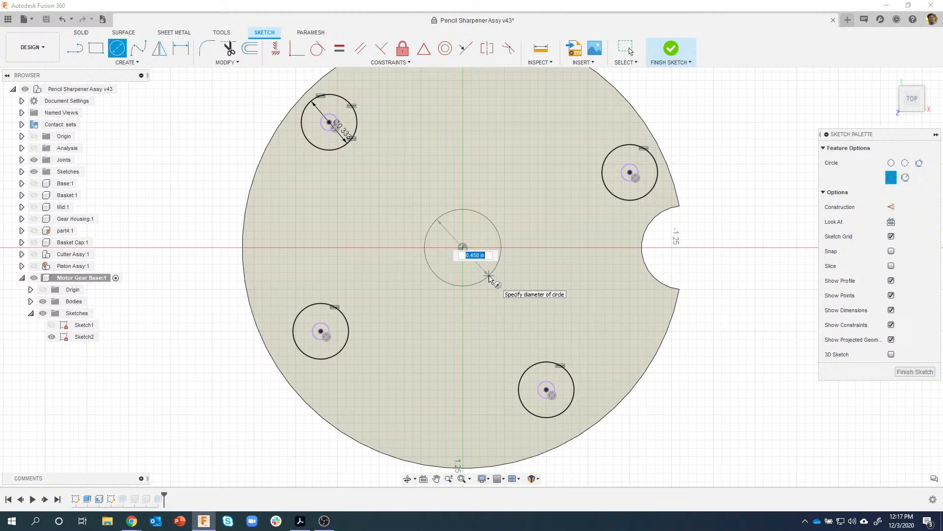
pyautogui.press('BackSpace')
pyautogui.write('.24')
pyautogui.press('Return')
# - Add a concentric Ø0.36 circle and select the ring profile between the two circles
pyautogui.moveTo(521, 318); pyautogui.dragTo(522, 220, button='right')
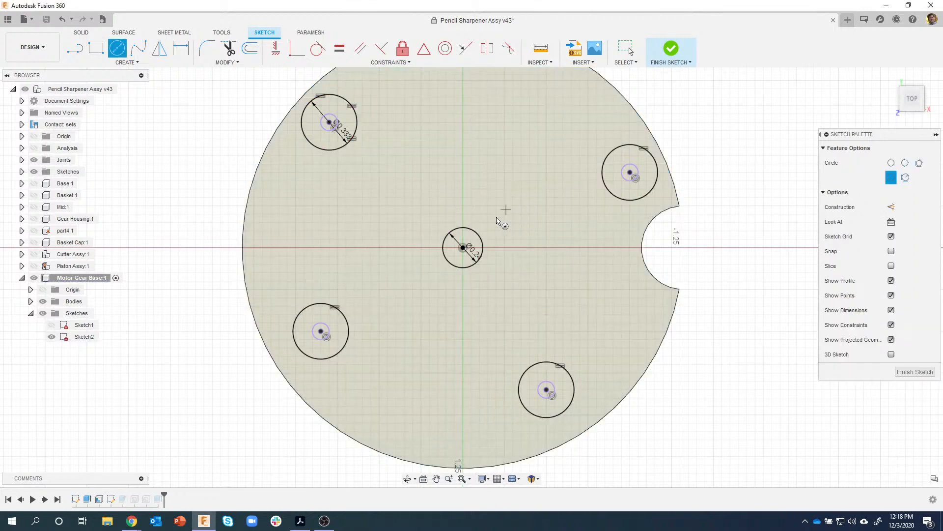
pyautogui.click(463, 247)
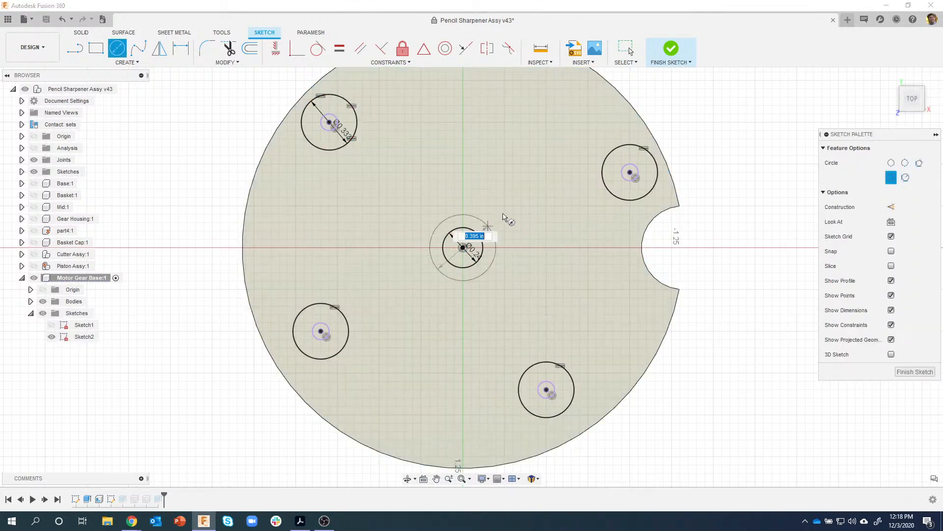
pyautogui.press('BackSpace')
pyautogui.write('.36')
pyautogui.press('Return')
pyautogui.press('Escape')
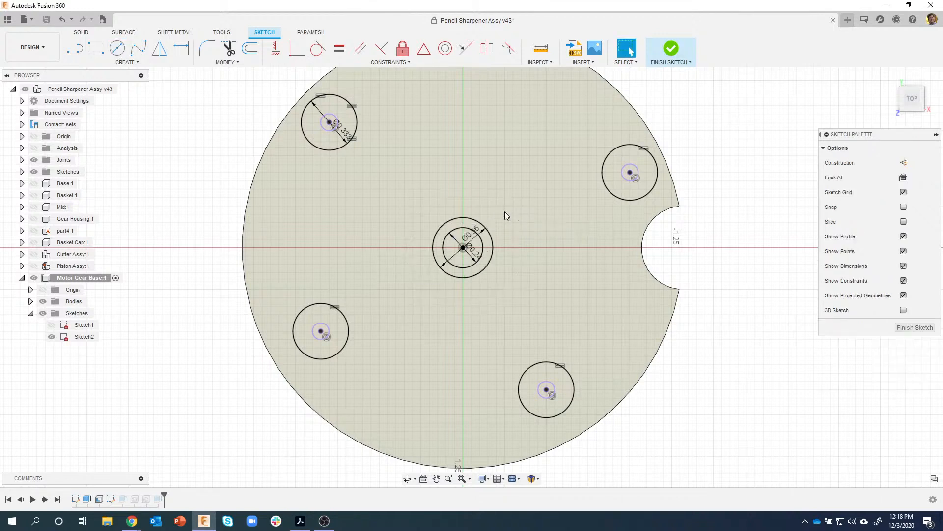
pyautogui.scroll(1, 479, 238)
pyautogui.scroll(3, 480, 241)
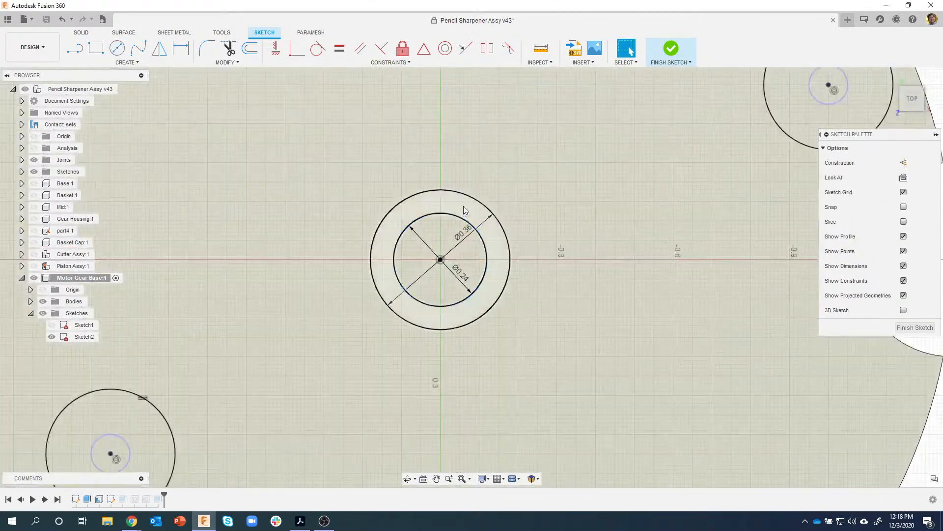
pyautogui.click(465, 211)
pyautogui.rightClick(466, 210)
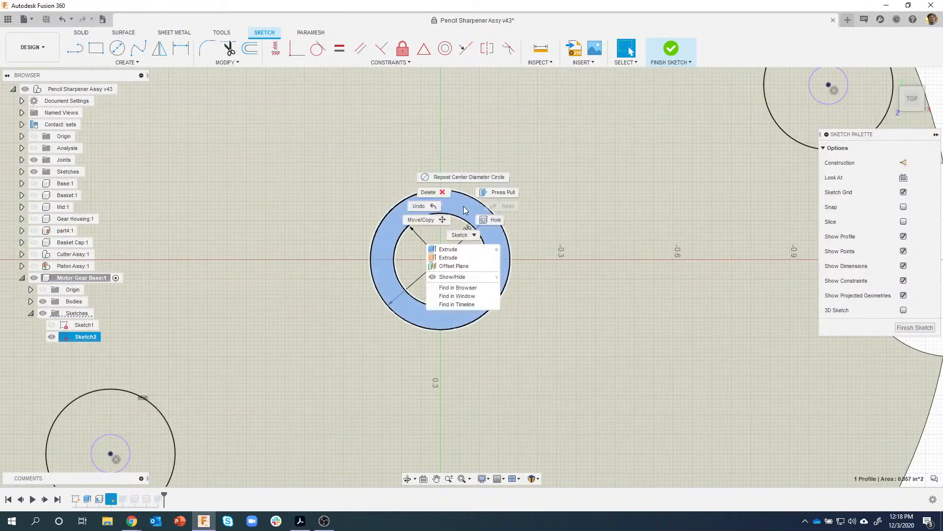
# - Preview an upward extrusion of the ring profile, then cancel it
pyautogui.click(463, 258)
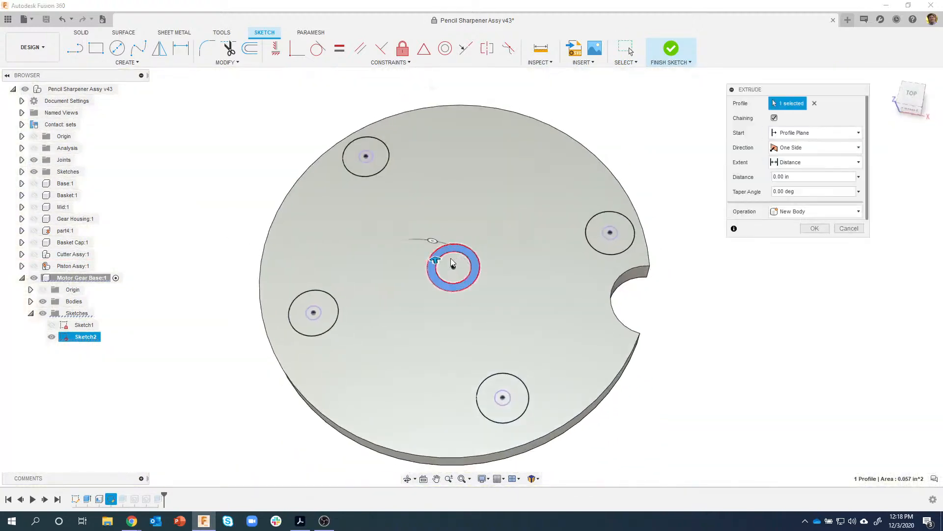
pyautogui.scroll(3, 431, 256)
pyautogui.moveTo(436, 244); pyautogui.dragTo(438, 188)
pyautogui.scroll(5, 453, 193)
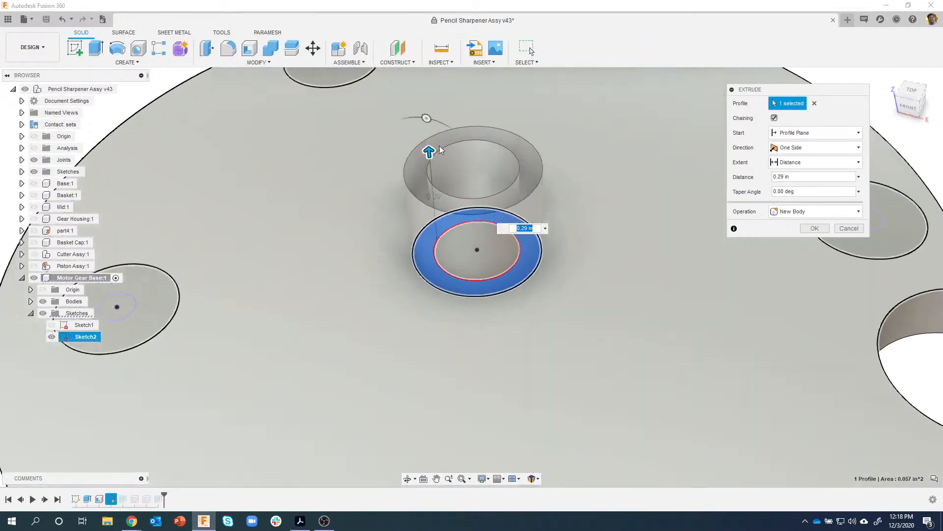
pyautogui.scroll(1, 408, 179)
pyautogui.keyDown('shift'); pyautogui.moveTo(379, 193); pyautogui.dragTo(414, 164, button='middle'); pyautogui.keyUp('shift')
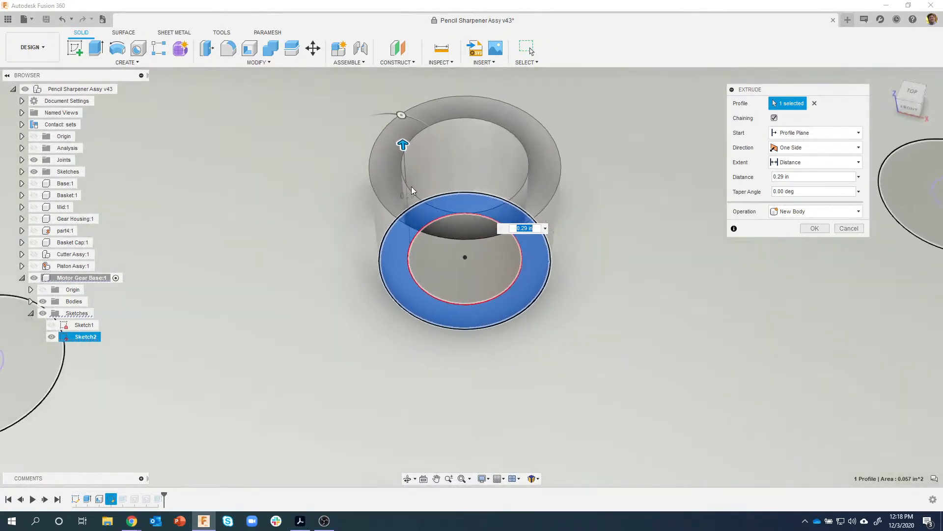
pyautogui.scroll(-2, 484, 268)
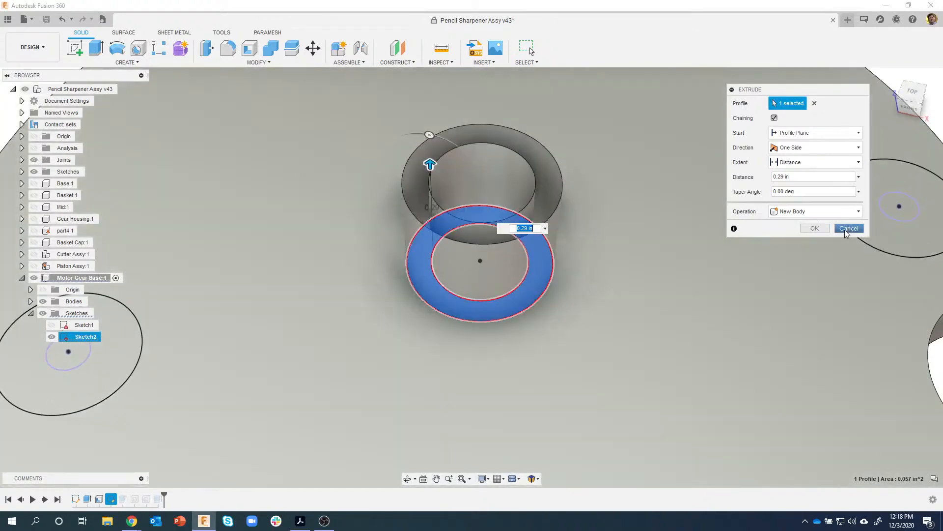
pyautogui.click(844, 229)
# - Extrude the ring 0.3 in upward, joined to the base disc, as the central boss
pyautogui.rightClick(421, 259)
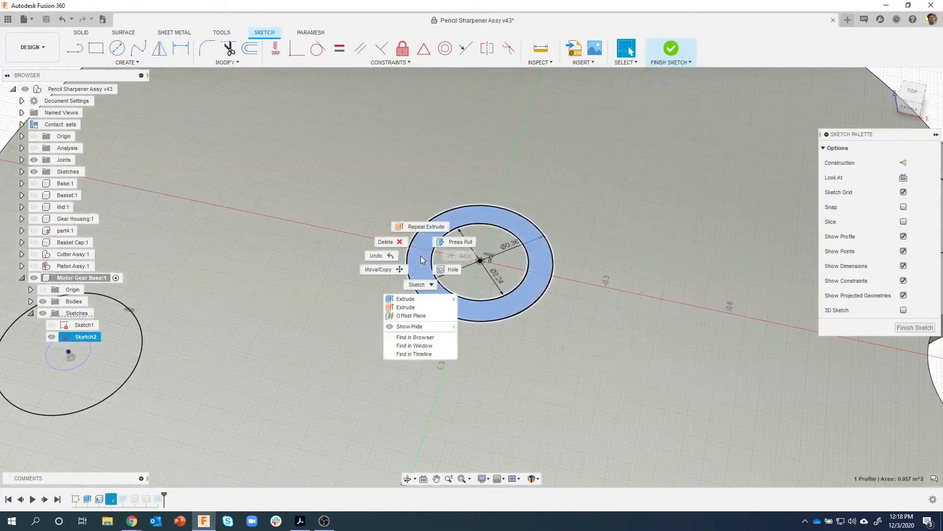
pyautogui.click(411, 299)
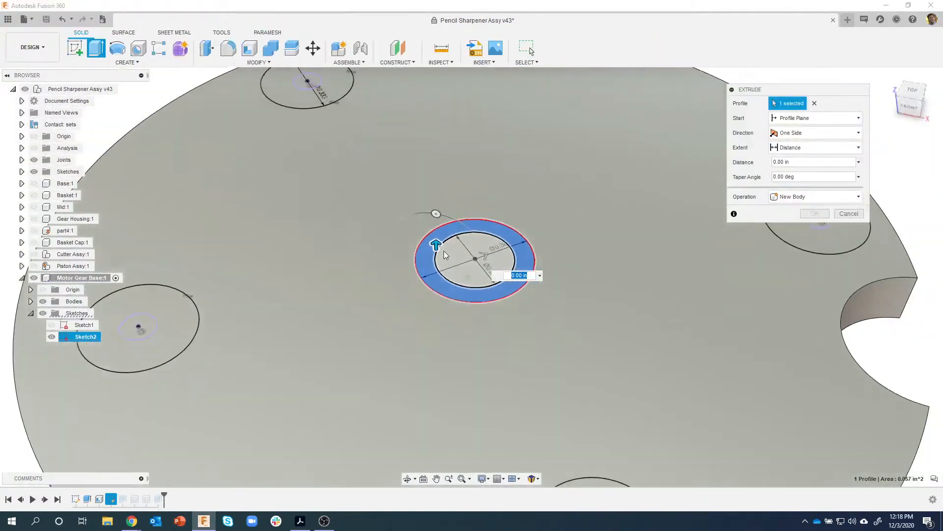
pyautogui.moveTo(436, 245); pyautogui.dragTo(435, 192)
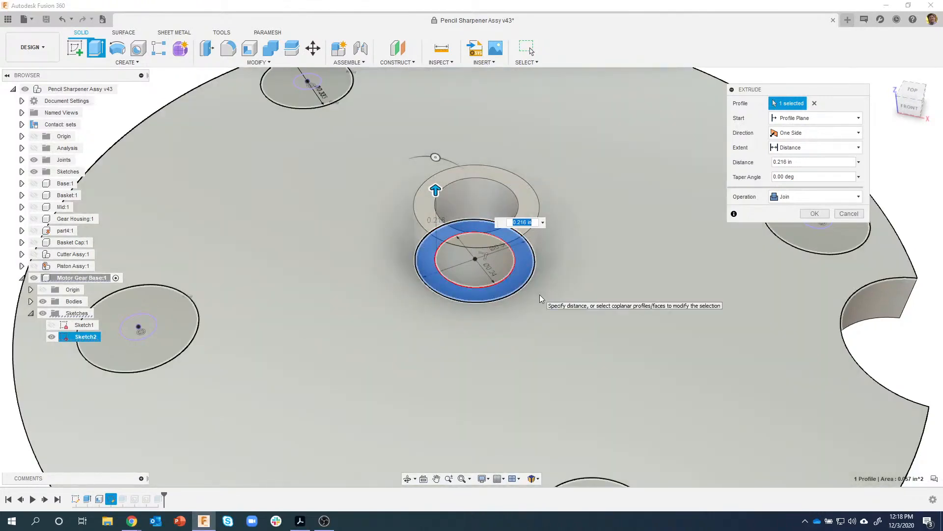
pyautogui.write('.3')
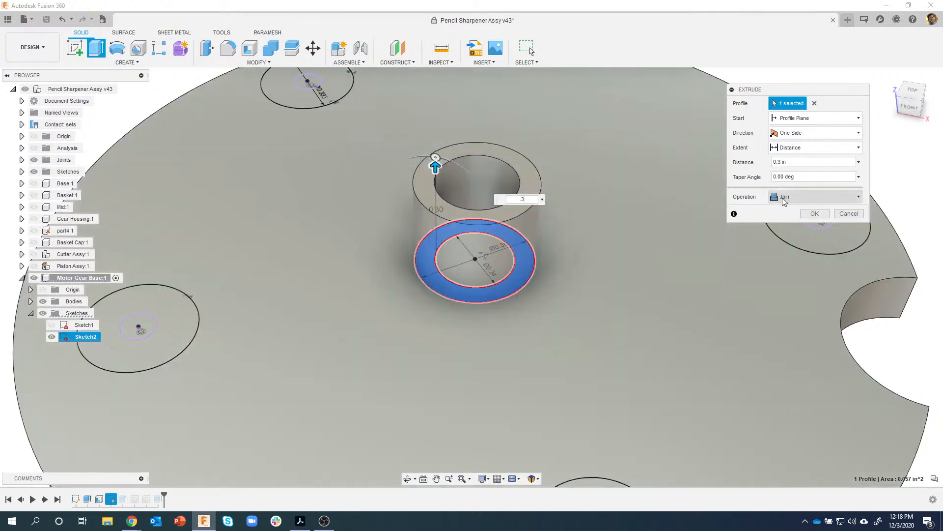
pyautogui.click(811, 213)
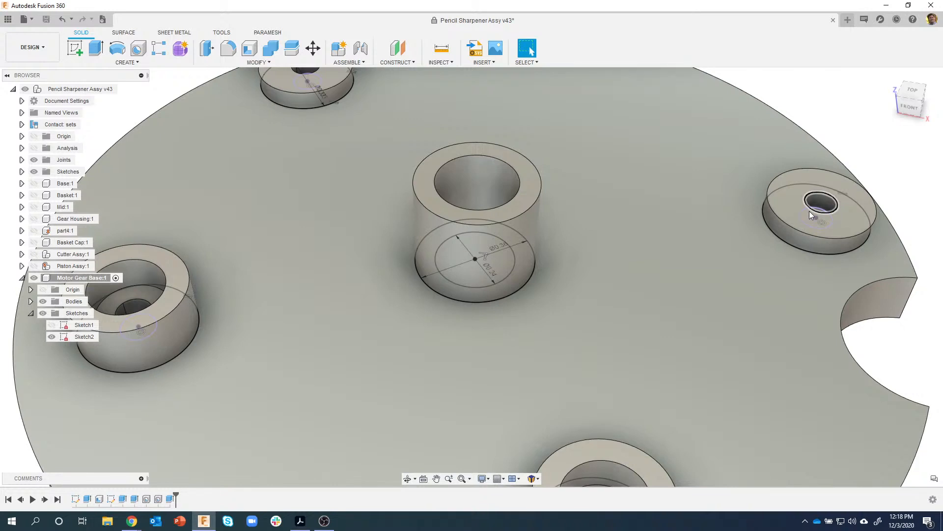
pyautogui.keyDown('shift'); pyautogui.moveTo(809, 211); pyautogui.dragTo(297, 112, button='middle'); pyautogui.keyUp('shift')
# - Open the Hole dialog over the Motor Gear Base, ready to place holes
pyautogui.scroll(-2, 782, 122)
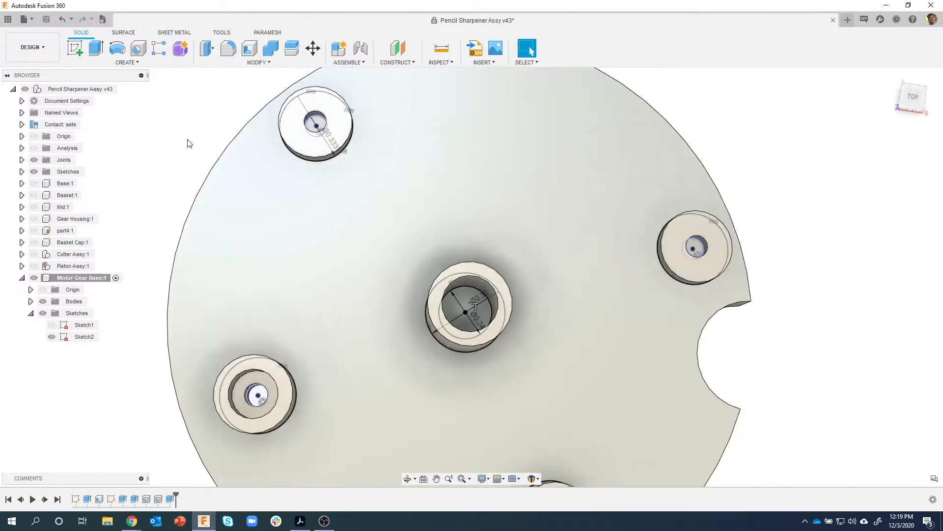
pyautogui.click(139, 49)
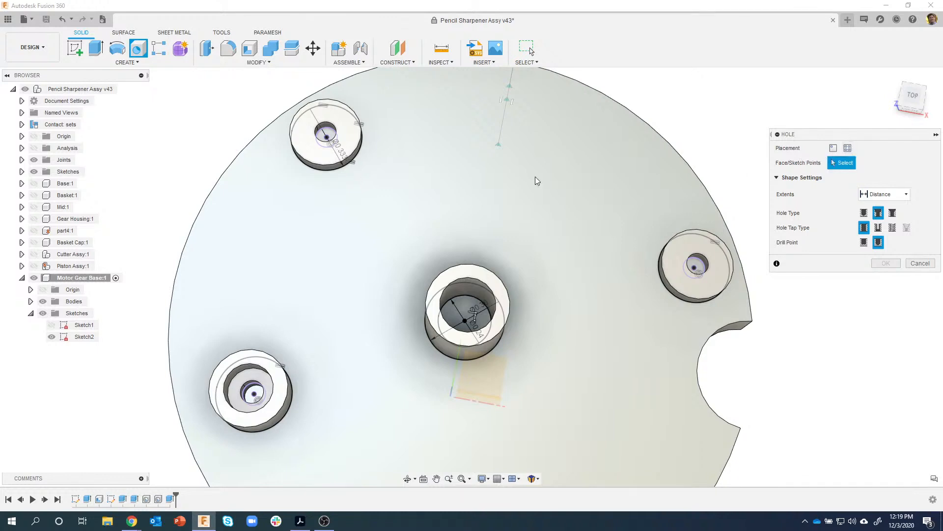
# - Place a From Sketch hole at the upper-left post's point, set Simple type and All extents
pyautogui.click(847, 149)
pyautogui.keyDown('shift'); pyautogui.moveTo(378, 145); pyautogui.dragTo(375, 157, button='middle'); pyautogui.keyUp('shift')
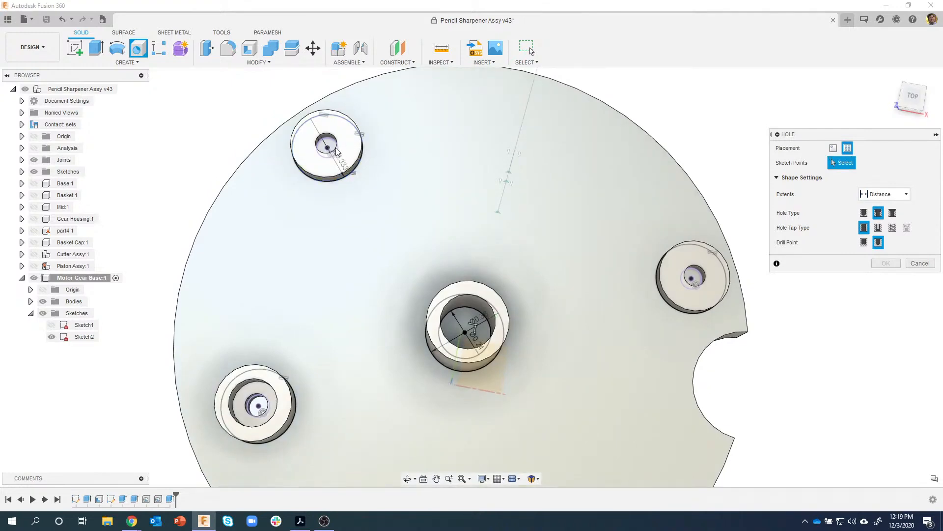
pyautogui.moveTo(330, 314)
pyautogui.keyDown('shift'); pyautogui.mouseDown(button='middle')
pyautogui.moveTo(488, 182)
pyautogui.moveTo(396, 156)
pyautogui.moveTo(458, 182)
pyautogui.mouseUp(button='middle'); pyautogui.keyUp('shift')
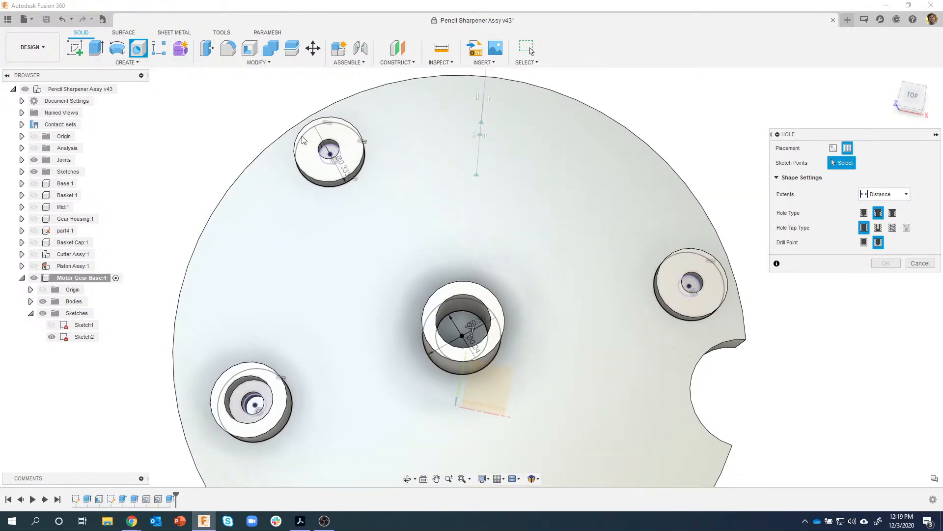
pyautogui.click(329, 156)
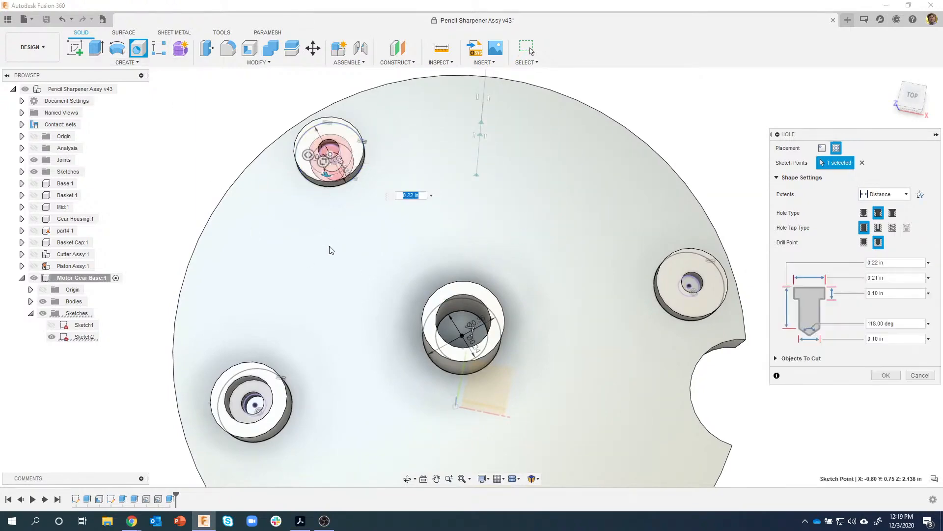
pyautogui.keyDown('shift'); pyautogui.moveTo(330, 258); pyautogui.dragTo(334, 187, button='middle'); pyautogui.keyUp('shift')
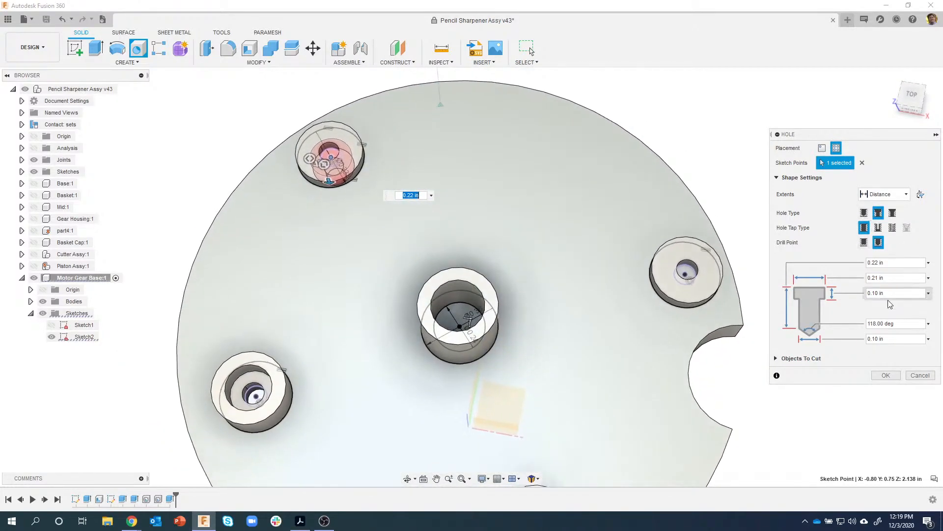
pyautogui.click(864, 214)
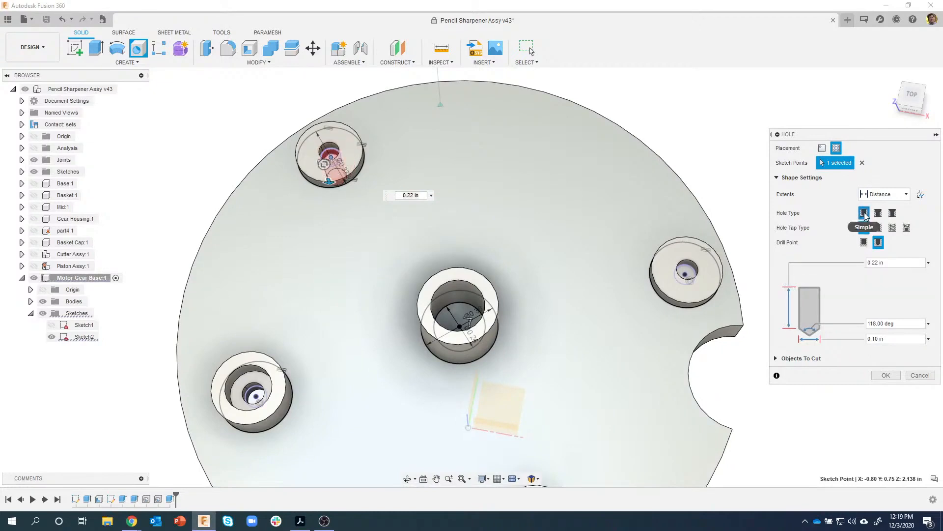
pyautogui.click(885, 194)
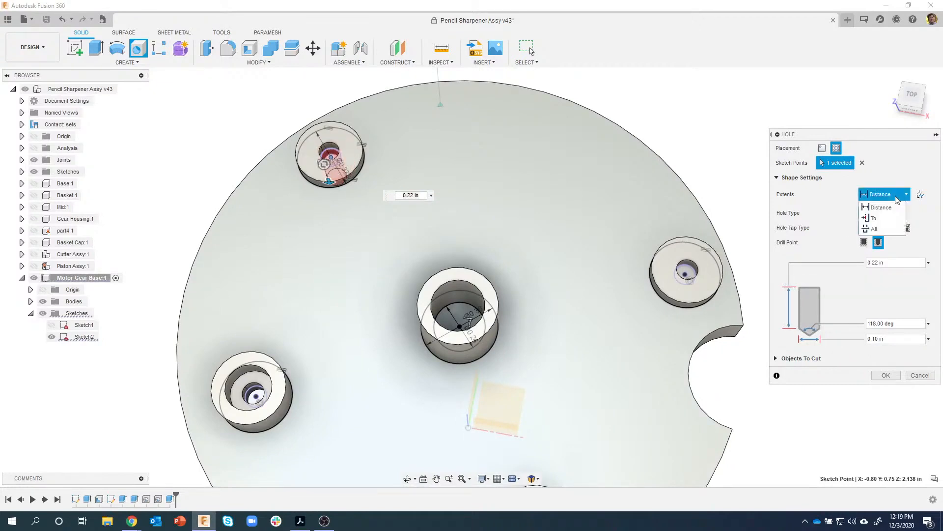
pyautogui.click(881, 230)
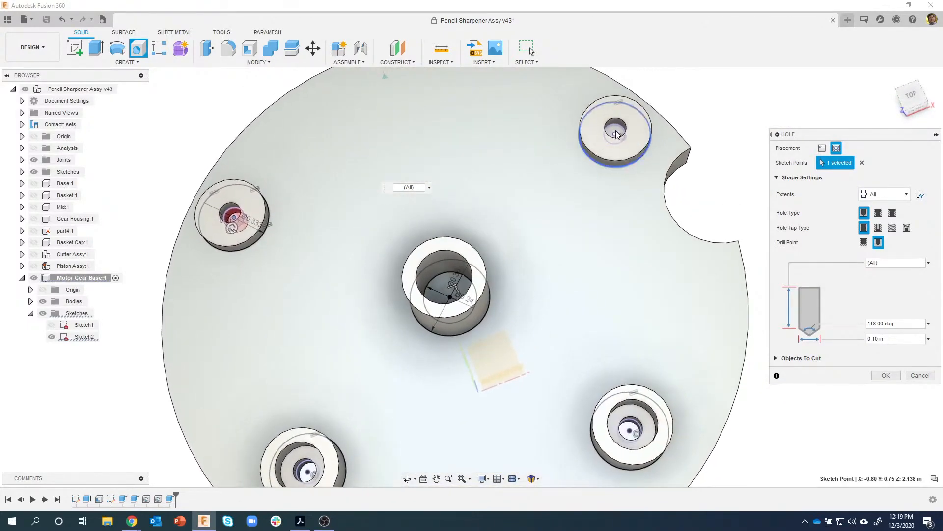
# - Add the upper-right post and central boss points and create the three 0.10 in through holes
pyautogui.click(617, 134)
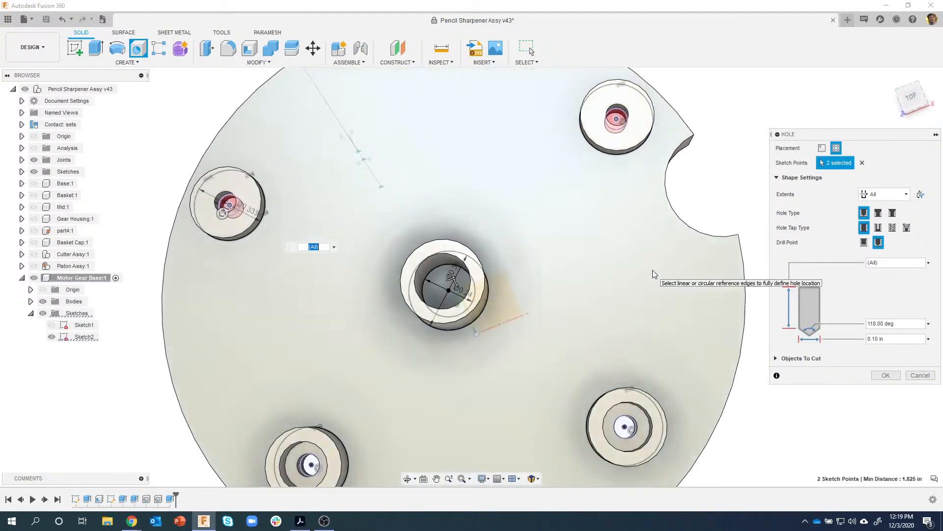
pyautogui.click(449, 290)
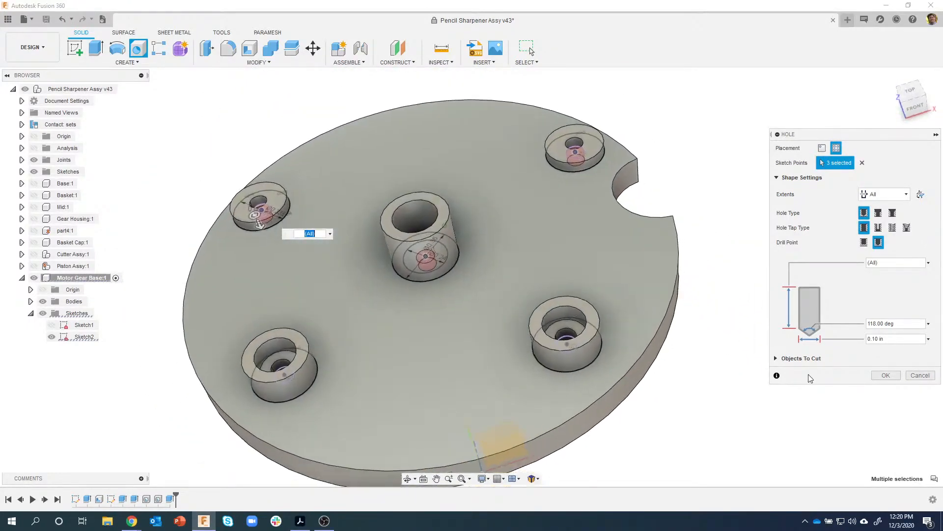
pyautogui.click(886, 375)
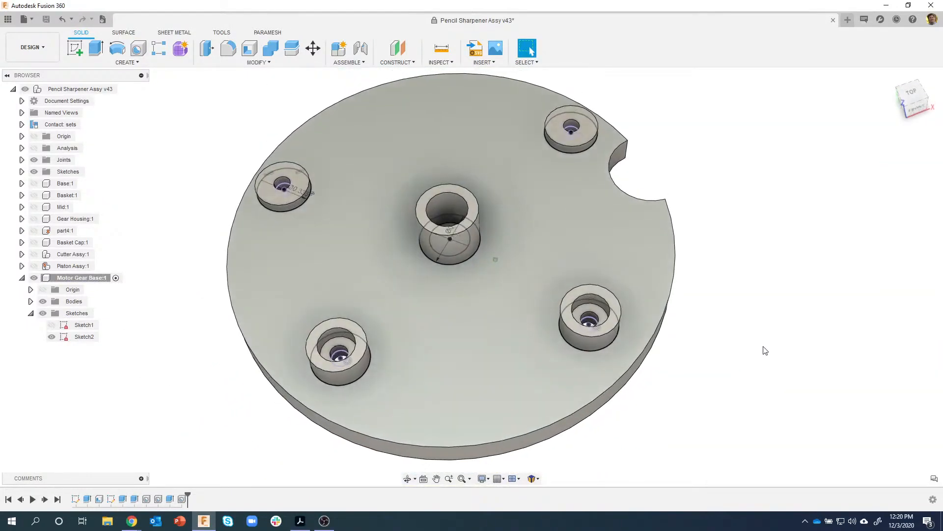
pyautogui.click(300, 521)
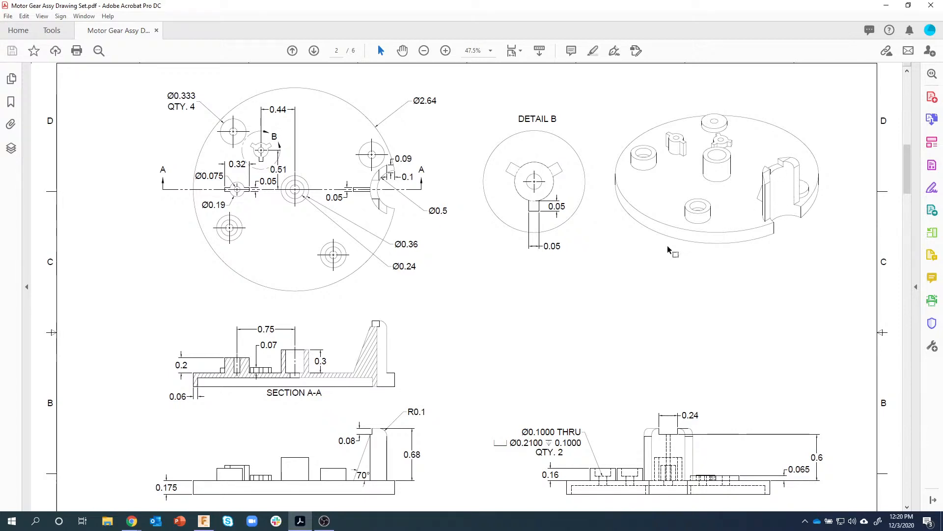
# - Zoom in and out on page 2 of the Motor Gear Assy drawing, then return to Fusion 360
pyautogui.scroll(-1, 395, 182)
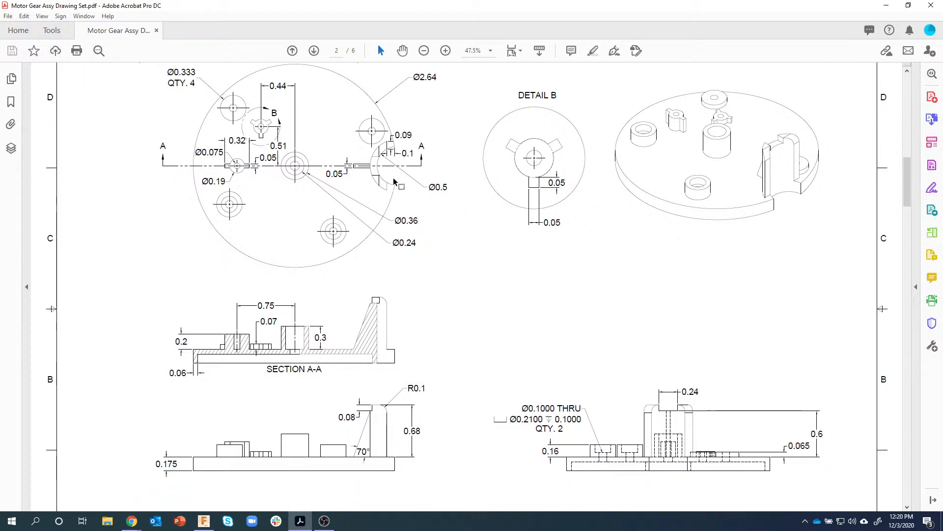
pyautogui.click(446, 51)
pyautogui.click(445, 50)
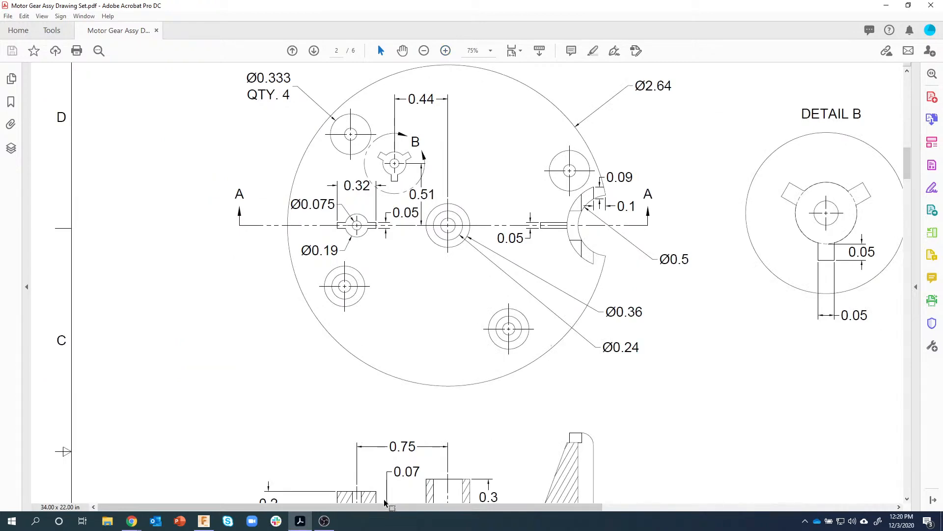
pyautogui.moveTo(386, 507); pyautogui.dragTo(423, 509)
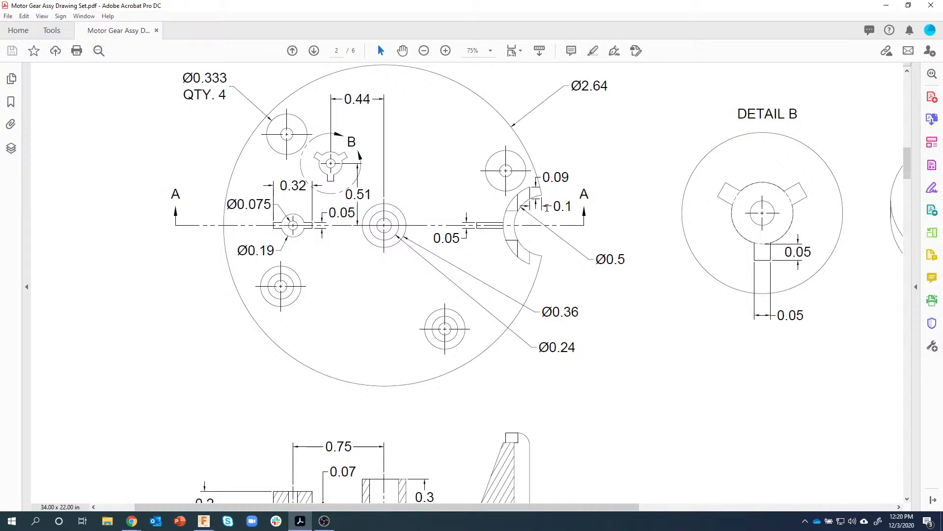
pyautogui.scroll(-1, 543, 357)
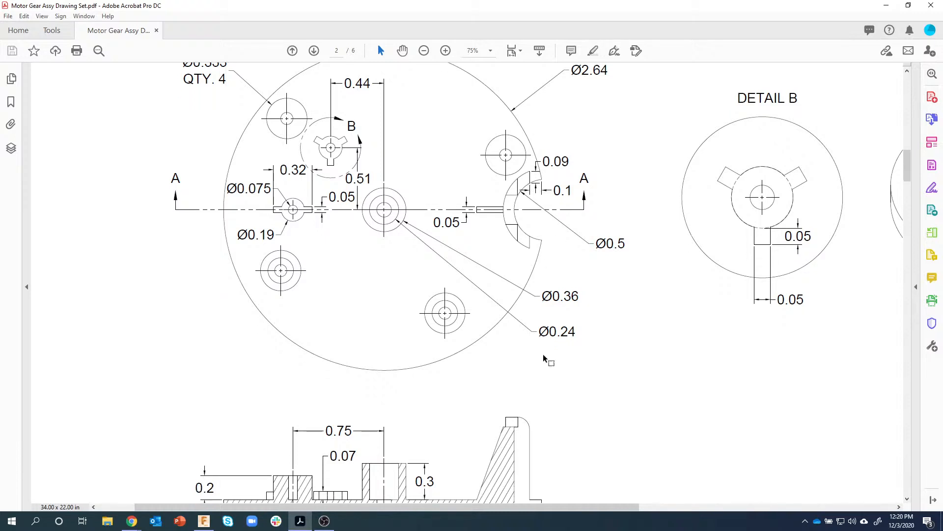
pyautogui.click(424, 51)
pyautogui.click(424, 51)
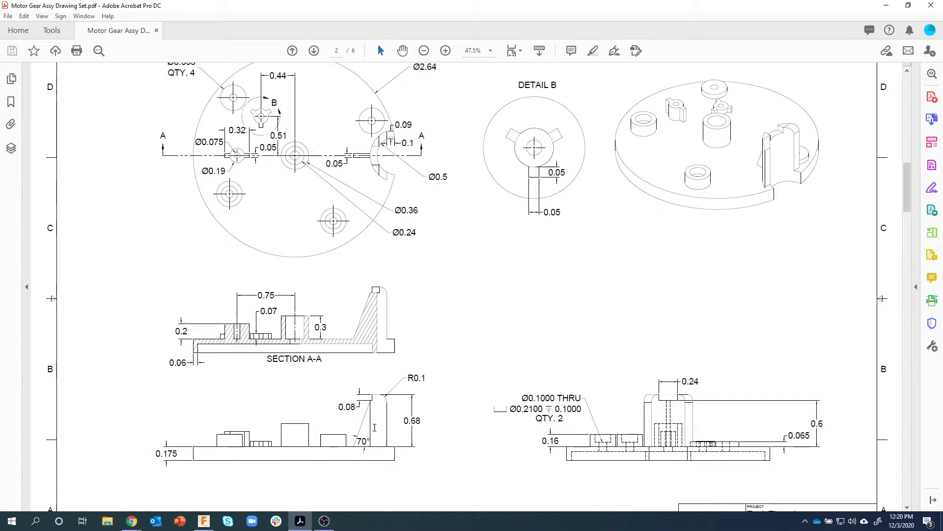
pyautogui.click(204, 521)
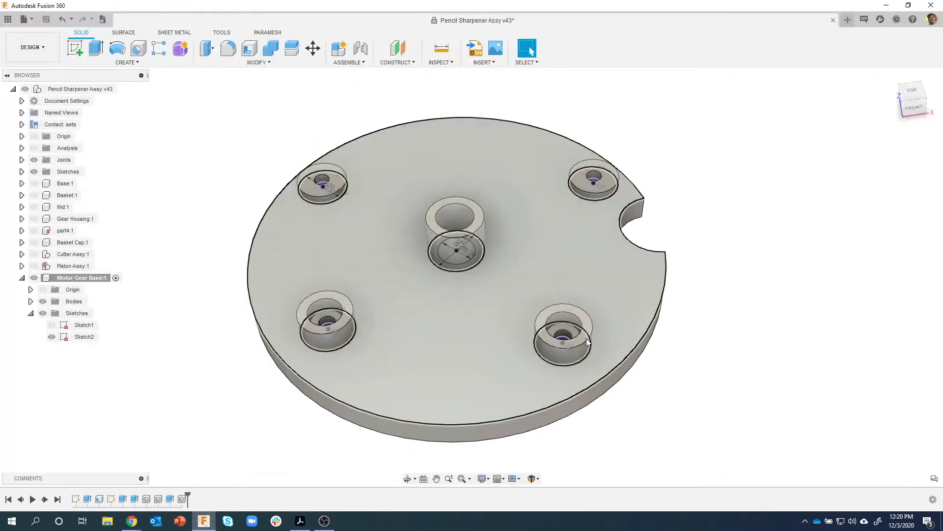
# - Edit Sketch2 and set a top-down view zoomed toward the disc's notch
pyautogui.rightClick(110, 501)
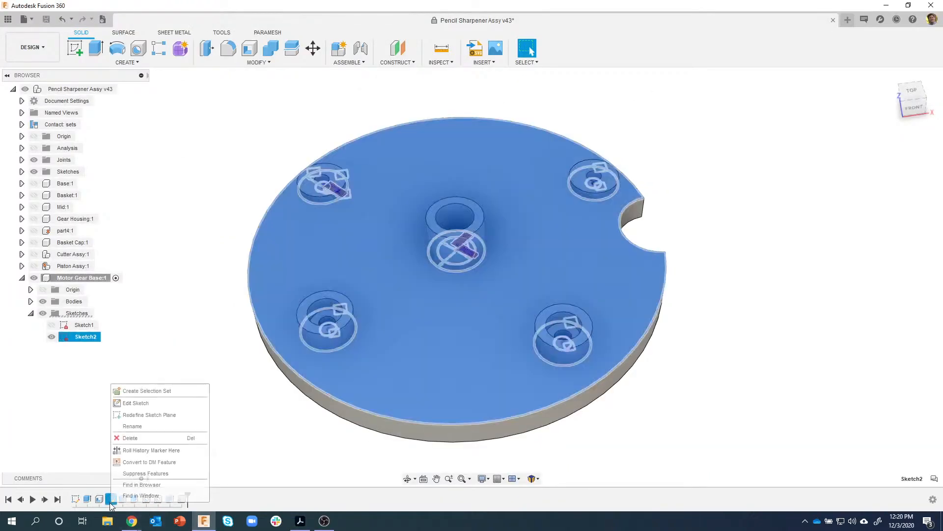
pyautogui.click(137, 404)
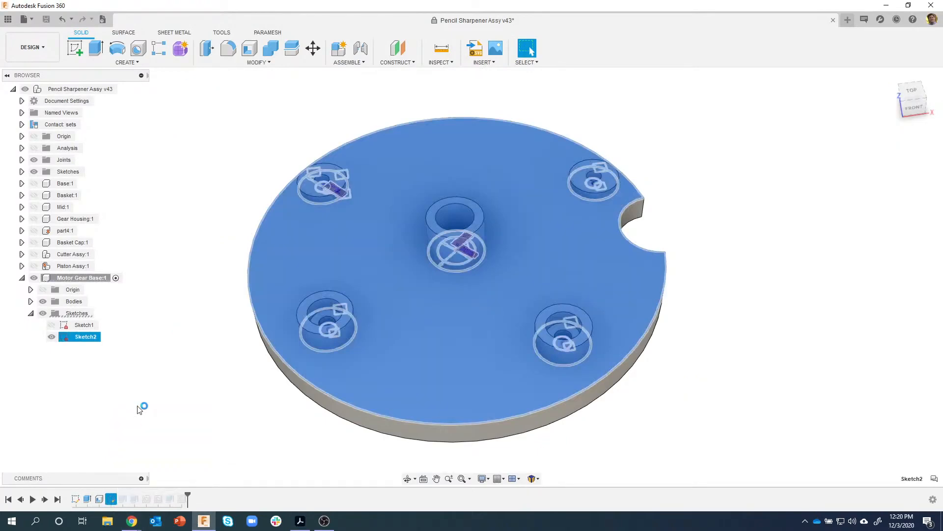
pyautogui.moveTo(520, 257); pyautogui.dragTo(516, 149, button='middle')
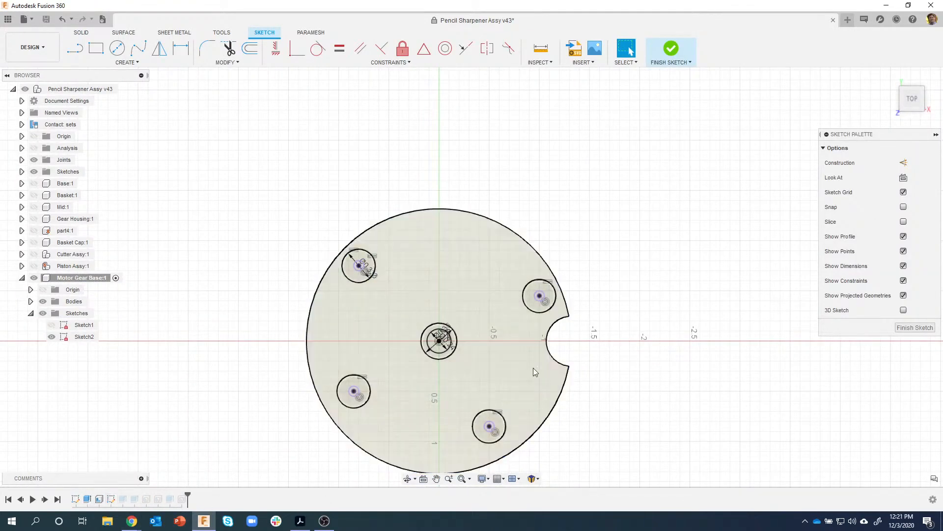
pyautogui.keyDown('shift'); pyautogui.moveTo(520, 361); pyautogui.dragTo(419, 338, button='middle'); pyautogui.keyUp('shift')
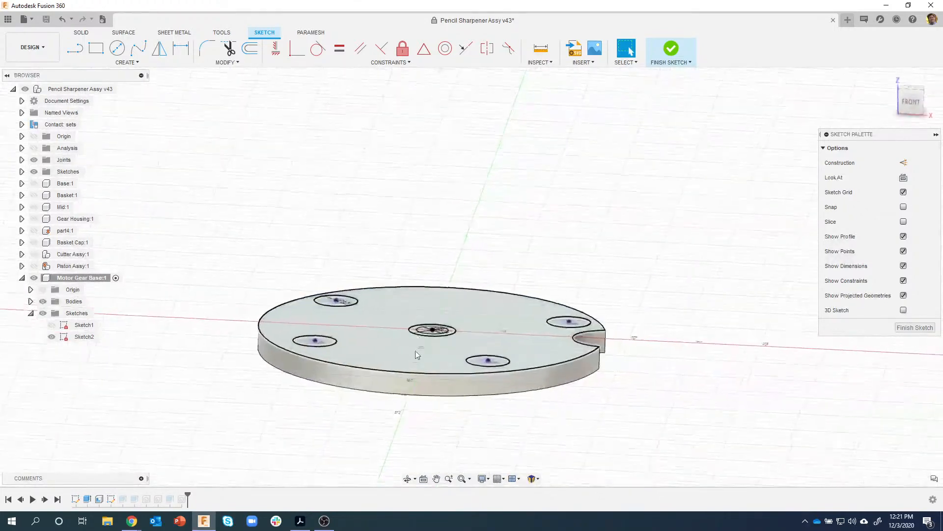
pyautogui.keyDown('shift'); pyautogui.moveTo(355, 391); pyautogui.dragTo(453, 329, button='middle'); pyautogui.keyUp('shift')
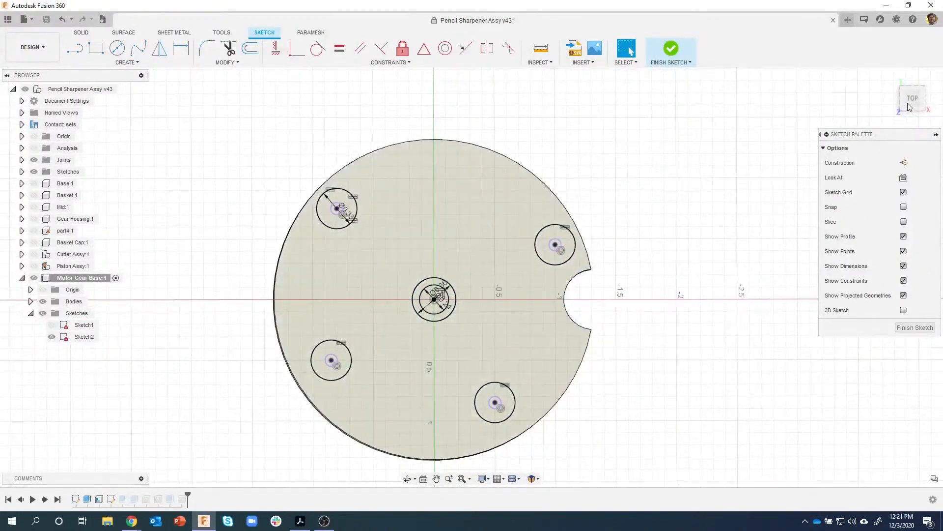
pyautogui.click(911, 104)
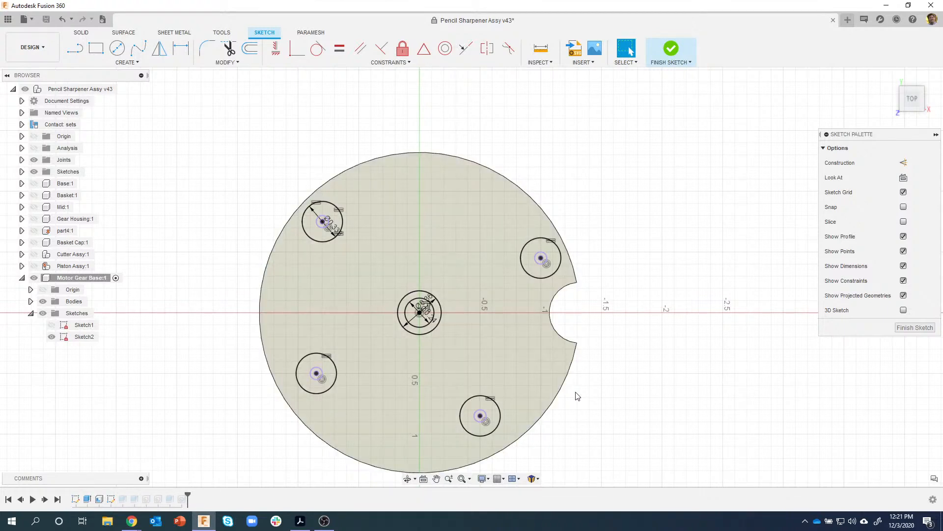
pyautogui.scroll(4, 588, 275)
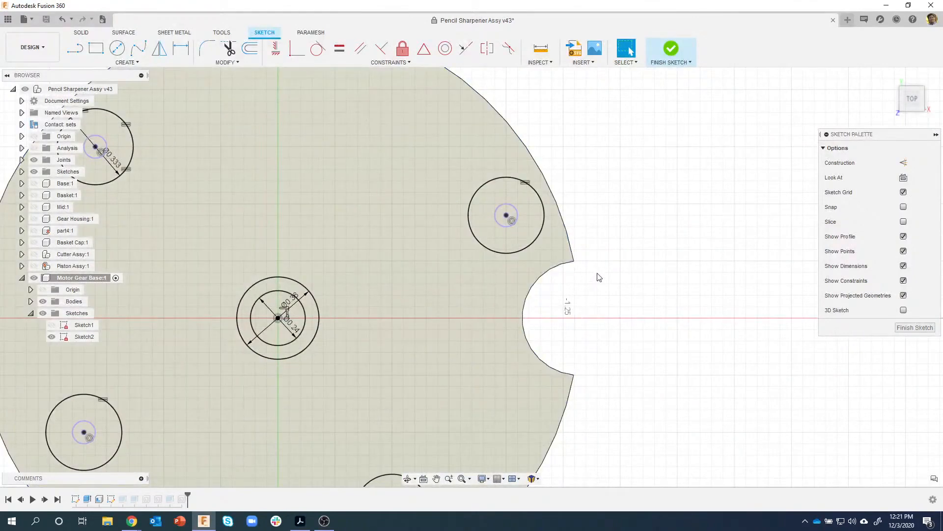
# - Offset the notch arc by 0.09 in to form a curved band
pyautogui.press('o')
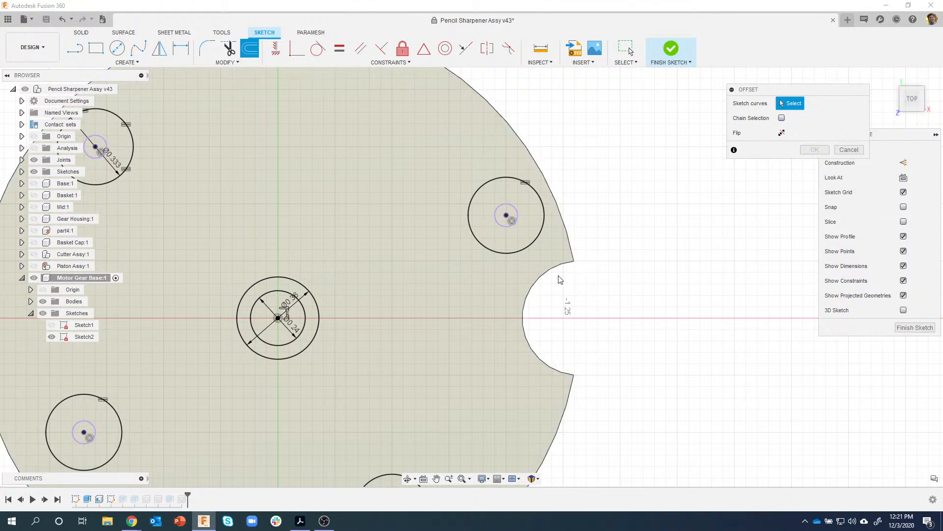
pyautogui.click(543, 277)
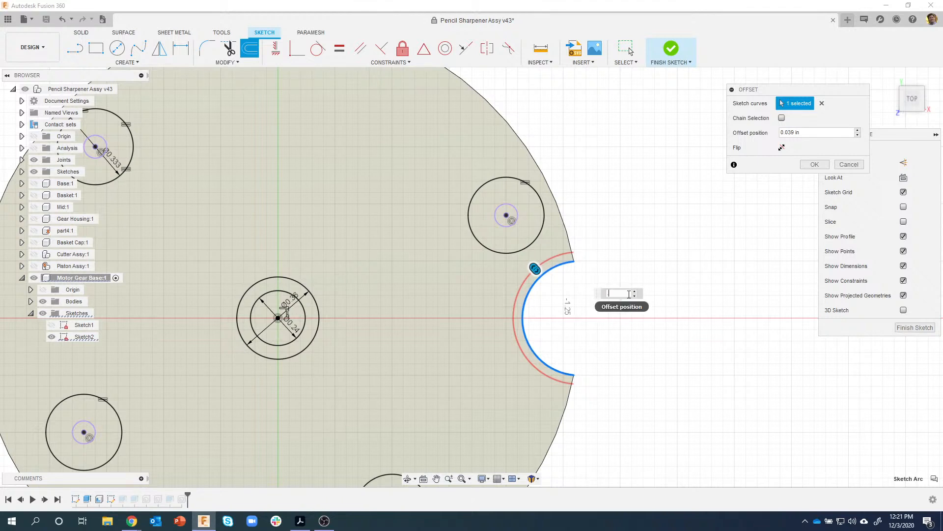
pyautogui.press('Return')
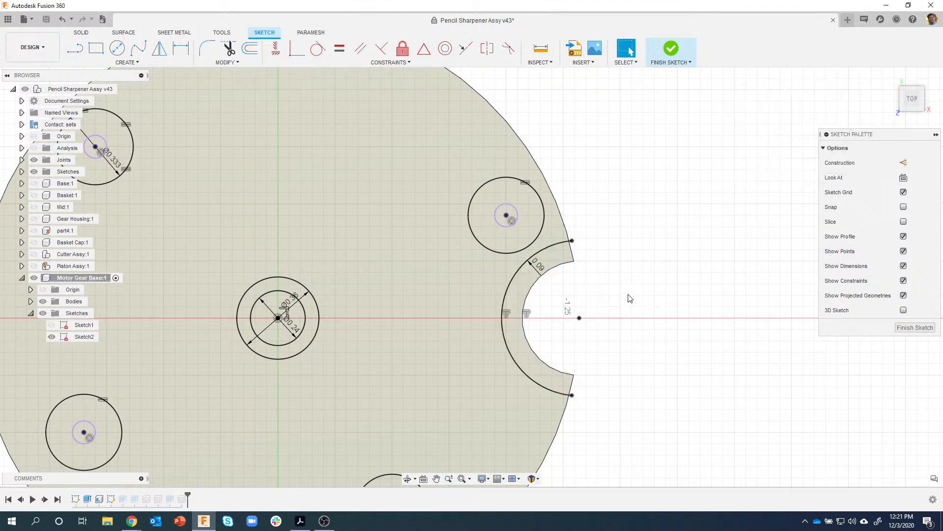
# - Draw a vertical line across the curved band between the offset arc's ends
pyautogui.scroll(2, 581, 280)
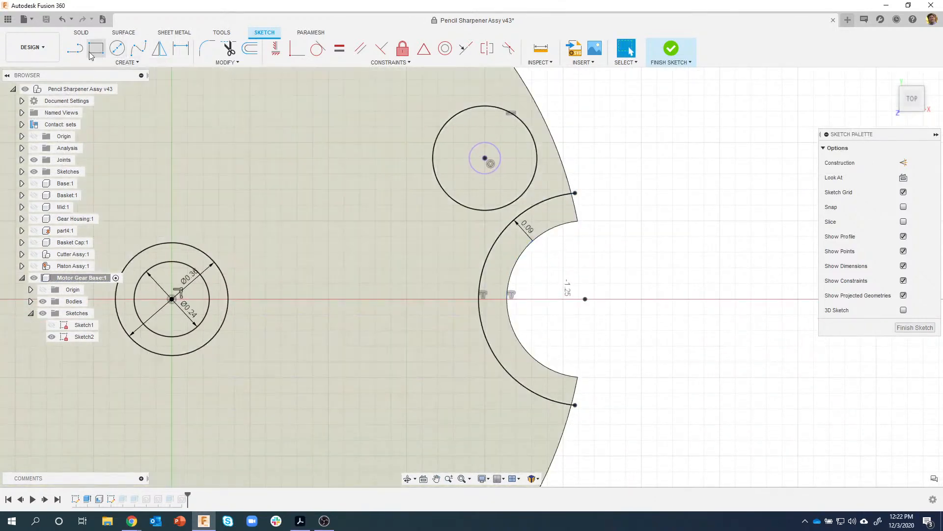
pyautogui.click(74, 48)
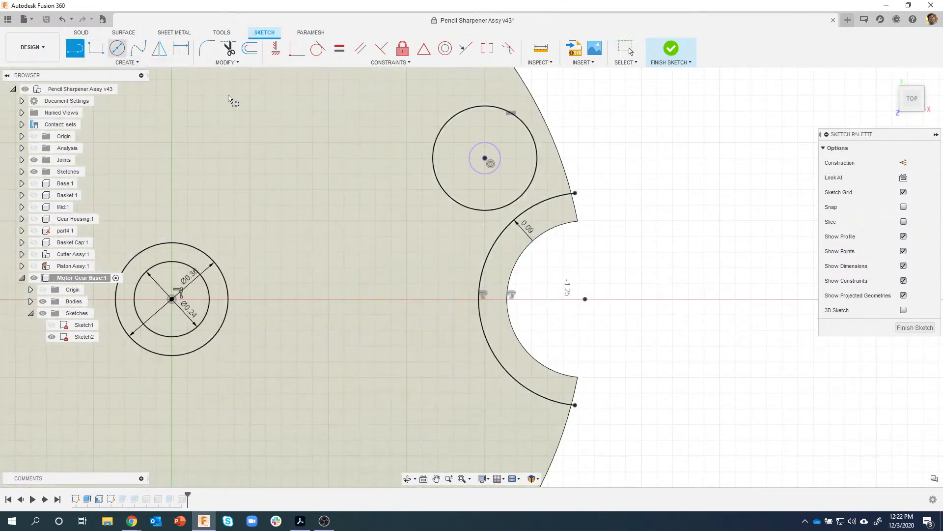
pyautogui.click(558, 196)
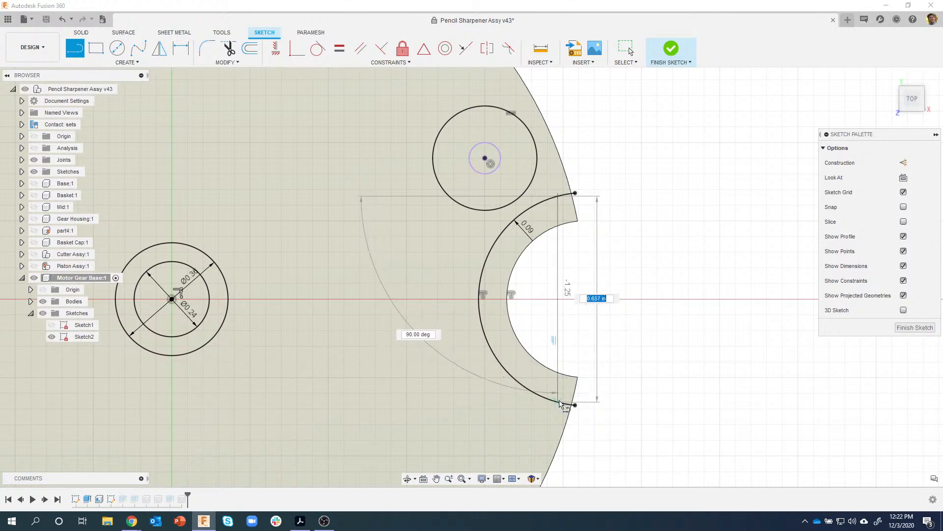
pyautogui.doubleClick(561, 400)
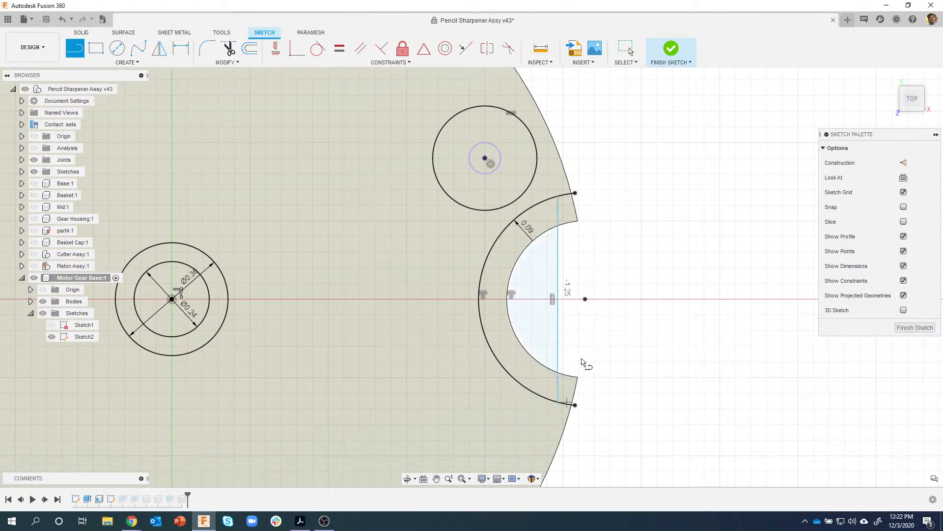
pyautogui.press('Escape')
pyautogui.click(558, 272)
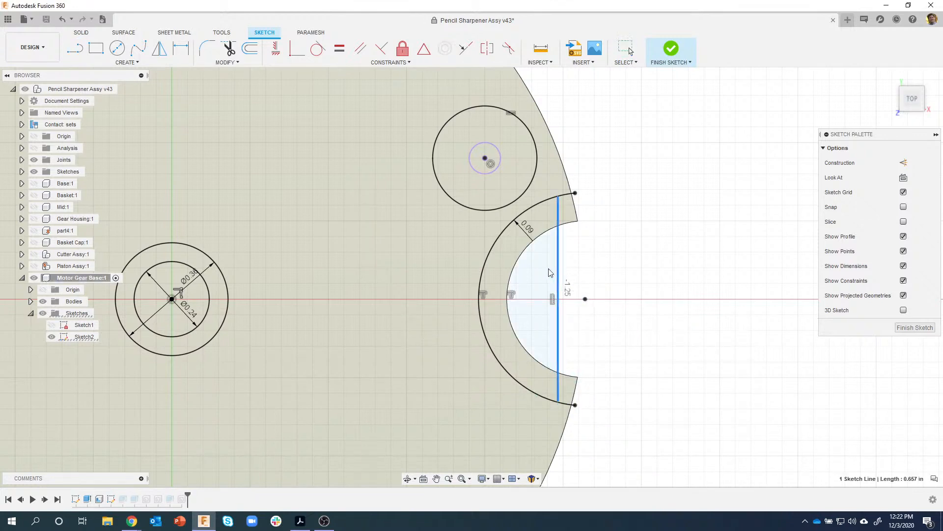
pyautogui.click(560, 196)
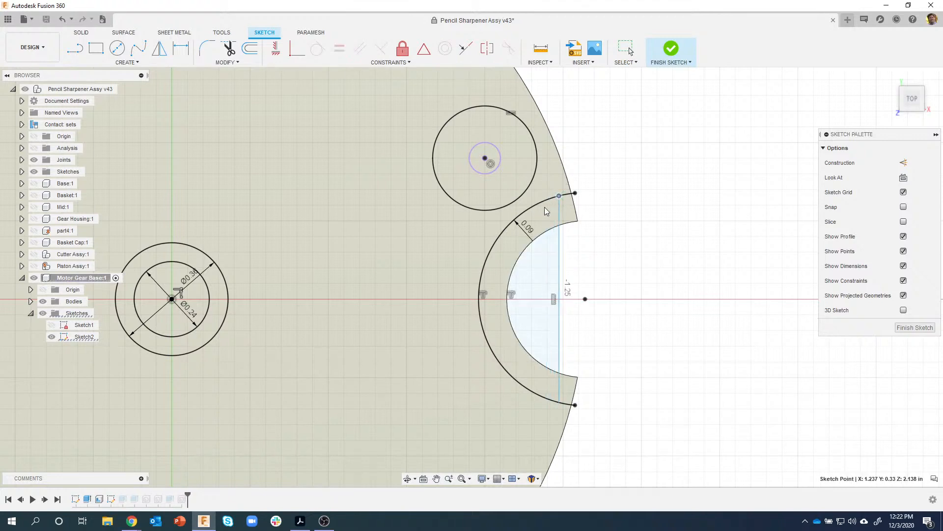
pyautogui.click(660, 259)
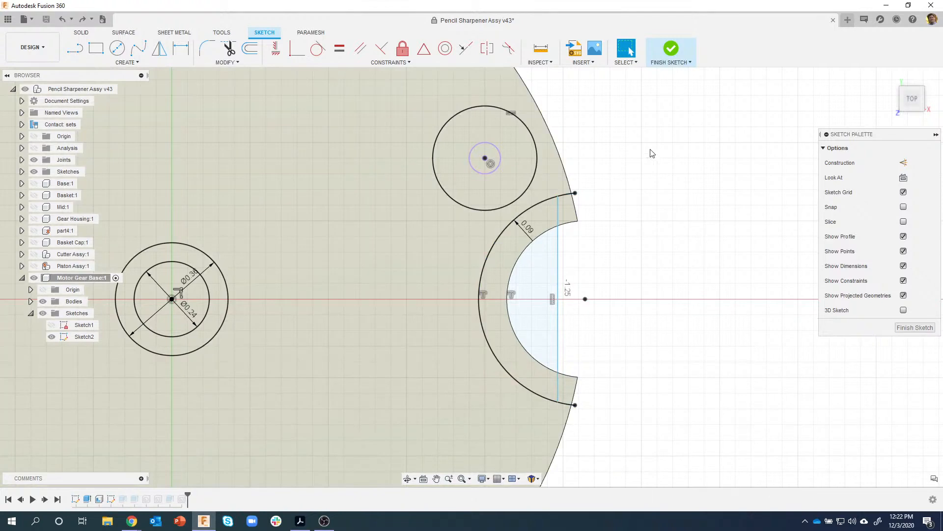
# - Dimension the vertical line 0.10 in from the notch arc's endpoint
pyautogui.press('d')
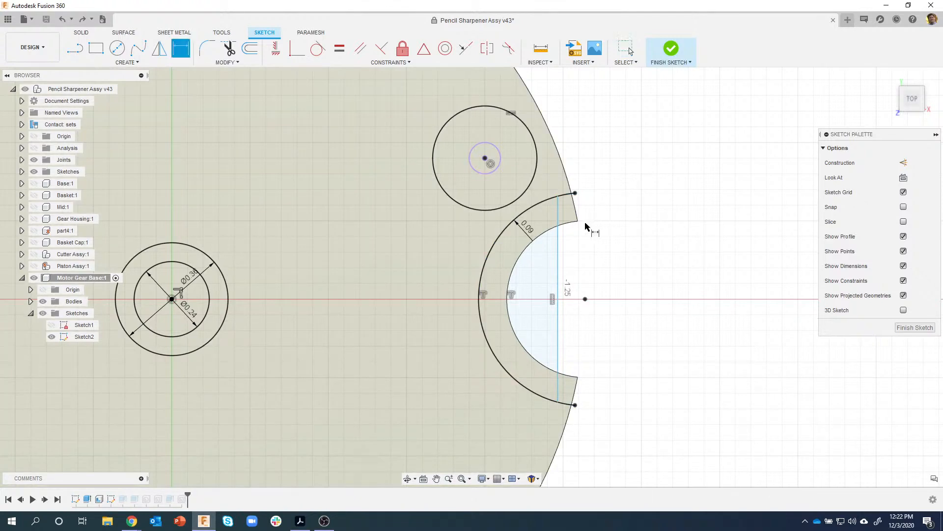
pyautogui.click(558, 225)
pyautogui.click(578, 221)
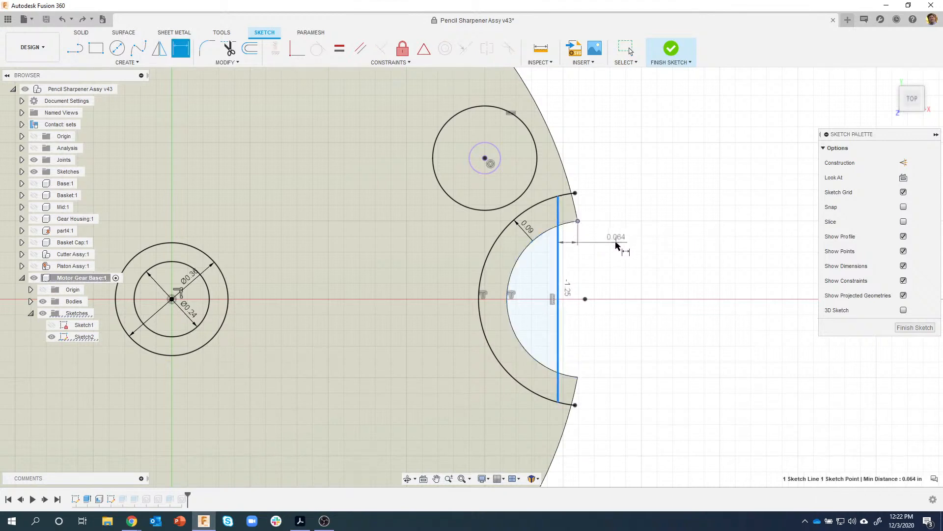
pyautogui.click(618, 244)
pyautogui.press('BackSpace')
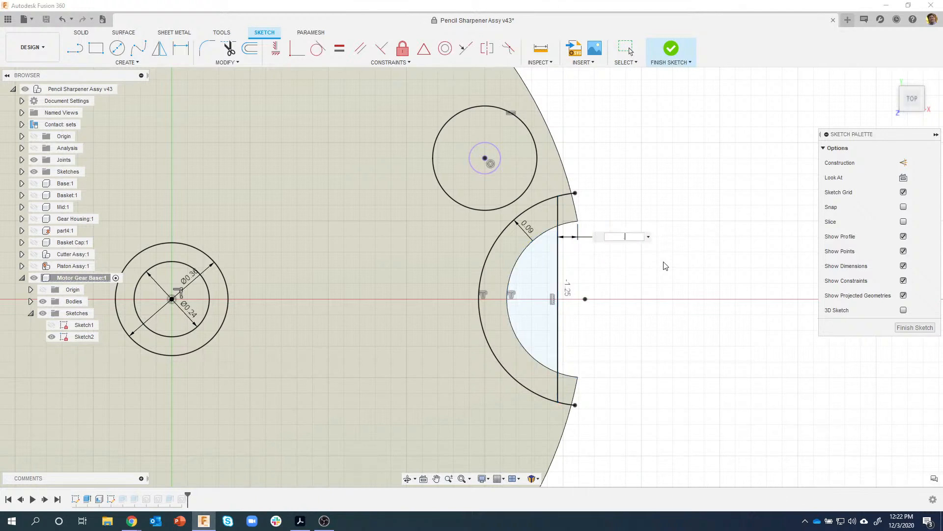
pyautogui.press('Return')
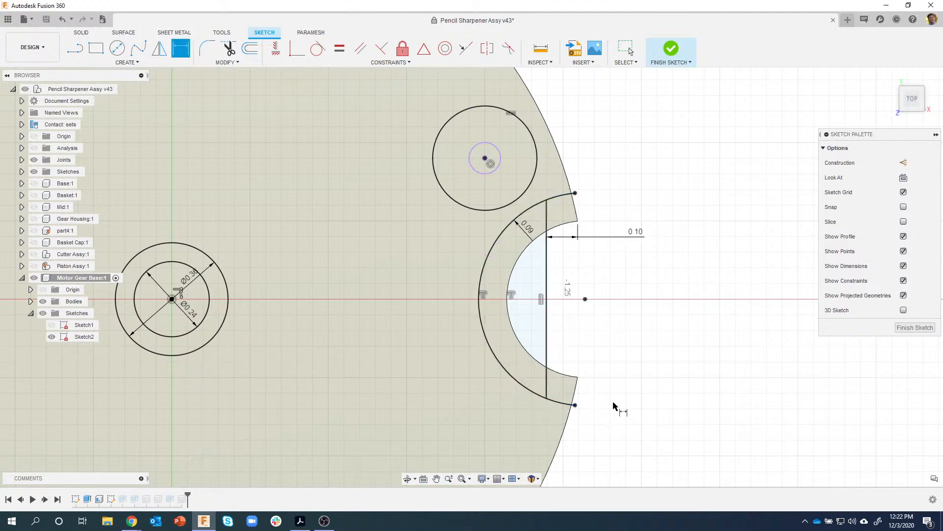
pyautogui.press('Escape')
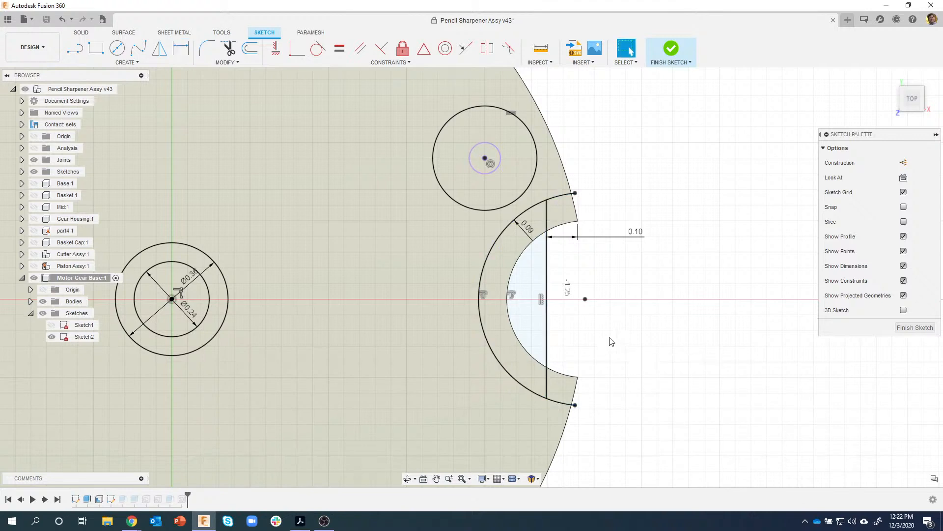
# - Extrude the curved notch band 0.68 in, joined to the base, and hide Sketch2
pyautogui.click(501, 264)
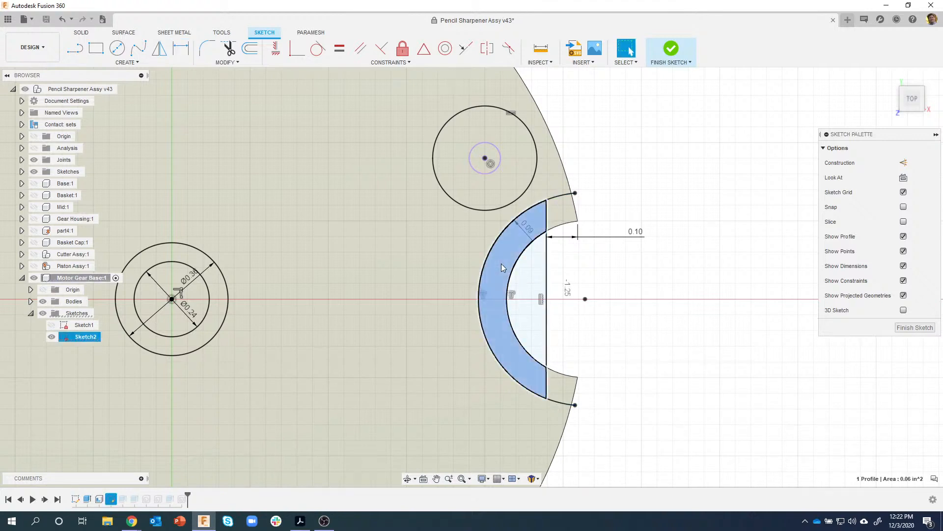
pyautogui.rightClick(501, 264)
pyautogui.click(493, 305)
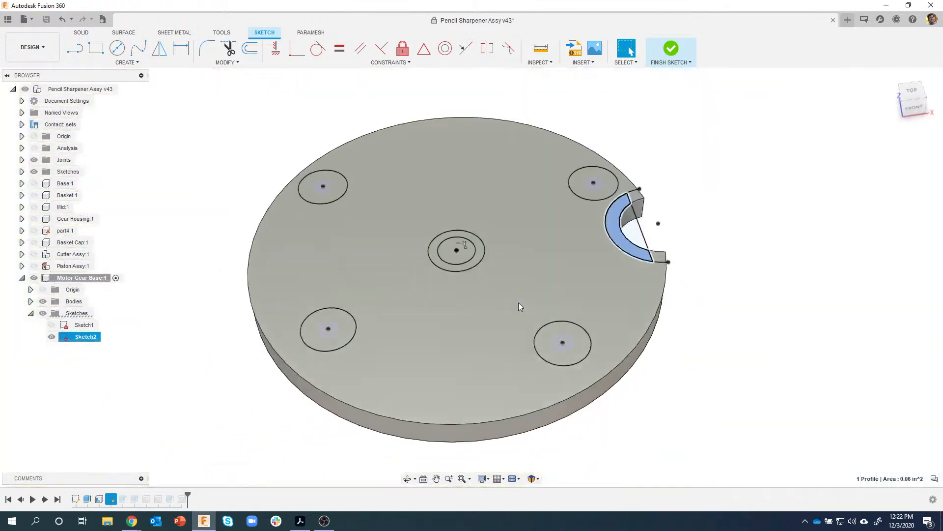
pyautogui.moveTo(603, 241); pyautogui.dragTo(624, 188)
pyautogui.keyDown('shift'); pyautogui.moveTo(688, 265); pyautogui.dragTo(701, 233, button='middle'); pyautogui.keyUp('shift')
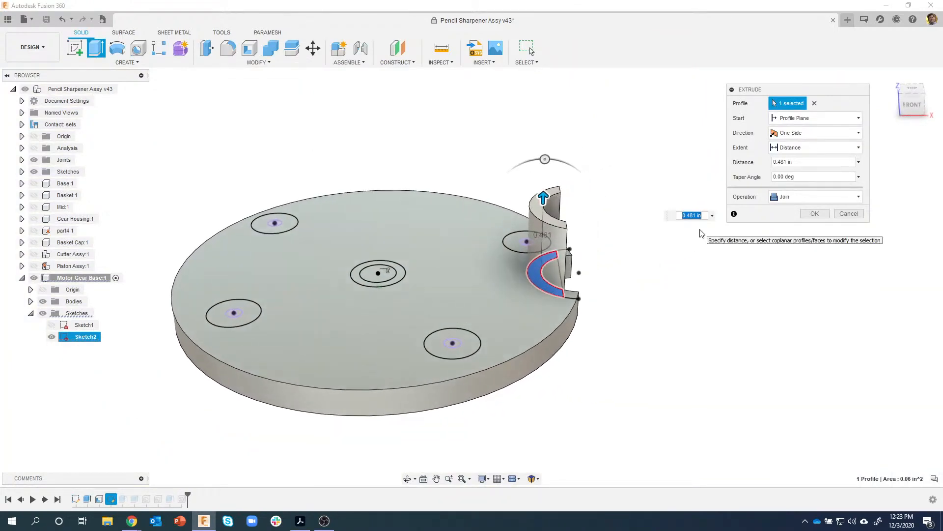
pyautogui.press('BackSpace')
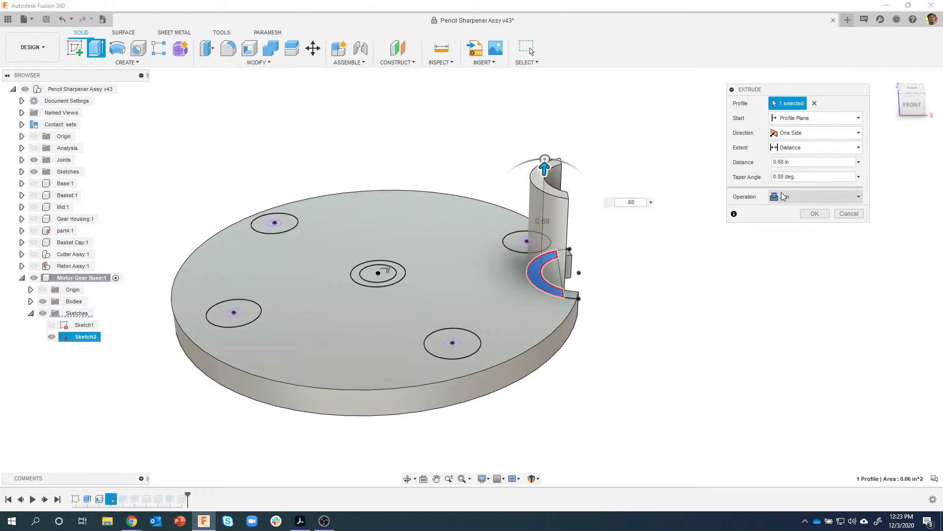
pyautogui.click(818, 218)
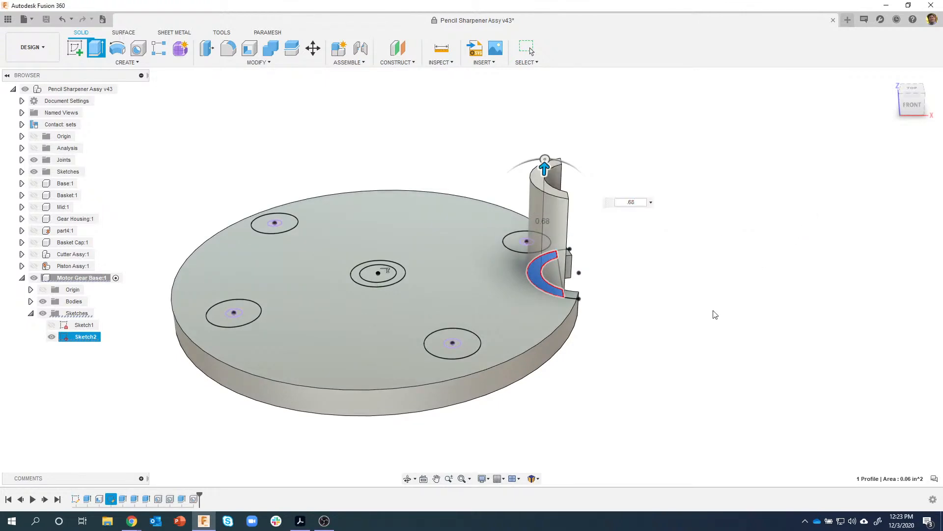
pyautogui.keyDown('shift'); pyautogui.moveTo(708, 322); pyautogui.dragTo(365, 334, button='middle'); pyautogui.keyUp('shift')
pyautogui.click(51, 337)
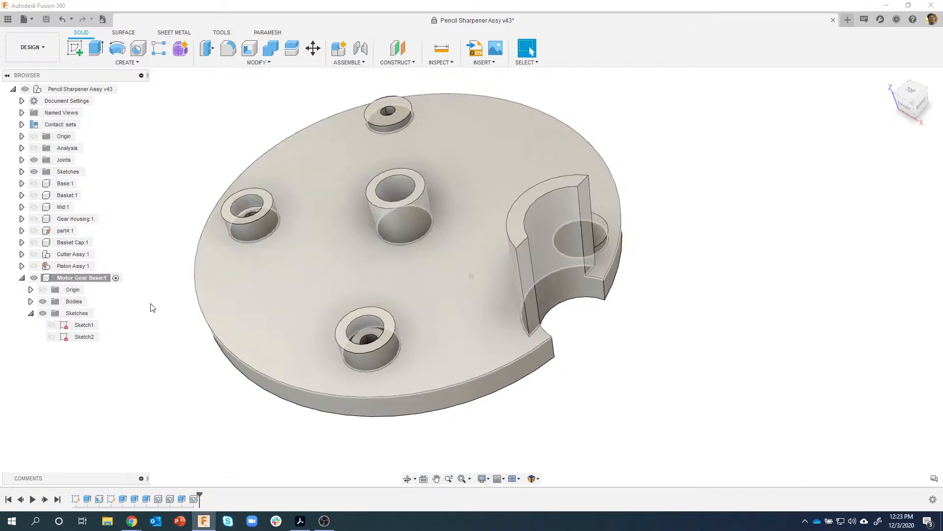
# - Fillet both top edges of the curved notch wall with a 0.1 in radius
pyautogui.click(51, 336)
pyautogui.scroll(5, 574, 262)
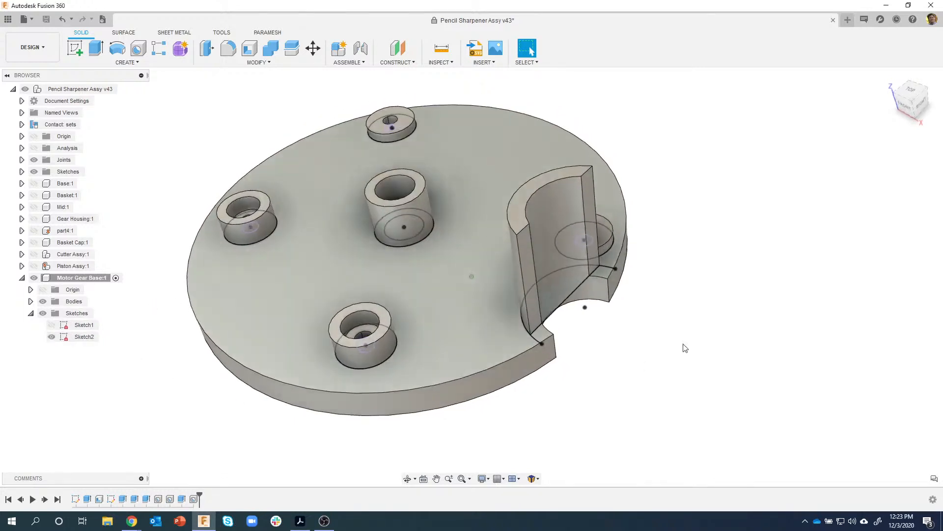
pyautogui.click(554, 178)
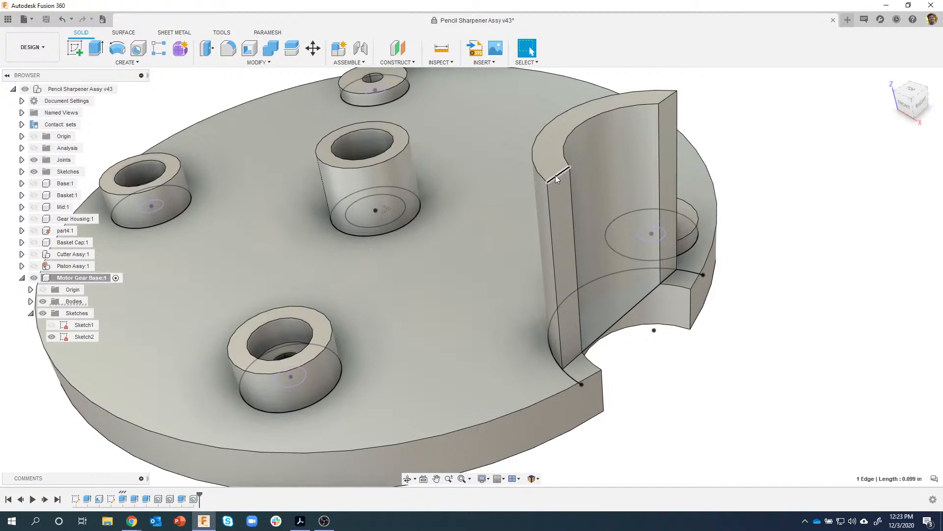
pyautogui.keyDown('ctrl'); pyautogui.click(670, 100); pyautogui.keyUp('ctrl')
pyautogui.rightClick(670, 100)
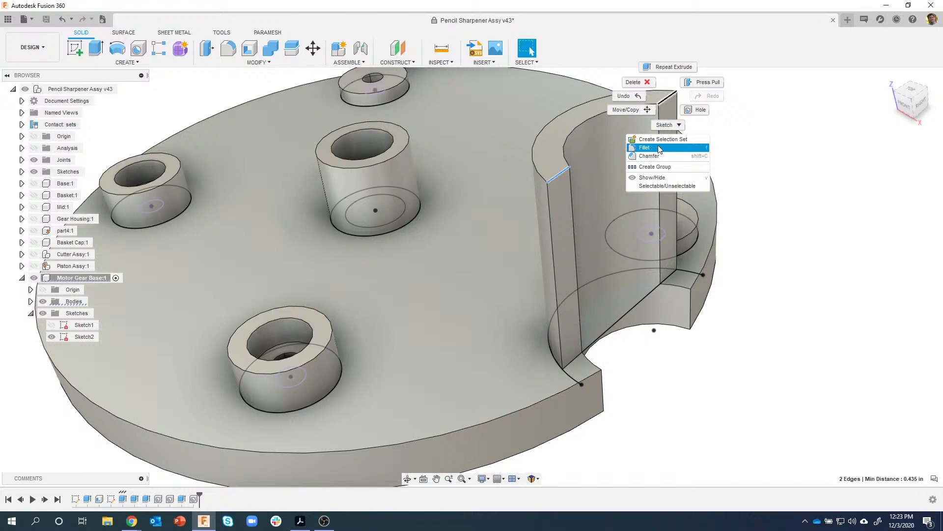
pyautogui.click(663, 148)
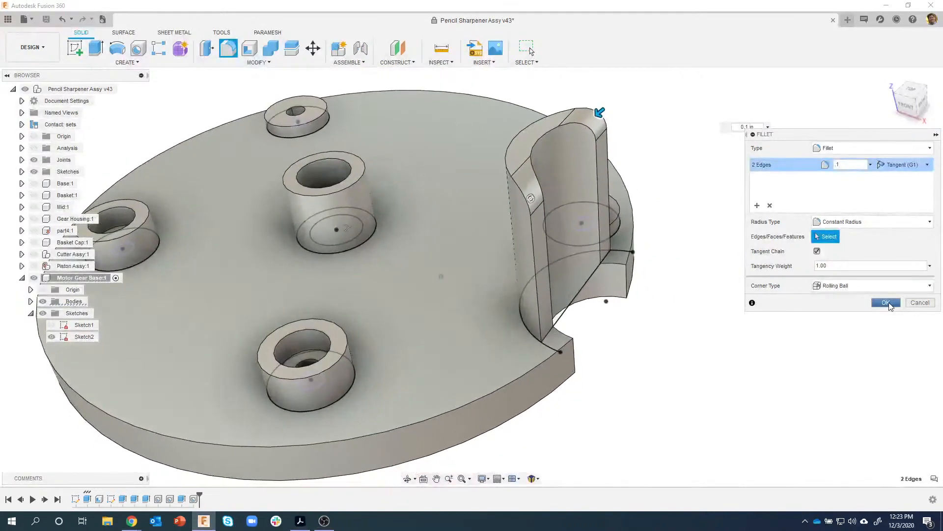
pyautogui.click(888, 304)
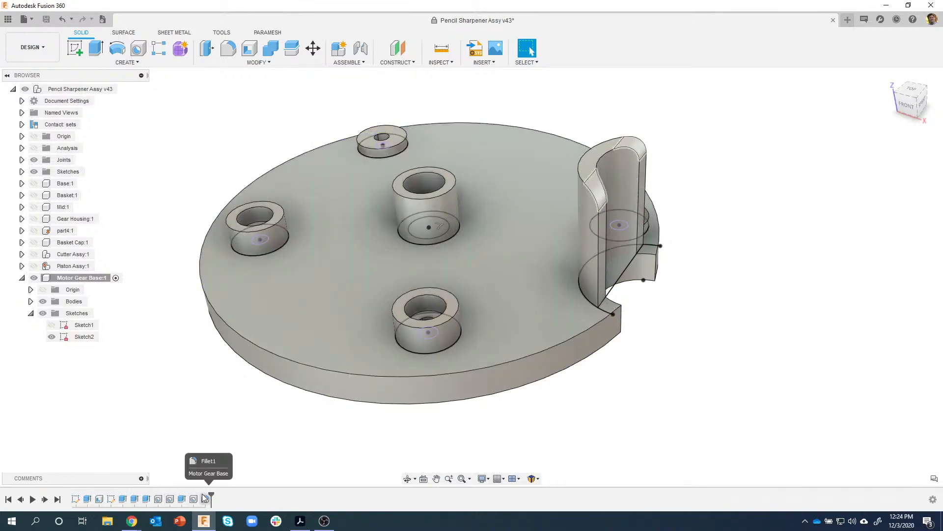
pyautogui.keyDown('shift'); pyautogui.moveTo(720, 179); pyautogui.dragTo(673, 191, button='middle'); pyautogui.keyUp('shift')
pyautogui.keyDown('shift'); pyautogui.moveTo(663, 339); pyautogui.dragTo(726, 334, button='middle'); pyautogui.keyUp('shift')
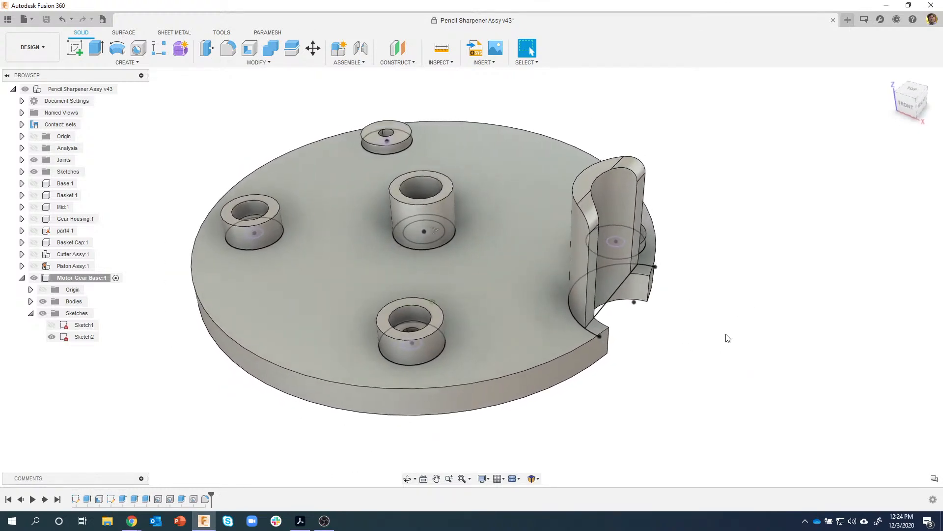
pyautogui.click(300, 522)
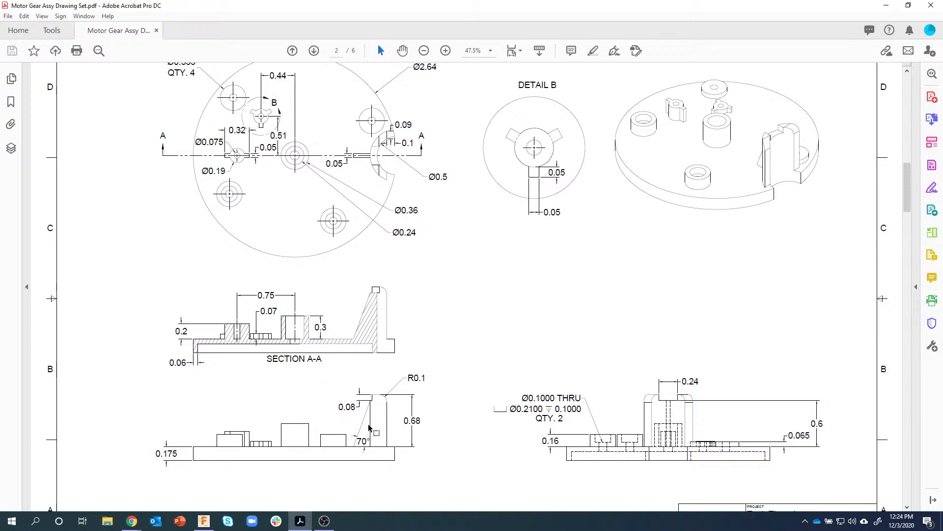
pyautogui.scroll(-1, 372, 430)
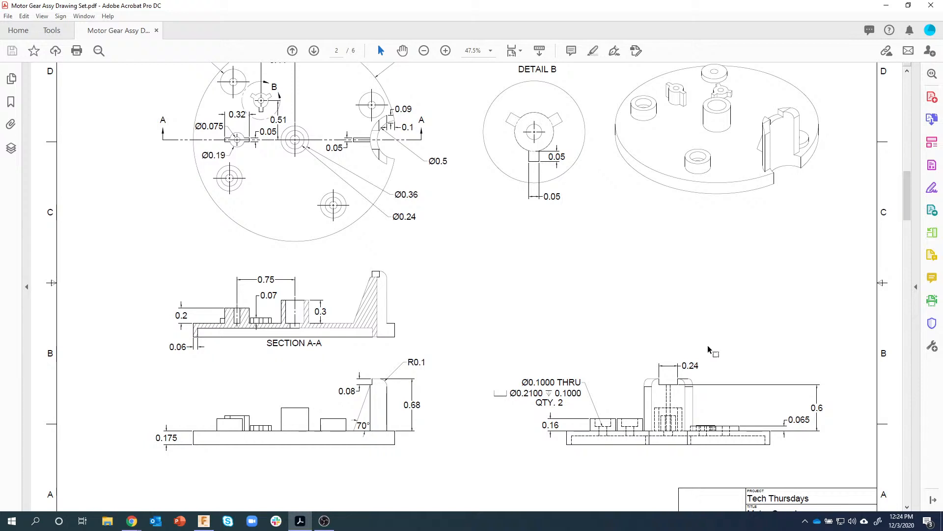
pyautogui.click(204, 521)
pyautogui.keyDown('shift'); pyautogui.moveTo(790, 309); pyautogui.dragTo(723, 347, button='middle'); pyautogui.keyUp('shift')
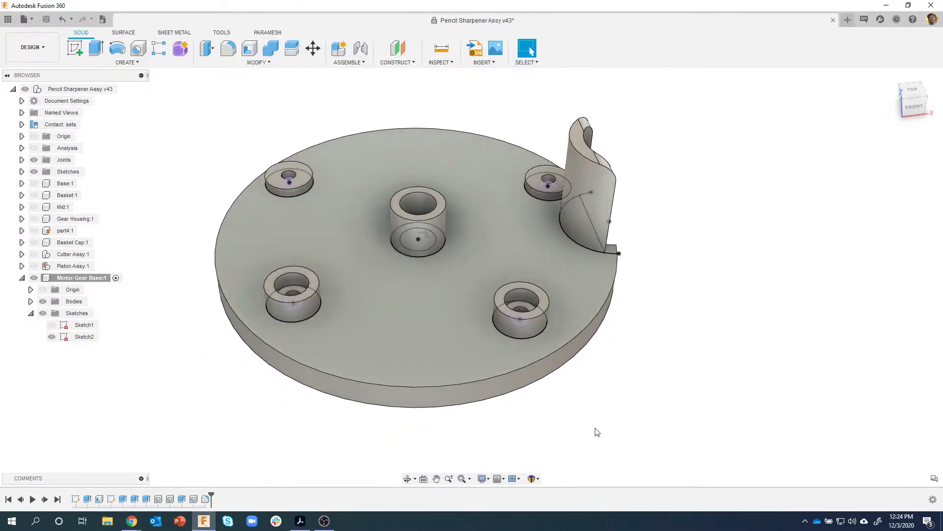
# - Edit Sketch2 from the timeline and centre the view on the notch for a rectangle
pyautogui.rightClick(110, 498)
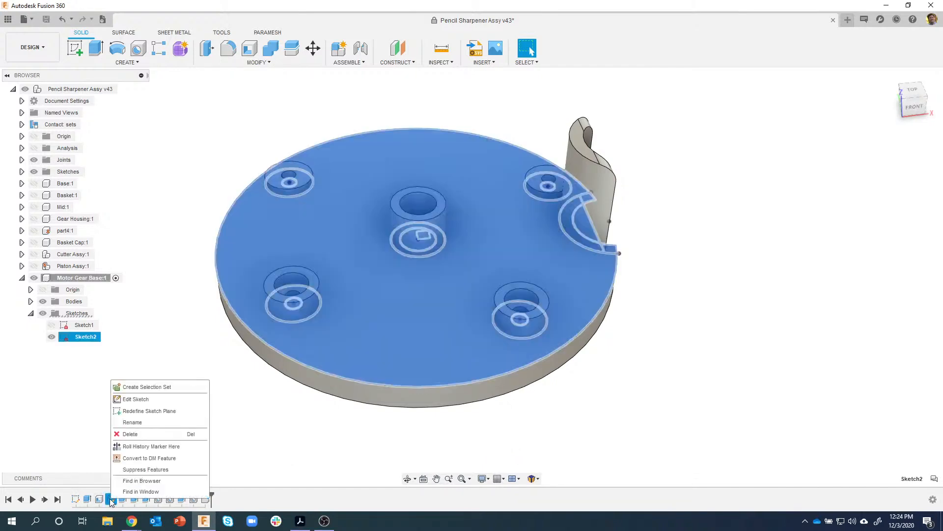
pyautogui.click(142, 402)
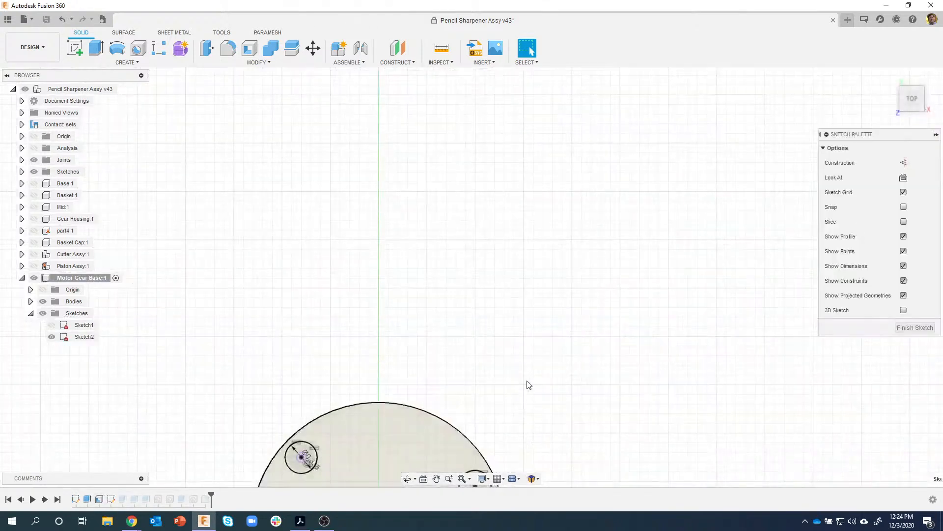
pyautogui.scroll(5, 501, 325)
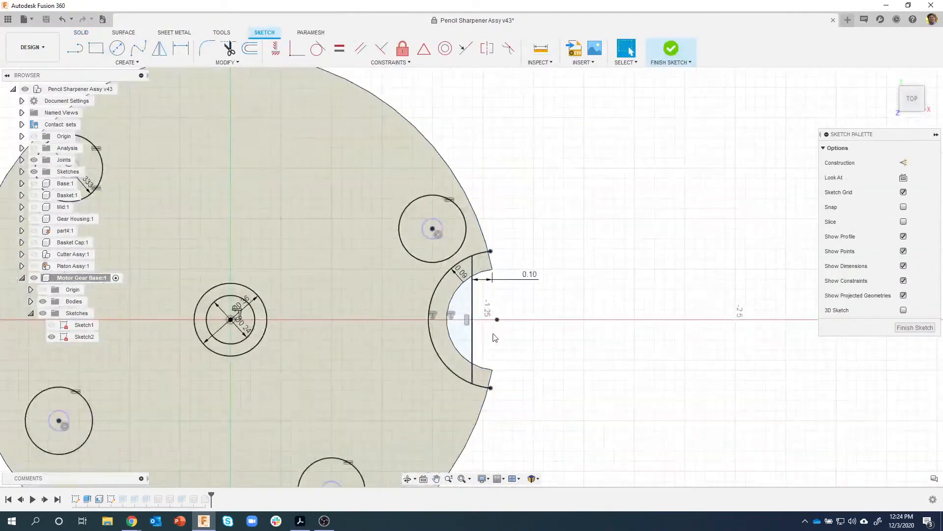
pyautogui.moveTo(502, 332); pyautogui.dragTo(547, 323)
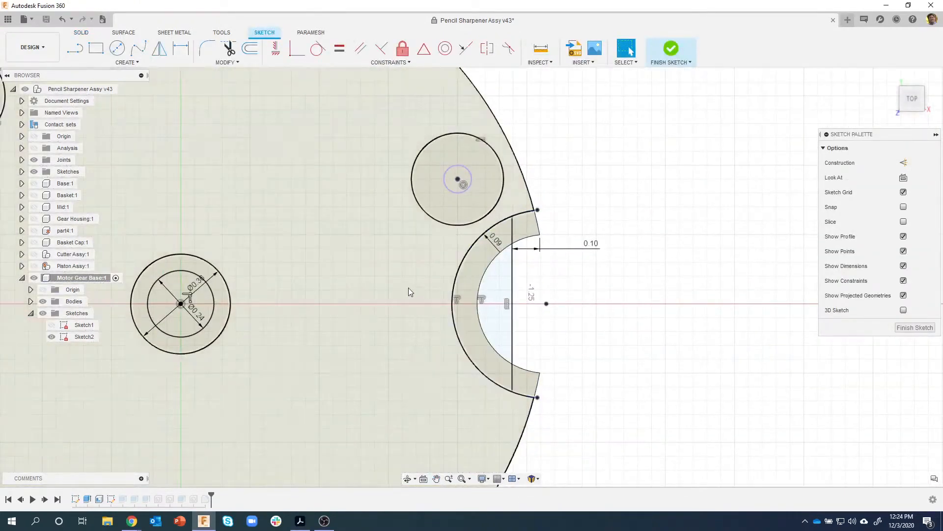
pyautogui.press('r')
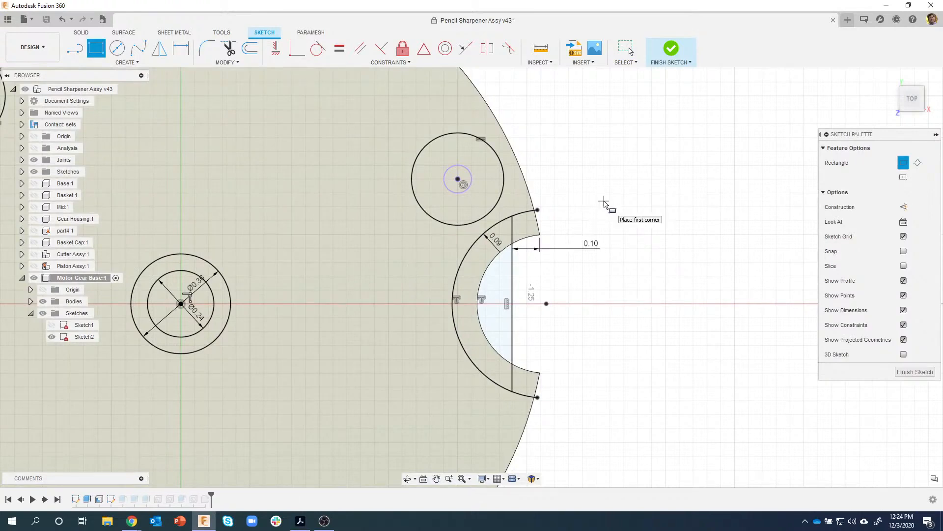
# - Draw a 0.50 by 0.24 in center rectangle on the notch arc at the horizontal axis
pyautogui.click(904, 178)
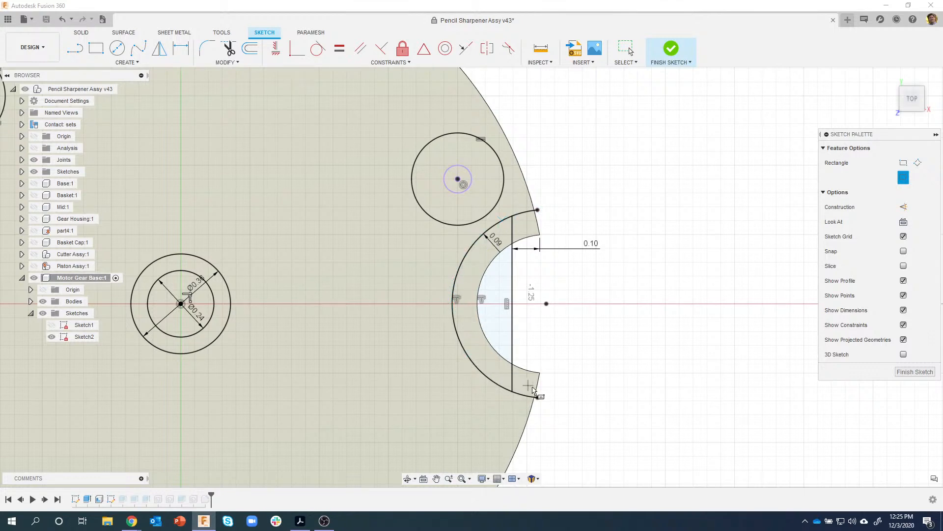
pyautogui.click(453, 303)
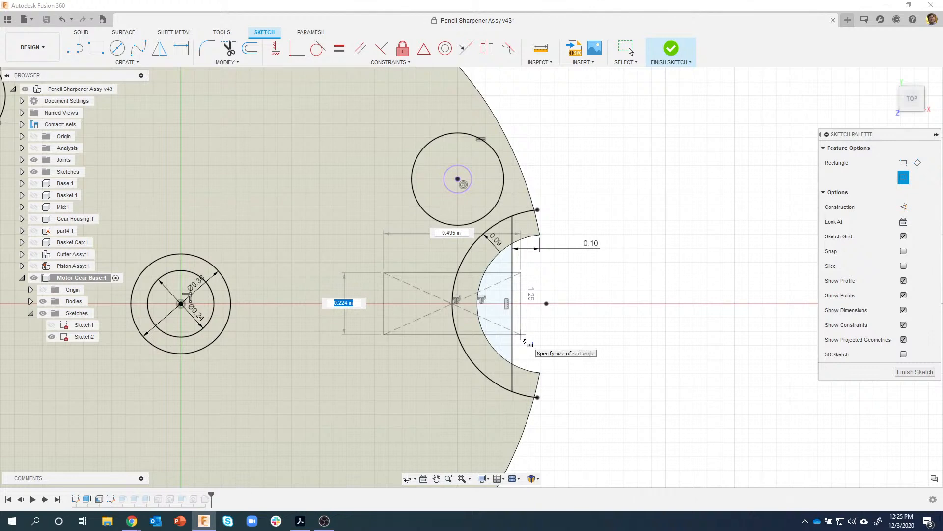
pyautogui.write('.24')
pyautogui.press('Tab')
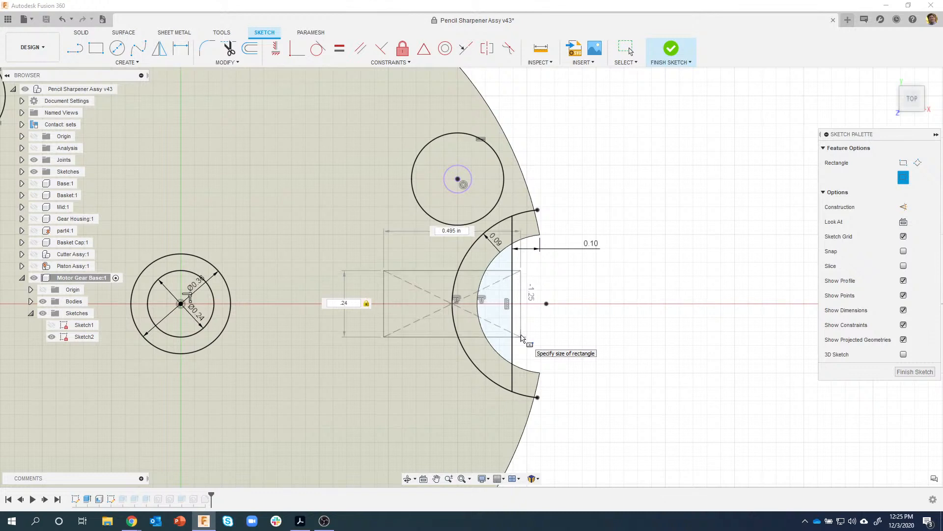
pyautogui.press('Tab')
pyautogui.press('Return')
pyautogui.press('Escape')
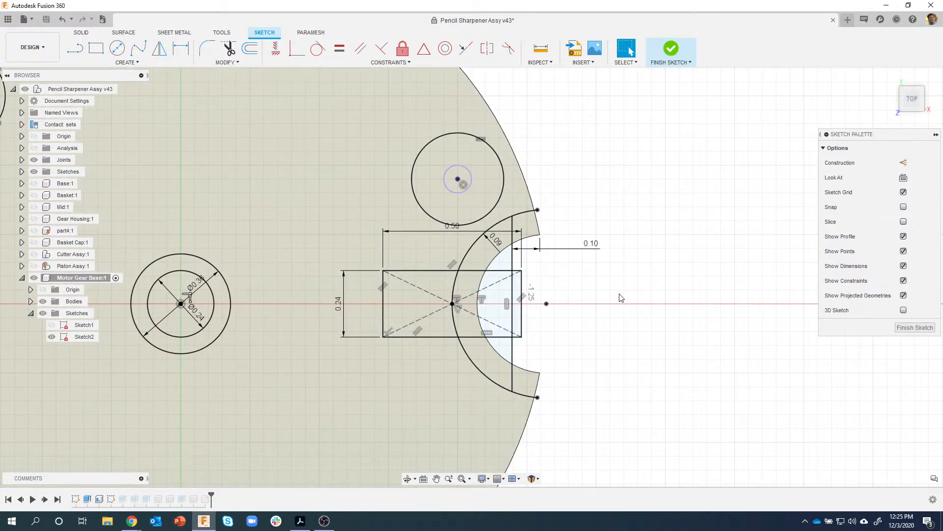
# - Select the crescent and the two flanking rectangle profiles at the notch and begin an Extrude
pyautogui.click(427, 278)
pyautogui.keyDown('shift'); pyautogui.click(466, 282); pyautogui.keyUp('shift')
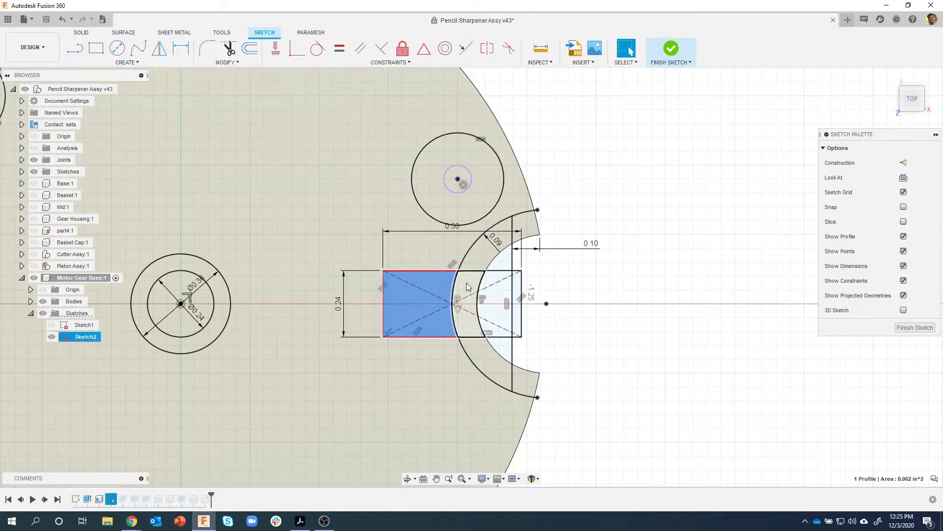
pyautogui.keyDown('shift'); pyautogui.click(498, 288); pyautogui.keyUp('shift')
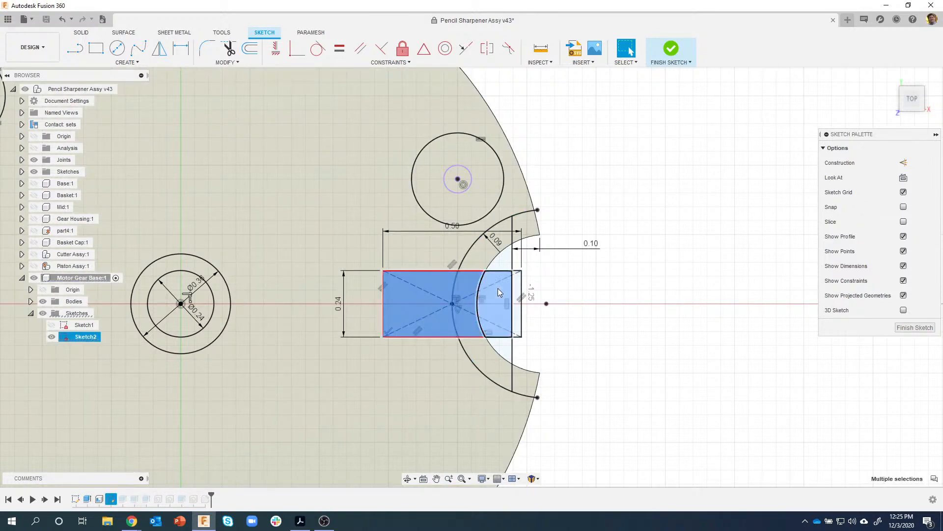
pyautogui.press('Escape')
pyautogui.click(468, 282)
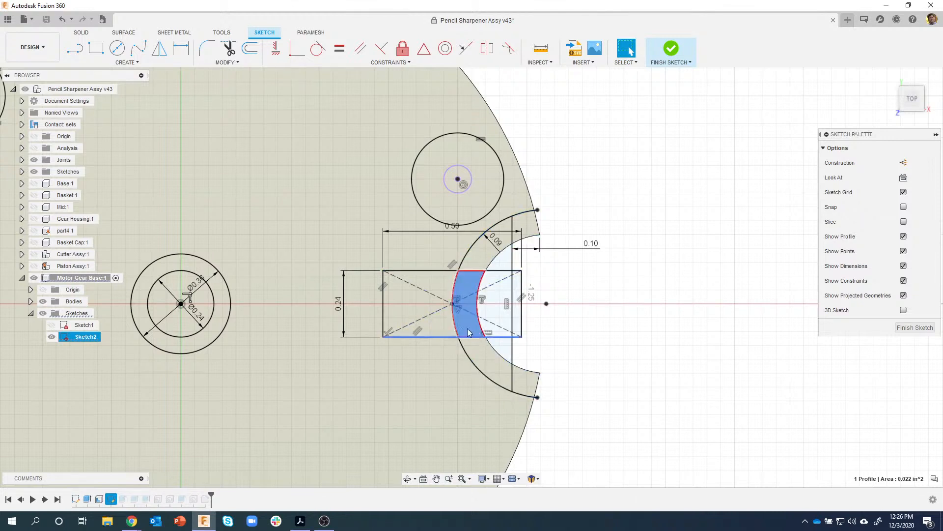
pyautogui.keyDown('shift'); pyautogui.click(440, 284); pyautogui.keyUp('shift')
pyautogui.keyDown('shift'); pyautogui.click(496, 293); pyautogui.keyUp('shift')
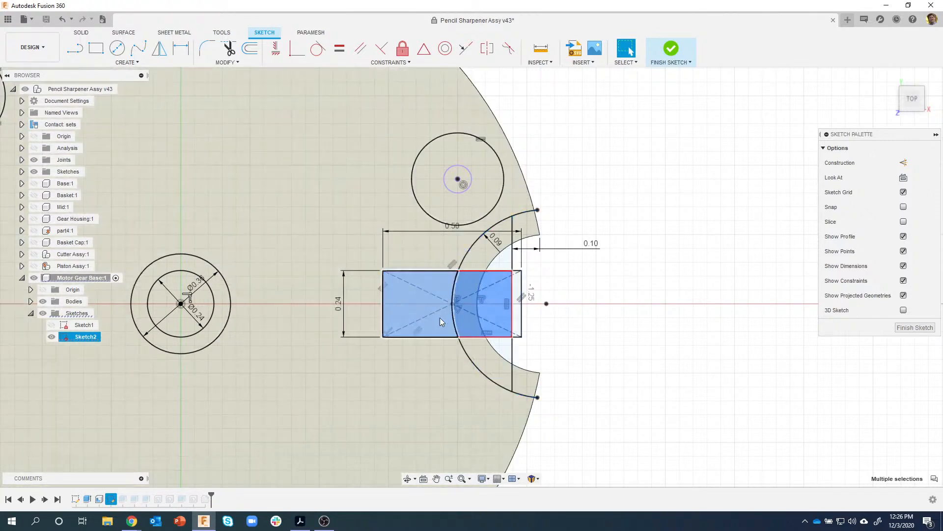
pyautogui.moveTo(541, 319)
pyautogui.keyDown('shift'); pyautogui.mouseDown(button='middle')
pyautogui.moveTo(485, 315)
pyautogui.moveTo(445, 284)
pyautogui.mouseUp(button='middle'); pyautogui.keyUp('shift')
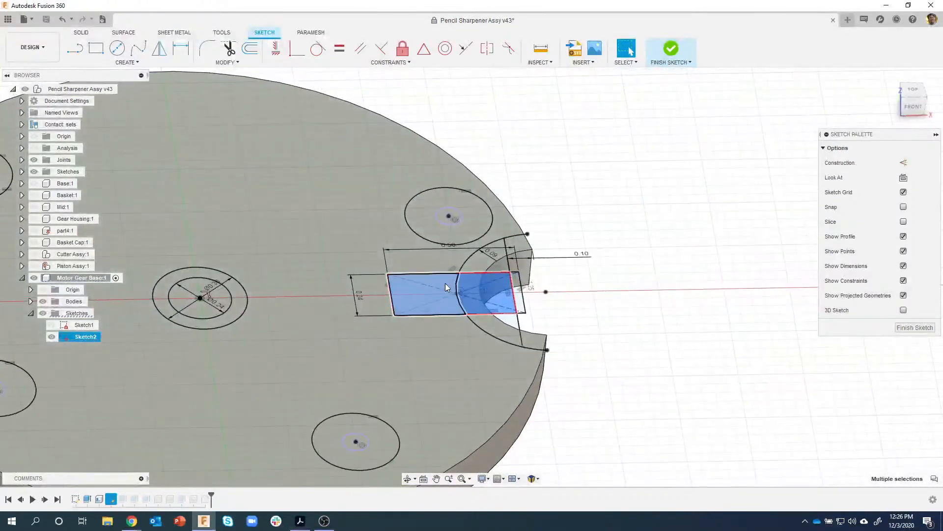
pyautogui.rightClick(445, 283)
pyautogui.click(438, 327)
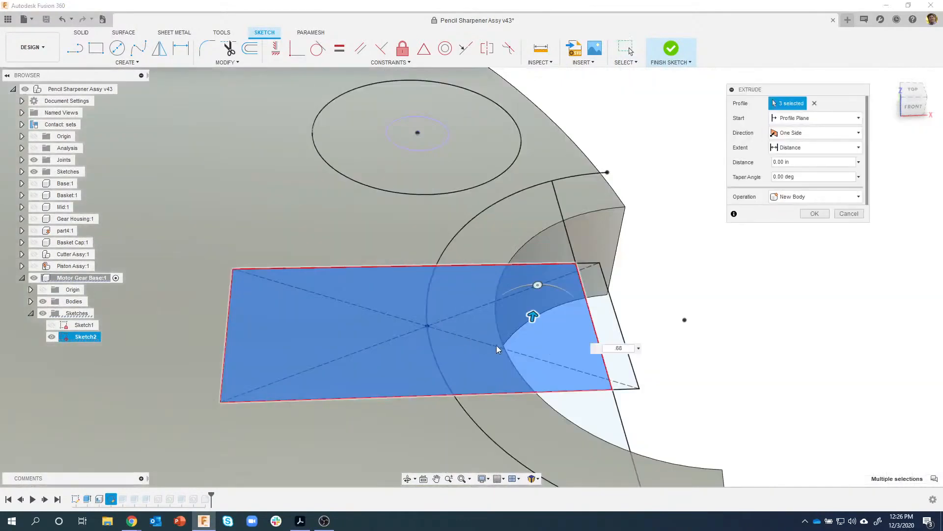
pyautogui.scroll(-10, 670, 300)
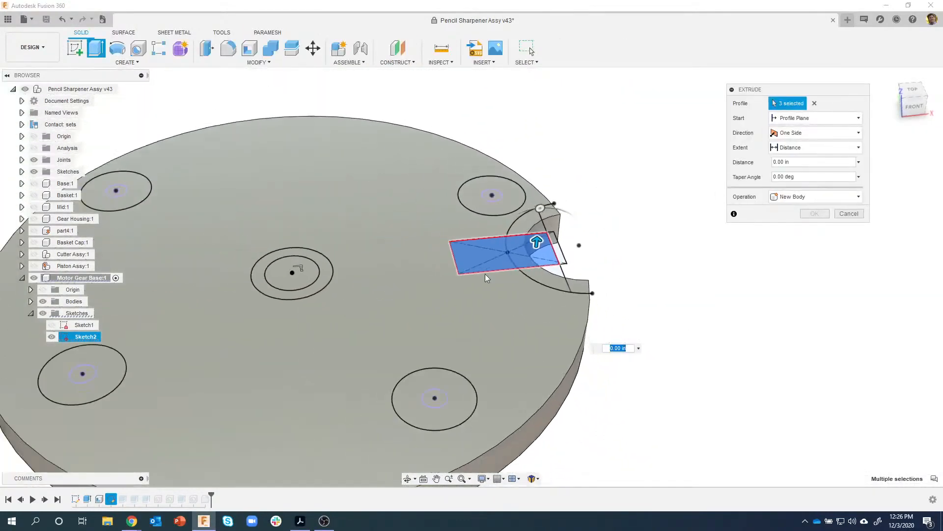
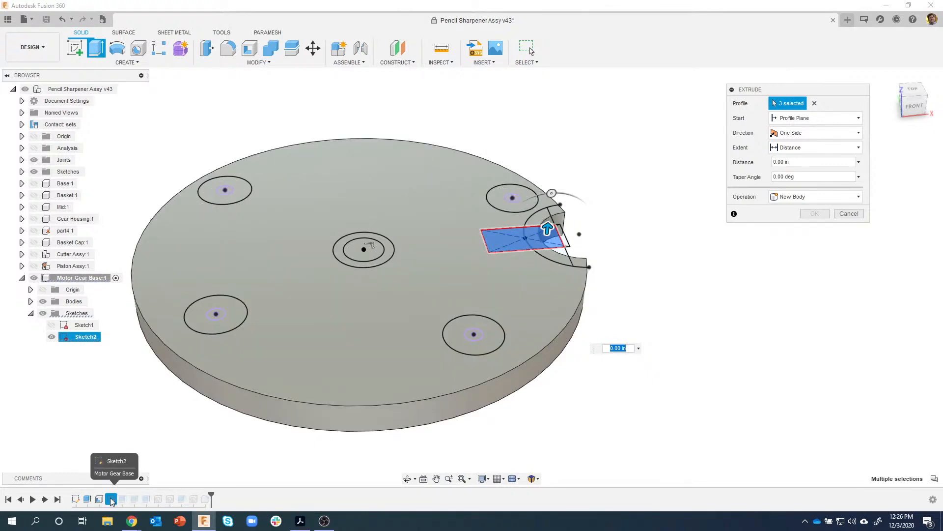
# - Cancel the pending Extrude on the three Sketch2 notch profiles
pyautogui.click(843, 214)
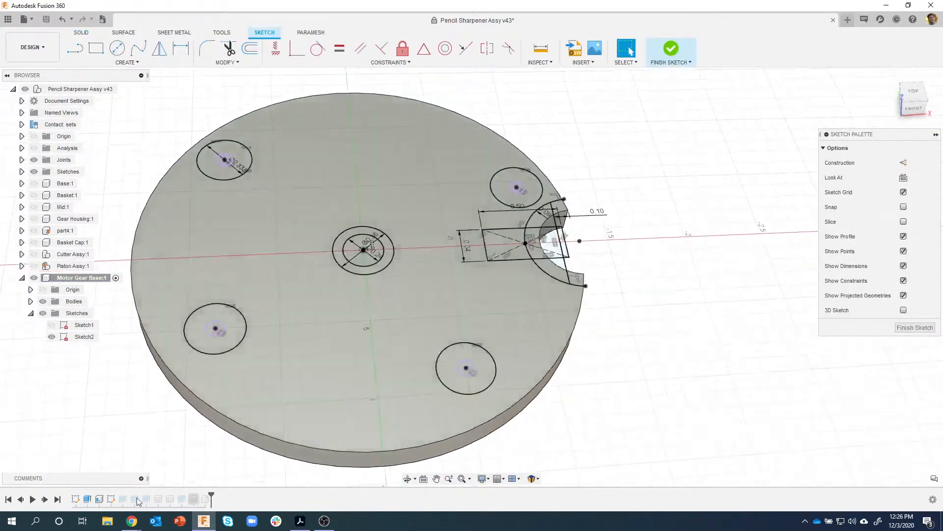
# - View Sketch2 from the top, zoom in on the notch, and finish the sketch
pyautogui.click(109, 500)
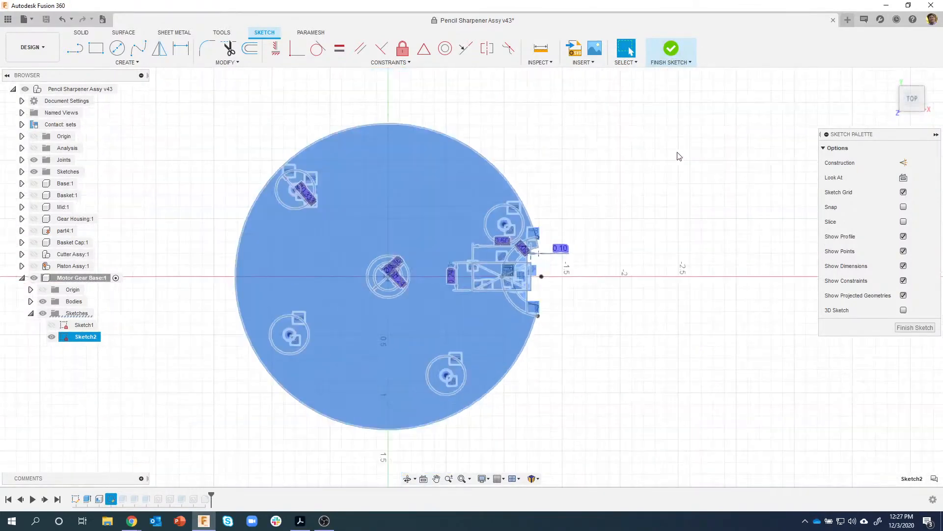
pyautogui.click(678, 153)
pyautogui.scroll(3, 544, 274)
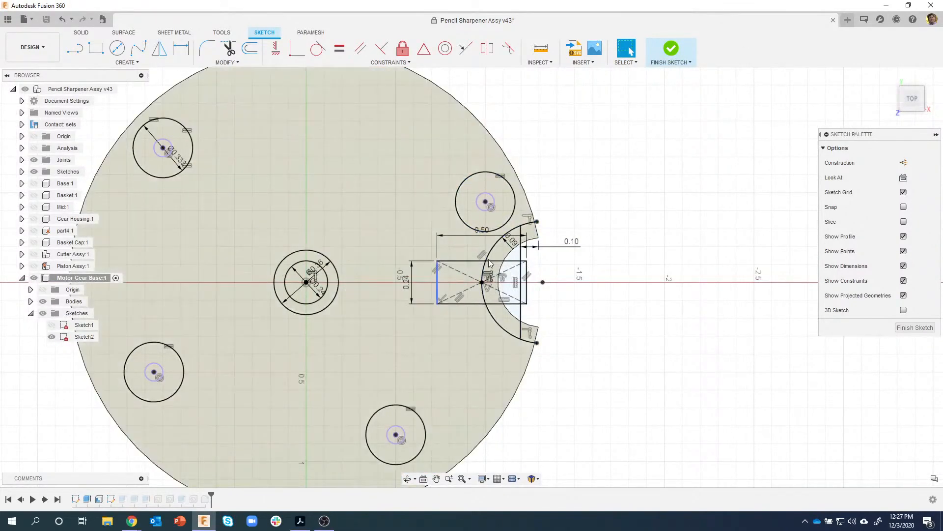
pyautogui.click(672, 49)
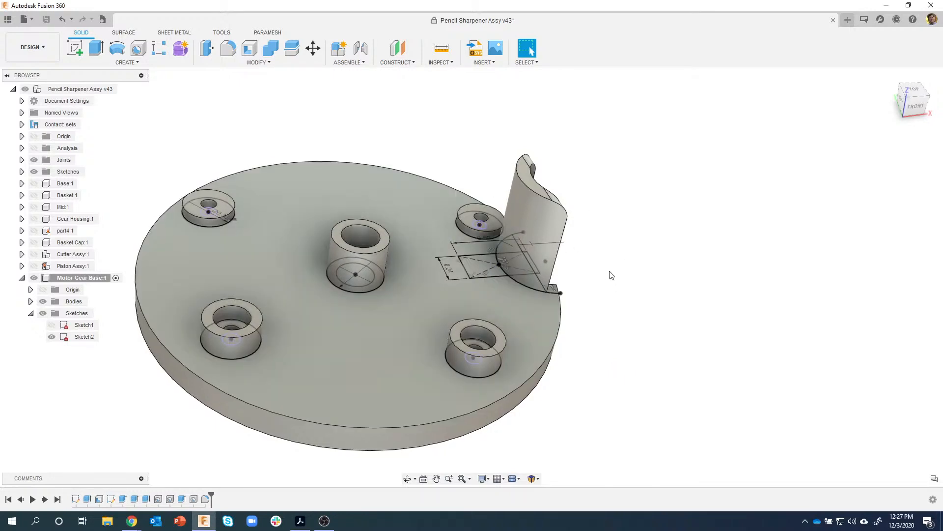
# - Select the rectangle, D-shaped and overlapped middle notch profiles and open their context menu
pyautogui.keyDown('shift'); pyautogui.moveTo(610, 271); pyautogui.dragTo(487, 312, button='middle'); pyautogui.keyUp('shift')
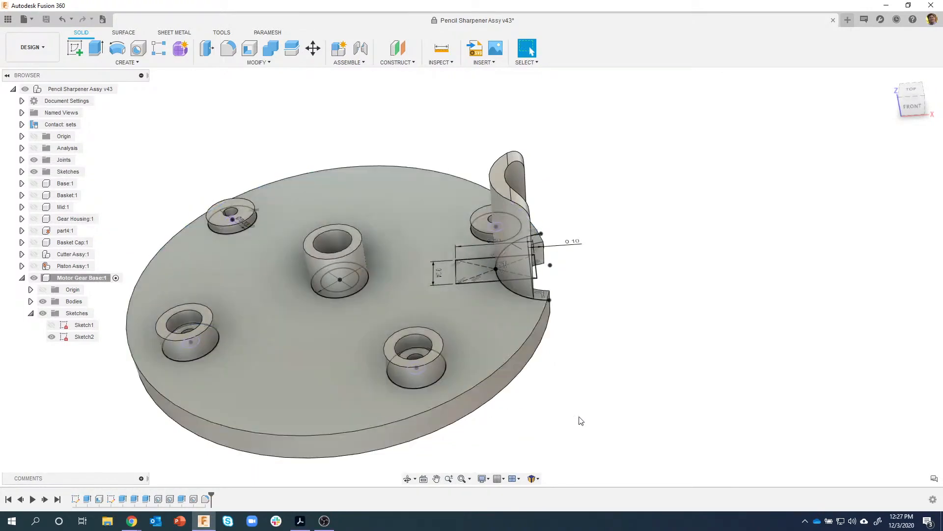
pyautogui.keyDown('shift'); pyautogui.moveTo(613, 291); pyautogui.dragTo(585, 317, button='middle'); pyautogui.keyUp('shift')
pyautogui.scroll(2, 564, 284)
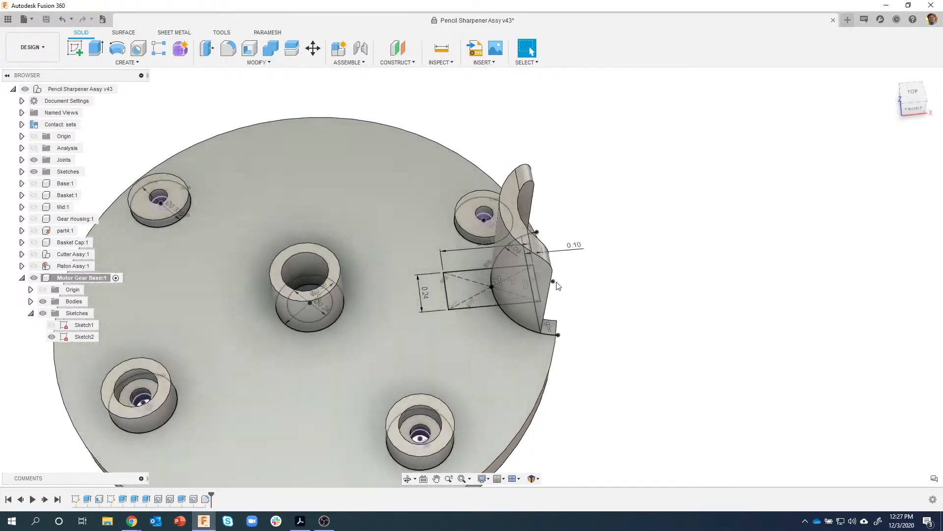
pyautogui.click(483, 283)
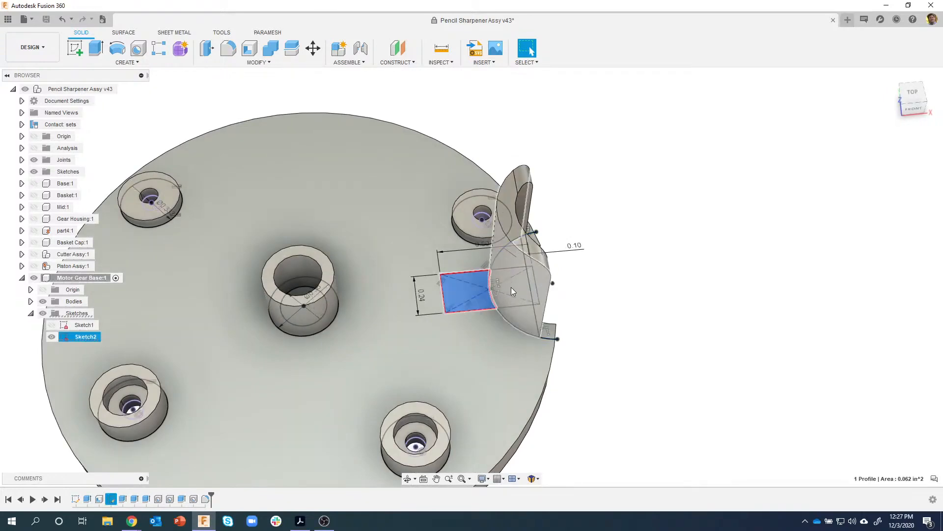
pyautogui.keyDown('ctrl'); pyautogui.click(516, 297); pyautogui.keyUp('ctrl')
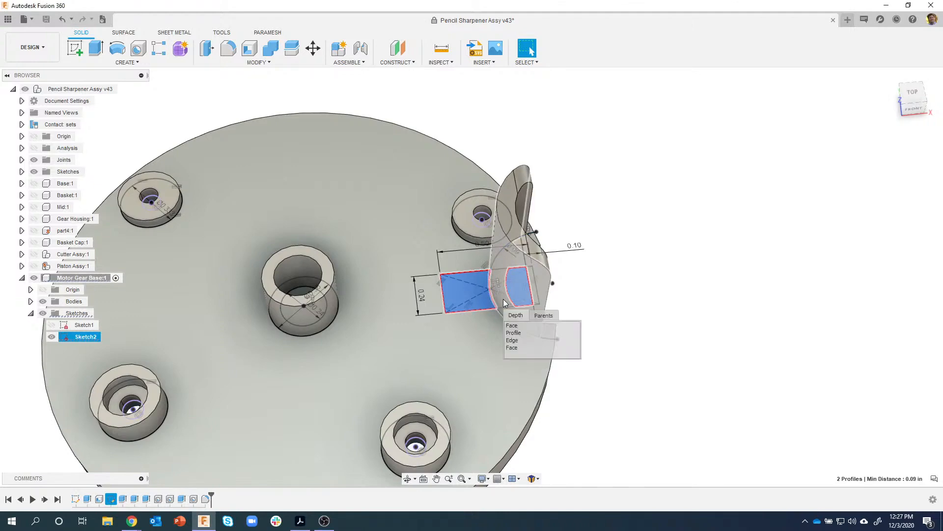
pyautogui.keyDown('ctrl'); pyautogui.click(509, 334); pyautogui.keyUp('ctrl')
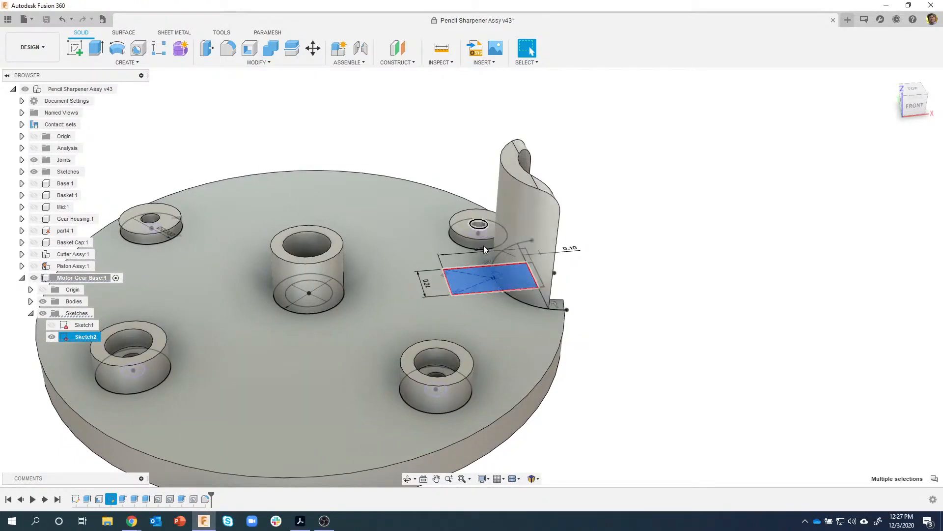
pyautogui.rightClick(460, 276)
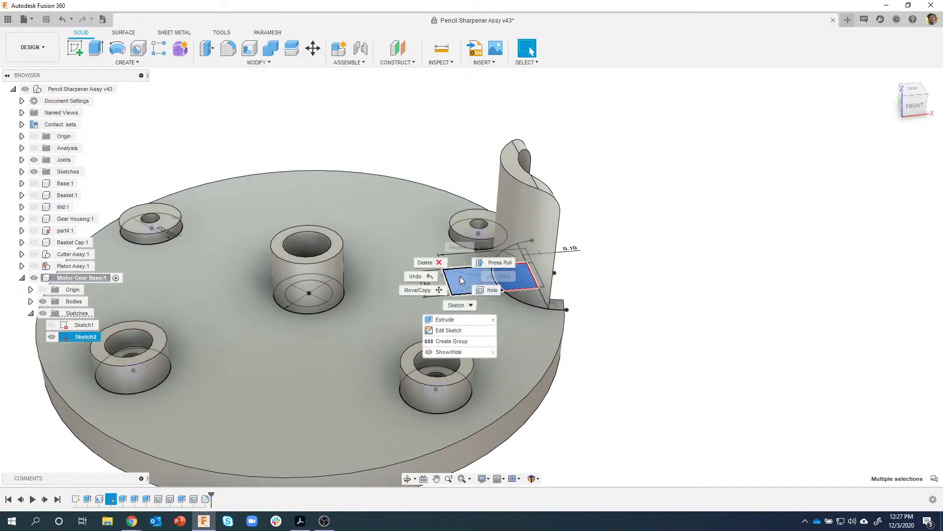
# - Extrude the selected profiles as a cut starting from a 0.6 in offset plane
pyautogui.click(456, 322)
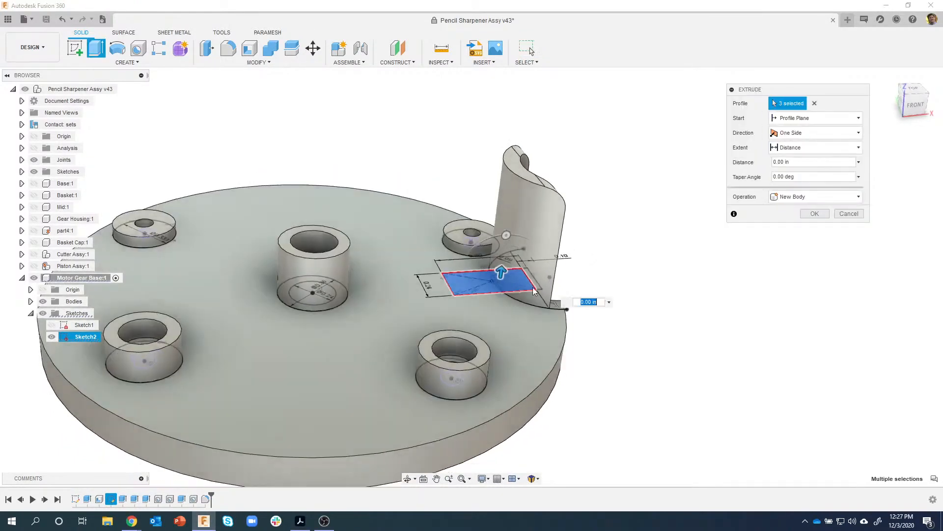
pyautogui.moveTo(502, 284); pyautogui.dragTo(522, 247)
pyautogui.keyDown('shift'); pyautogui.moveTo(522, 246); pyautogui.dragTo(776, 157, button='middle'); pyautogui.keyUp('shift')
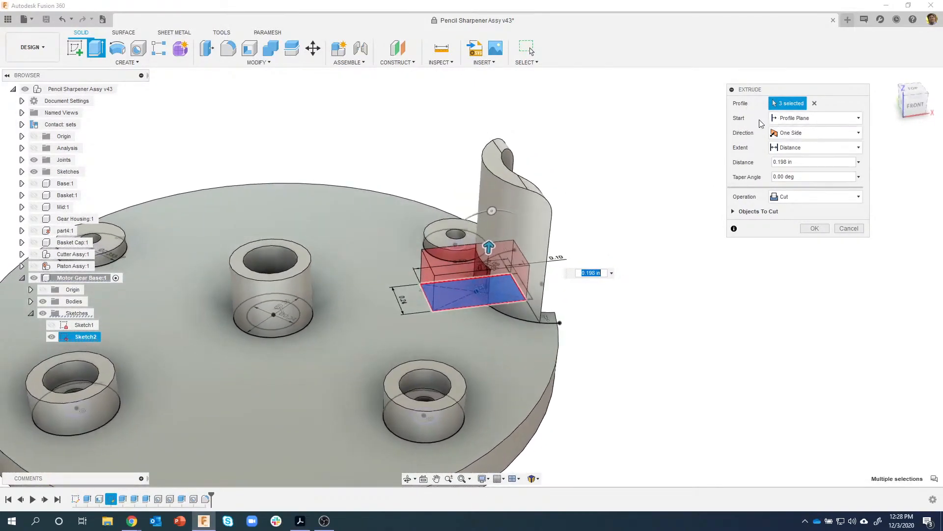
pyautogui.click(822, 121)
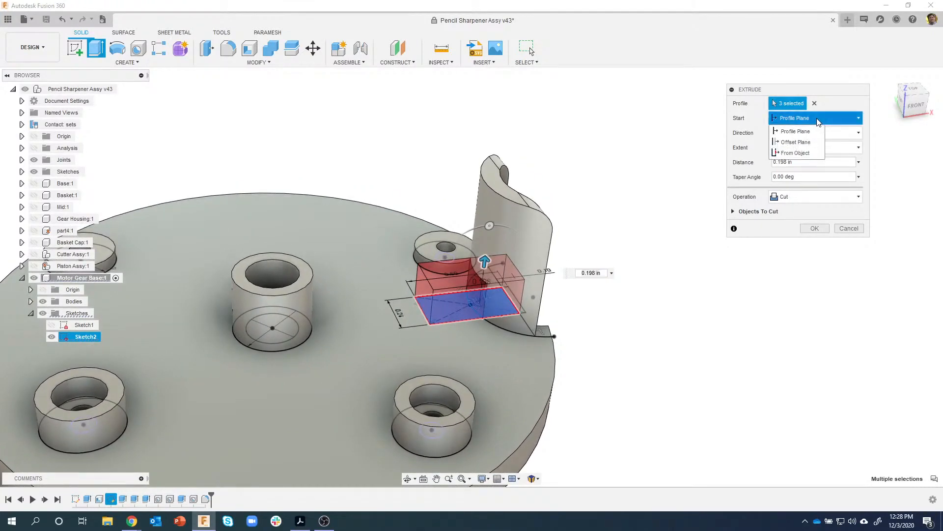
pyautogui.click(796, 142)
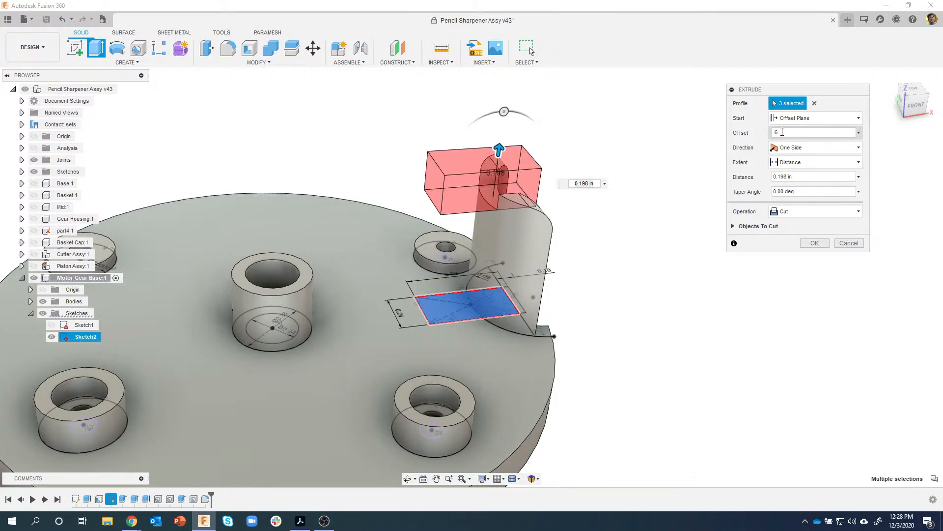
# - Limit the cut to the tall post's top face and apply it
pyautogui.keyDown('shift'); pyautogui.moveTo(489, 253); pyautogui.dragTo(501, 195, button='middle'); pyautogui.keyUp('shift')
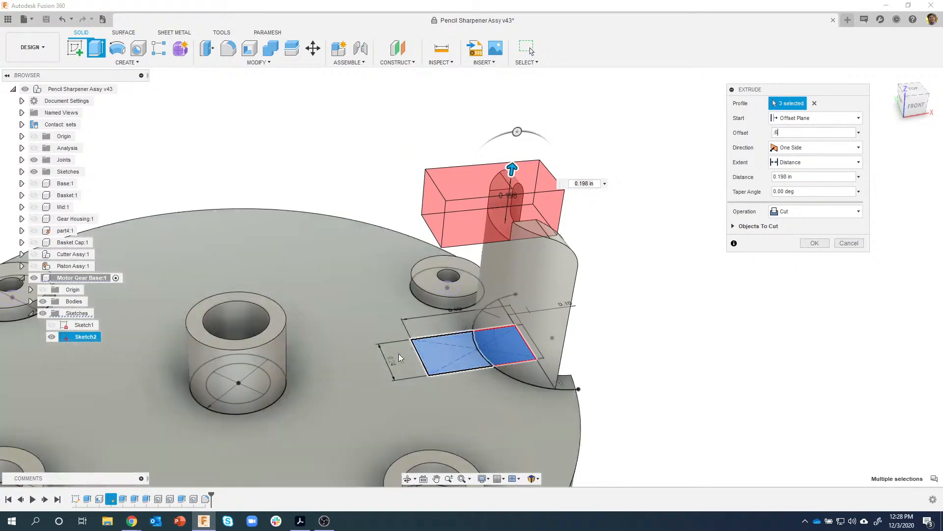
pyautogui.keyDown('shift'); pyautogui.moveTo(738, 210); pyautogui.dragTo(747, 197, button='middle'); pyautogui.keyUp('shift')
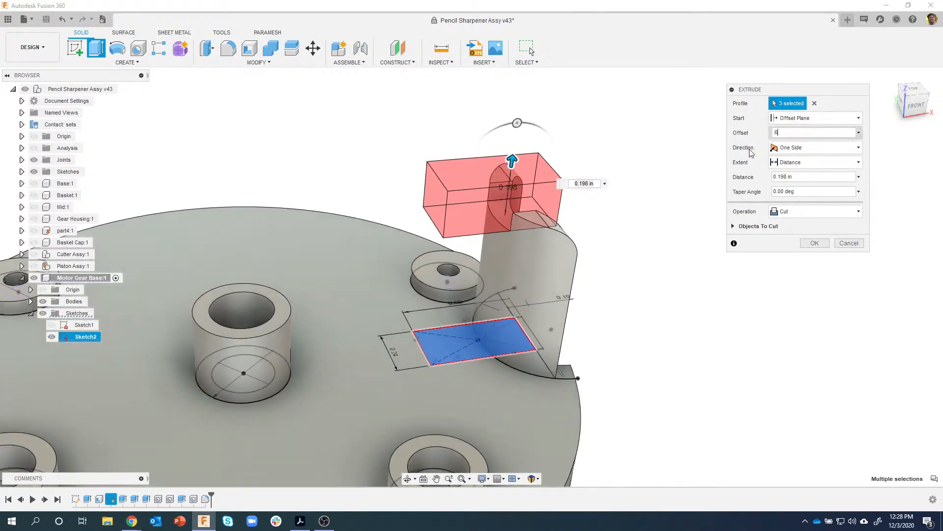
pyautogui.keyDown('shift'); pyautogui.moveTo(609, 392); pyautogui.dragTo(609, 383, button='middle'); pyautogui.keyUp('shift')
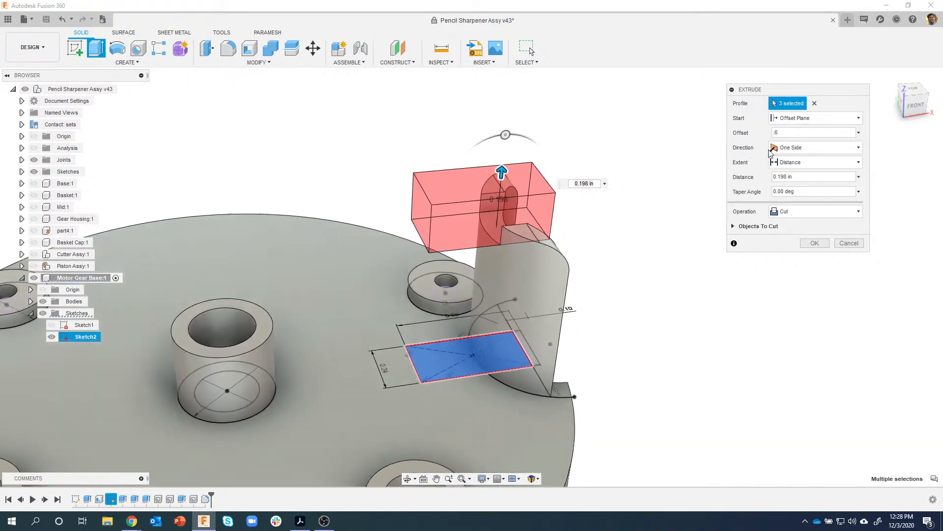
pyautogui.click(806, 163)
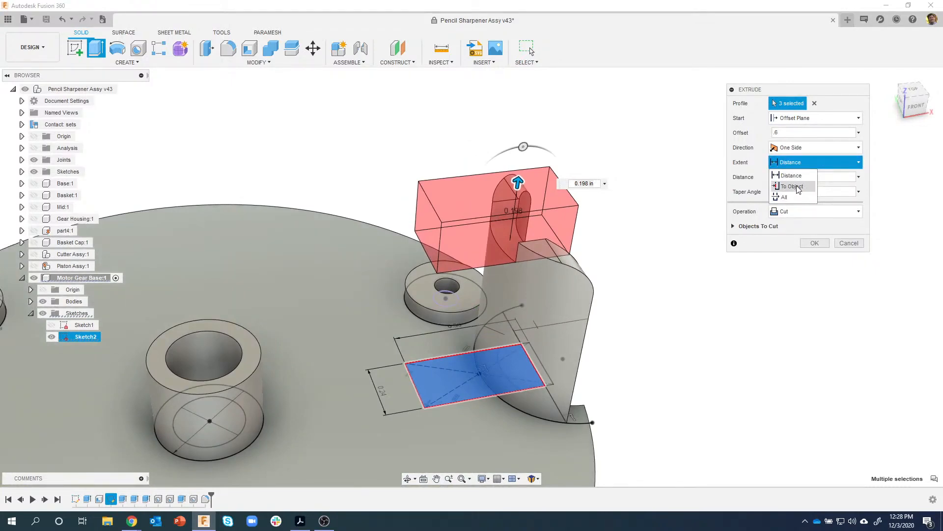
pyautogui.click(792, 186)
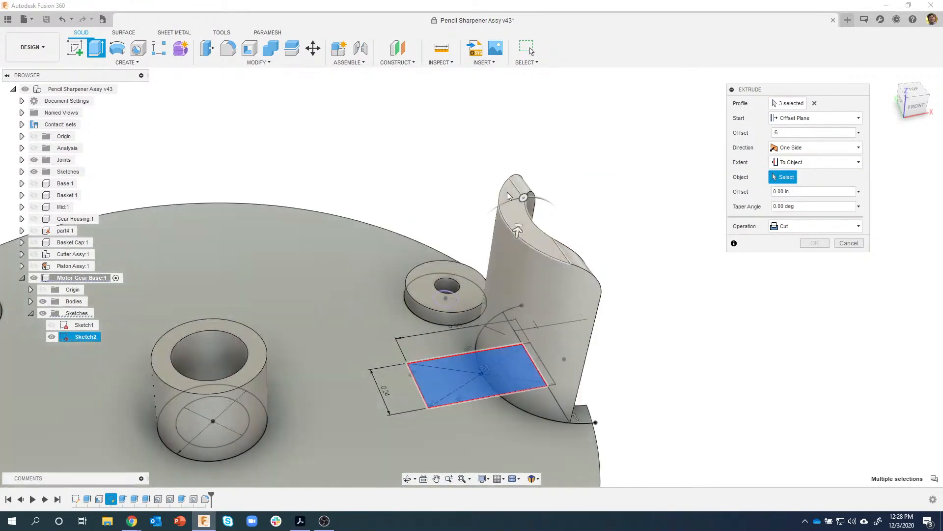
pyautogui.click(508, 196)
pyautogui.keyDown('shift'); pyautogui.moveTo(651, 338); pyautogui.dragTo(533, 219, button='middle'); pyautogui.keyUp('shift')
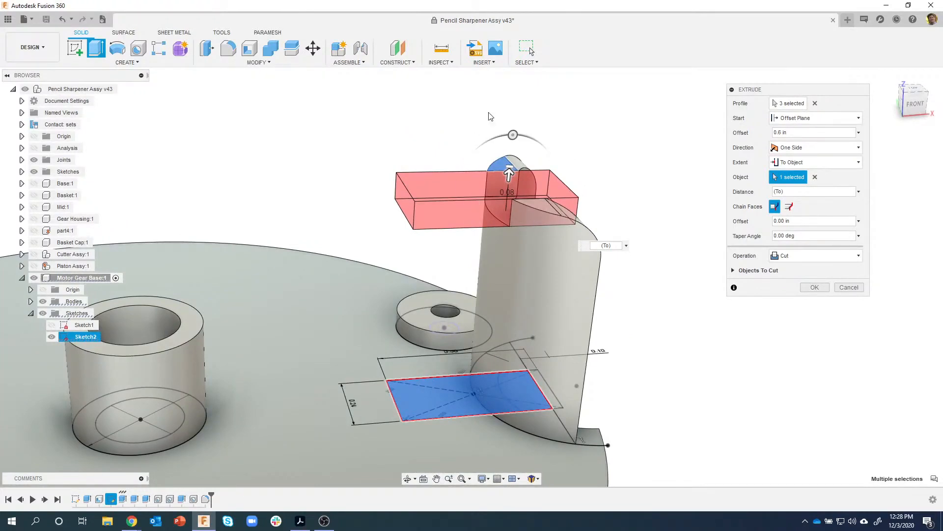
pyautogui.keyDown('shift'); pyautogui.moveTo(647, 247); pyautogui.dragTo(741, 326, button='middle'); pyautogui.keyUp('shift')
pyautogui.click(816, 288)
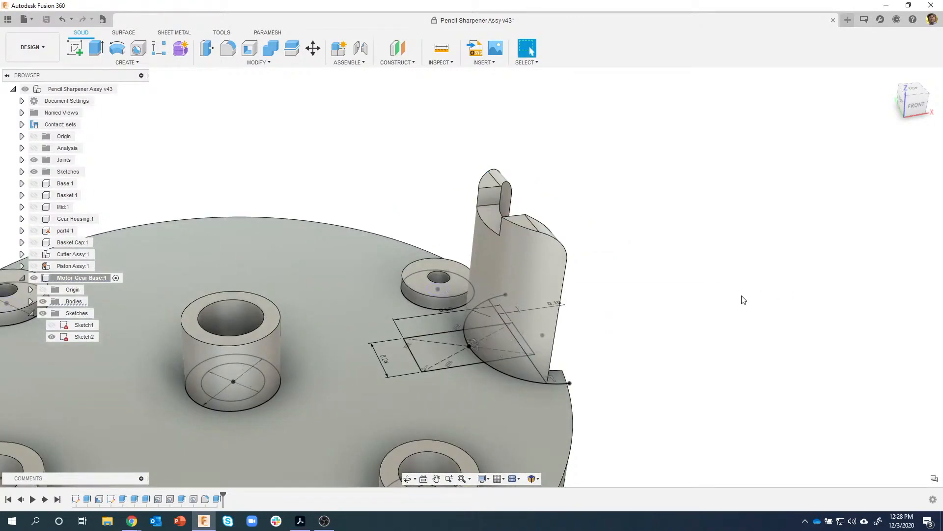
pyautogui.scroll(-3, 743, 297)
pyautogui.keyDown('shift'); pyautogui.moveTo(514, 250); pyautogui.dragTo(503, 267, button='middle'); pyautogui.keyUp('shift')
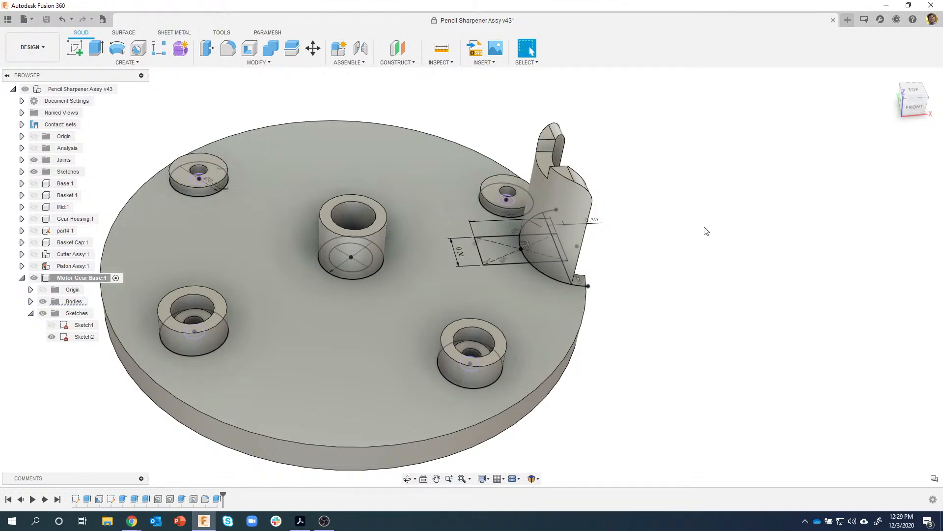
pyautogui.moveTo(687, 239)
pyautogui.keyDown('shift'); pyautogui.mouseDown(button='middle')
pyautogui.moveTo(671, 305)
pyautogui.moveTo(436, 427)
pyautogui.moveTo(397, 409)
pyautogui.moveTo(272, 302)
pyautogui.mouseUp(button='middle'); pyautogui.keyUp('shift')
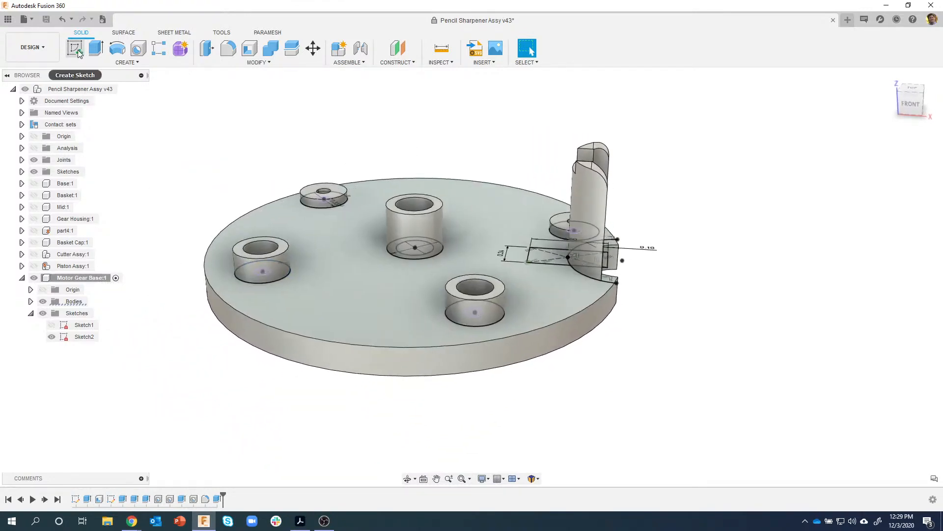
# - Create an empty sketch on the front origin plane and finish it
pyautogui.click(76, 49)
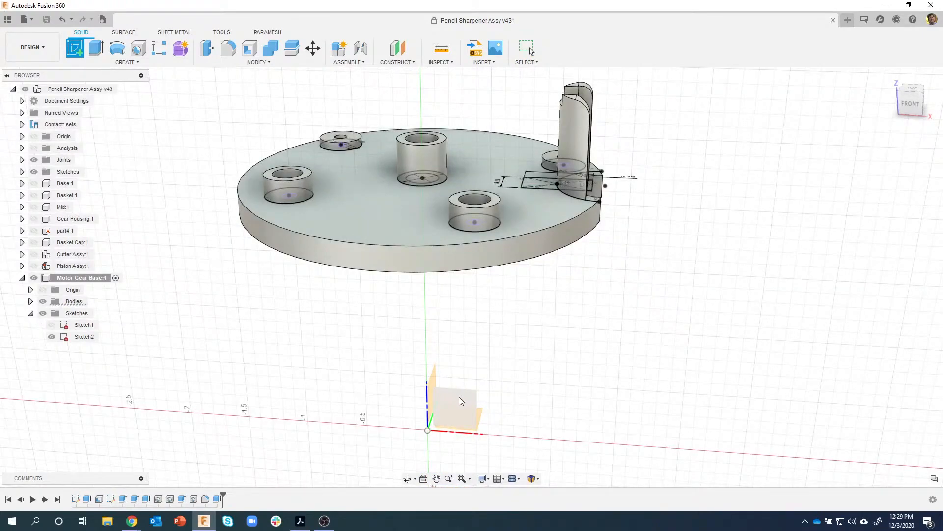
pyautogui.click(461, 401)
pyautogui.moveTo(558, 142); pyautogui.dragTo(514, 321, button='middle')
pyautogui.scroll(3, 521, 182)
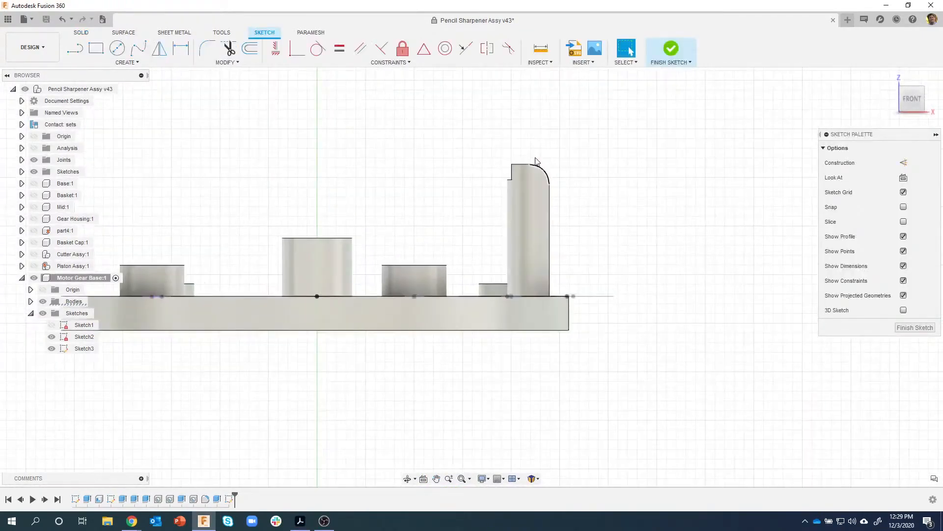
pyautogui.scroll(2, 538, 159)
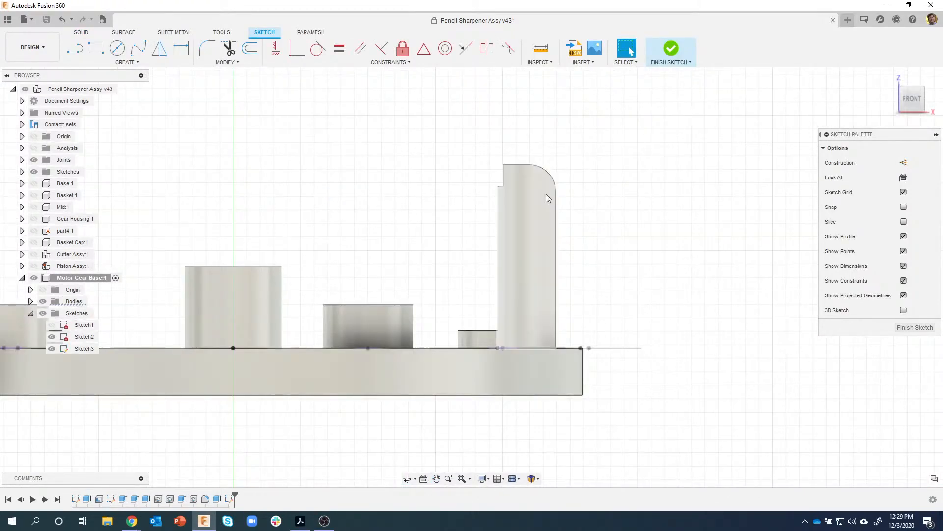
pyautogui.scroll(-2, 582, 287)
pyautogui.scroll(-2, 596, 275)
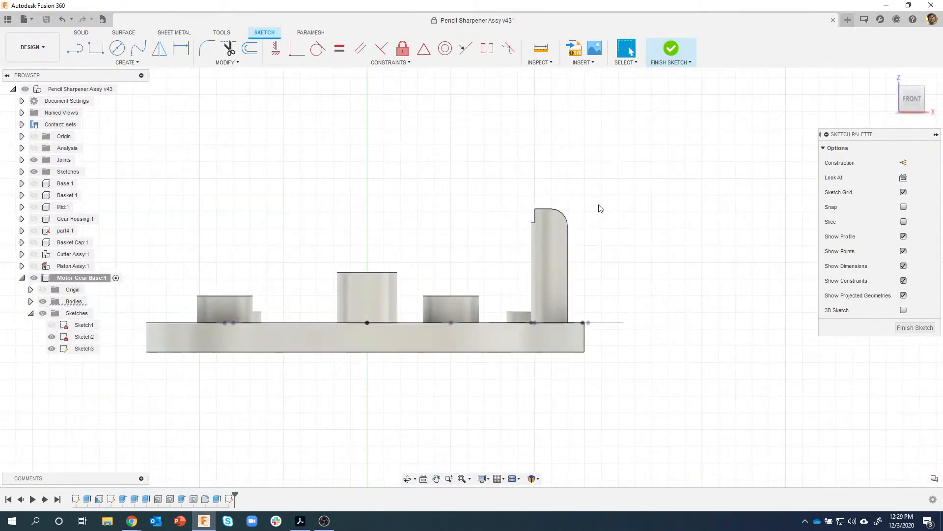
pyautogui.click(669, 51)
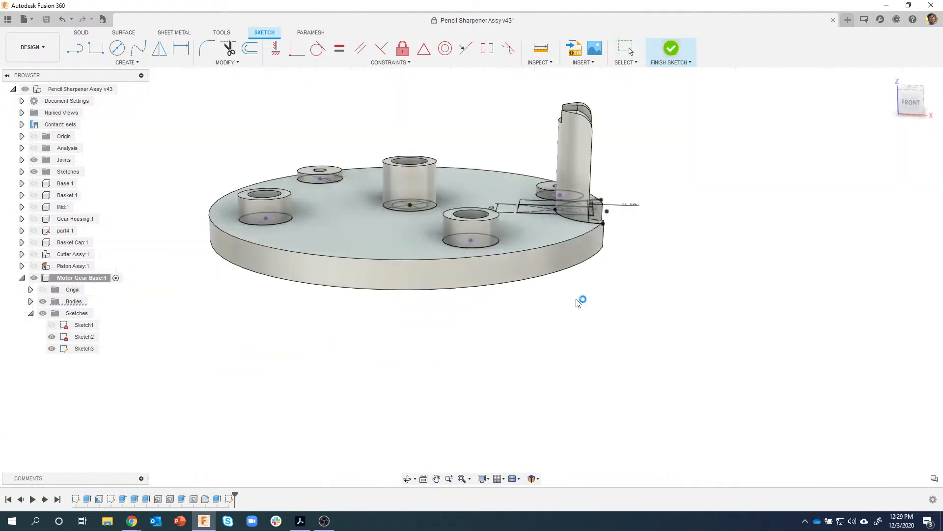
# - Undo the empty sketch and roll the timeline back before Extrude6
pyautogui.hotkey('ctrl', 'z')
pyautogui.hotkey('ctrl', 'z')
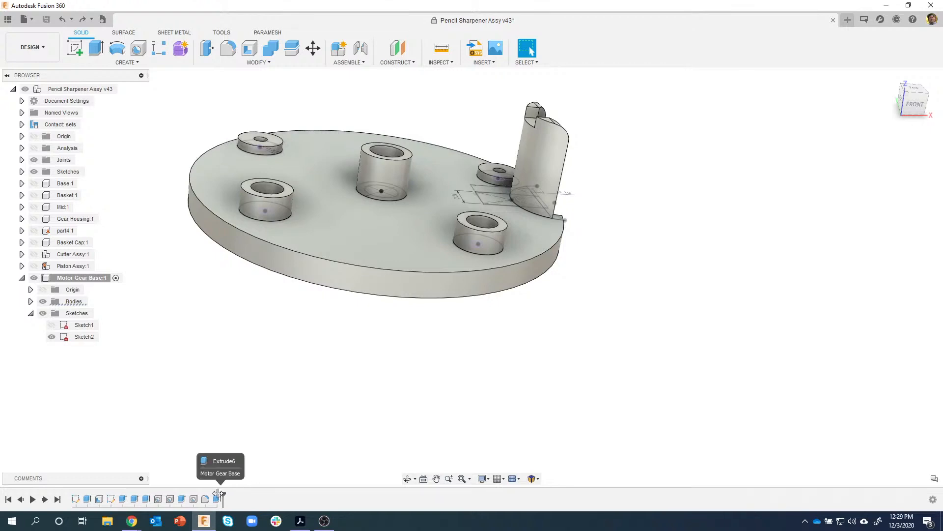
pyautogui.moveTo(216, 493); pyautogui.dragTo(212, 493)
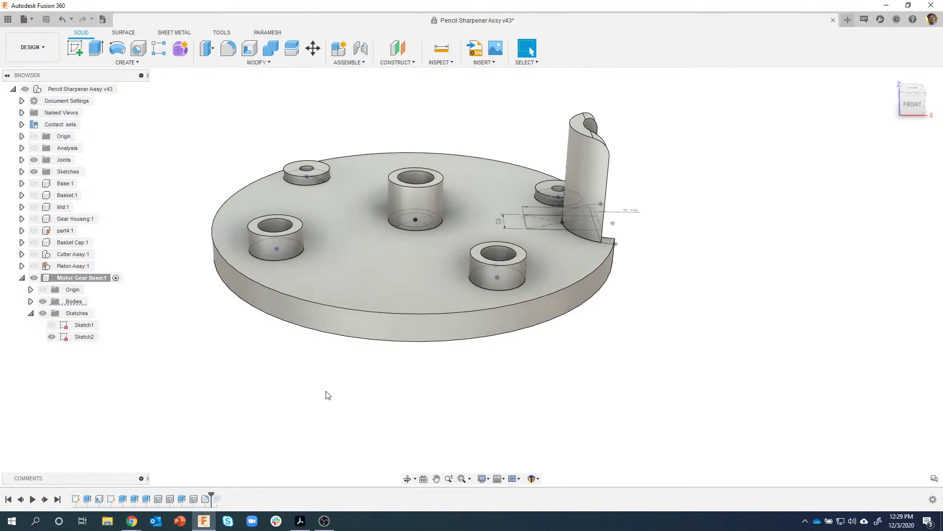
pyautogui.click(75, 48)
# - Start a sketch on the front plane and project the tall post's face into it
pyautogui.click(488, 422)
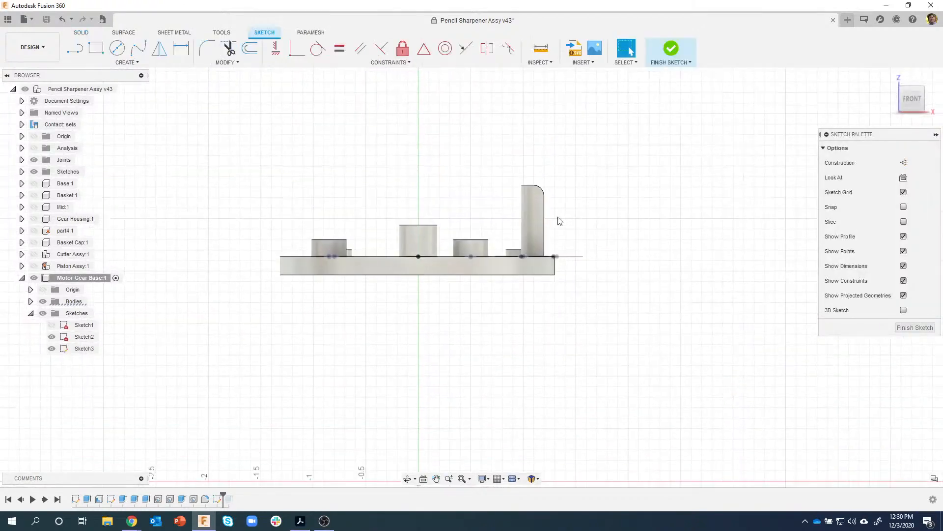
pyautogui.scroll(1, 488, 163)
pyautogui.press('p')
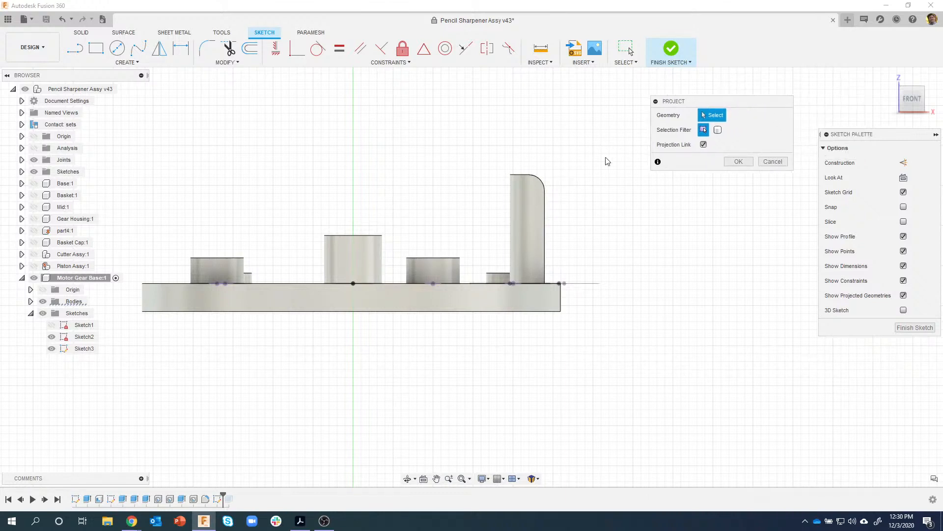
pyautogui.click(526, 210)
pyautogui.click(737, 162)
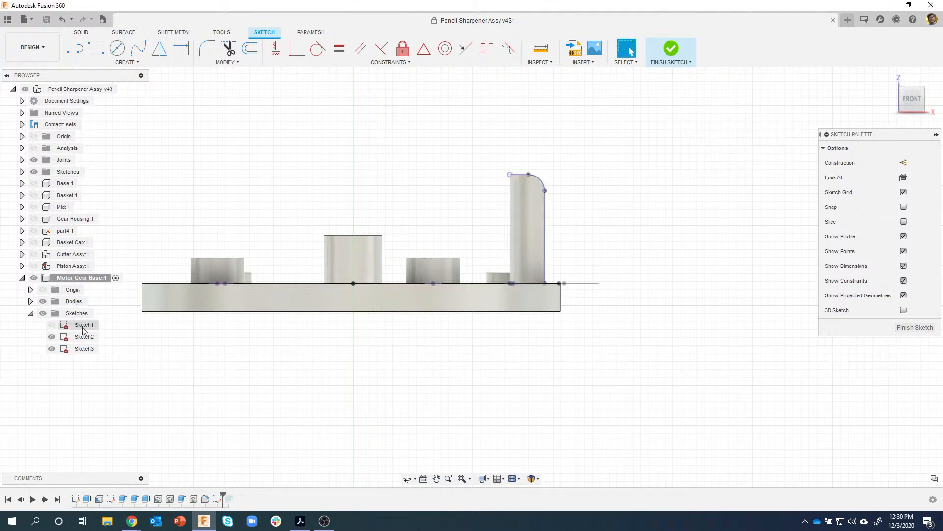
pyautogui.click(43, 302)
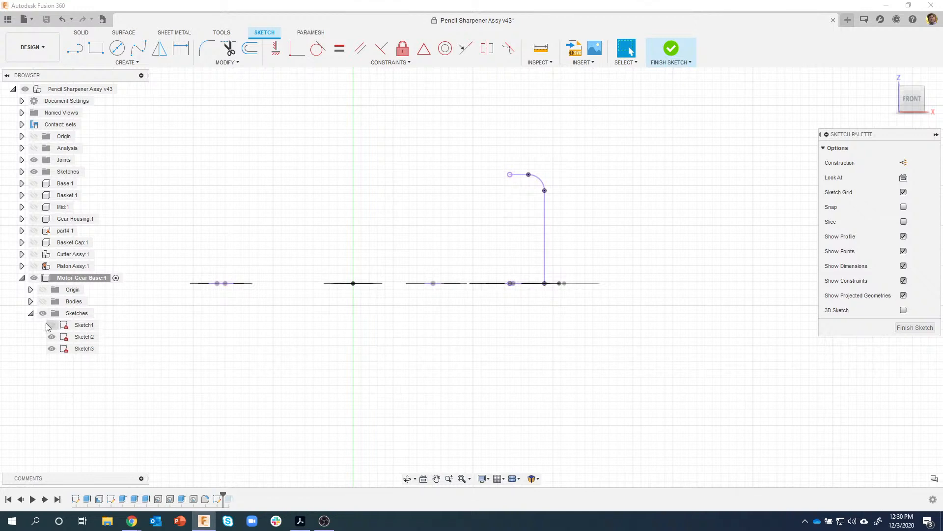
pyautogui.click(43, 301)
# - Replace the post projection with a projection of the whole base body, Body1
pyautogui.hotkey('ctrl', 'z')
pyautogui.hotkey('ctrl', 'z')
pyautogui.hotkey('ctrl', 'z')
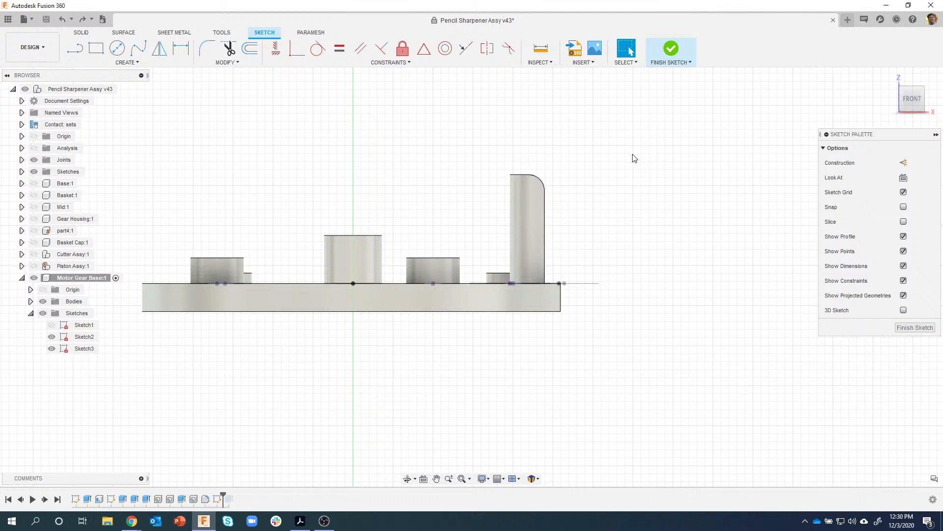
pyautogui.press('p')
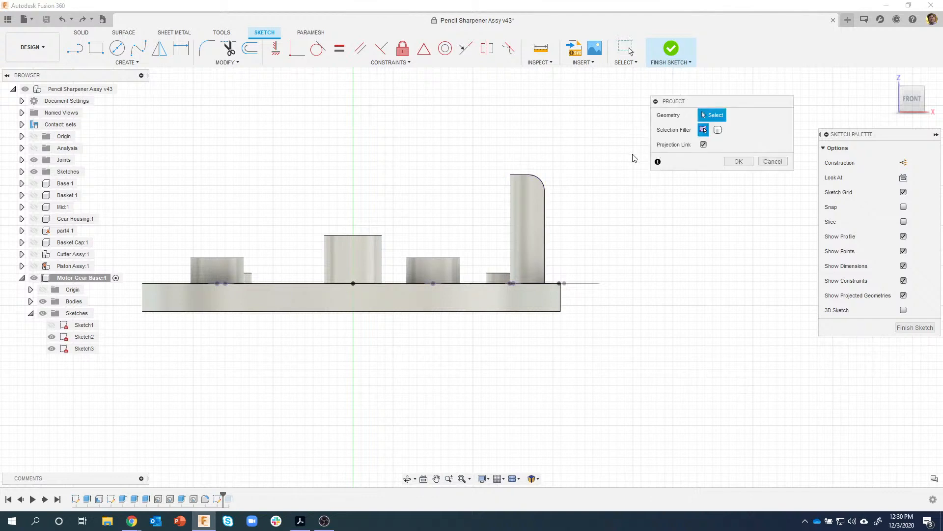
pyautogui.click(717, 131)
pyautogui.click(533, 199)
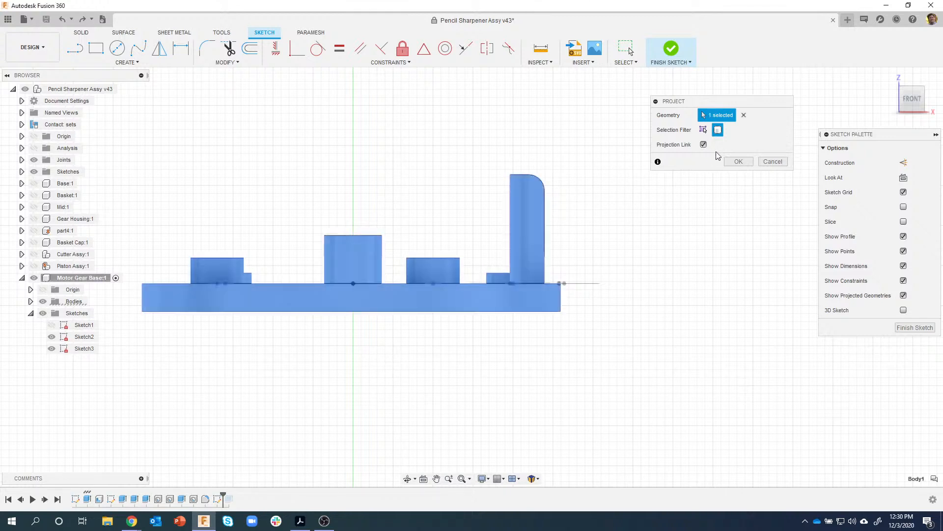
pyautogui.click(738, 162)
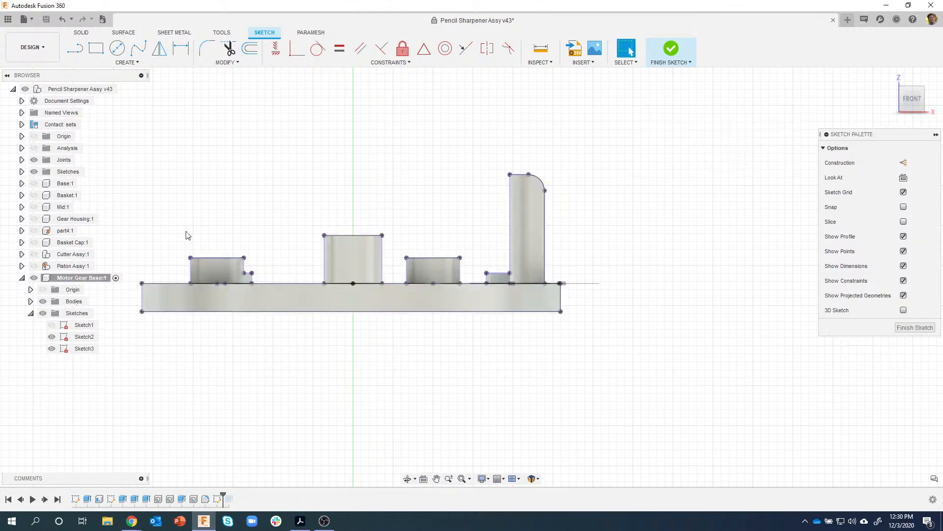
# - Toggle the solid bodies' visibility to check the projected base outline
pyautogui.click(43, 303)
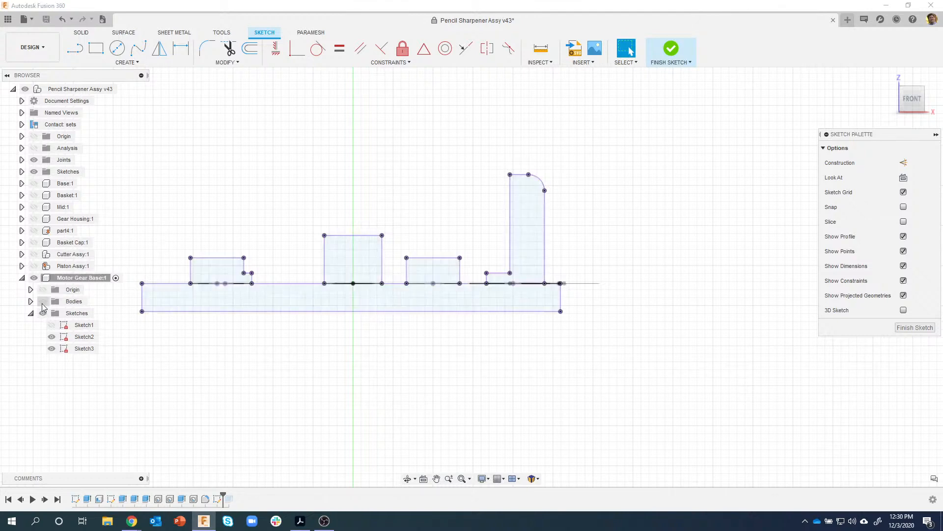
pyautogui.click(42, 303)
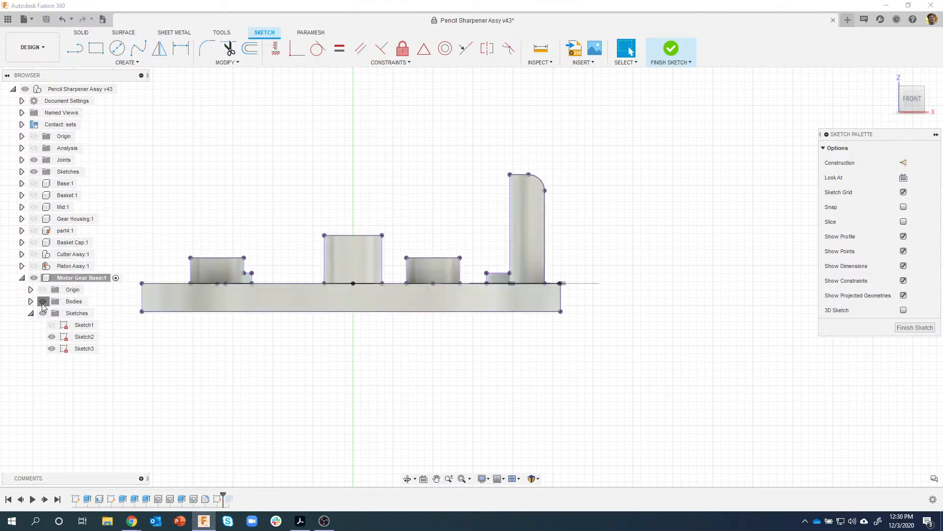
pyautogui.click(43, 304)
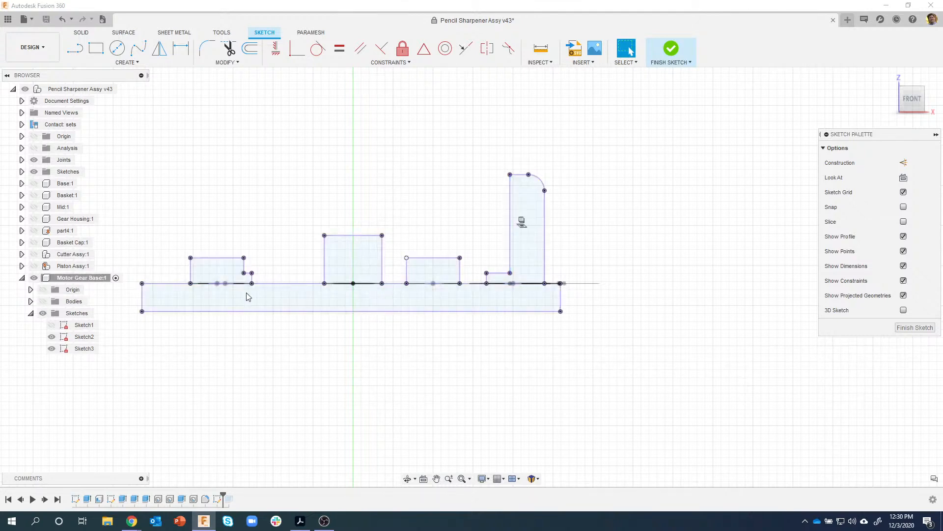
pyautogui.click(43, 302)
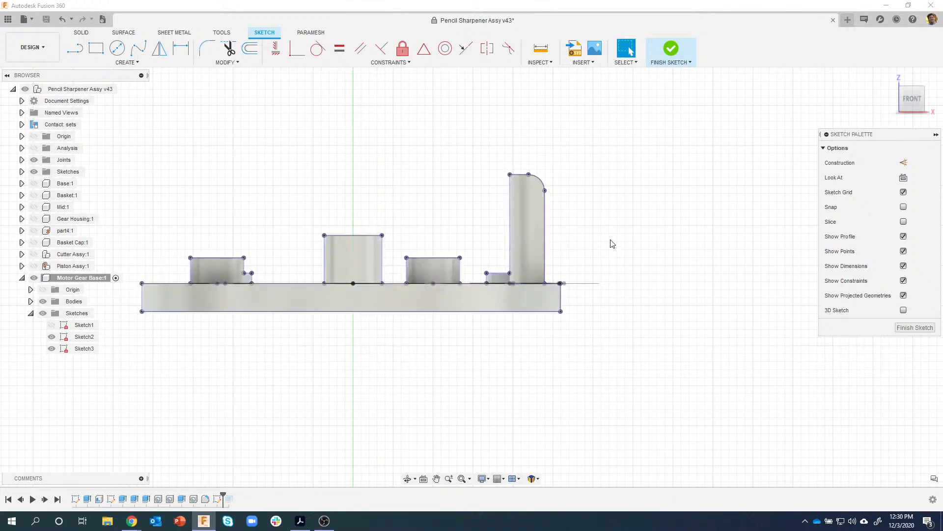
pyautogui.moveTo(585, 219); pyautogui.dragTo(647, 213, button='middle')
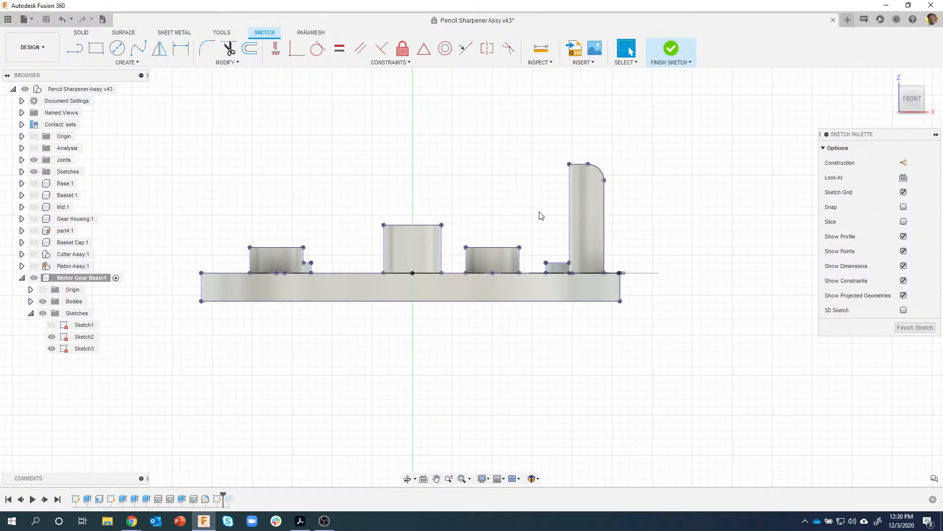
# - Draw a 0.43 in horizontal construction line left from the tall post near its top
pyautogui.press('l')
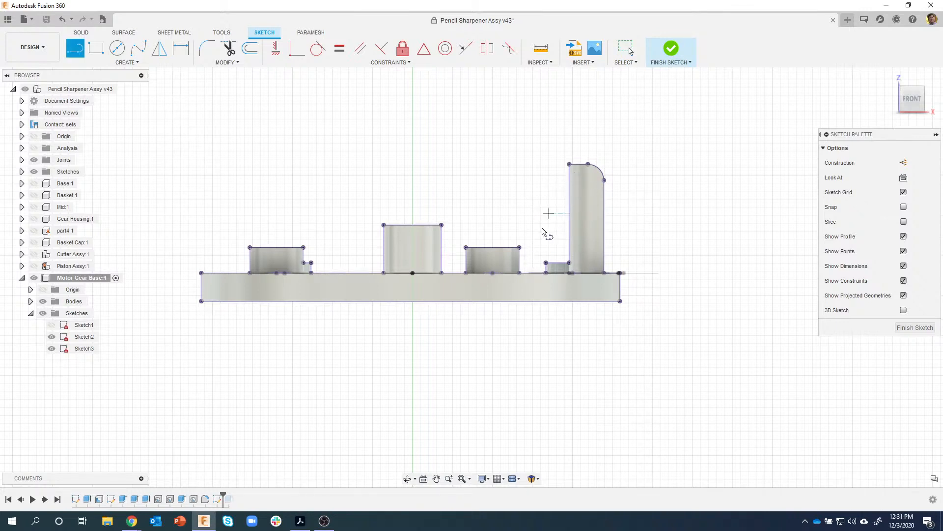
pyautogui.click(569, 189)
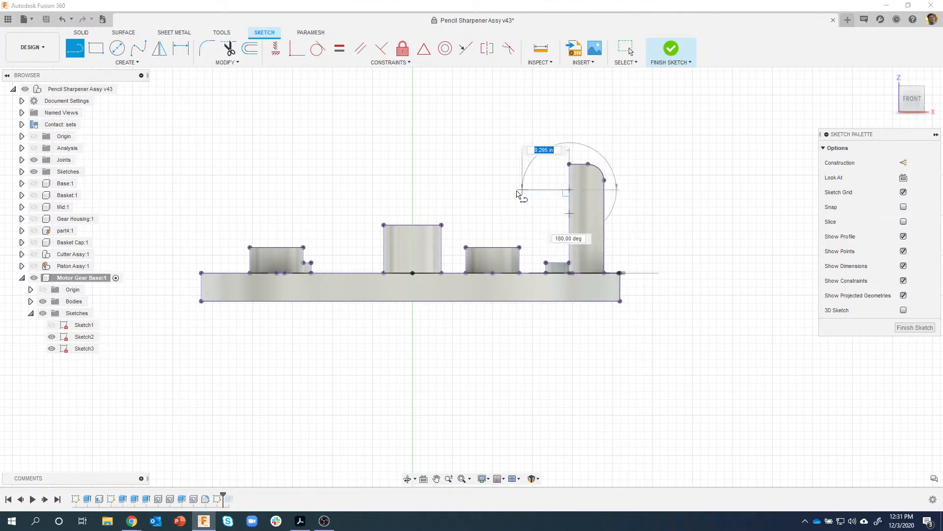
pyautogui.click(500, 189)
pyautogui.press('Escape')
pyautogui.press('Escape')
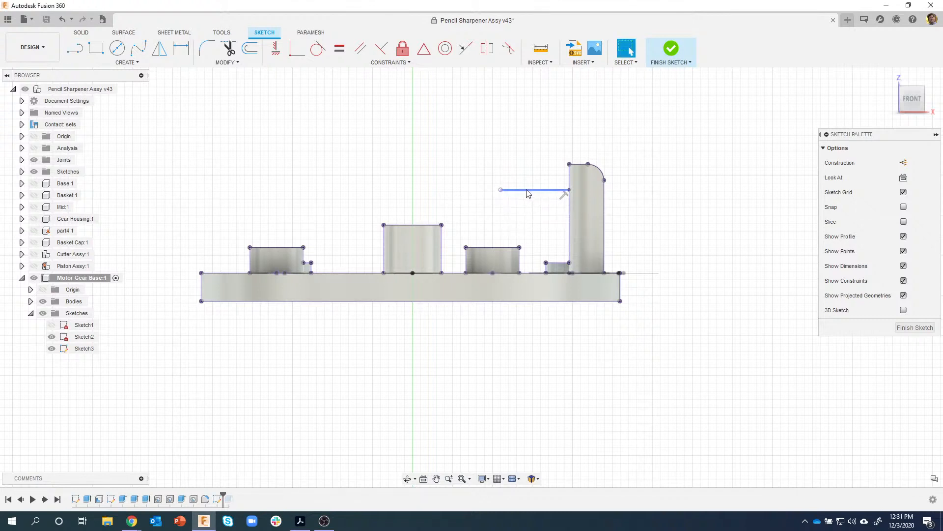
pyautogui.click(526, 191)
pyautogui.click(903, 163)
pyautogui.click(636, 146)
pyautogui.scroll(3, 568, 163)
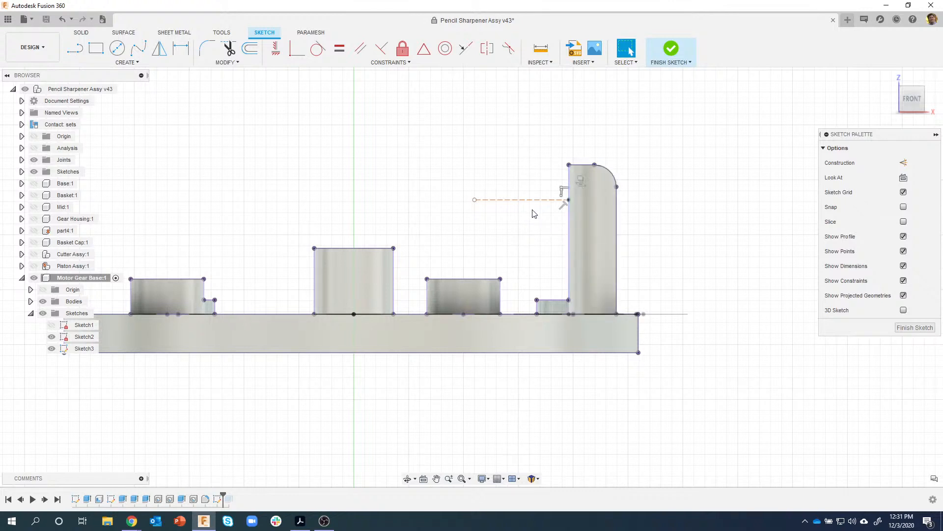
pyautogui.moveTo(530, 196)
pyautogui.mouseDown()
pyautogui.moveTo(531, 183)
pyautogui.moveTo(534, 211)
pyautogui.moveTo(531, 186)
pyautogui.moveTo(517, 208)
pyautogui.moveTo(516, 199)
pyautogui.mouseUp()
# - Dimension the construction line 0.08 in below the post top
pyautogui.click(707, 198)
pyautogui.press('d')
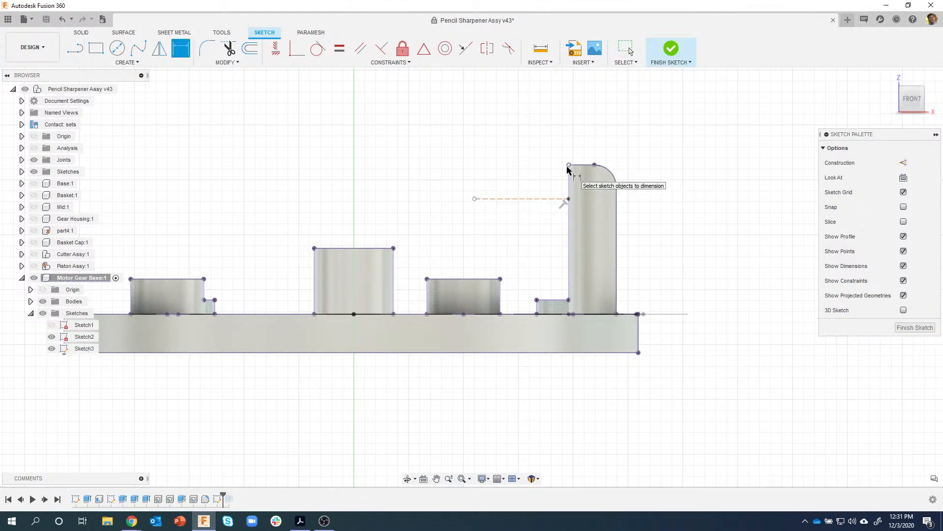
pyautogui.click(569, 199)
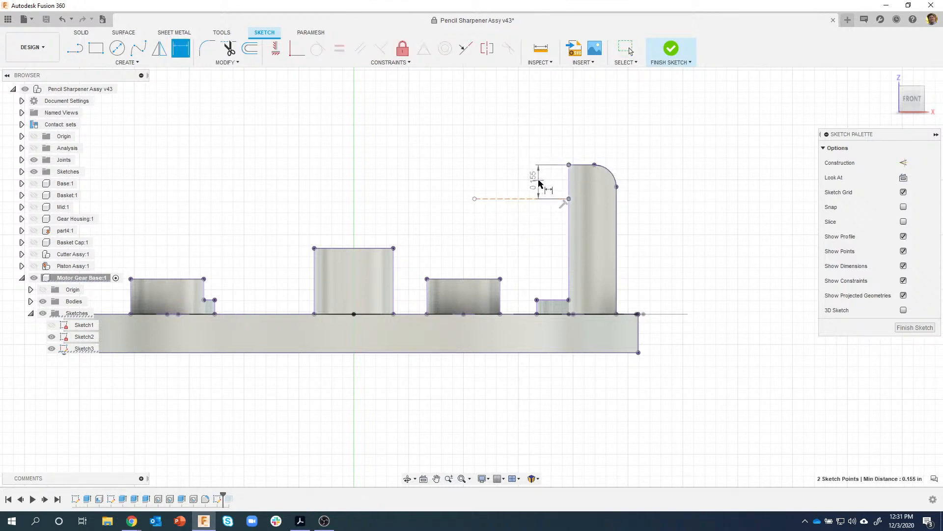
pyautogui.click(539, 183)
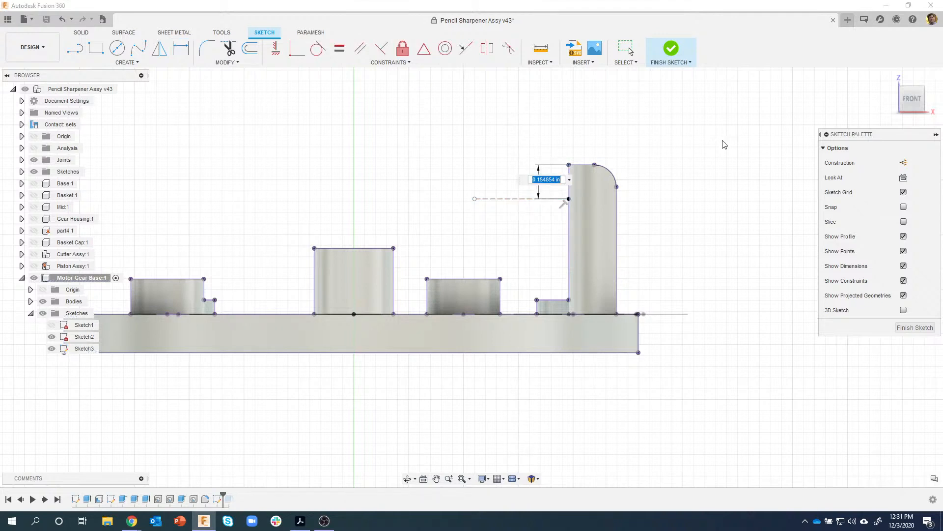
pyautogui.press('BackSpace')
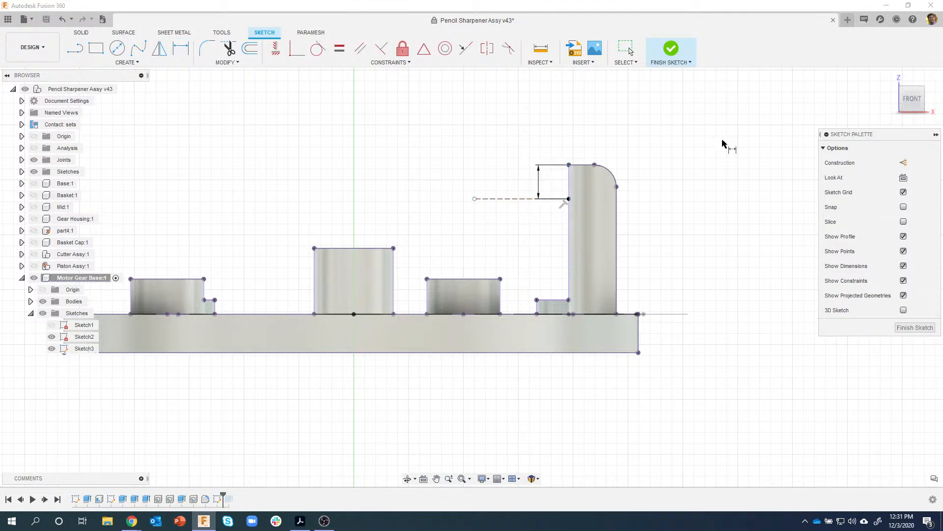
pyautogui.press('Return')
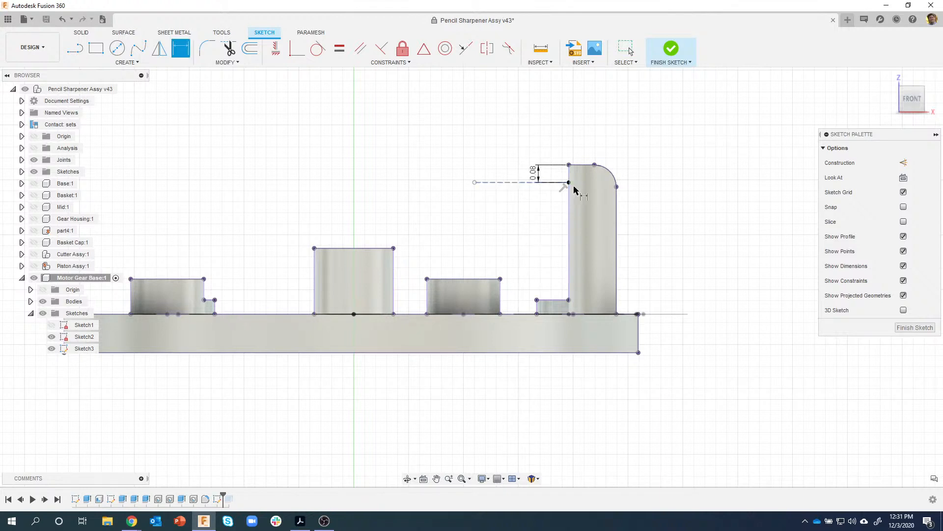
# - Draw a slanted line from the construction line's end to the base at 70°, then finish the sketch
pyautogui.press('l')
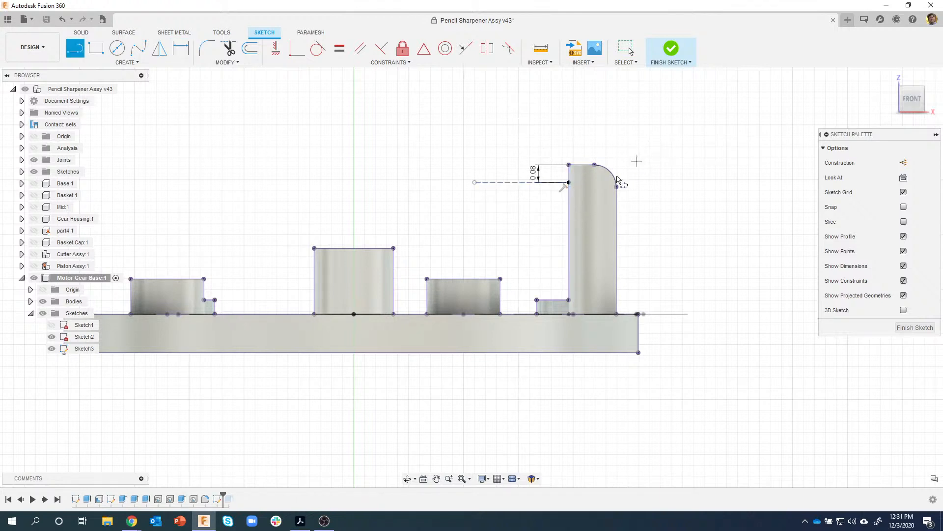
pyautogui.click(570, 182)
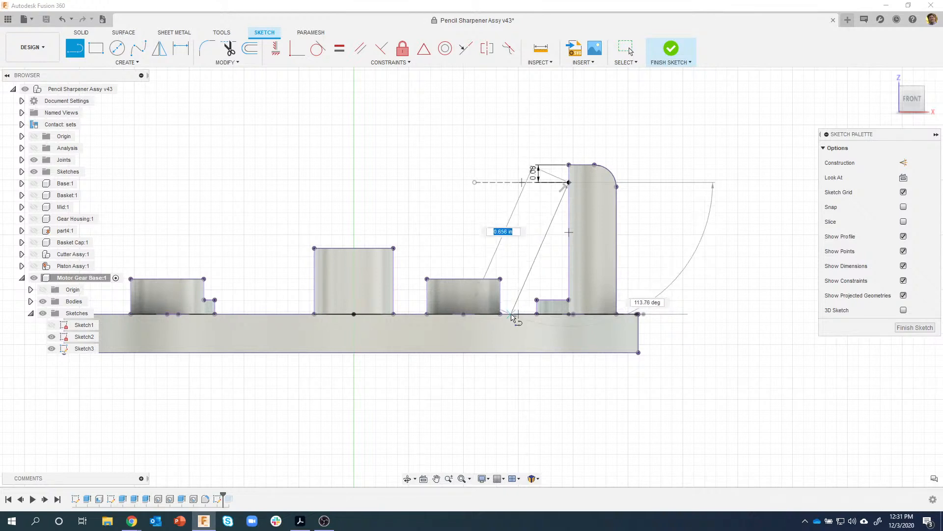
pyautogui.doubleClick(511, 315)
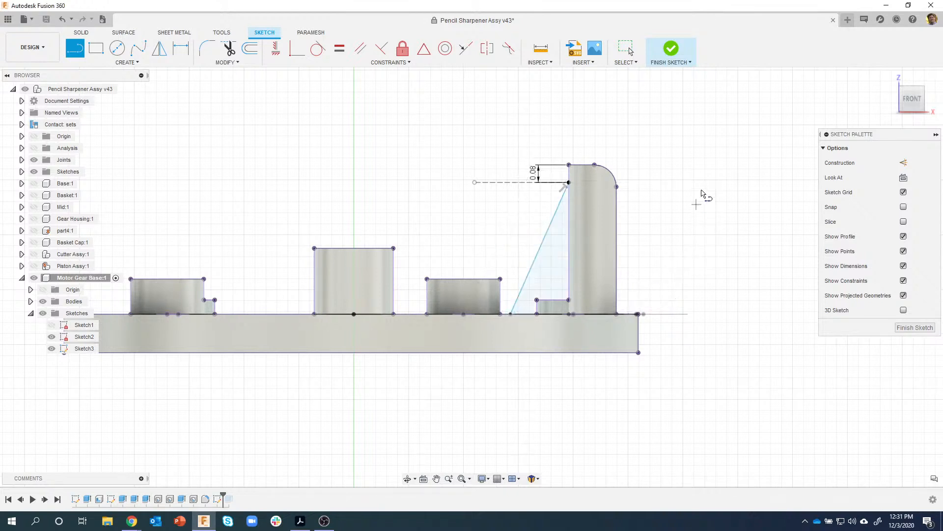
pyautogui.press('Escape')
pyautogui.press('d')
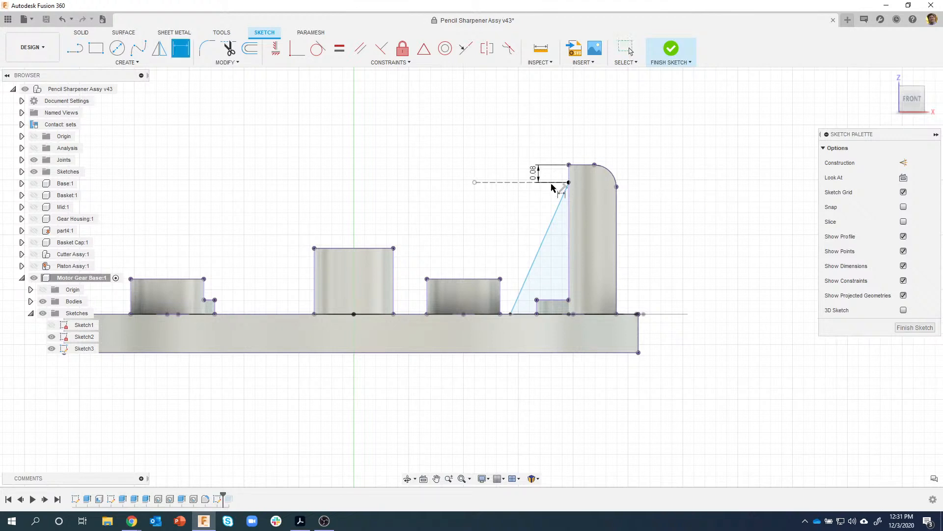
pyautogui.click(546, 235)
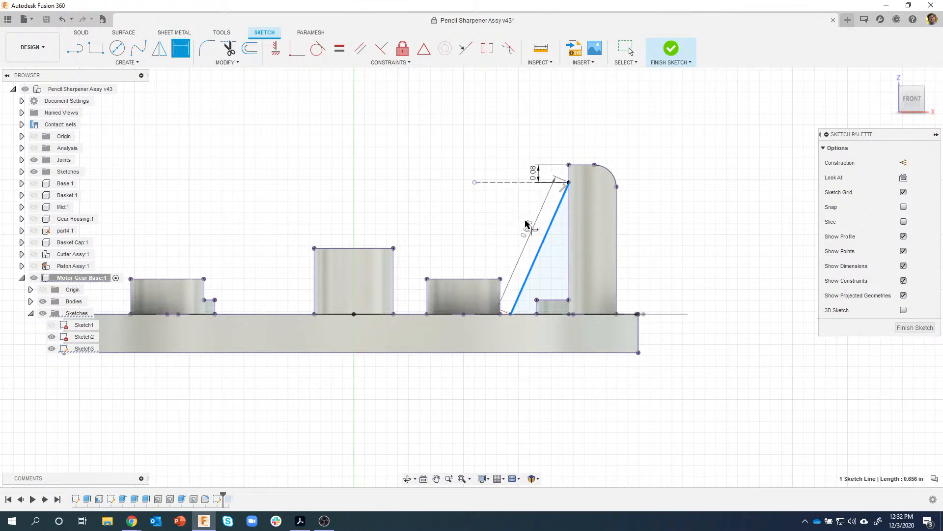
pyautogui.click(506, 183)
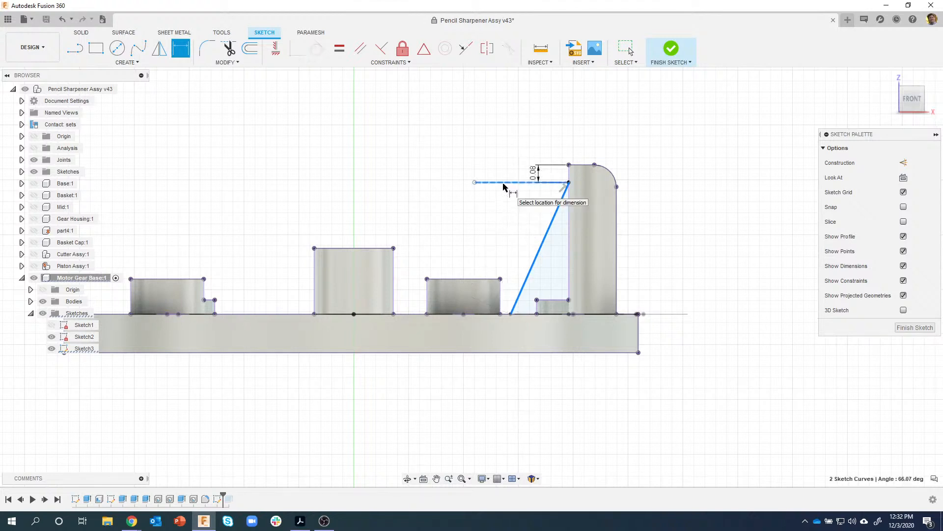
pyautogui.click(510, 224)
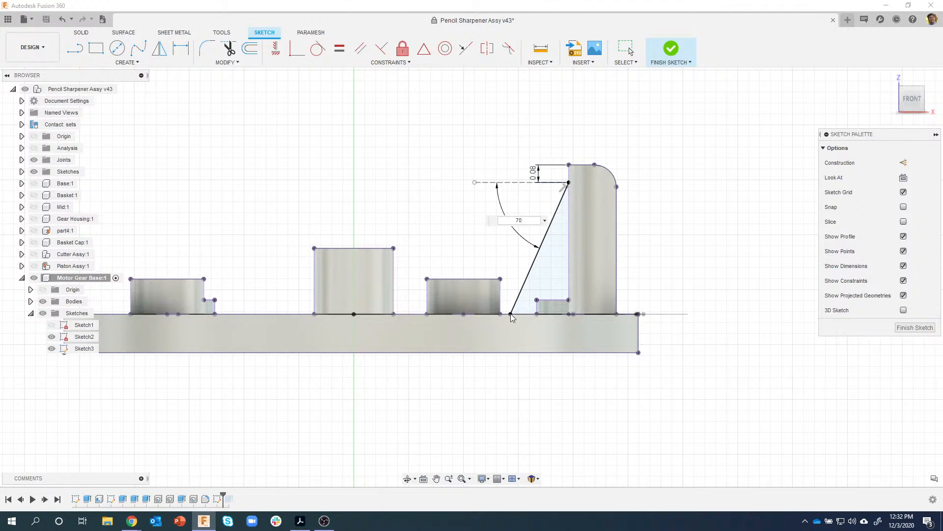
pyautogui.press('Return')
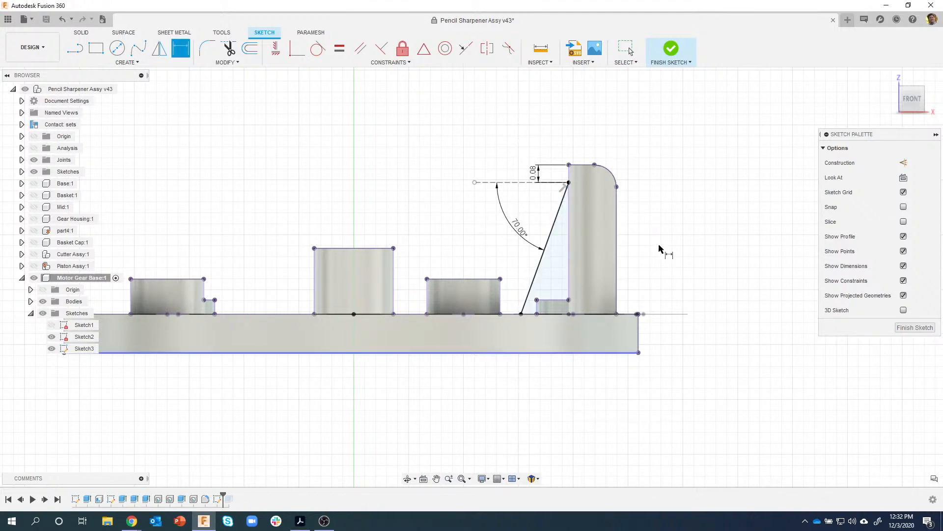
pyautogui.click(672, 48)
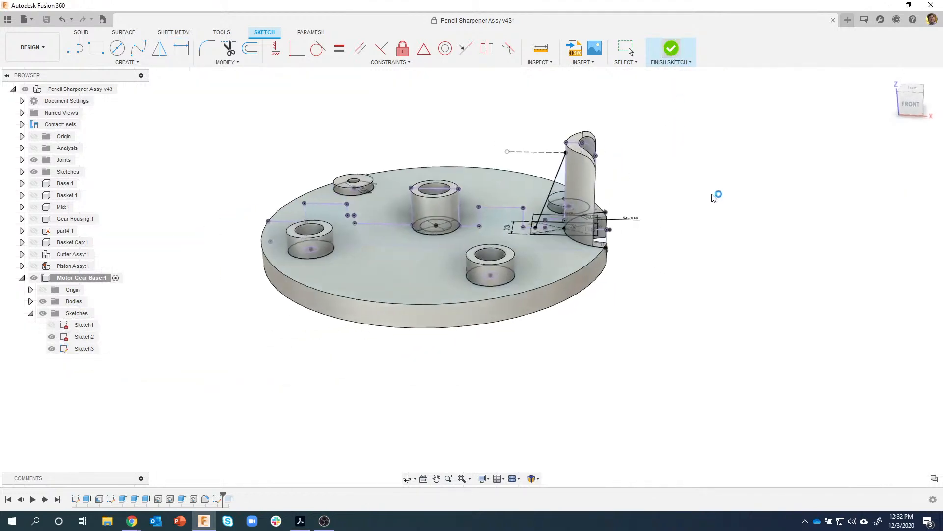
# - Start a Rib feature on Sketch3's diagonal line
pyautogui.keyDown('shift'); pyautogui.moveTo(717, 194); pyautogui.dragTo(670, 195, button='middle'); pyautogui.keyUp('shift')
pyautogui.scroll(3, 452, 153)
pyautogui.keyDown('shift'); pyautogui.moveTo(465, 141); pyautogui.dragTo(537, 153, button='middle'); pyautogui.keyUp('shift')
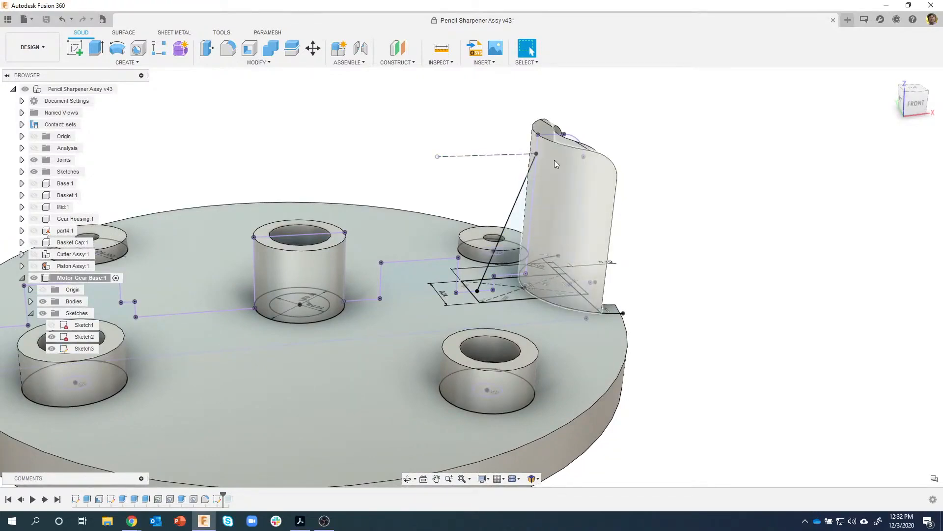
pyautogui.keyDown('shift'); pyautogui.moveTo(550, 155); pyautogui.dragTo(449, 283, button='middle'); pyautogui.keyUp('shift')
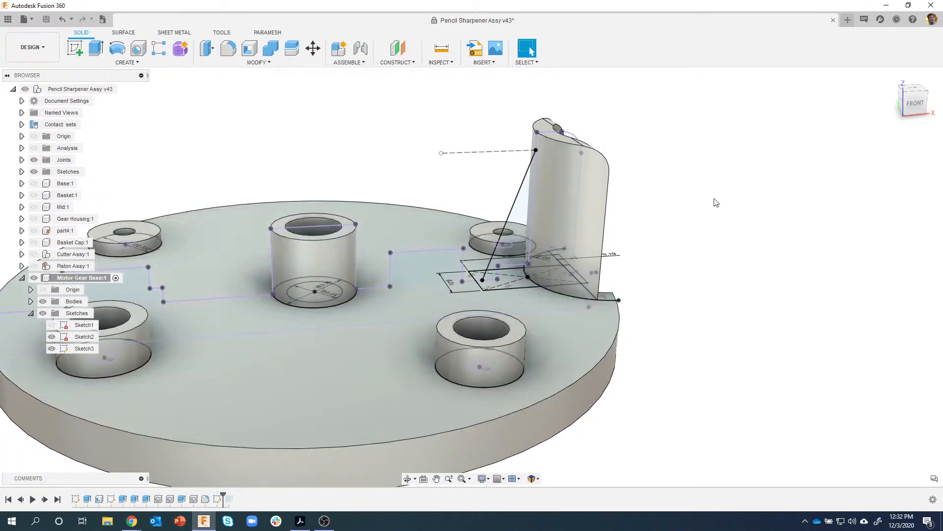
pyautogui.scroll(-3, 713, 207)
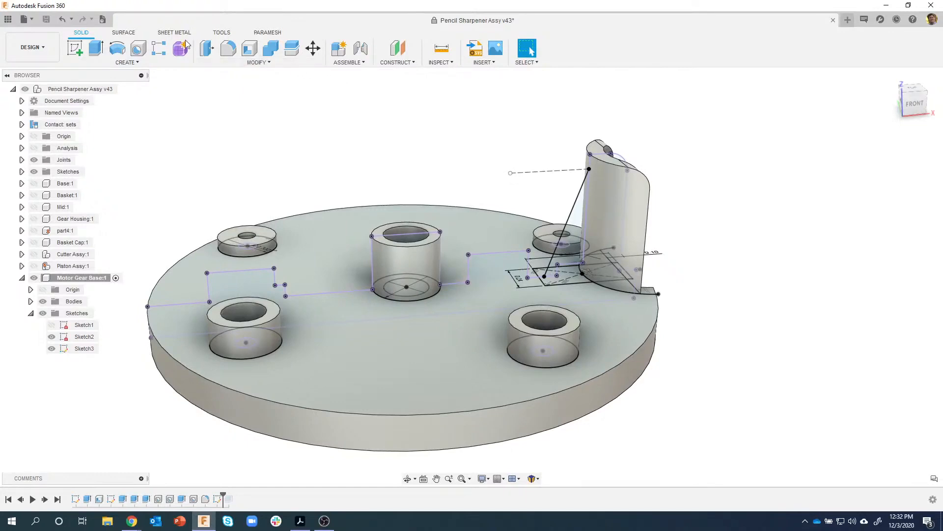
pyautogui.click(131, 62)
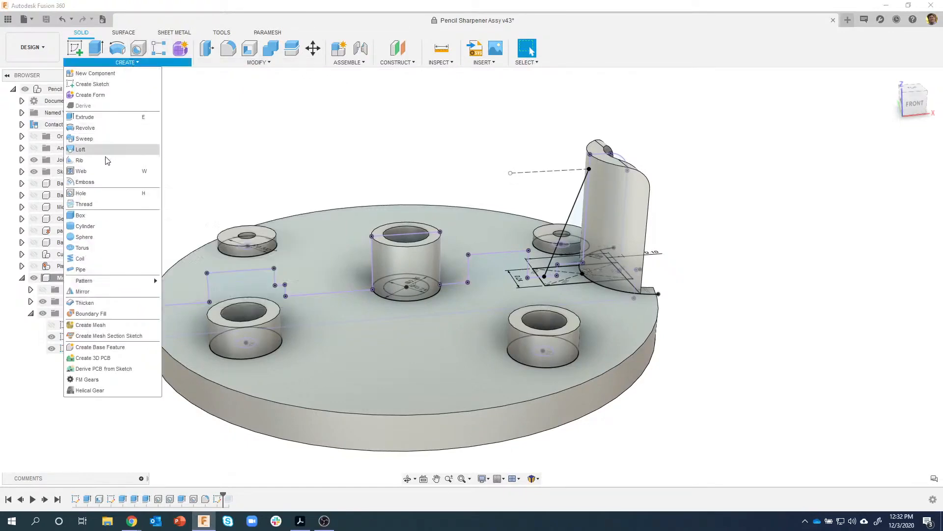
pyautogui.click(81, 160)
pyautogui.scroll(3, 552, 110)
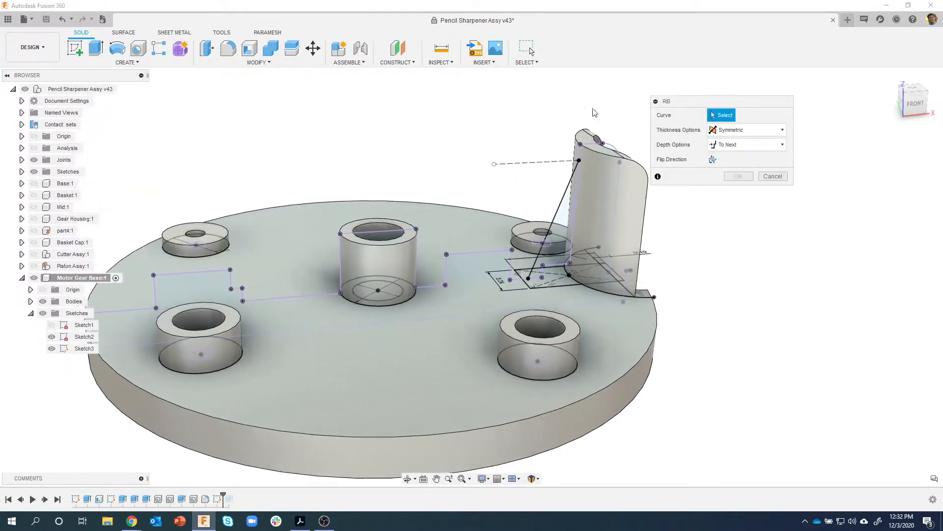
pyautogui.click(583, 189)
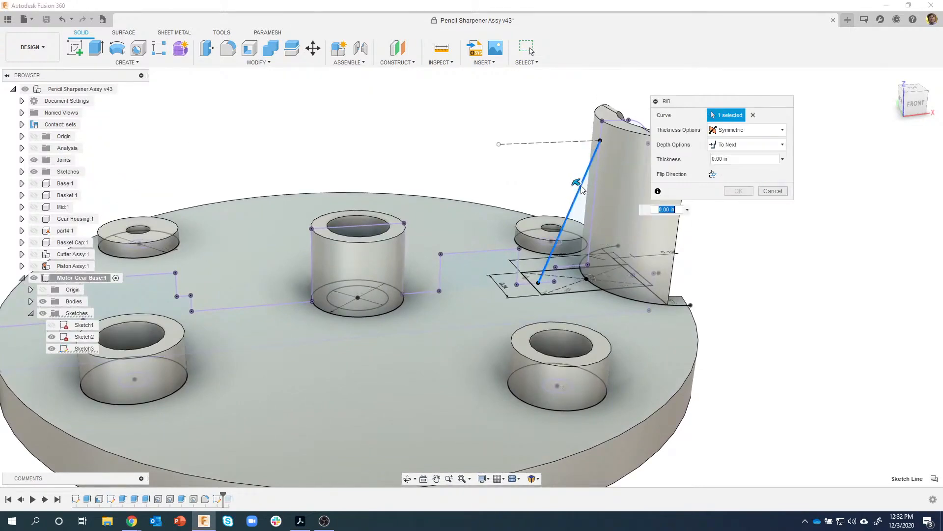
pyautogui.keyDown('shift'); pyautogui.moveTo(583, 189); pyautogui.dragTo(535, 198, button='middle'); pyautogui.keyUp('shift')
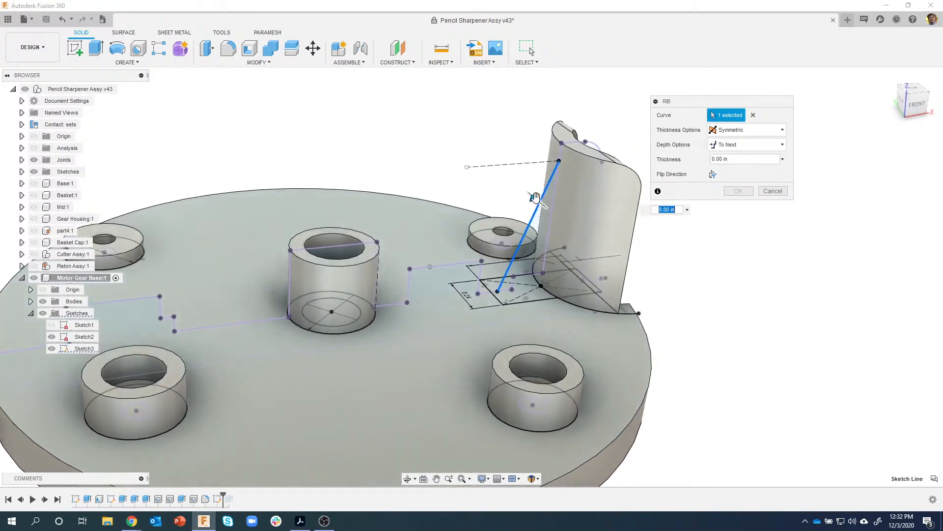
pyautogui.moveTo(534, 199); pyautogui.dragTo(533, 197)
pyautogui.keyDown('shift'); pyautogui.moveTo(533, 197); pyautogui.dragTo(541, 137, button='middle'); pyautogui.keyUp('shift')
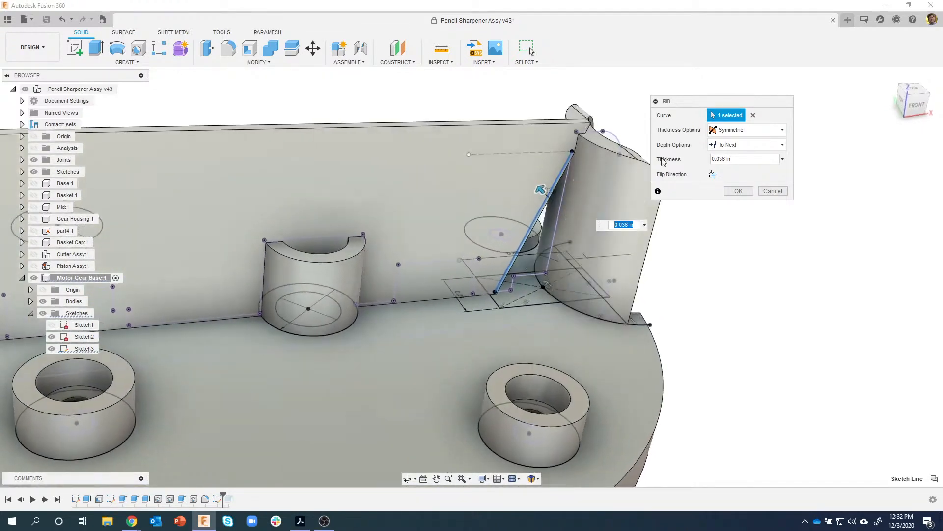
# - Flip the rib direction, set its thickness to 0.05 in, and create it
pyautogui.click(713, 175)
pyautogui.keyDown('shift'); pyautogui.moveTo(713, 178); pyautogui.dragTo(538, 190, button='middle'); pyautogui.keyUp('shift')
pyautogui.moveTo(538, 189); pyautogui.dragTo(530, 183)
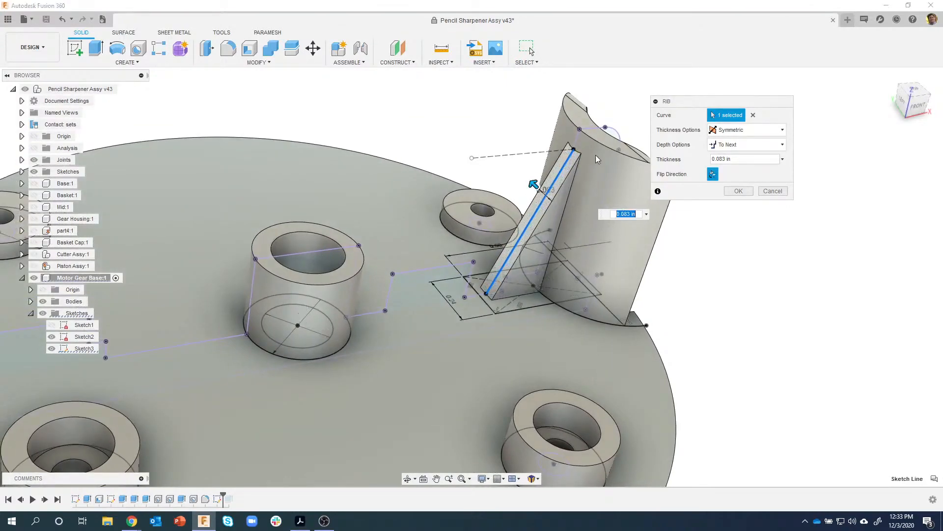
pyautogui.keyDown('shift'); pyautogui.moveTo(594, 168); pyautogui.dragTo(592, 173, button='middle'); pyautogui.keyUp('shift')
pyautogui.scroll(3, 592, 173)
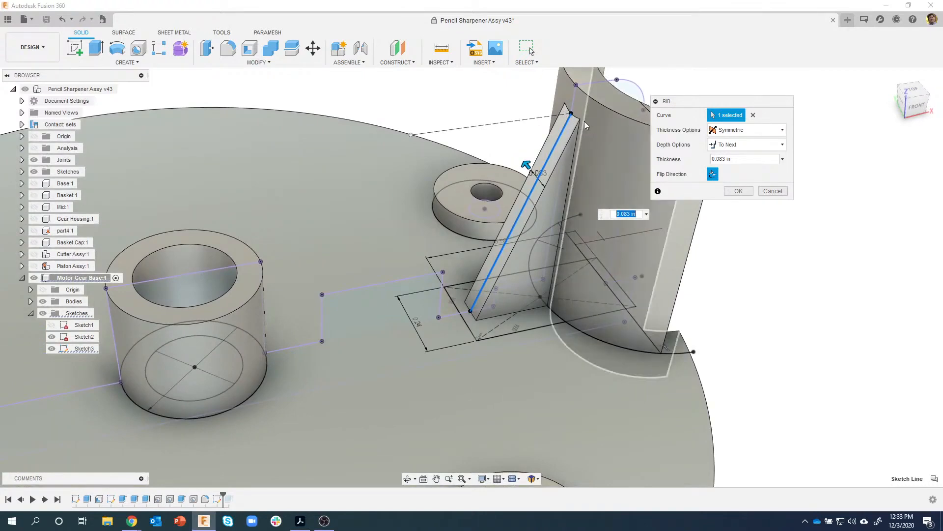
pyautogui.keyDown('shift'); pyautogui.moveTo(598, 142); pyautogui.dragTo(584, 167, button='middle'); pyautogui.keyUp('shift')
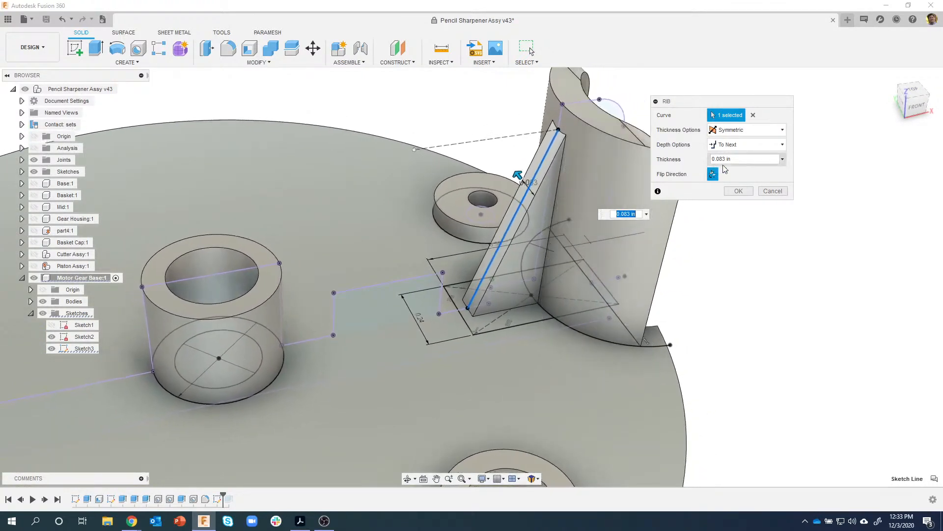
pyautogui.click(744, 161)
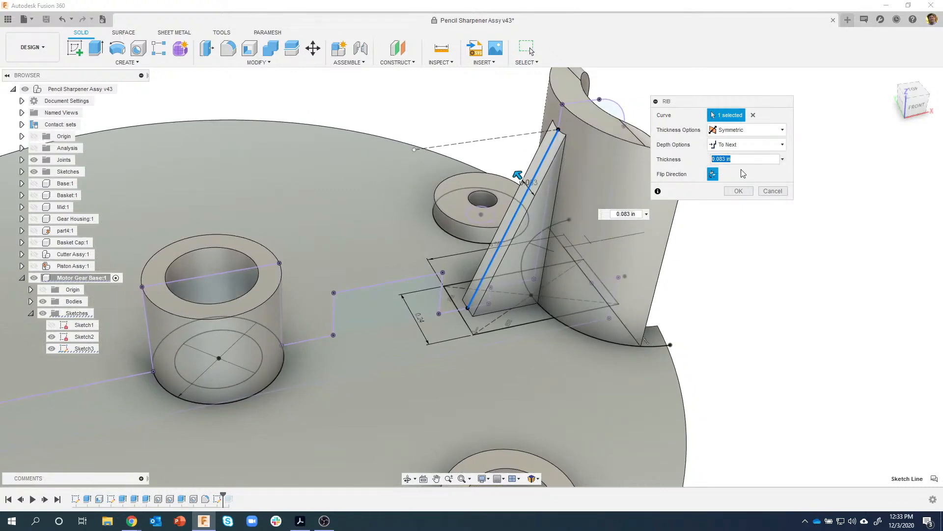
pyautogui.write('.05')
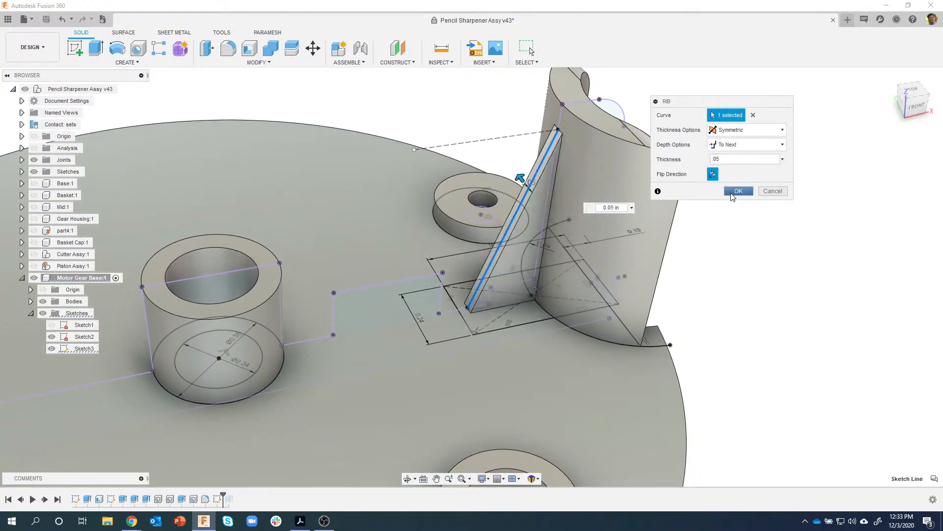
pyautogui.click(738, 191)
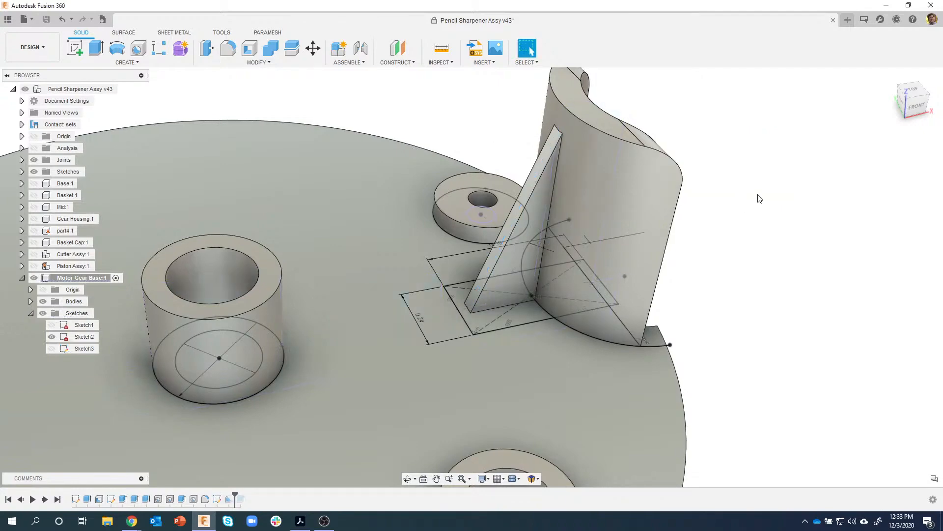
# - Drag the timeline marker to the end so Extrude6's top slot reappears beside the rib
pyautogui.scroll(-5, 757, 197)
pyautogui.keyDown('shift'); pyautogui.moveTo(641, 160); pyautogui.dragTo(603, 182, button='middle'); pyautogui.keyUp('shift')
pyautogui.scroll(-1, 602, 183)
pyautogui.keyDown('shift'); pyautogui.moveTo(736, 200); pyautogui.dragTo(678, 183, button='middle'); pyautogui.keyUp('shift')
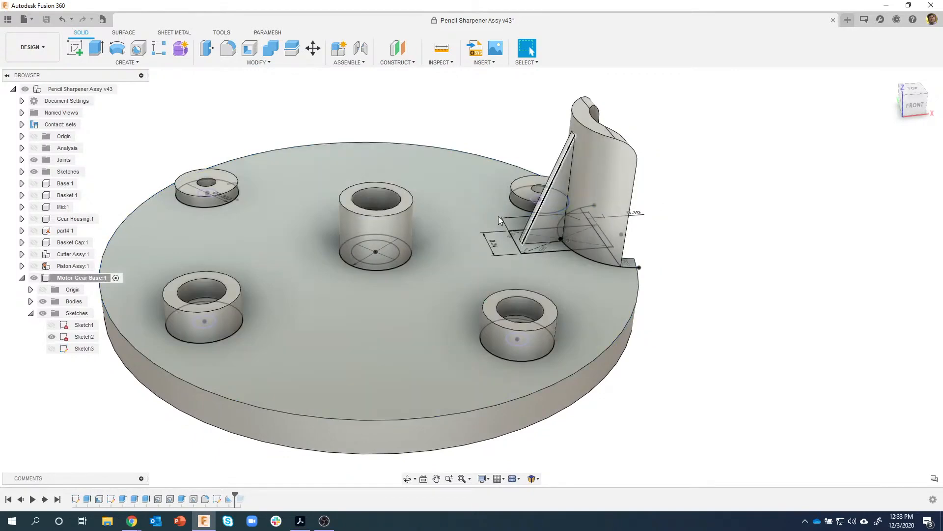
pyautogui.keyDown('shift'); pyautogui.moveTo(739, 209); pyautogui.dragTo(259, 486, button='middle'); pyautogui.keyUp('shift')
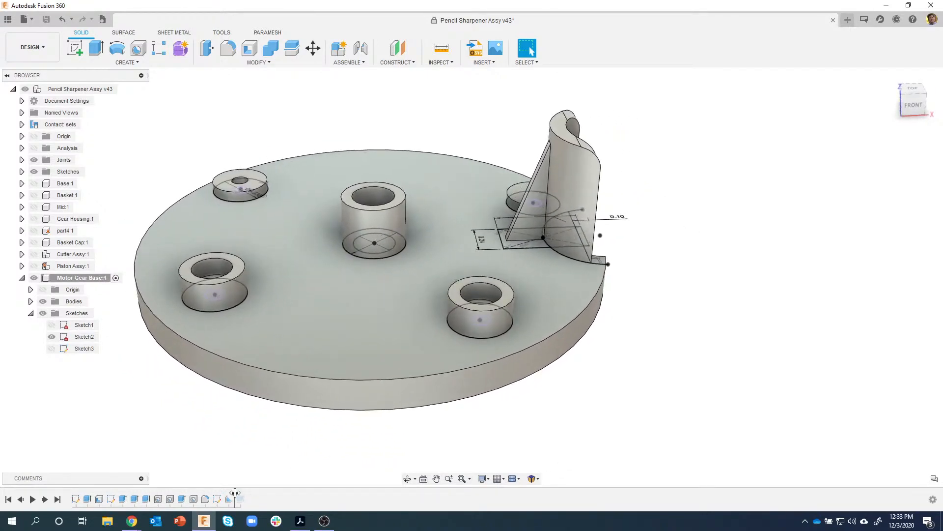
pyautogui.moveTo(236, 493); pyautogui.dragTo(246, 494)
pyautogui.moveTo(654, 256)
pyautogui.keyDown('shift'); pyautogui.mouseDown(button='middle')
pyautogui.moveTo(652, 242)
pyautogui.moveTo(545, 133)
pyautogui.moveTo(522, 148)
pyautogui.moveTo(520, 250)
pyautogui.moveTo(531, 243)
pyautogui.moveTo(645, 293)
pyautogui.moveTo(634, 305)
pyautogui.mouseUp(button='middle'); pyautogui.keyUp('shift')
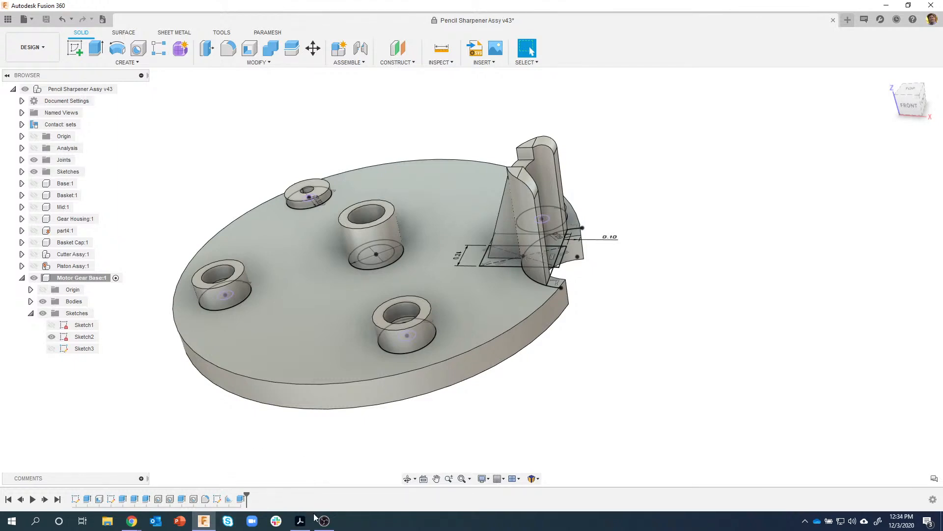
pyautogui.click(299, 521)
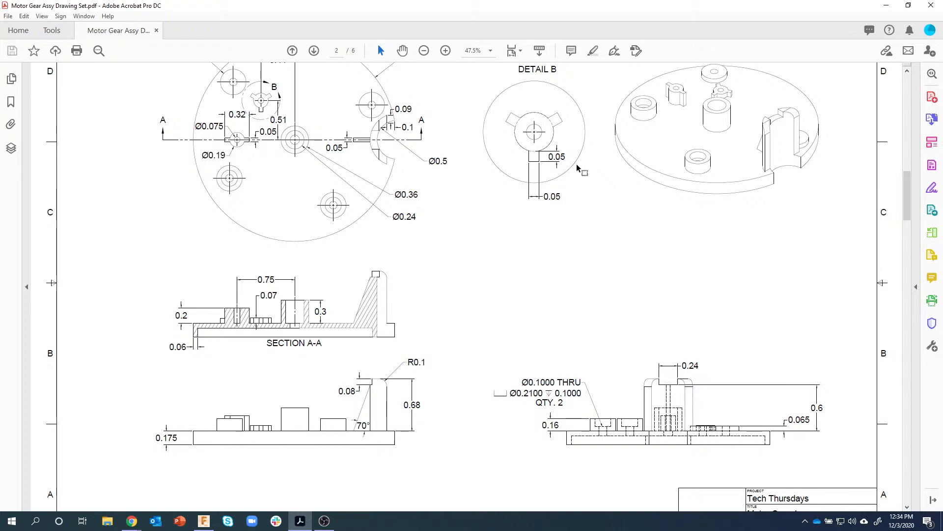
pyautogui.moveTo(907, 177)
pyautogui.mouseDown()
pyautogui.moveTo(907, 139)
pyautogui.moveTo(907, 162)
pyautogui.mouseUp()
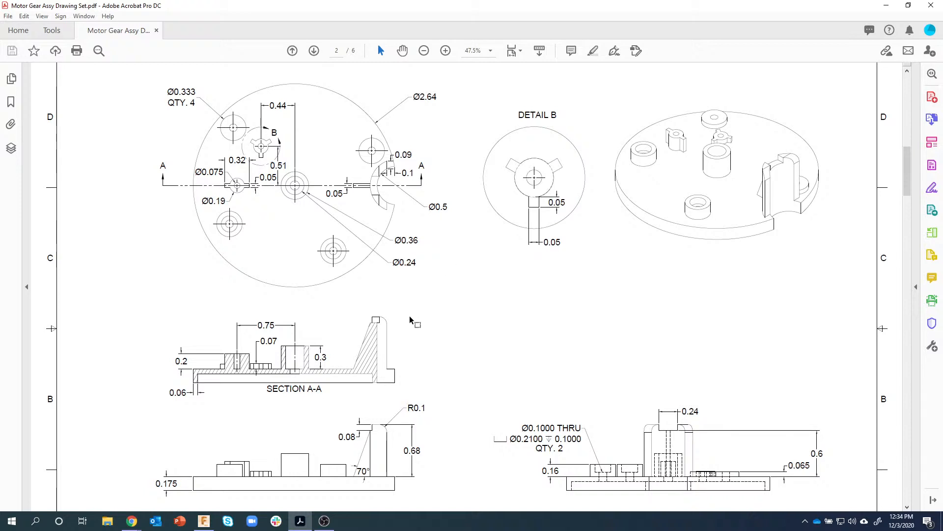
pyautogui.click(203, 521)
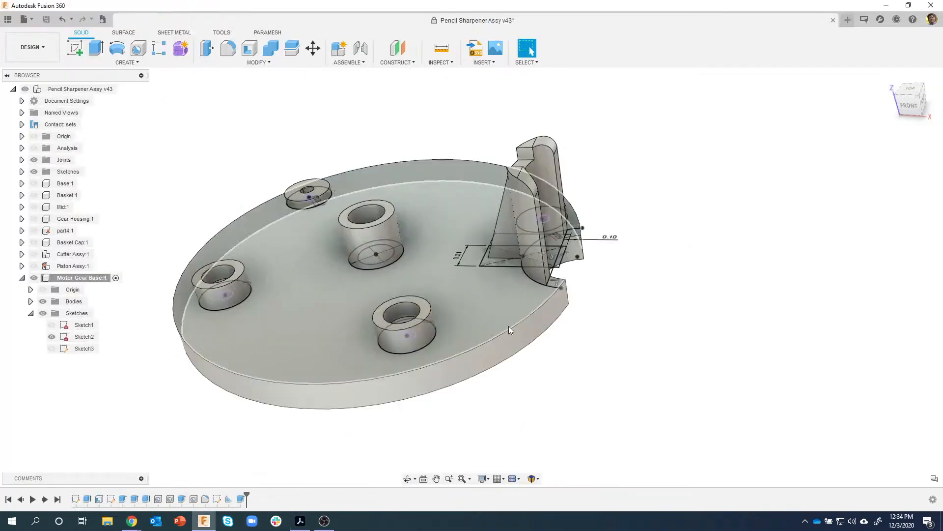
# - Open the base's Sketch2 and draw a 0.075 in diameter circle left of the central boss
pyautogui.keyDown('shift'); pyautogui.moveTo(623, 283); pyautogui.dragTo(661, 319, button='middle'); pyautogui.keyUp('shift')
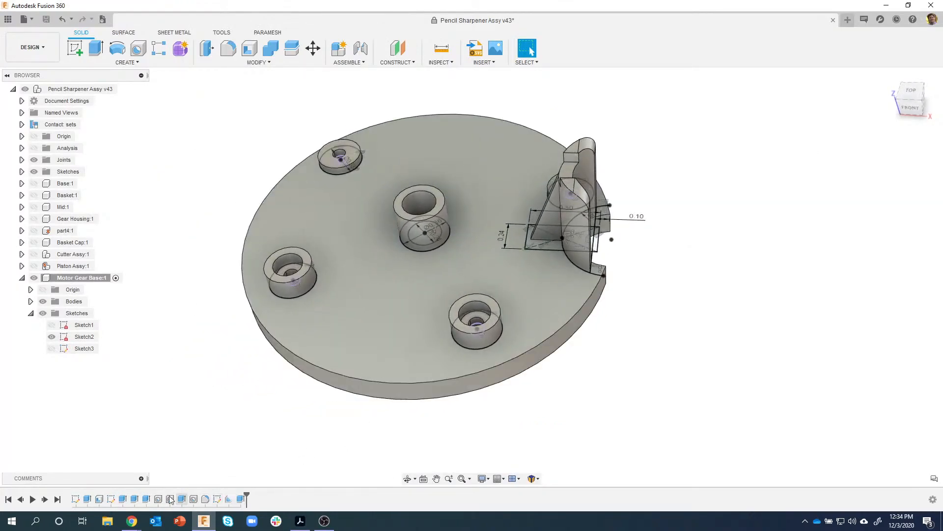
pyautogui.doubleClick(111, 498)
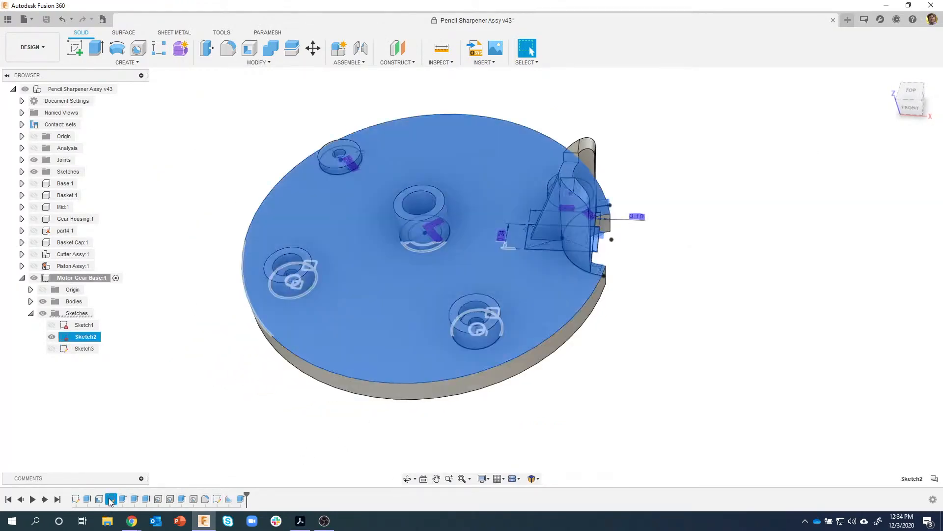
pyautogui.moveTo(264, 222); pyautogui.dragTo(261, 154, button='middle')
pyautogui.scroll(1, 293, 165)
pyautogui.moveTo(434, 254); pyautogui.dragTo(388, 232, button='middle')
pyautogui.scroll(2, 376, 262)
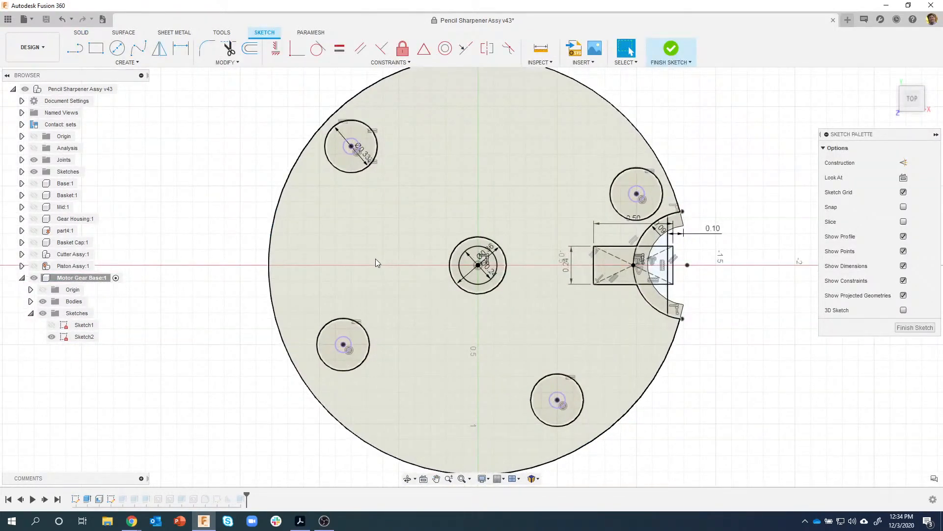
pyautogui.press('c')
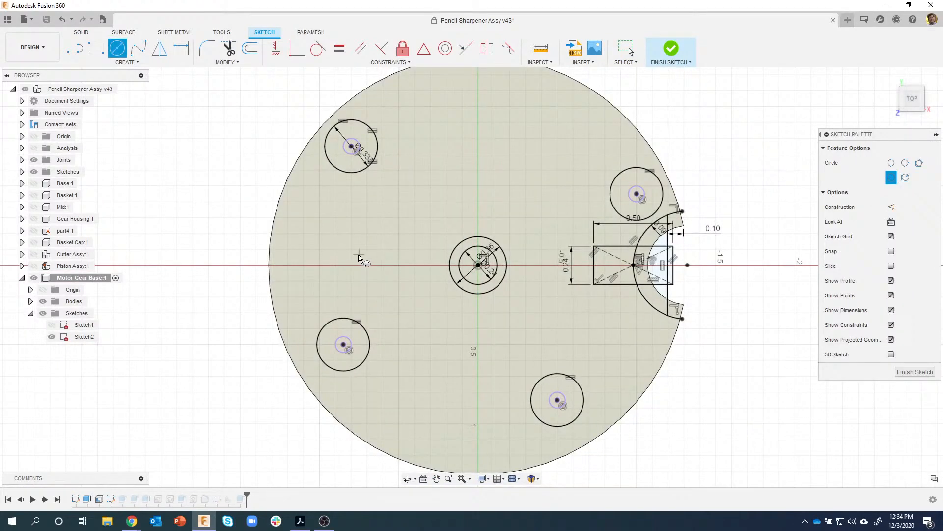
pyautogui.click(354, 255)
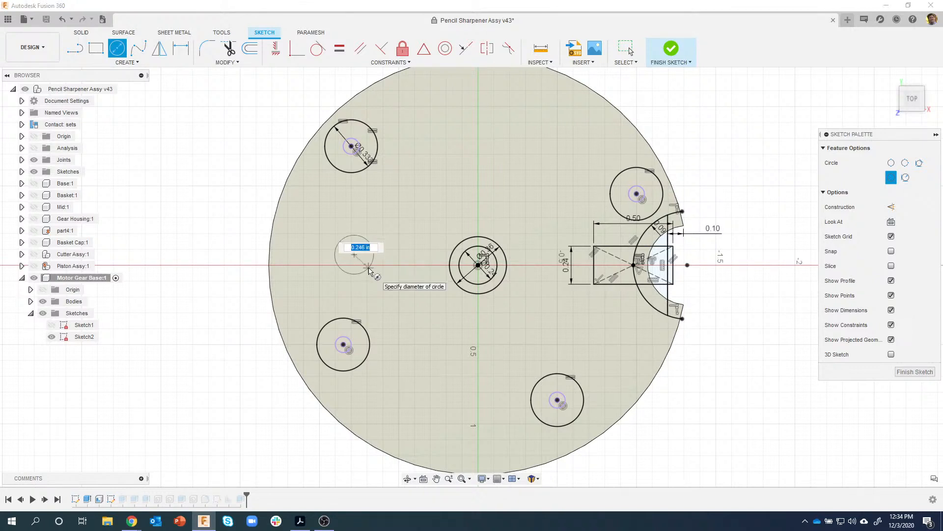
pyautogui.press('Return')
pyautogui.press('Escape')
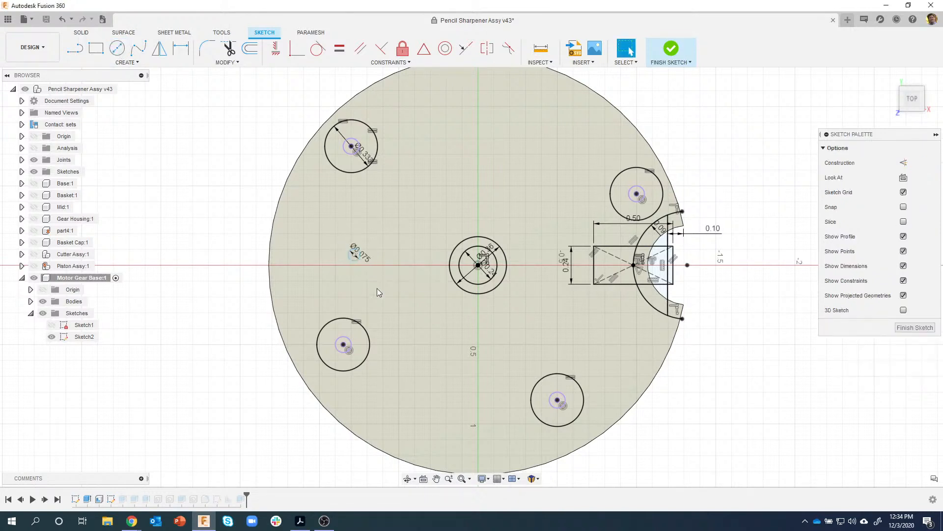
# - Draw a concentric 0.19 in diameter circle on the small circle's centre
pyautogui.click(391, 287)
pyautogui.press('c')
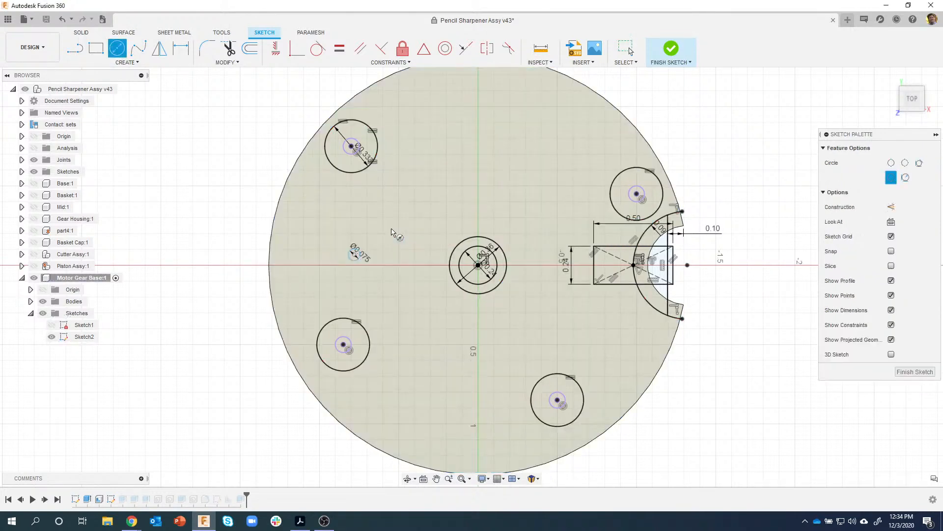
pyautogui.click(353, 255)
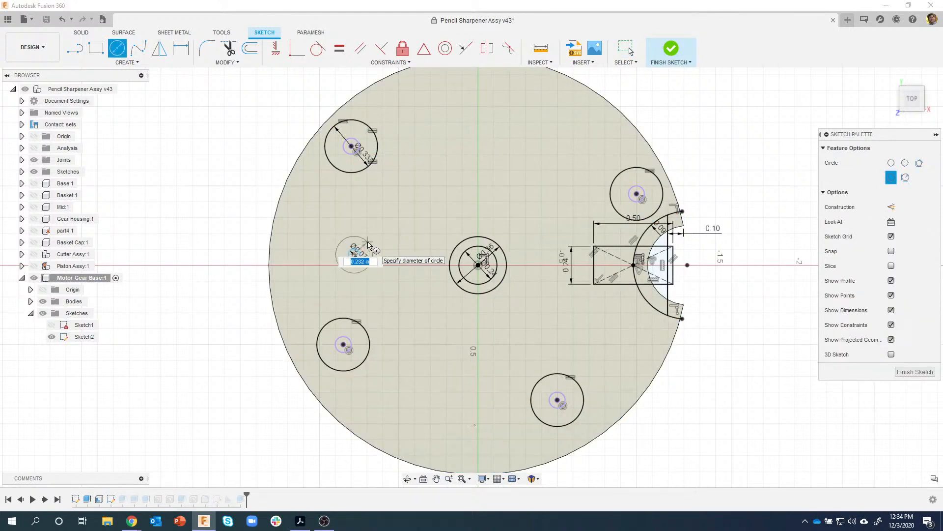
pyautogui.write('.19')
pyautogui.press('Return')
pyautogui.press('Escape')
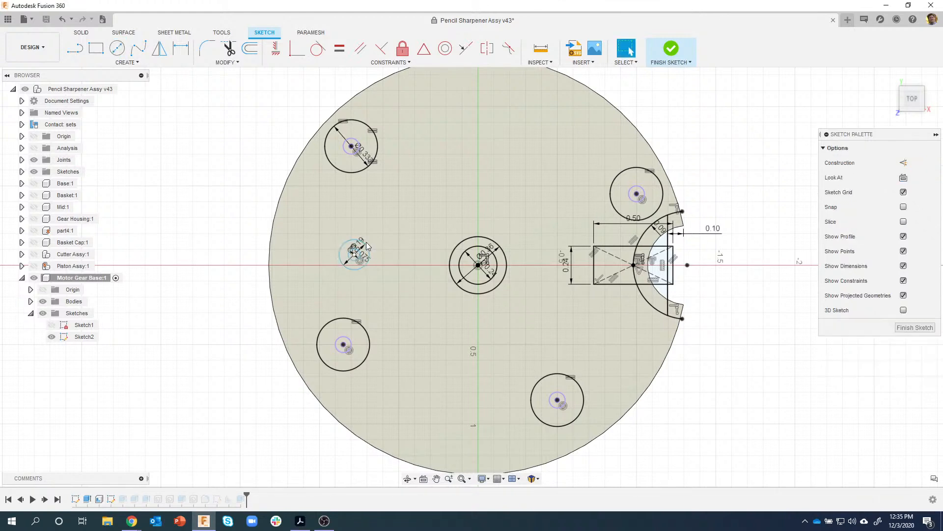
pyautogui.scroll(3, 346, 247)
pyautogui.scroll(3, 340, 232)
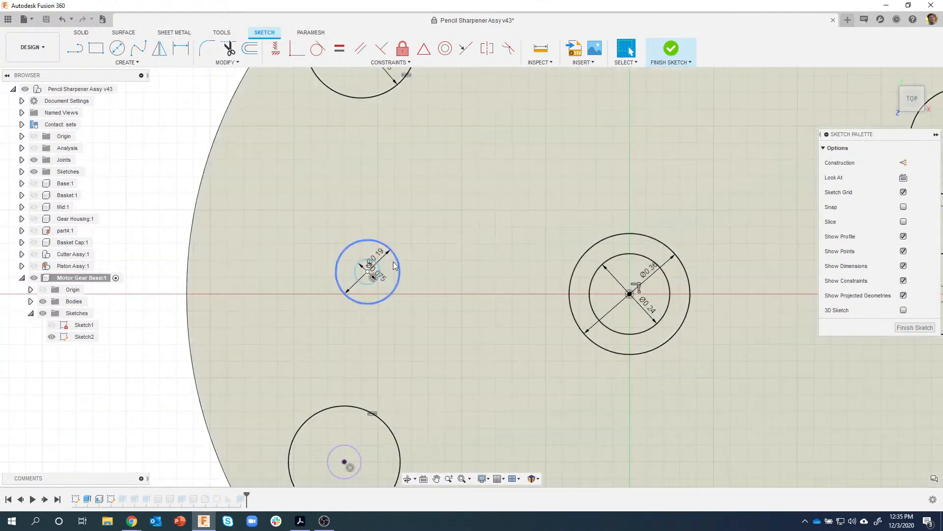
pyautogui.press('r')
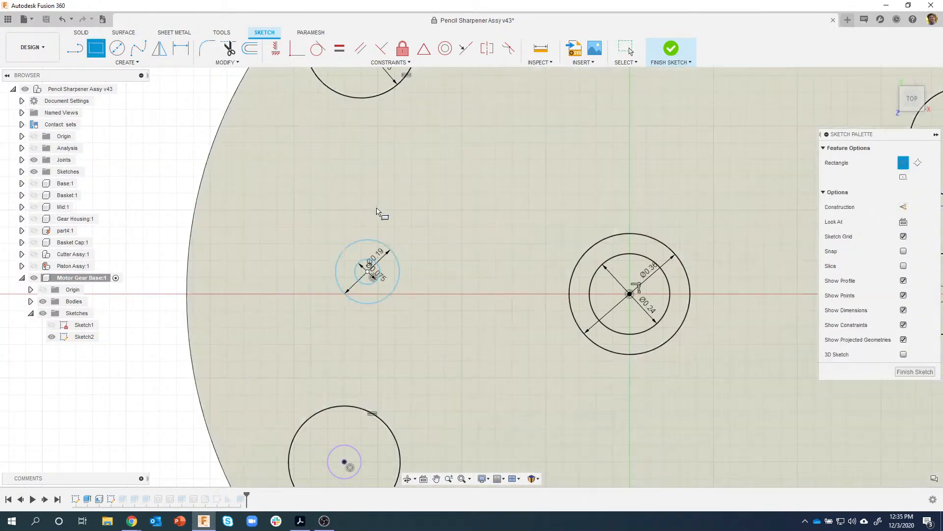
# - Draw a 0.32 by 0.05 center rectangle on the small circle's centre
pyautogui.click(903, 178)
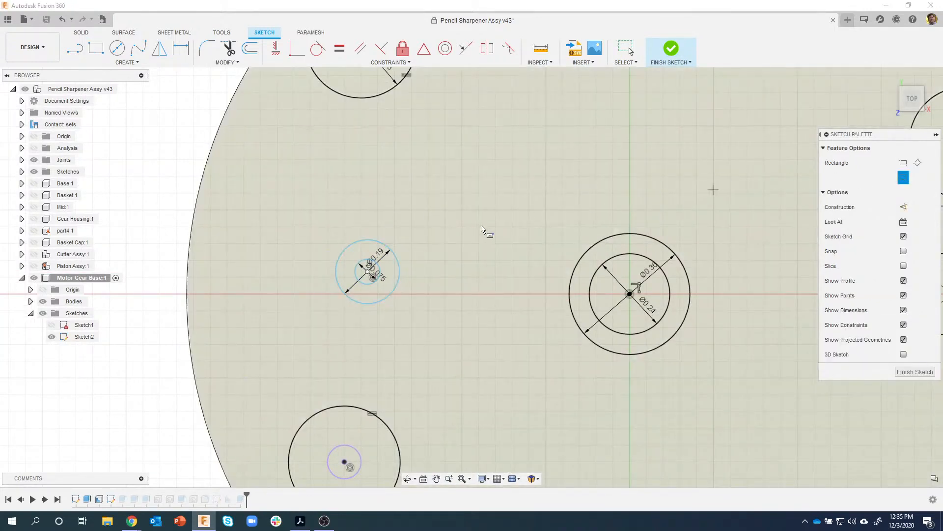
pyautogui.click(368, 271)
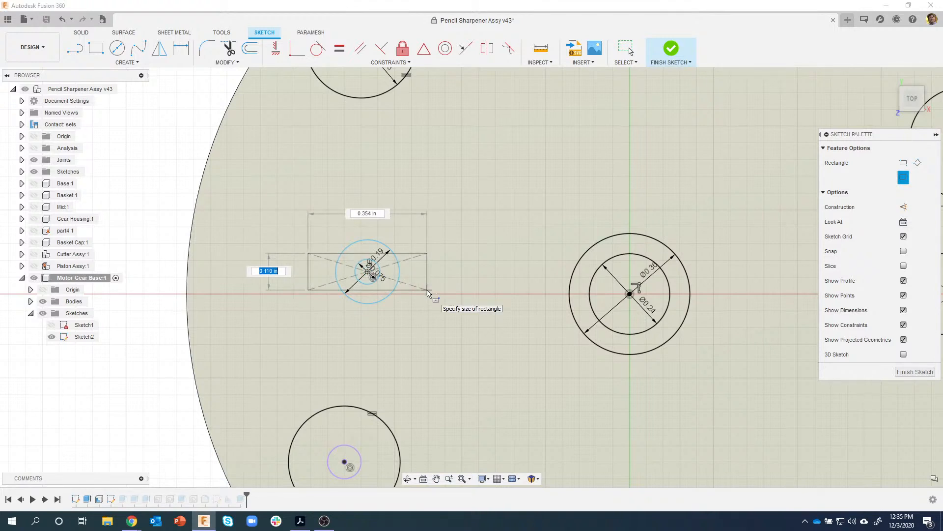
pyautogui.write('.05')
pyautogui.press('Tab')
pyautogui.press('Tab')
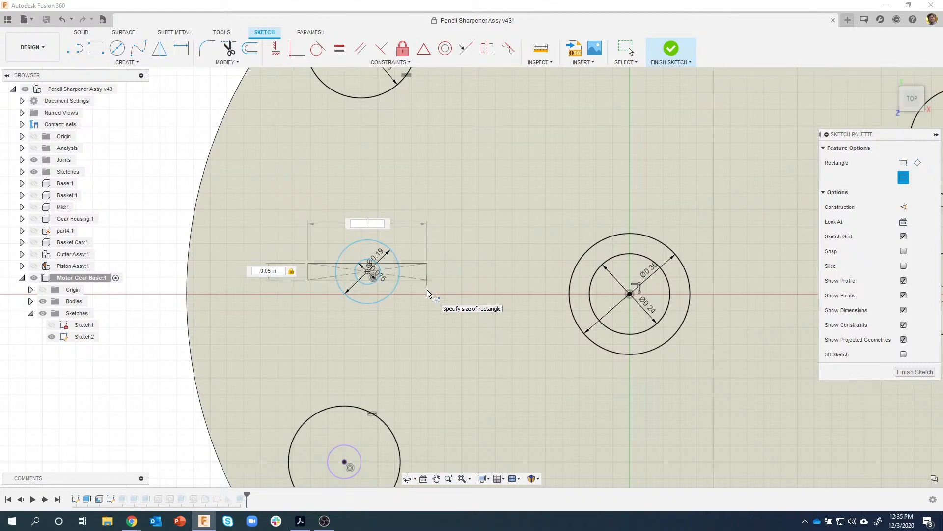
pyautogui.press('Tab')
pyautogui.press('Return')
pyautogui.press('Escape')
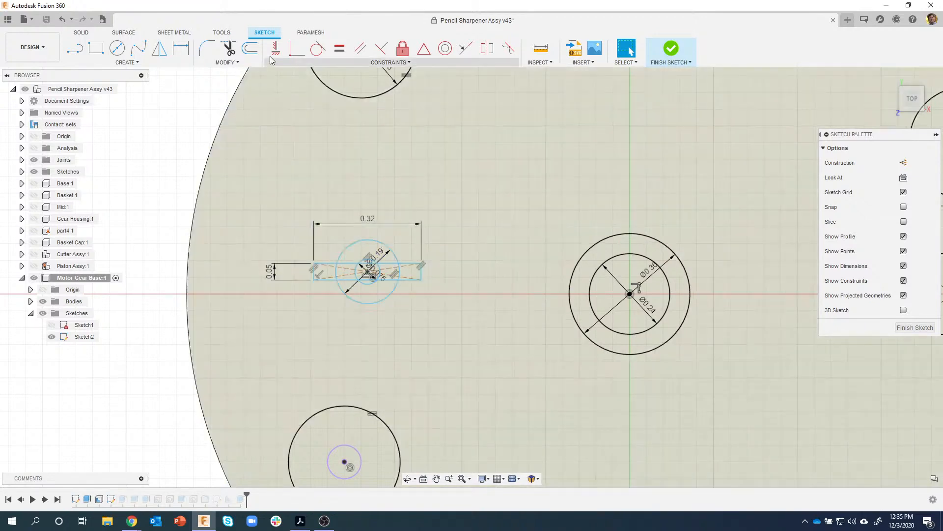
# - Align the small circle's centre horizontally with the large circles' centre and dimension their separation
pyautogui.click(276, 48)
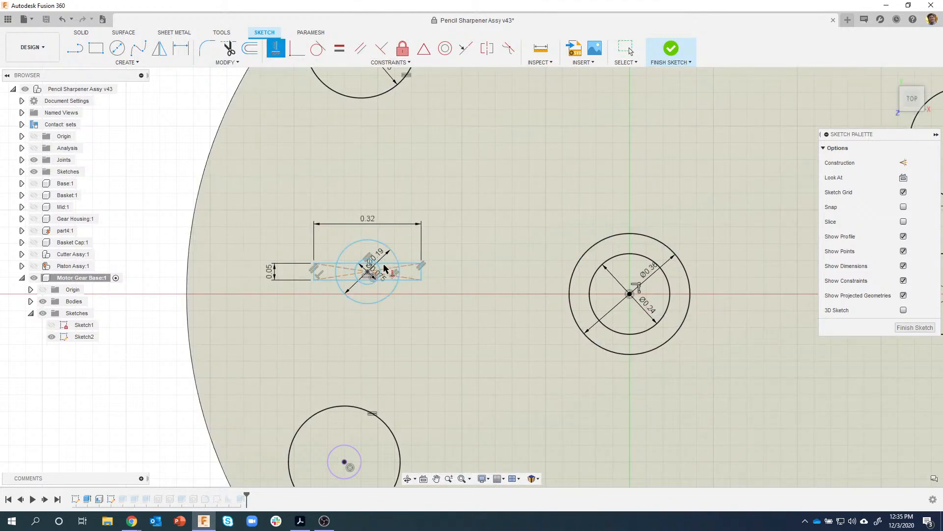
pyautogui.click(368, 274)
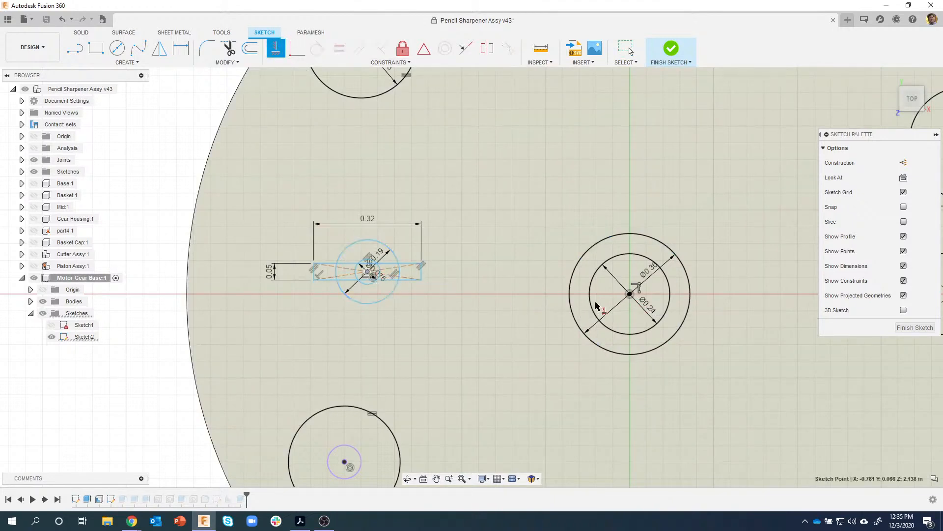
pyautogui.click(630, 295)
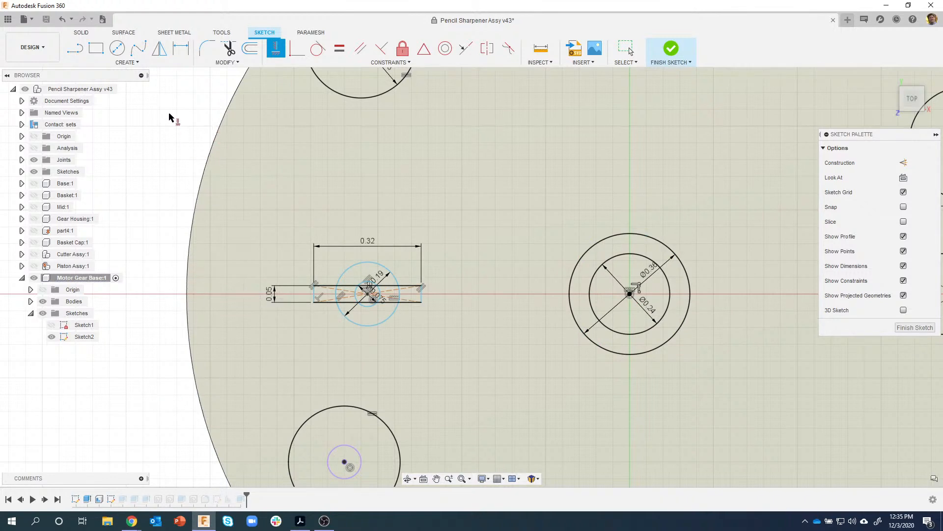
pyautogui.click(181, 47)
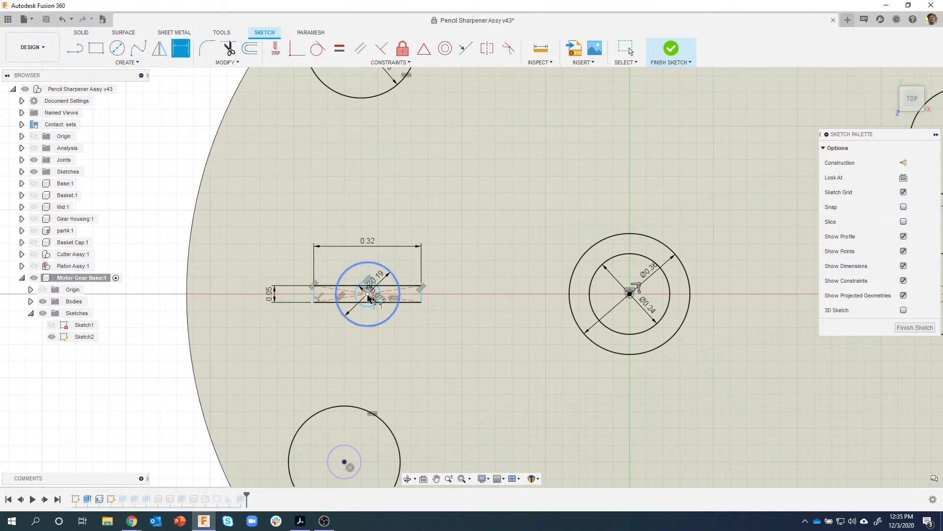
pyautogui.click(368, 295)
pyautogui.click(629, 294)
pyautogui.click(486, 380)
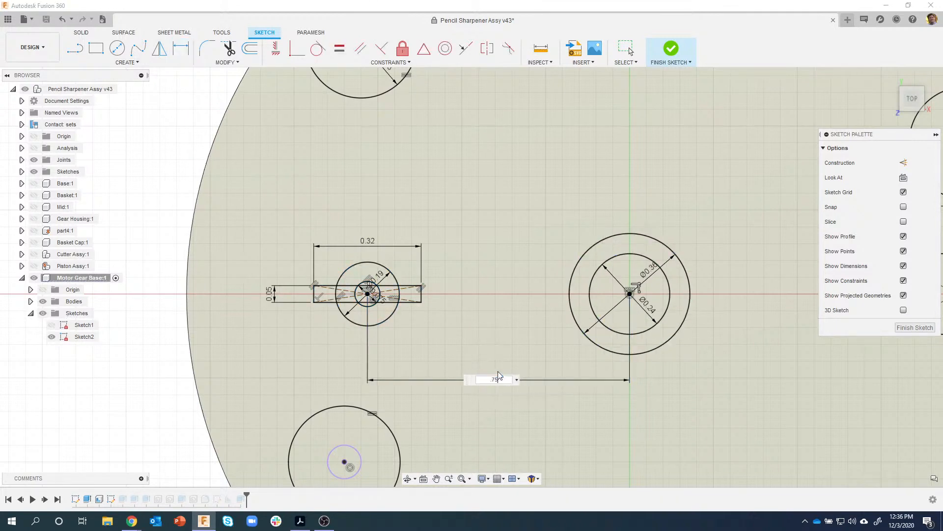
# - Set the small-to-large circle centre distance to 0.75 in
pyautogui.press('Return')
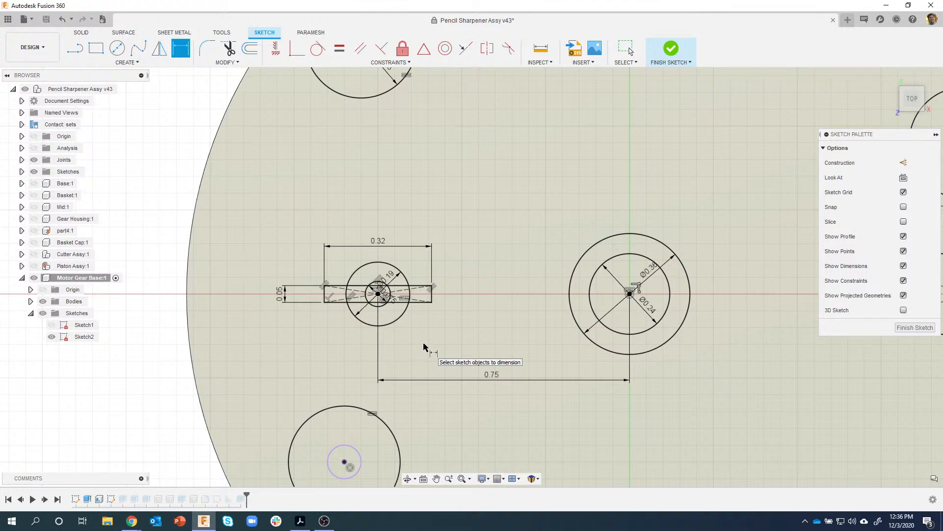
pyautogui.moveTo(511, 179); pyautogui.dragTo(477, 236, button='middle')
pyautogui.scroll(-2, 478, 238)
pyautogui.moveTo(494, 195); pyautogui.dragTo(477, 206, button='middle')
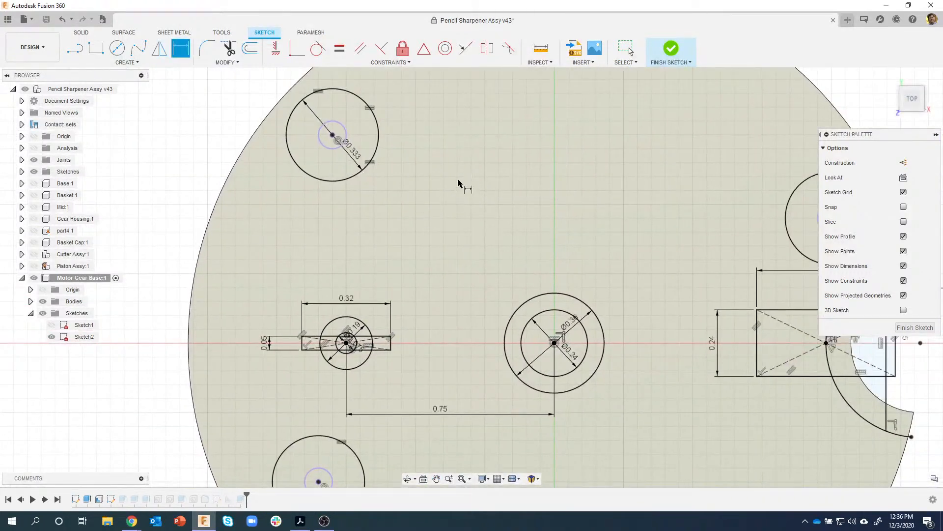
pyautogui.press('c')
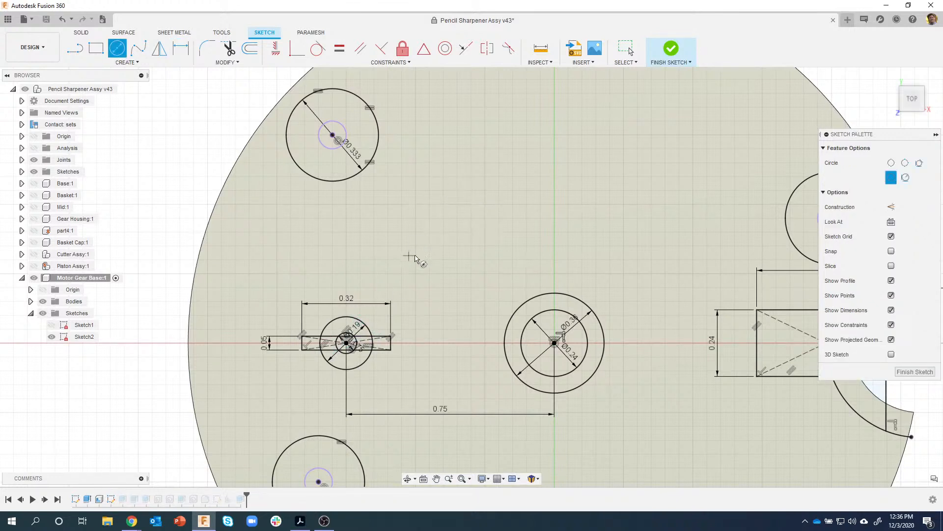
# - Draw a new pair of concentric circles above the left shaft circles
pyautogui.click(453, 184)
pyautogui.click(444, 191)
pyautogui.click(452, 184)
pyautogui.click(446, 216)
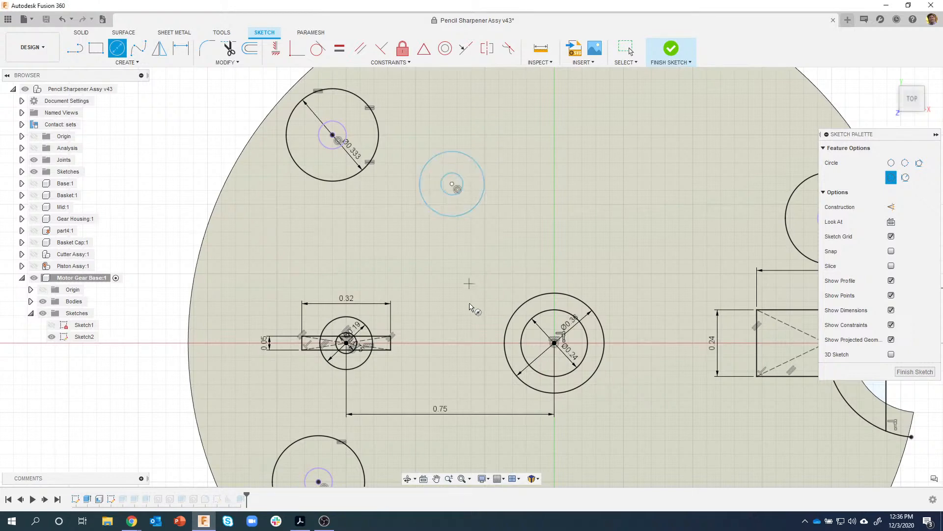
pyautogui.press('Escape')
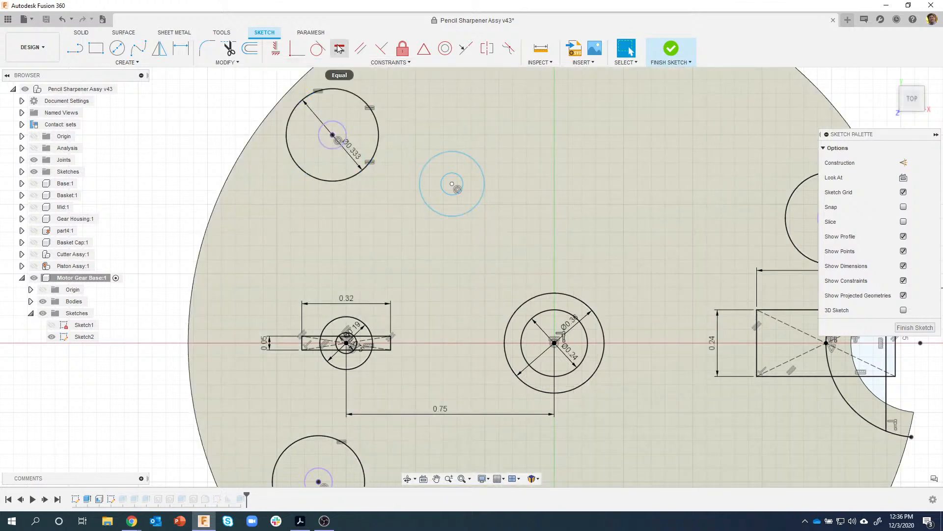
# - Make the new inner and outer circles equal to the left pair's inner and outer circles
pyautogui.click(339, 48)
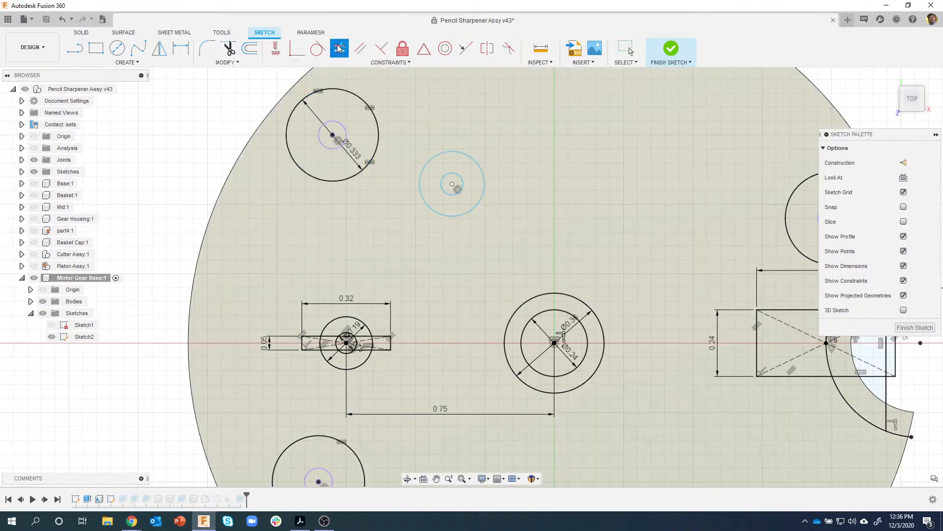
pyautogui.click(443, 188)
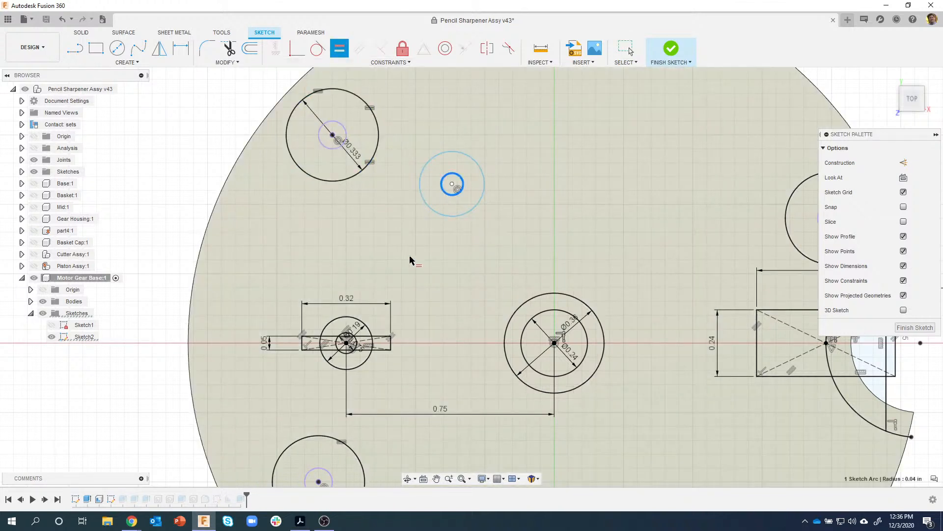
pyautogui.click(344, 356)
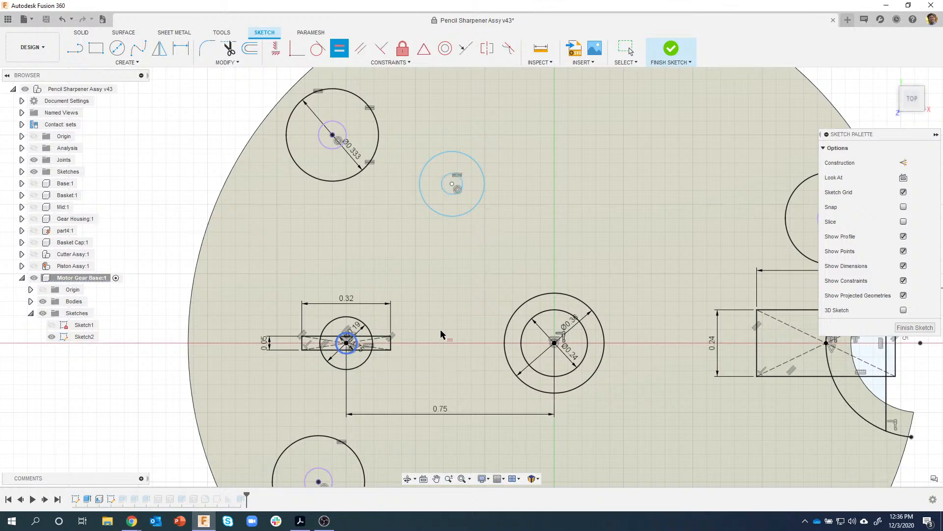
pyautogui.click(432, 219)
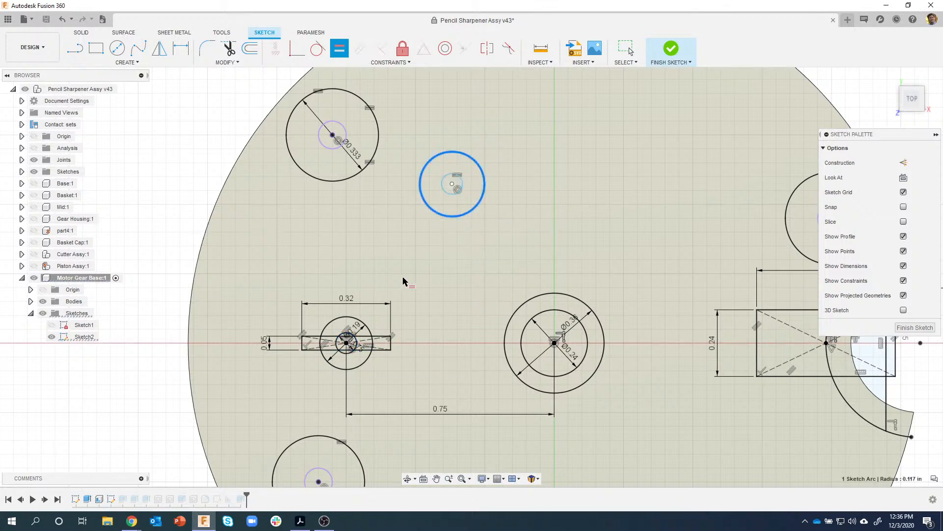
pyautogui.click(365, 322)
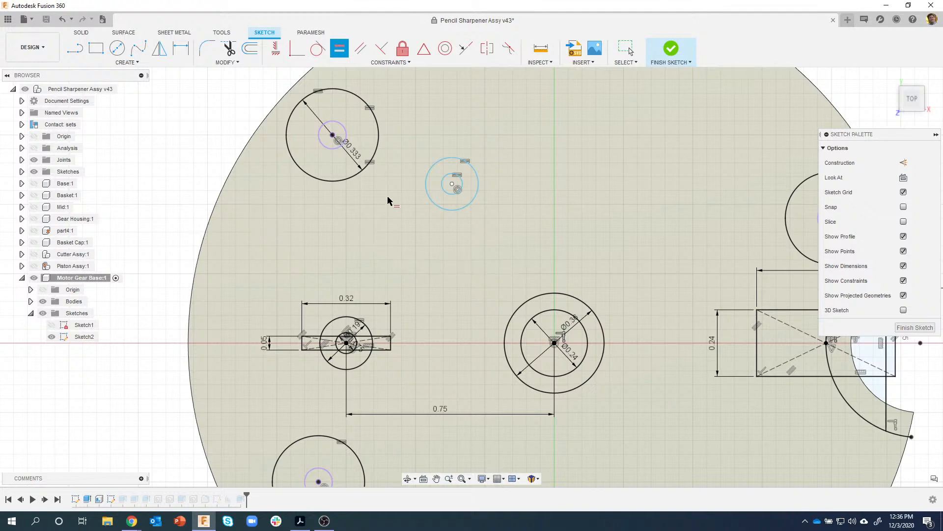
pyautogui.scroll(3, 436, 194)
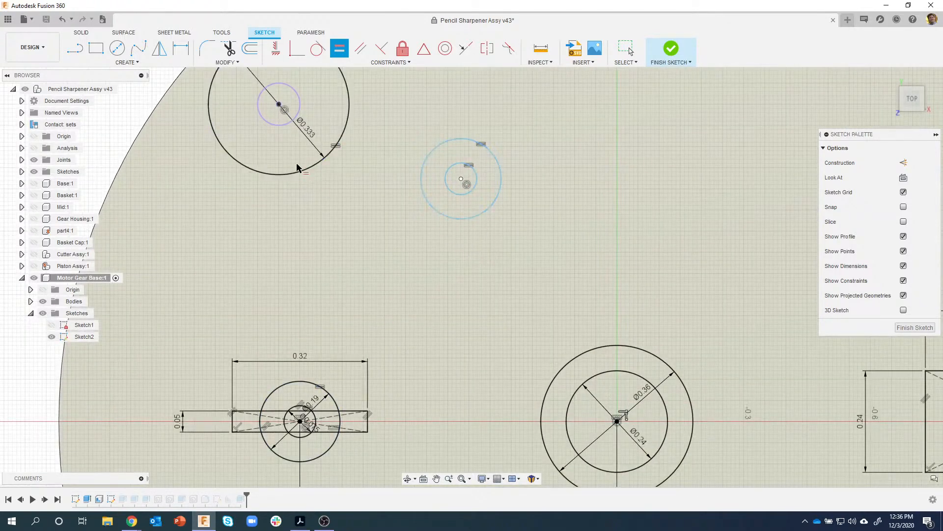
# - Draw a 0.05 by 0.10 center rectangle on the bottom quadrant of the new outer circle
pyautogui.click(97, 50)
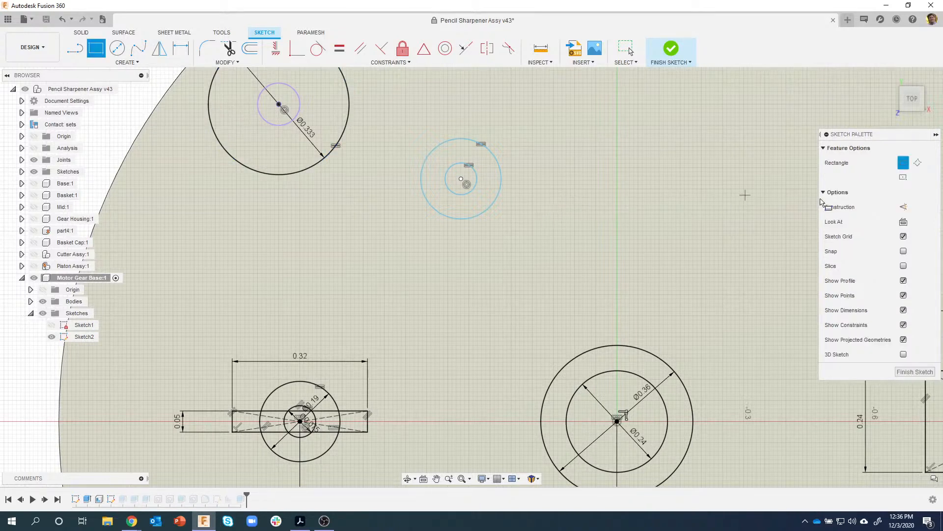
pyautogui.click(903, 177)
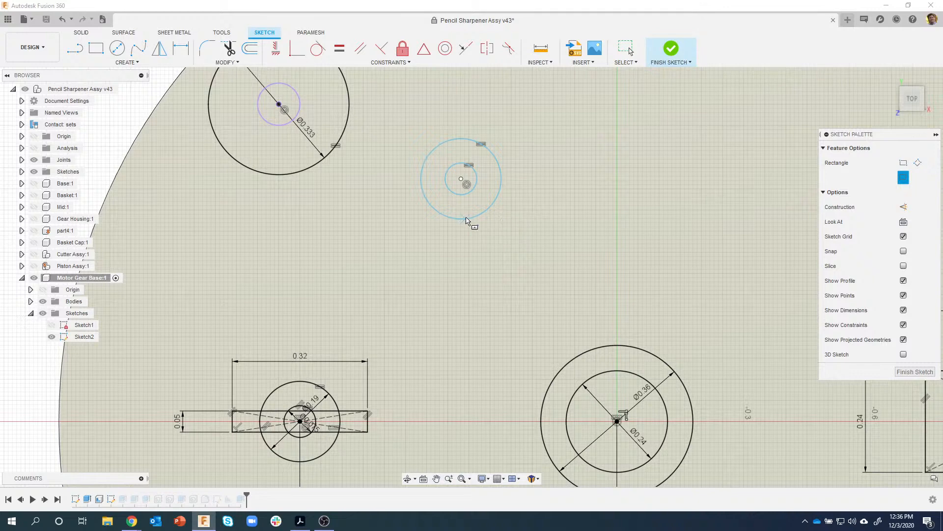
pyautogui.scroll(2, 466, 221)
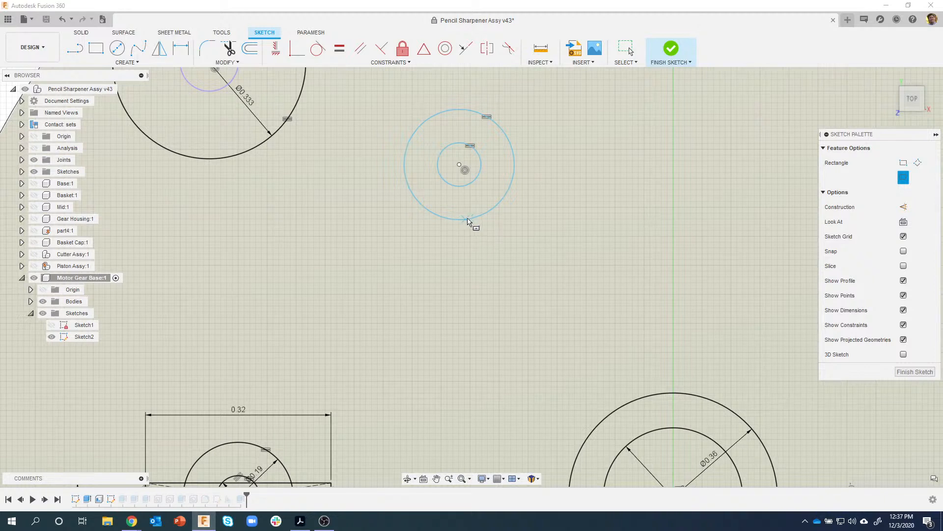
pyautogui.click(465, 219)
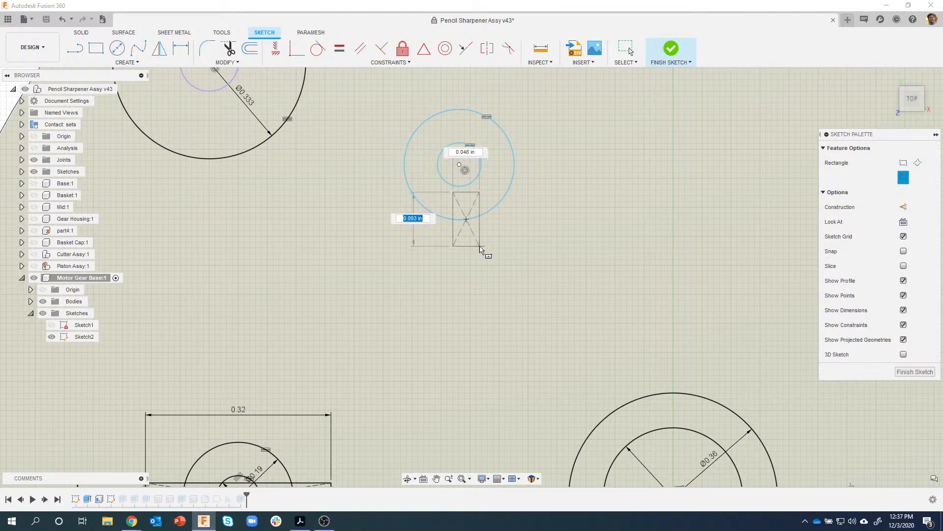
pyautogui.press('Tab')
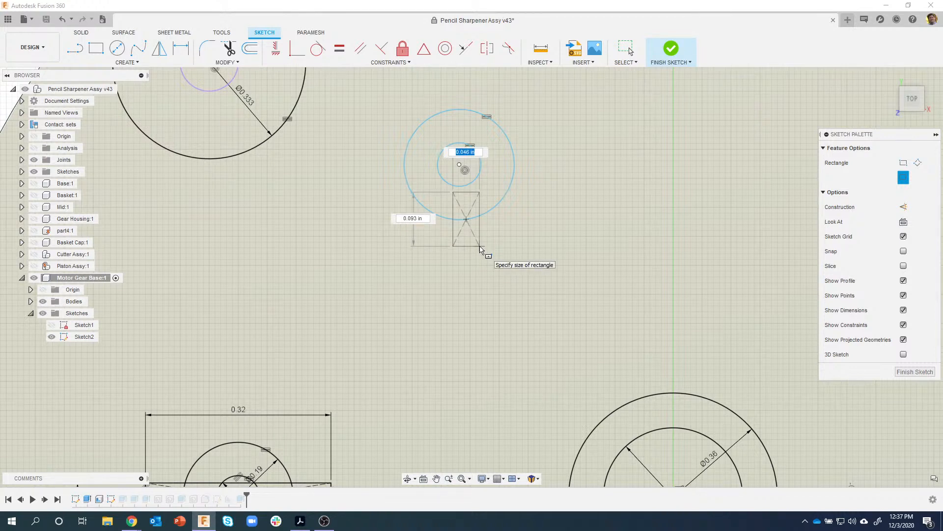
pyautogui.press('Tab')
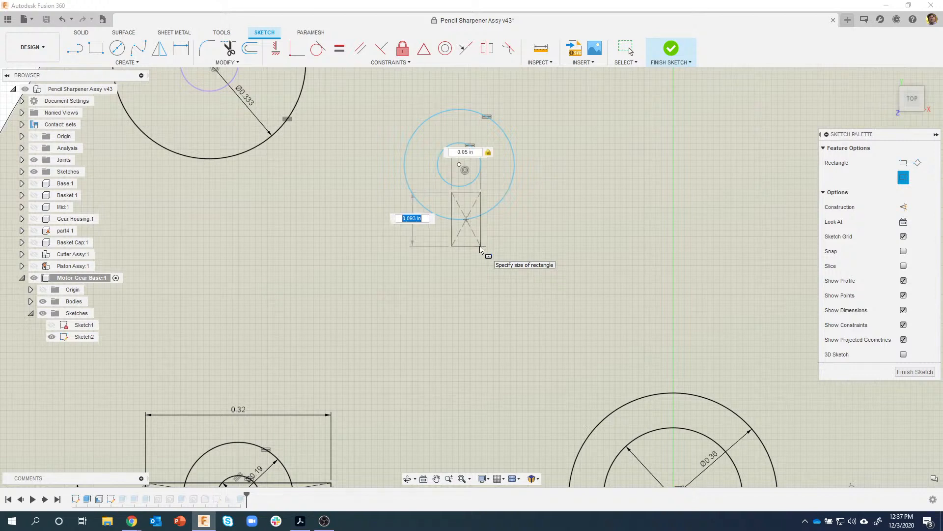
pyautogui.press('Tab')
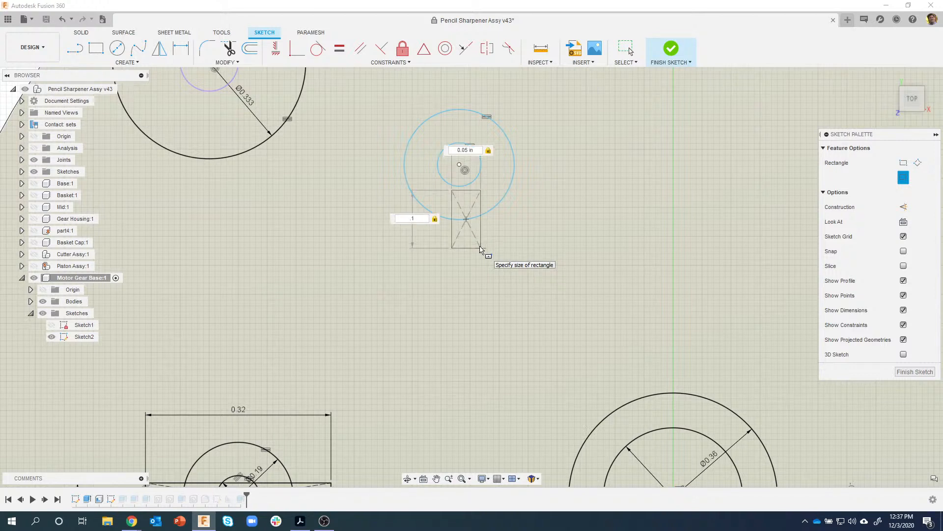
pyautogui.press('Return')
pyautogui.press('Escape')
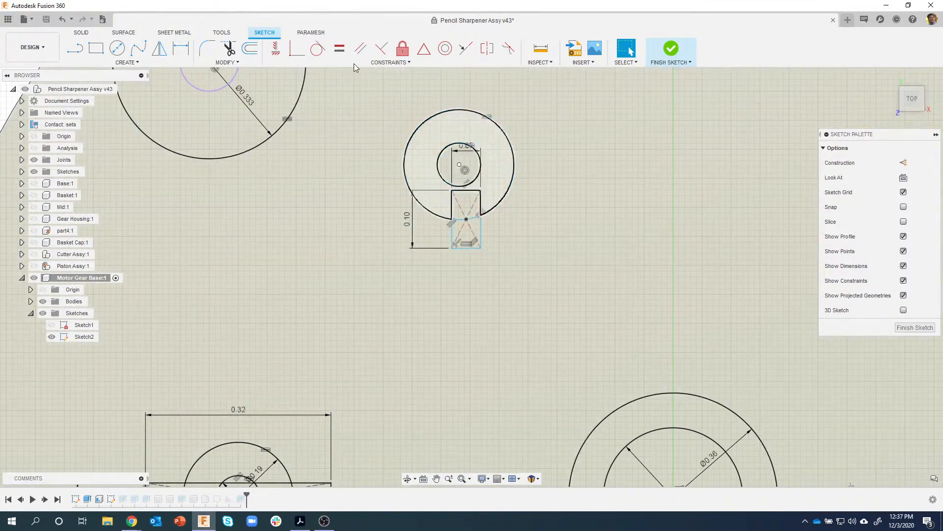
# - Align the rectangle's centre vertically under the new circles' centre
pyautogui.click(271, 49)
pyautogui.click(465, 219)
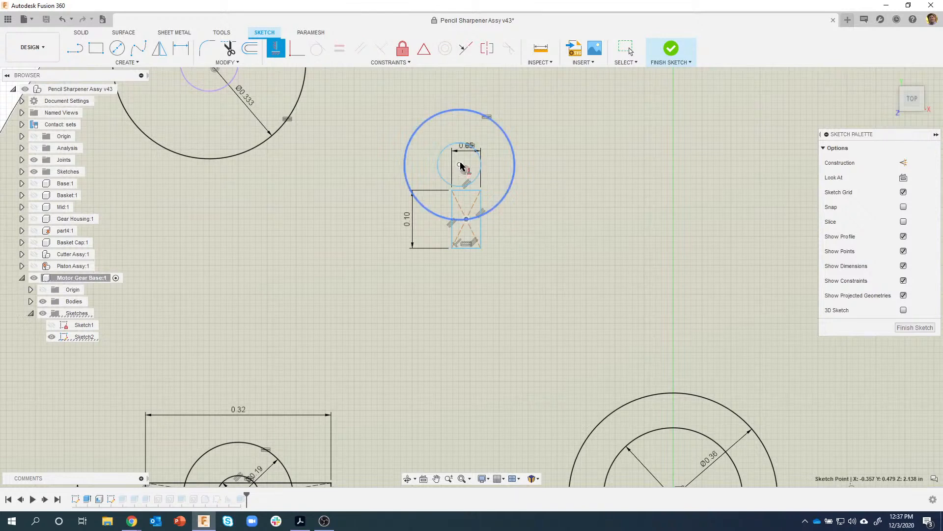
pyautogui.click(460, 165)
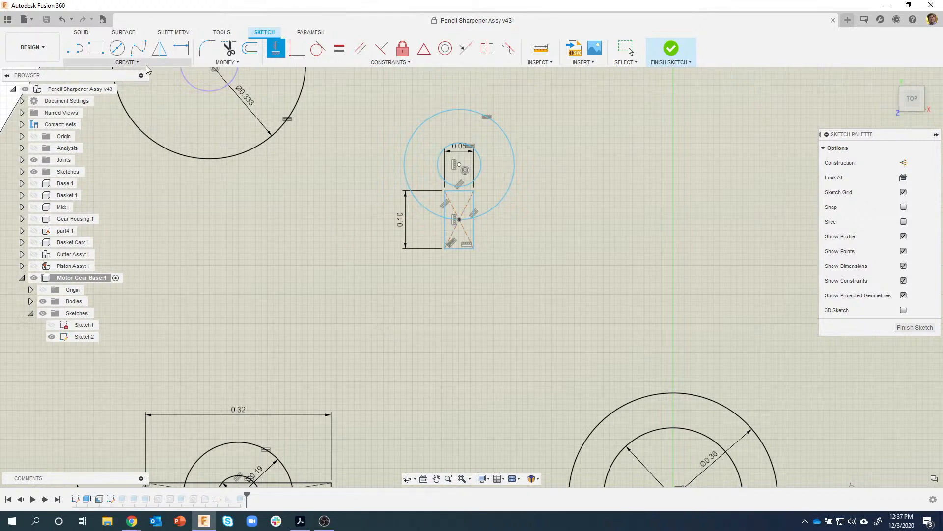
pyautogui.click(126, 62)
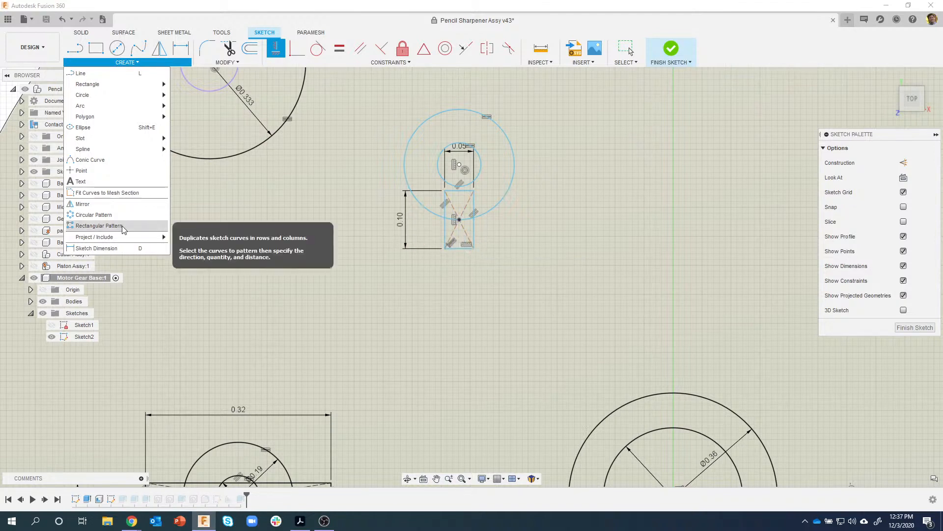
# - Circular-pattern the rectangular tab 3 times around the new circles' centre
pyautogui.click(100, 217)
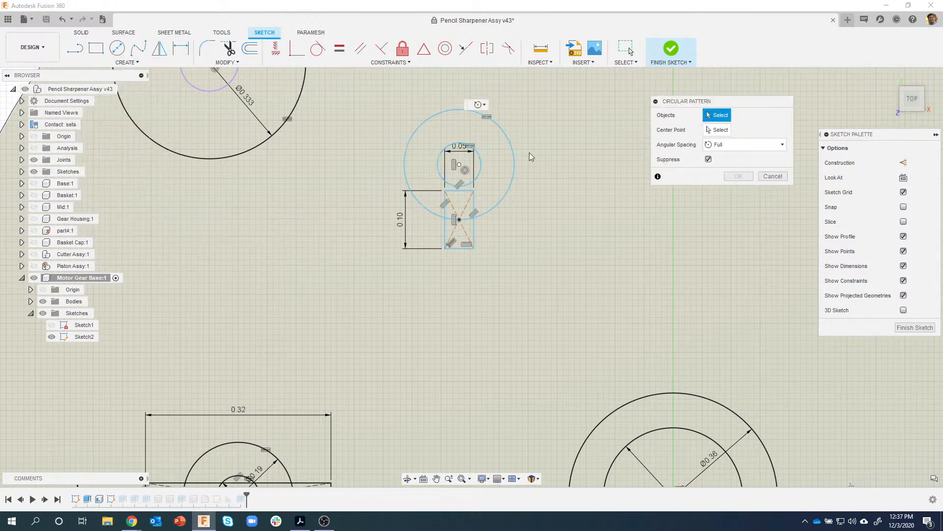
pyautogui.moveTo(428, 181)
pyautogui.mouseDown()
pyautogui.moveTo(485, 238)
pyautogui.moveTo(486, 266)
pyautogui.mouseUp()
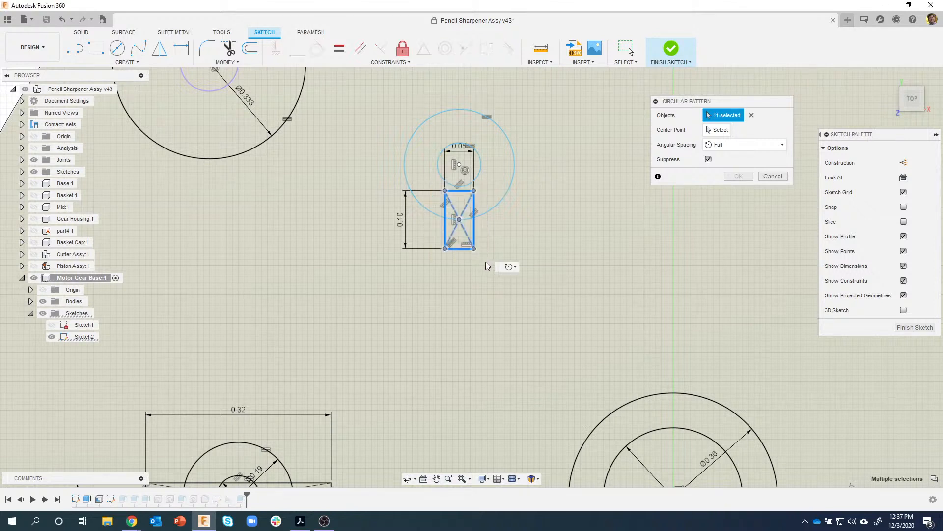
pyautogui.click(718, 130)
pyautogui.click(460, 164)
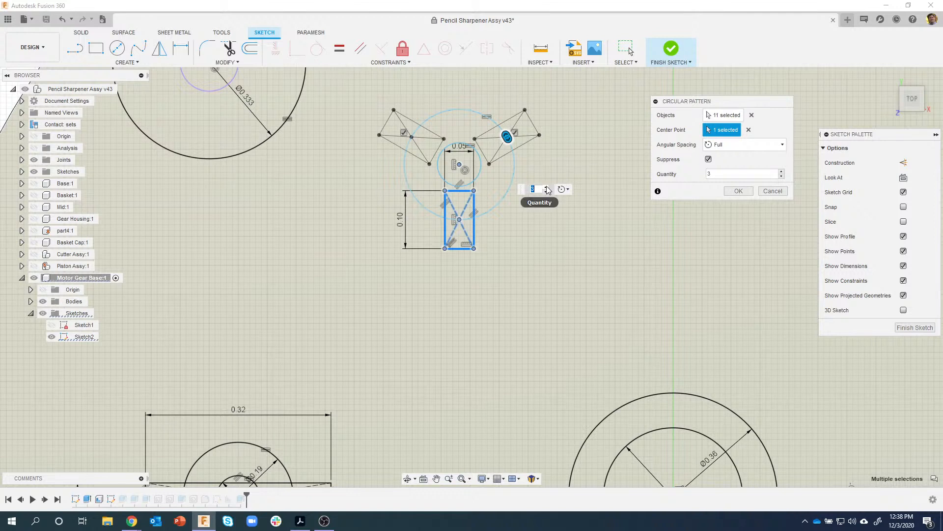
pyautogui.click(547, 188)
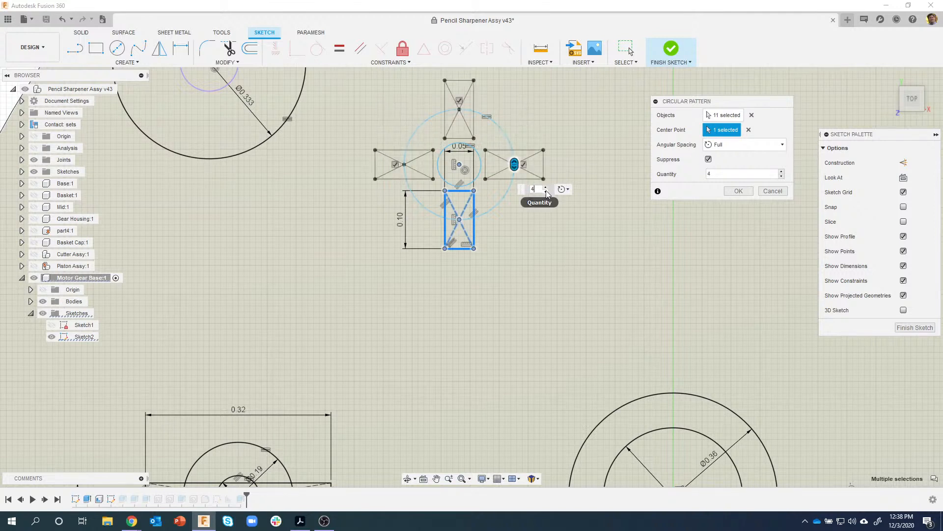
pyautogui.click(546, 191)
pyautogui.click(546, 192)
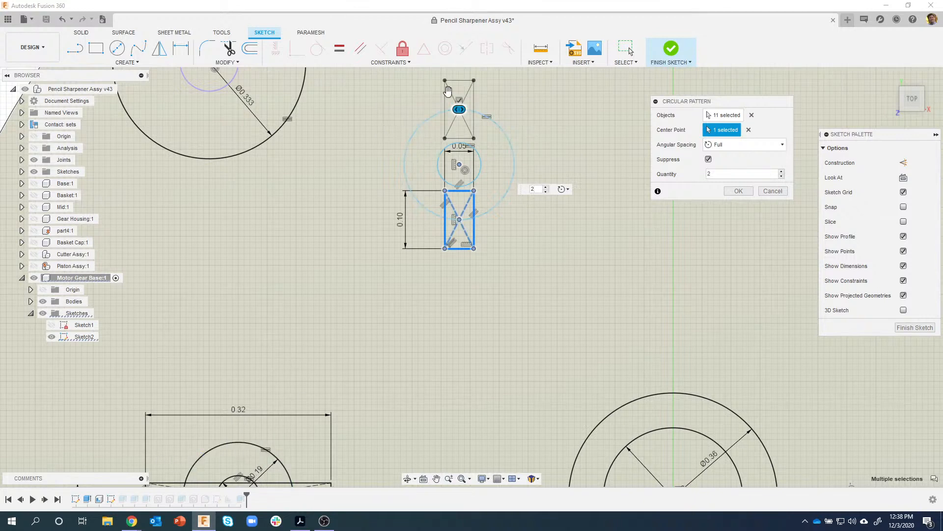
pyautogui.click(547, 188)
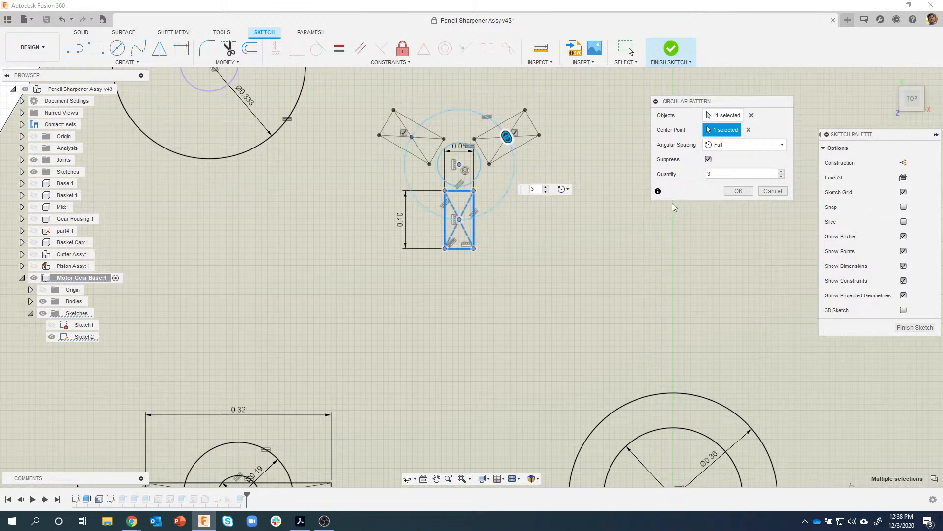
pyautogui.click(747, 191)
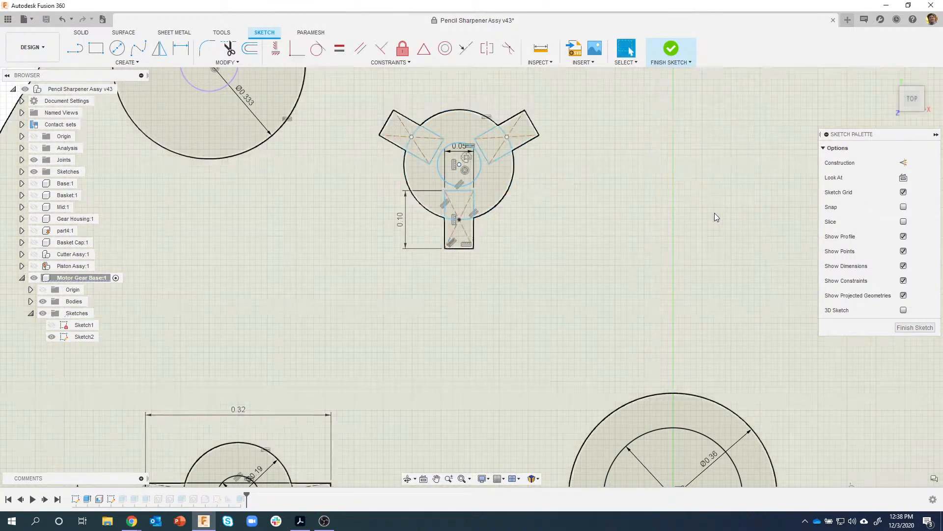
# - Dimension the three-armed sketch's centre 0.44 horizontally from the Ø0.36 circle's centre
pyautogui.scroll(-3, 618, 220)
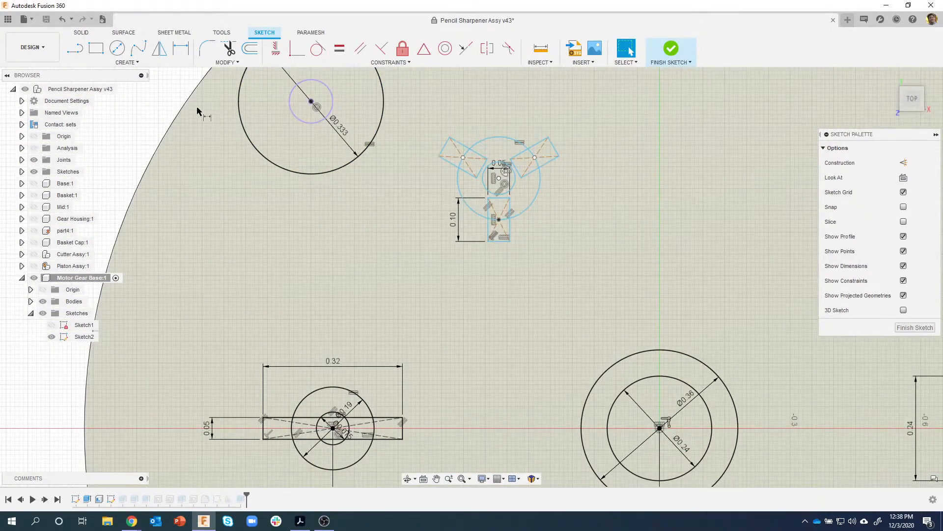
pyautogui.press('d')
pyautogui.click(499, 179)
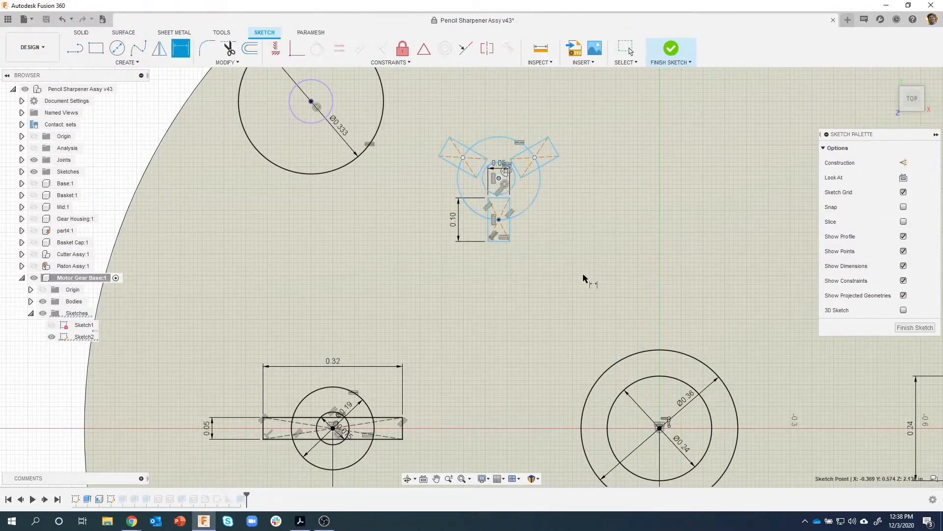
pyautogui.click(660, 427)
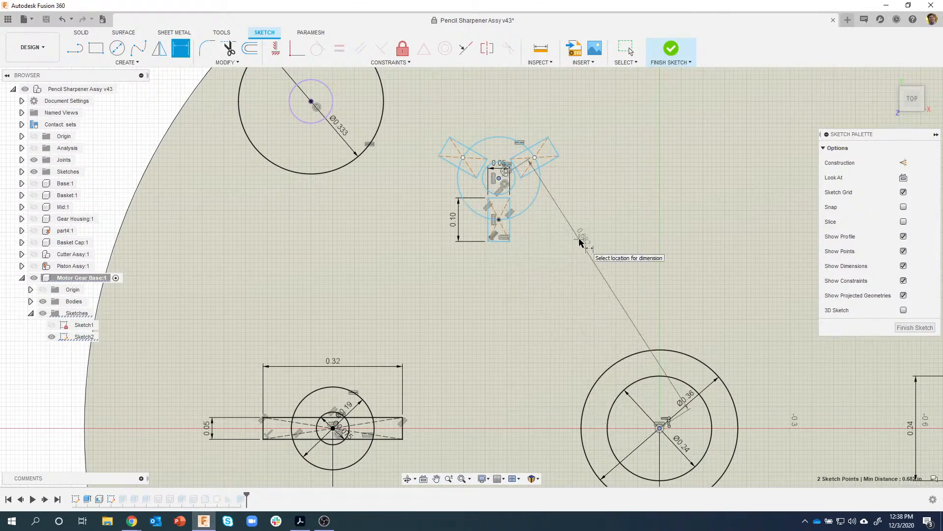
pyautogui.rightClick(579, 241)
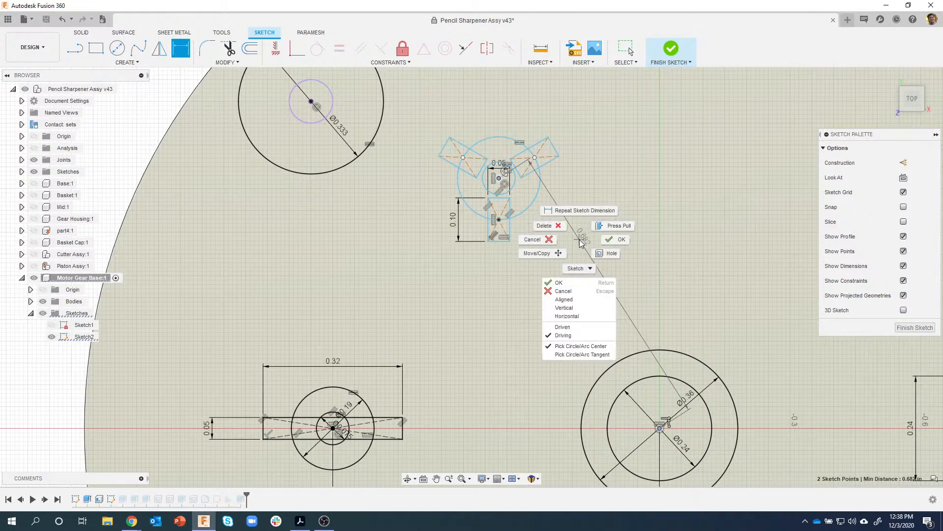
pyautogui.click(583, 318)
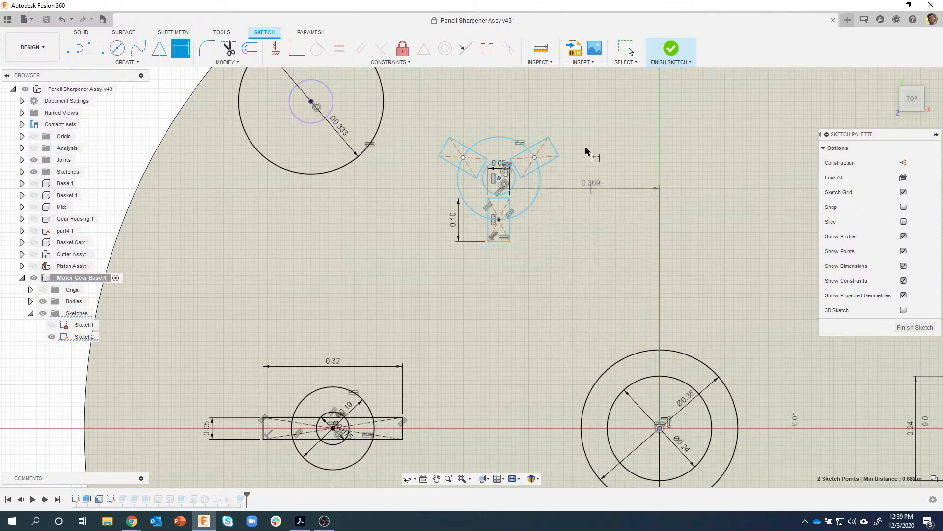
pyautogui.click(583, 105)
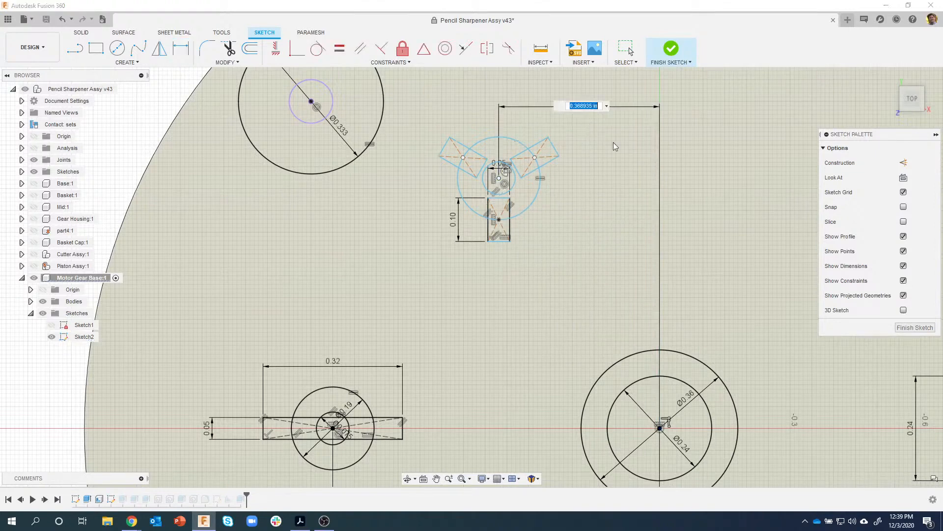
pyautogui.press('BackSpace')
pyautogui.write('.44')
pyautogui.press('Return')
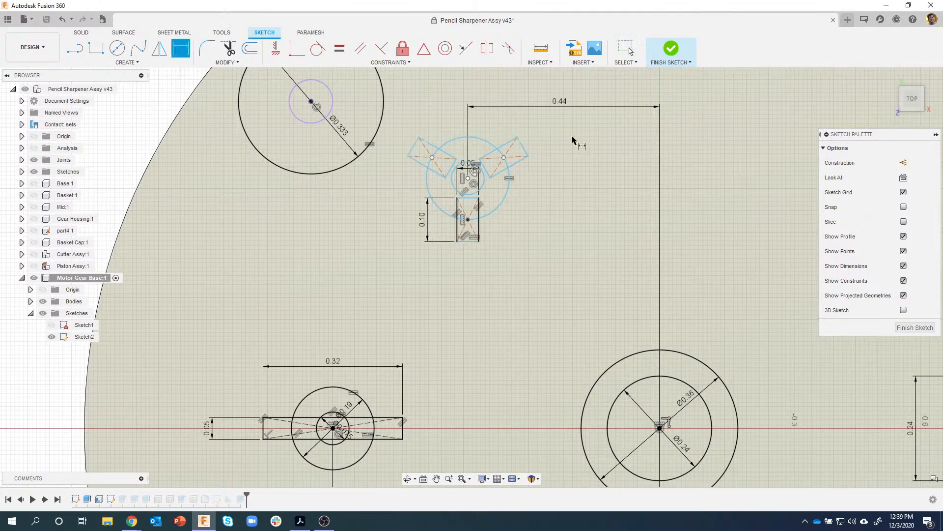
# - Add a 0.51 vertical dimension between the same centres and finish the sketch
pyautogui.click(468, 178)
pyautogui.click(660, 429)
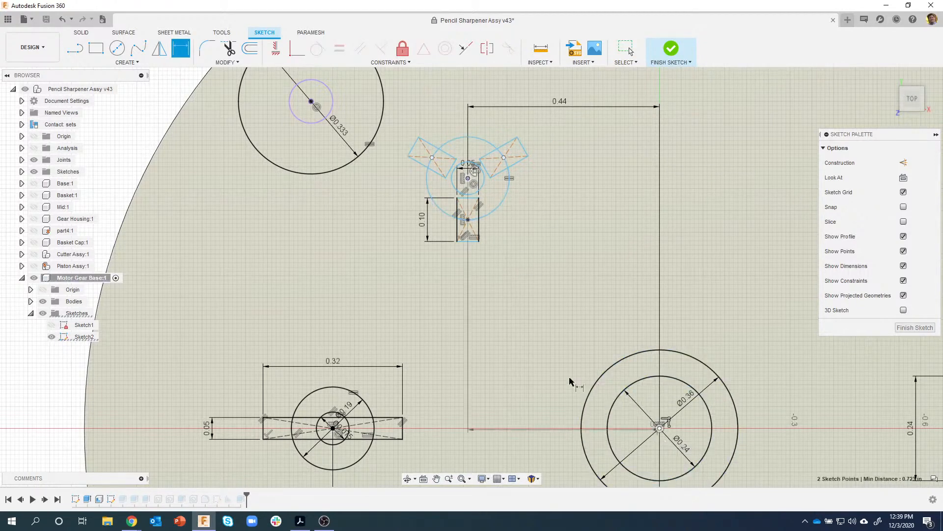
pyautogui.rightClick(533, 299)
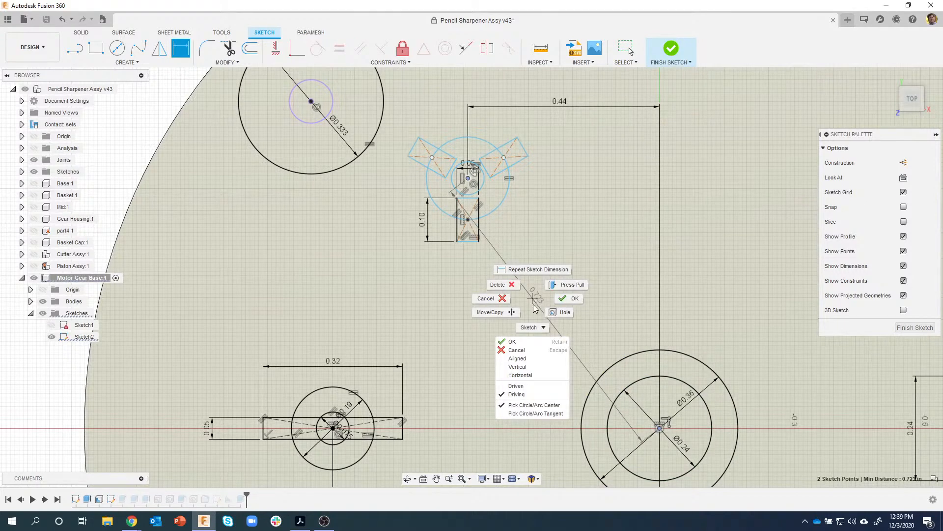
pyautogui.click(526, 370)
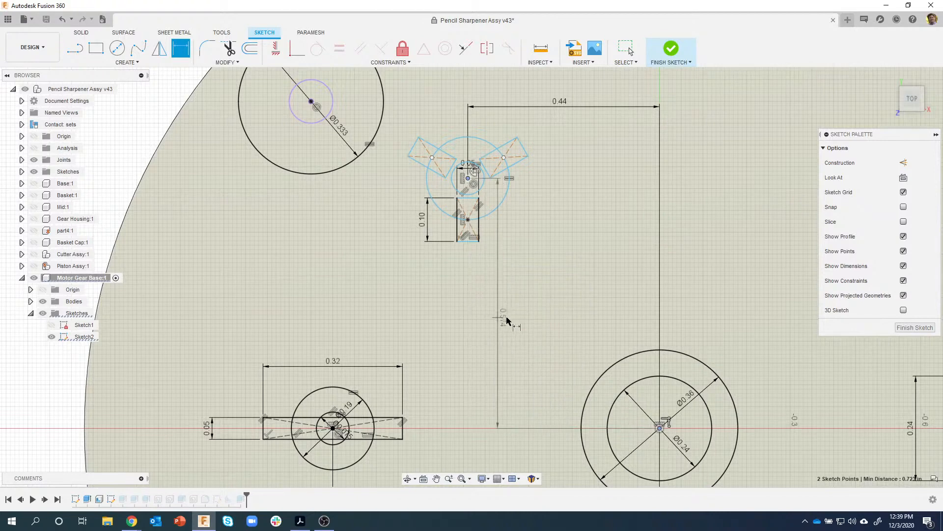
pyautogui.click(534, 319)
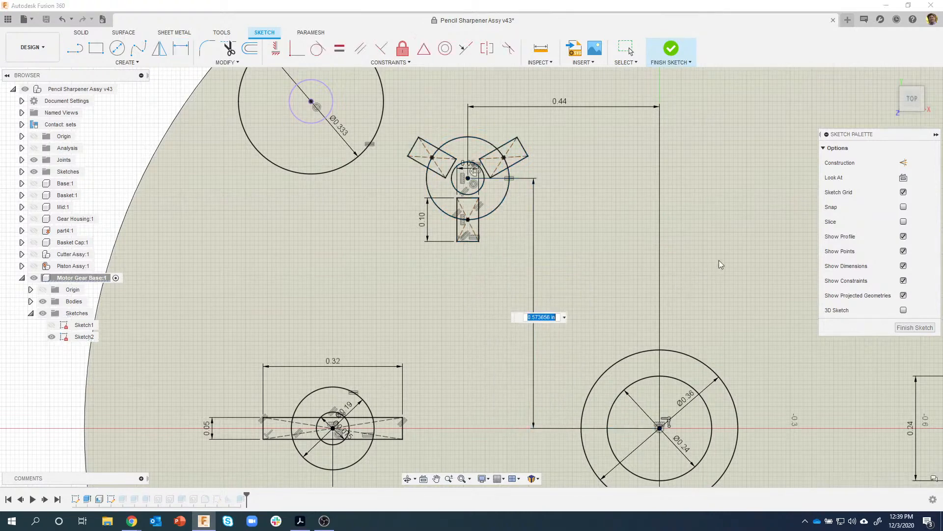
pyautogui.press('BackSpace')
pyautogui.write('.51')
pyautogui.press('Return')
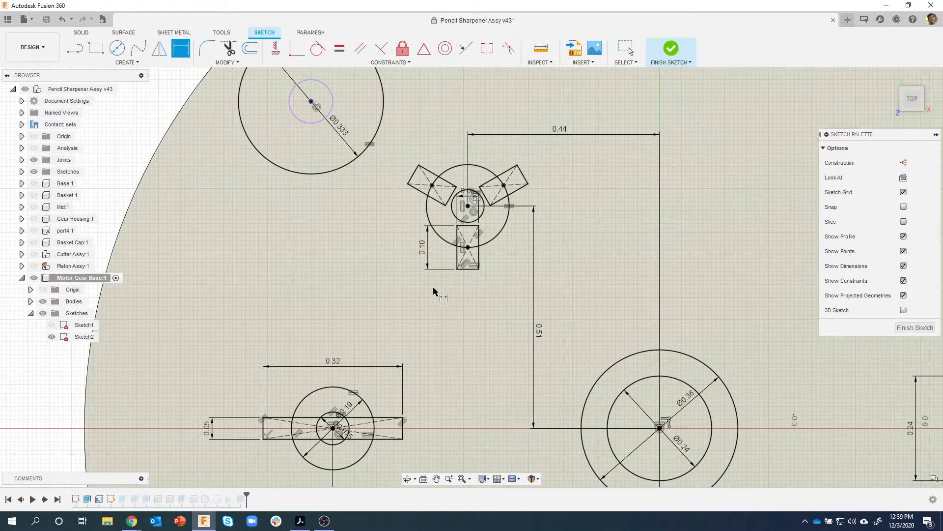
pyautogui.click(671, 55)
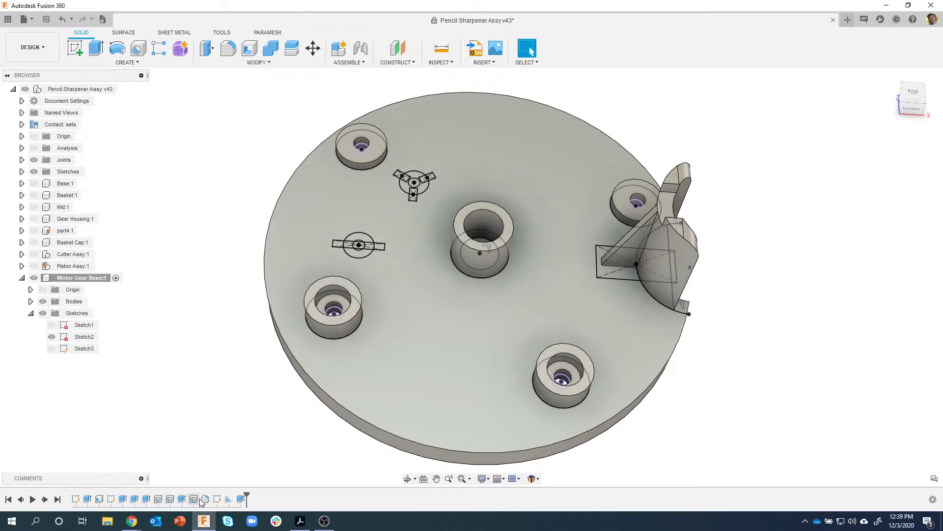
pyautogui.scroll(5, 275, 186)
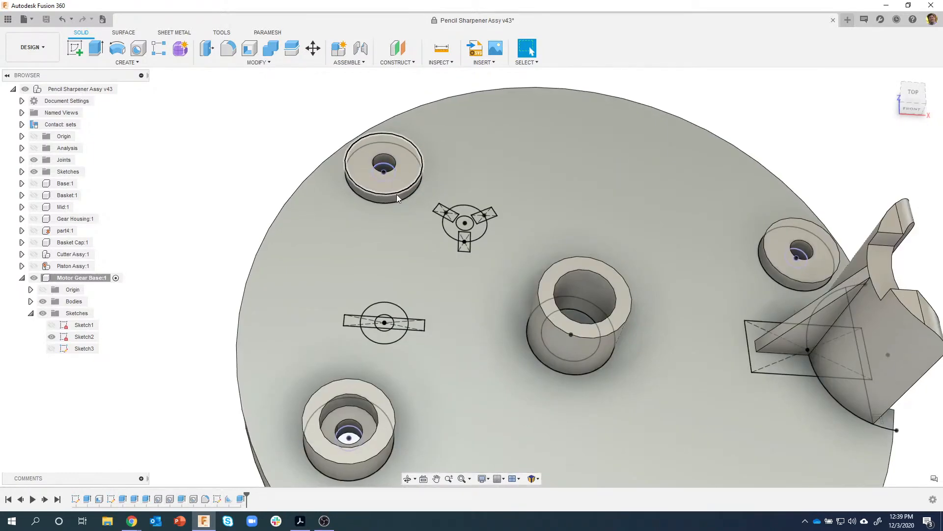
# - Extrude the ring and tab profiles 0.5 in as a new body, excluding the inner circle regions
pyautogui.moveTo(418, 270)
pyautogui.keyDown('shift'); pyautogui.mouseDown(button='middle')
pyautogui.moveTo(373, 252)
pyautogui.moveTo(324, 249)
pyautogui.moveTo(302, 235)
pyautogui.mouseUp(button='middle'); pyautogui.keyUp('shift')
pyautogui.moveTo(302, 235)
pyautogui.mouseDown()
pyautogui.moveTo(374, 279)
pyautogui.moveTo(467, 315)
pyautogui.mouseUp()
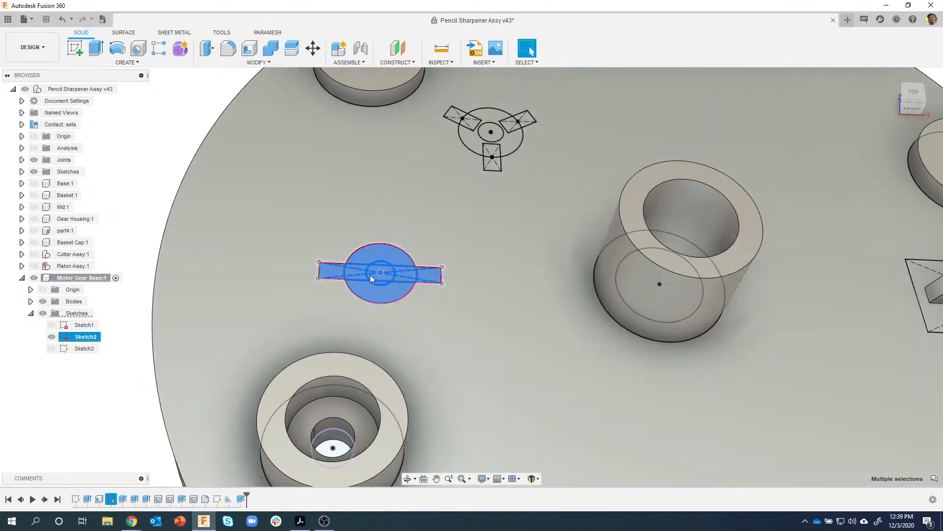
pyautogui.scroll(2, 365, 264)
pyautogui.scroll(2, 377, 267)
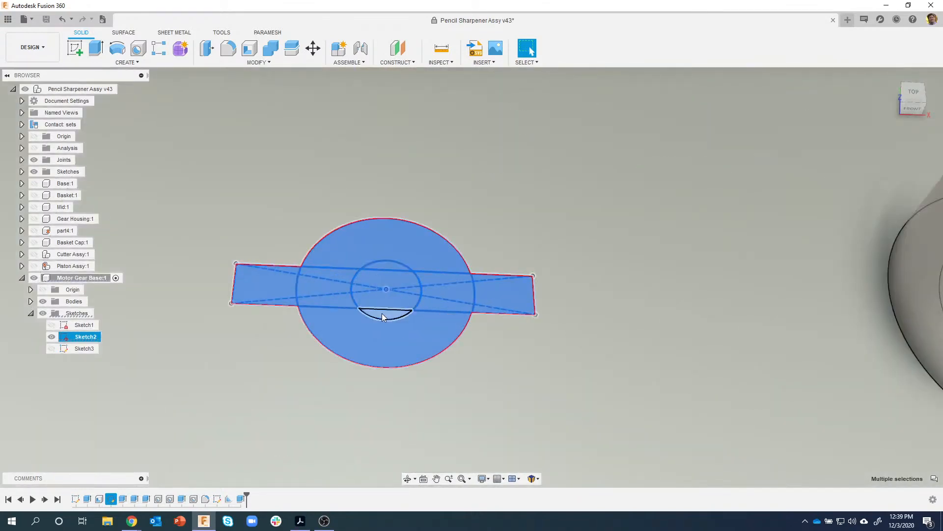
pyautogui.keyDown('ctrl'); pyautogui.click(382, 313); pyautogui.keyUp('ctrl')
pyautogui.keyDown('ctrl'); pyautogui.click(386, 267); pyautogui.keyUp('ctrl')
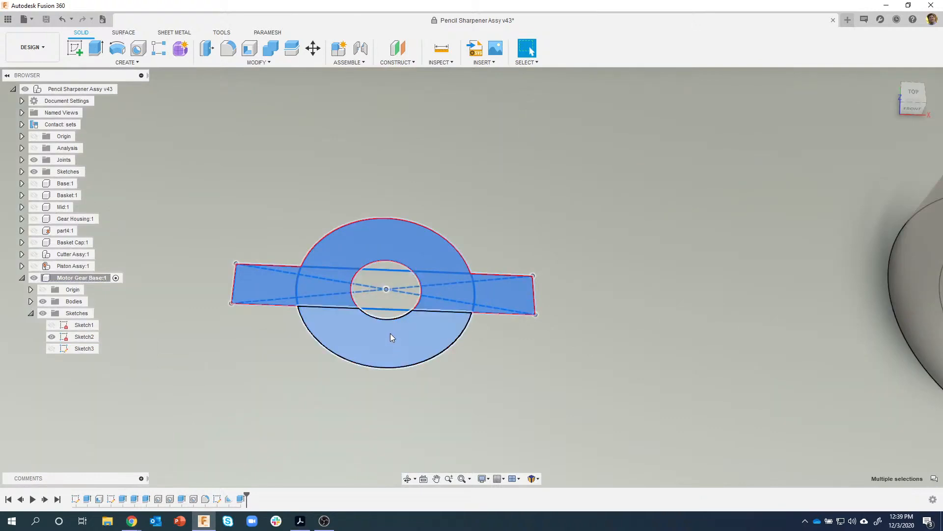
pyautogui.scroll(-5, 390, 333)
pyautogui.rightClick(380, 305)
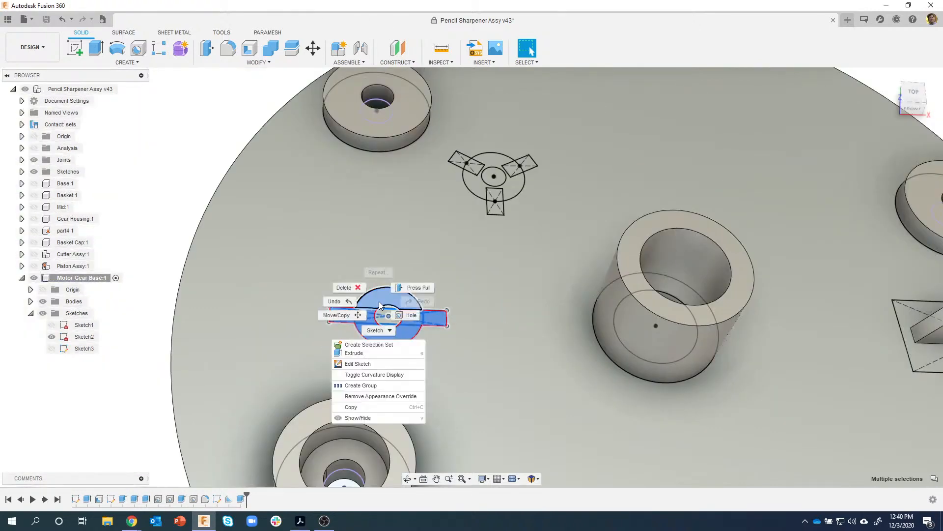
pyautogui.click(366, 354)
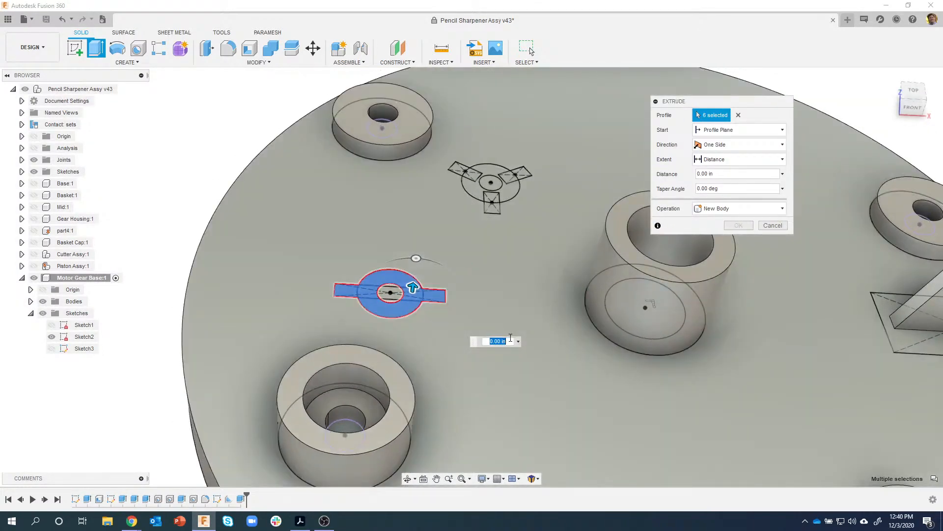
pyautogui.write('.5')
pyautogui.press('Return')
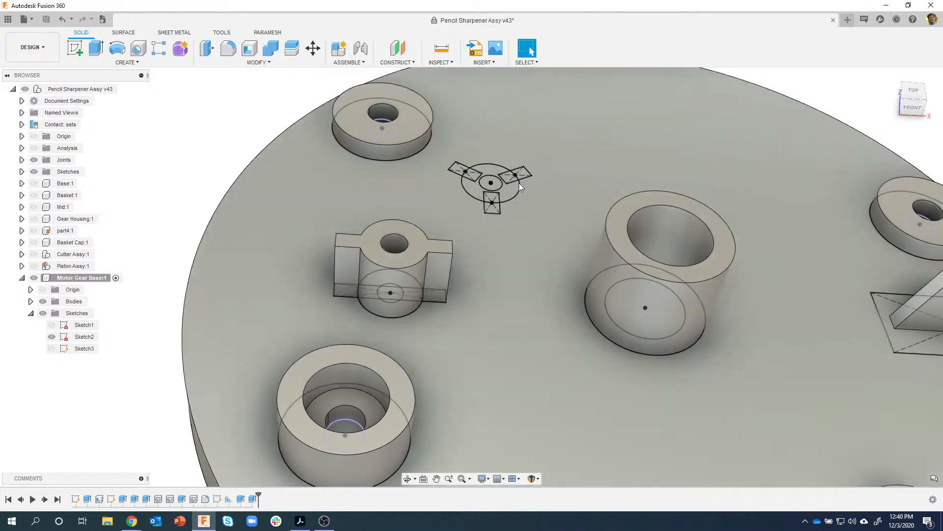
# - Extrude the three-armed profiles into a solid, leaving the inner circle open
pyautogui.keyDown('shift'); pyautogui.moveTo(481, 129); pyautogui.dragTo(441, 176, button='middle'); pyautogui.keyUp('shift')
pyautogui.moveTo(441, 177); pyautogui.dragTo(547, 267)
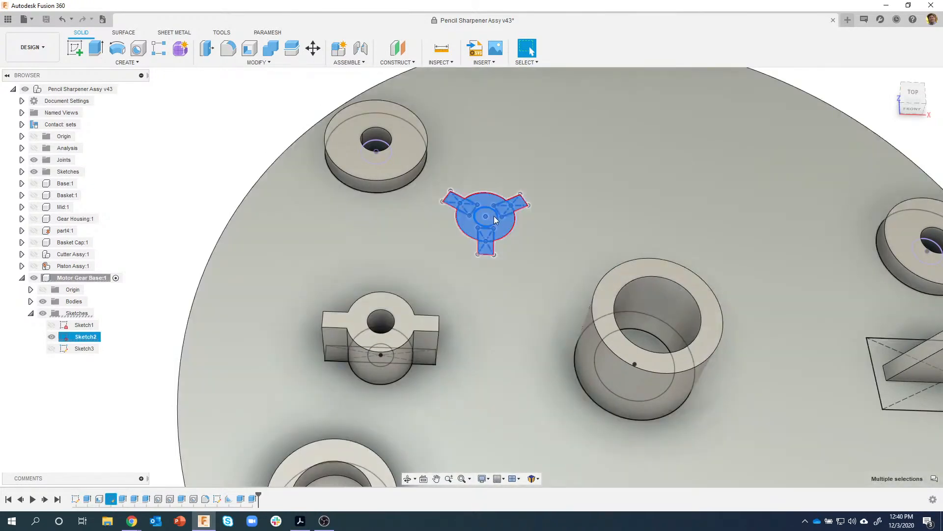
pyautogui.scroll(3, 495, 220)
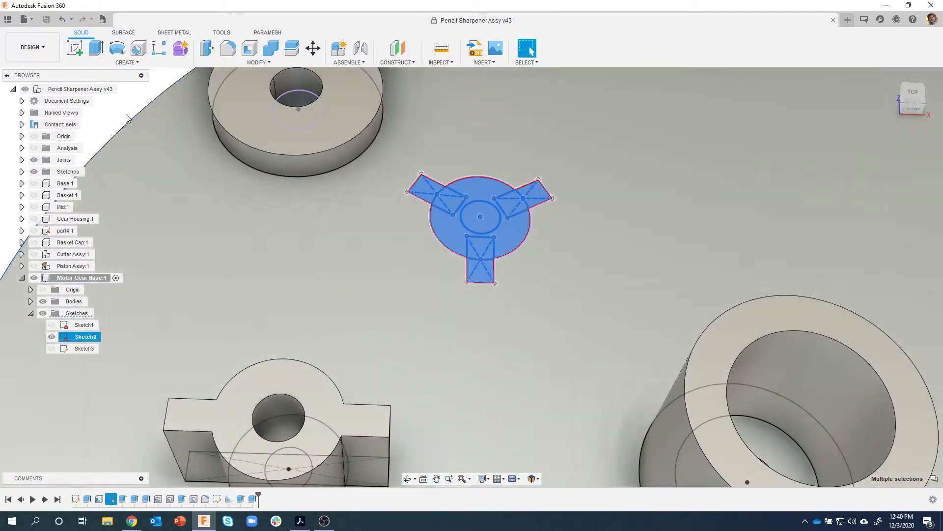
pyautogui.click(120, 111)
pyautogui.moveTo(118, 109); pyautogui.dragTo(147, 186, button='middle')
pyautogui.moveTo(419, 230)
pyautogui.mouseDown()
pyautogui.moveTo(583, 349)
pyautogui.moveTo(607, 378)
pyautogui.mouseUp()
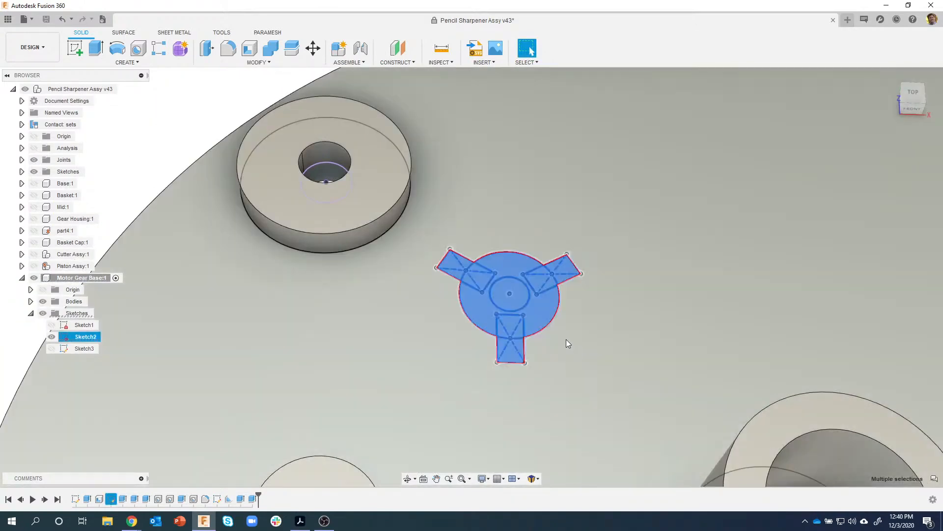
pyautogui.keyDown('ctrl'); pyautogui.click(519, 289); pyautogui.keyUp('ctrl')
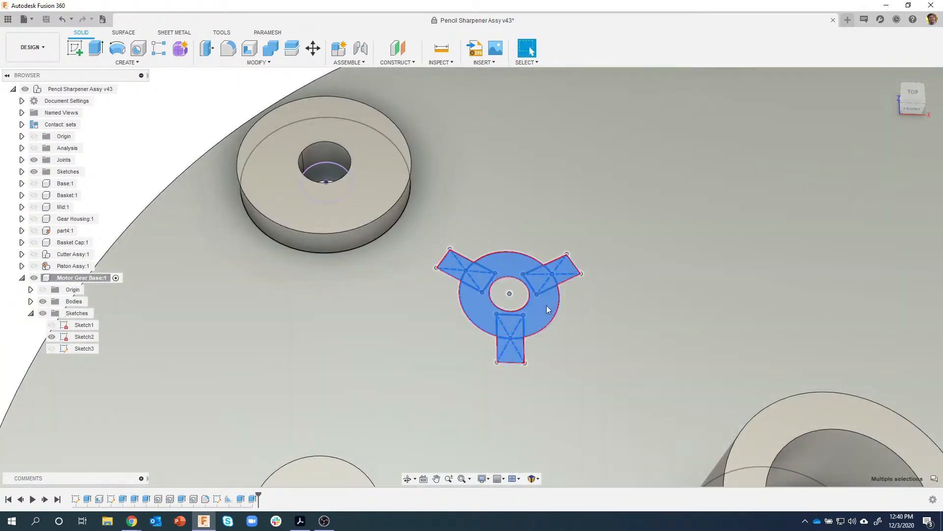
pyautogui.rightClick(510, 258)
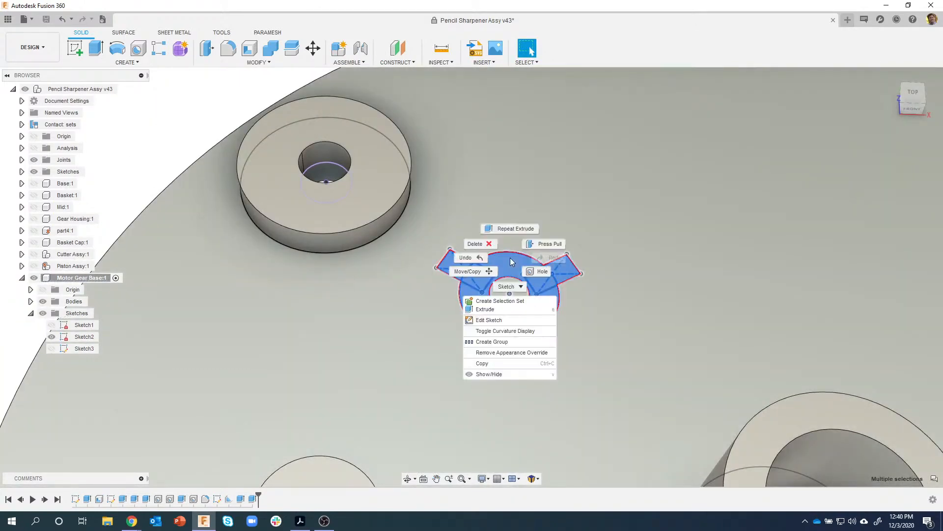
pyautogui.click(495, 308)
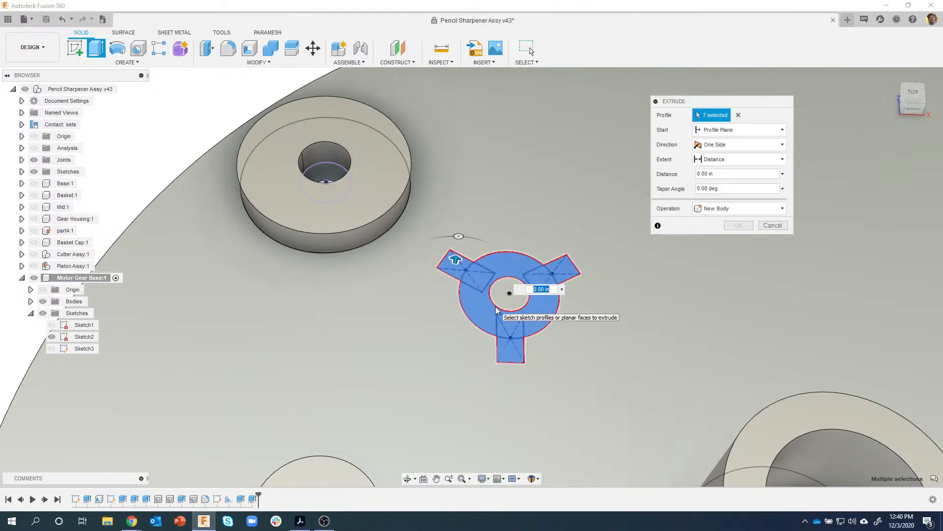
pyautogui.press('Return')
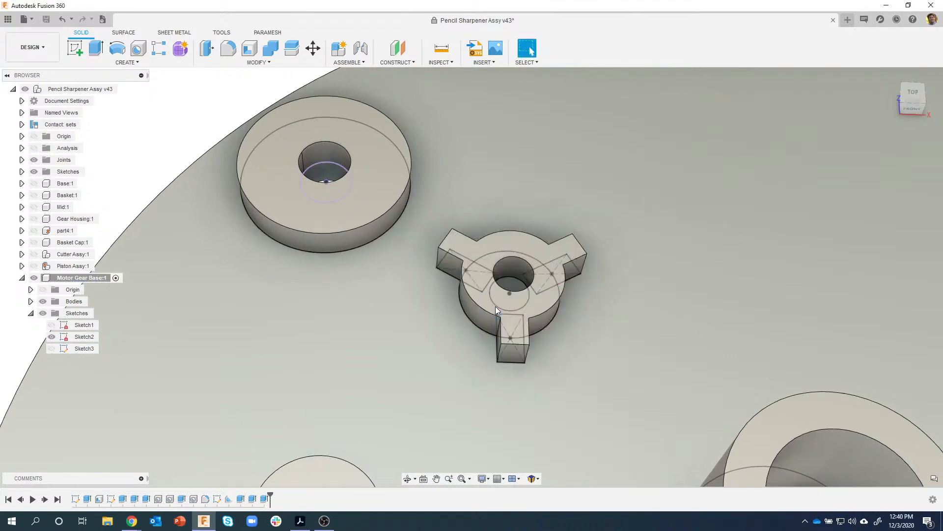
# - View the whole base, then switch to the Motor Gear Assy drawing PDF in Acrobat
pyautogui.scroll(-5, 495, 306)
pyautogui.scroll(-3, 474, 268)
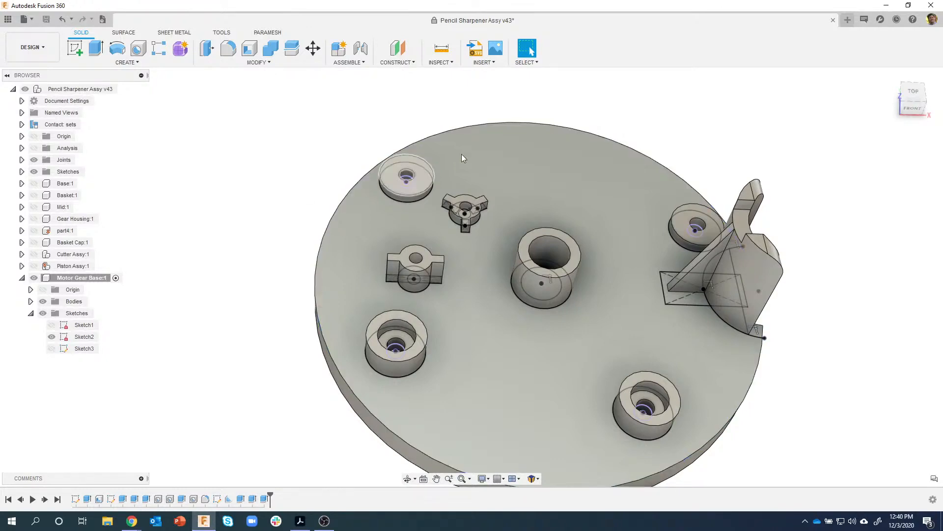
pyautogui.keyDown('shift'); pyautogui.moveTo(248, 252); pyautogui.dragTo(238, 471, button='middle'); pyautogui.keyUp('shift')
pyautogui.click(304, 524)
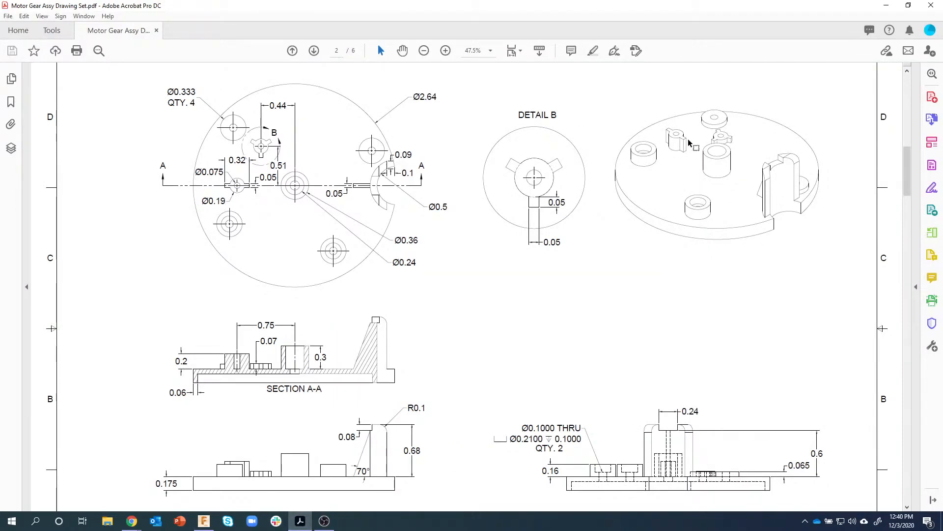
# - Check the Long Shaft sheet (0.75 long, Ø0.075) at full-sheet zoom, then go back to Fusion 360
pyautogui.scroll(-2, 459, 286)
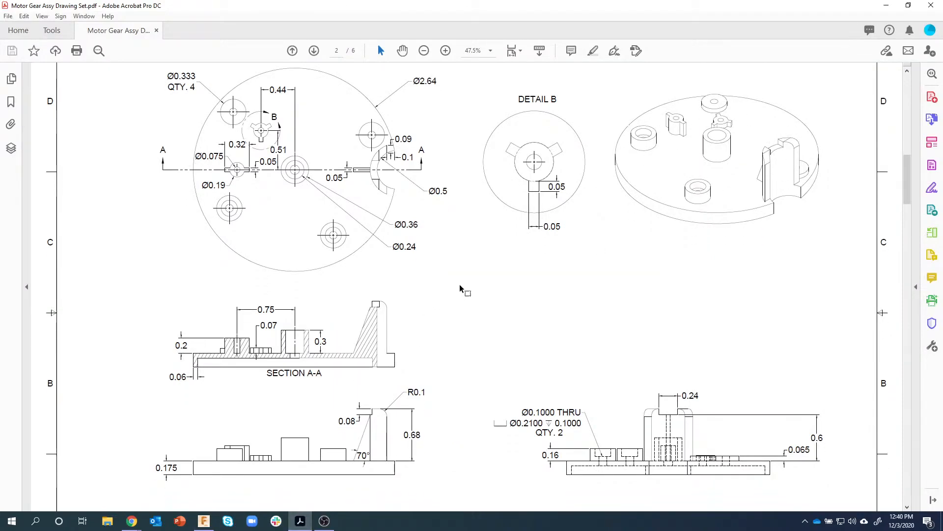
pyautogui.scroll(-10, 460, 290)
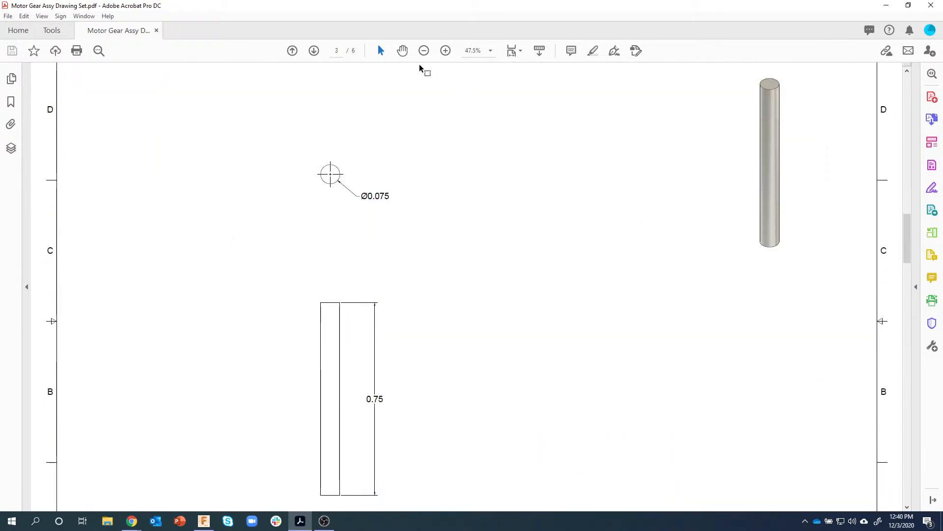
pyautogui.click(423, 51)
pyautogui.click(424, 51)
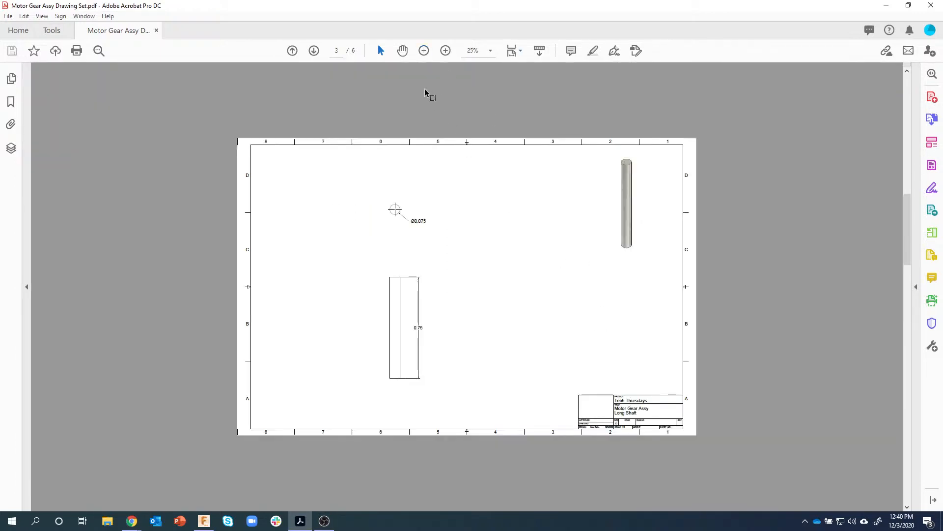
pyautogui.click(443, 53)
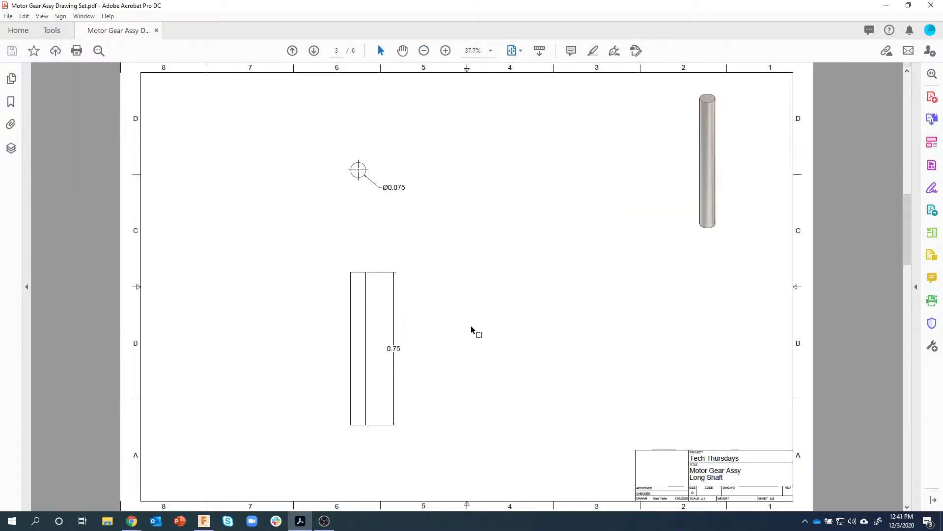
pyautogui.scroll(-1, 470, 325)
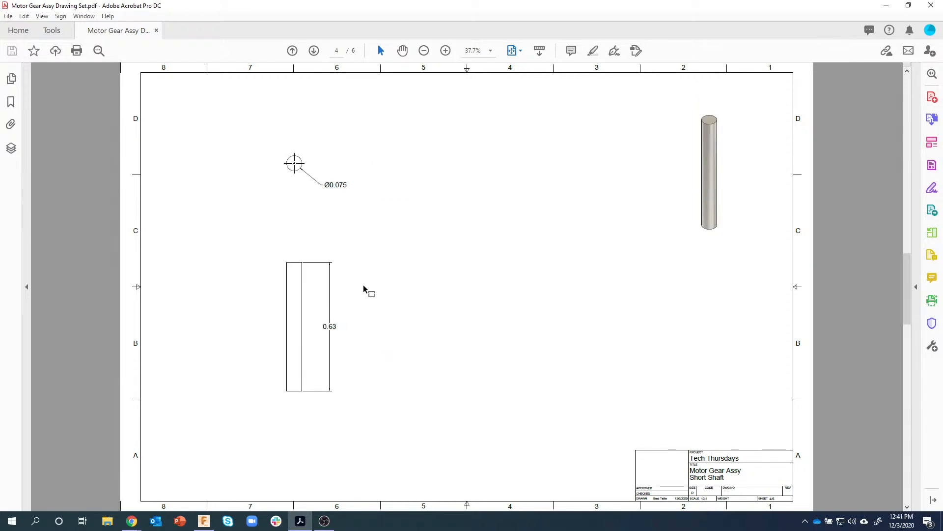
pyautogui.scroll(1, 394, 267)
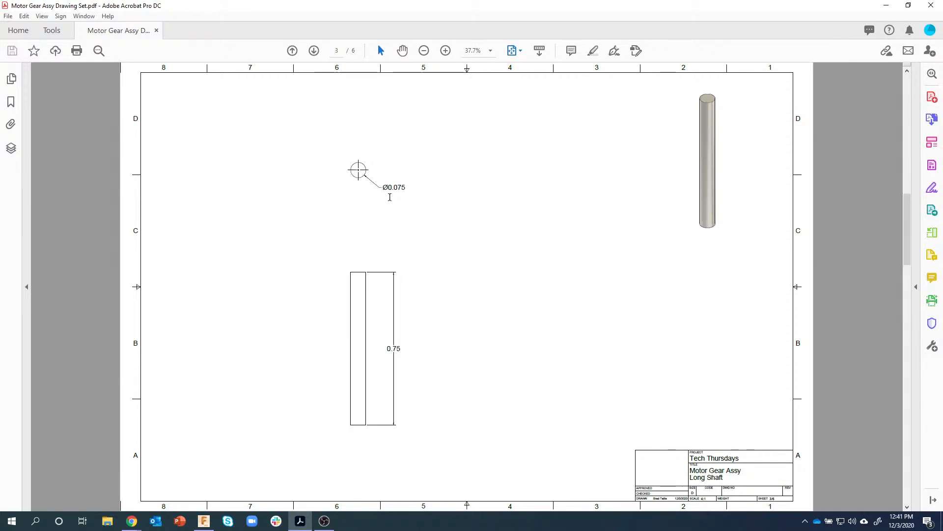
pyautogui.click(210, 517)
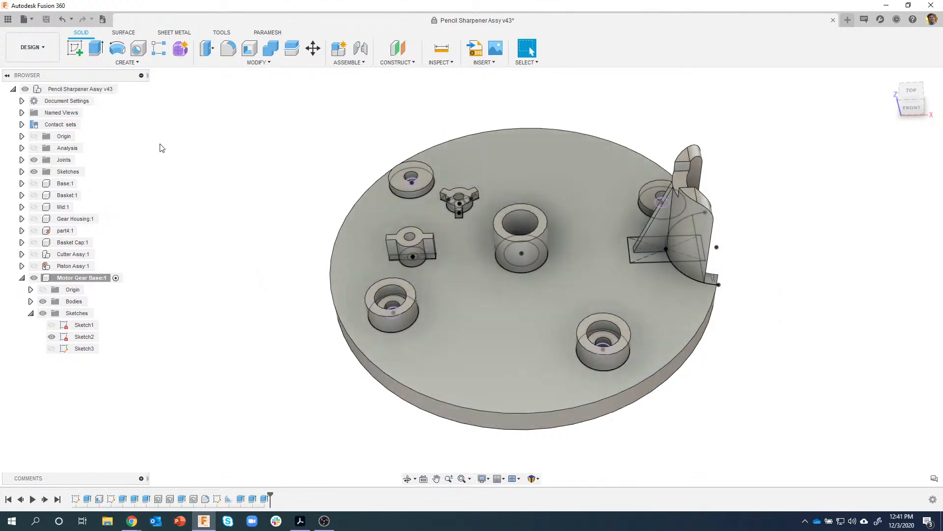
# - Add a new component named Motor Gear Assy under the root and drag Motor Gear Base:1 into it
pyautogui.rightClick(72, 91)
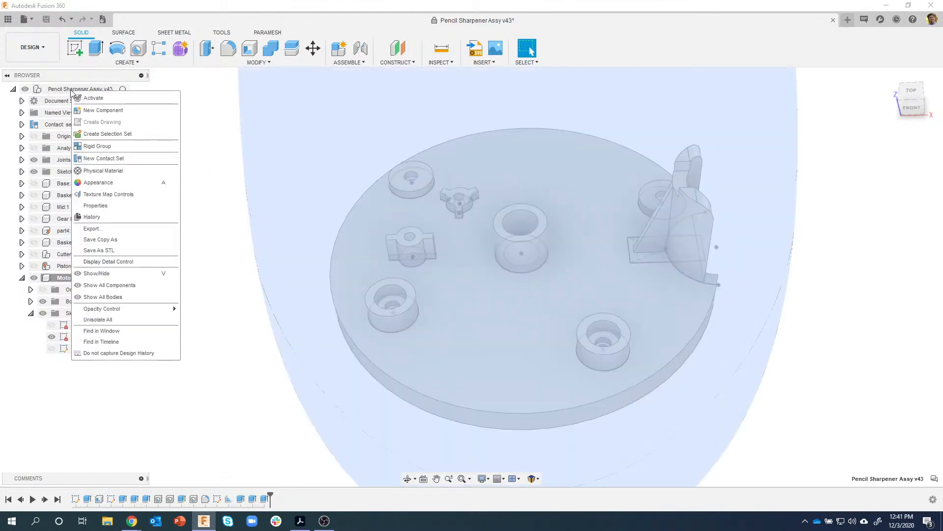
pyautogui.click(136, 111)
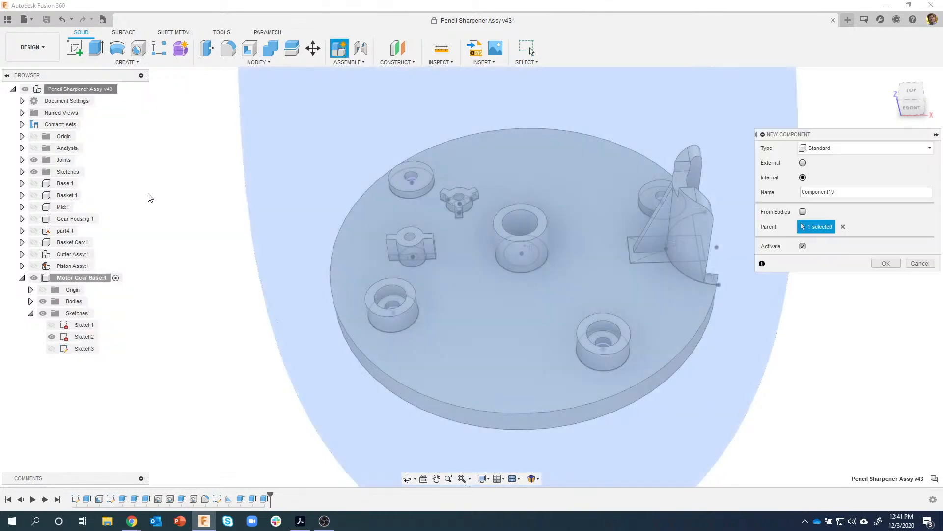
pyautogui.moveTo(845, 137); pyautogui.dragTo(801, 123)
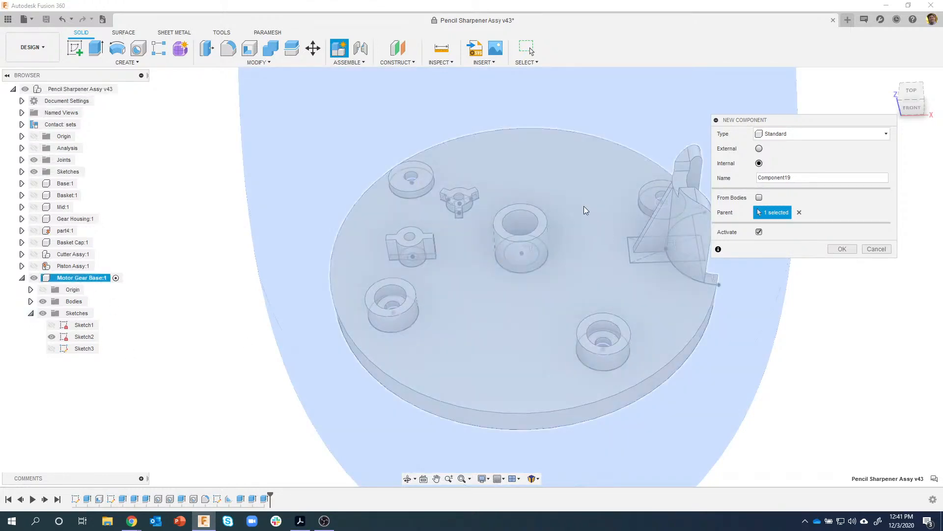
pyautogui.doubleClick(835, 178)
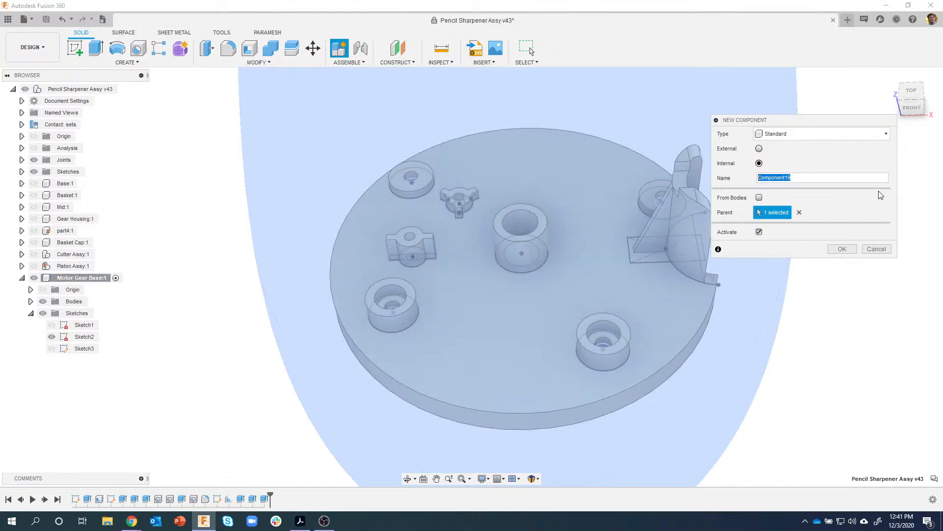
pyautogui.write('Motor Gear Assy')
pyautogui.click(842, 249)
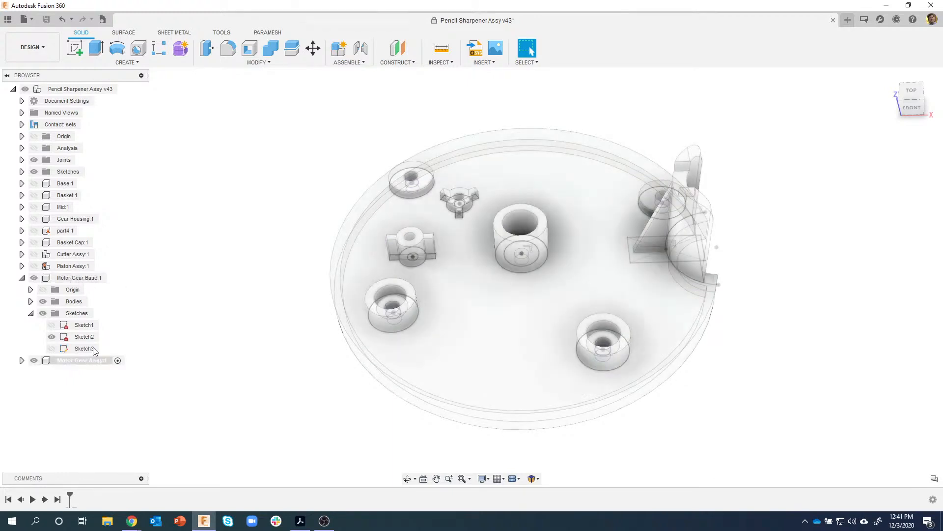
pyautogui.moveTo(64, 280); pyautogui.dragTo(83, 364)
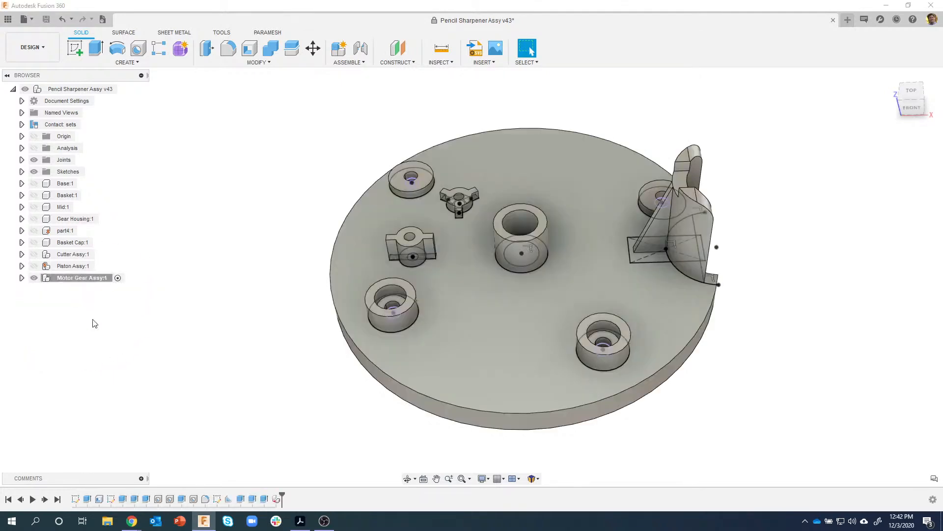
# - Create a new component named Gear Shaft Long inside Motor Gear Assy:1
pyautogui.click(22, 278)
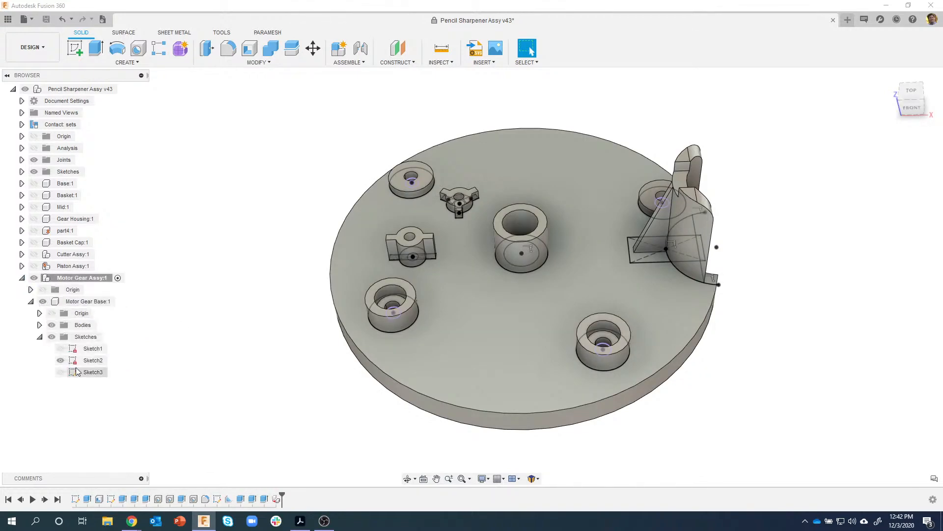
pyautogui.click(90, 282)
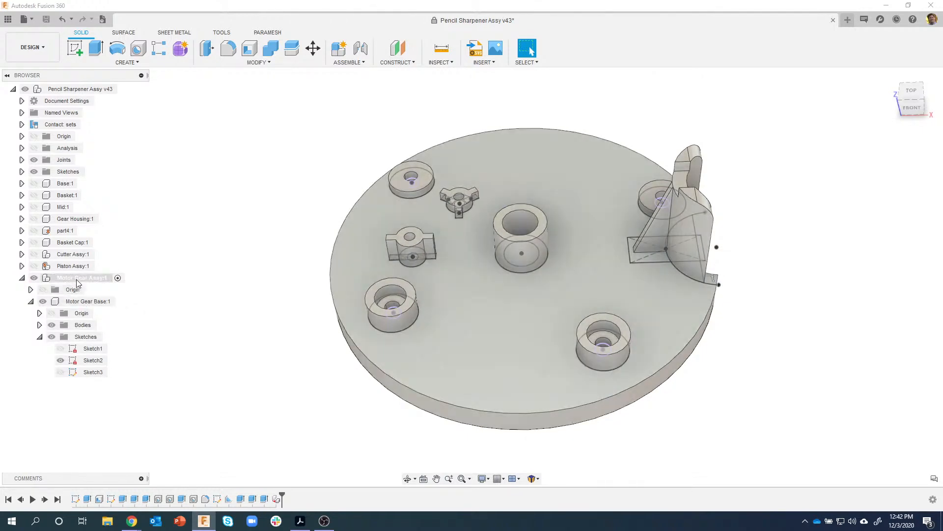
pyautogui.rightClick(83, 284)
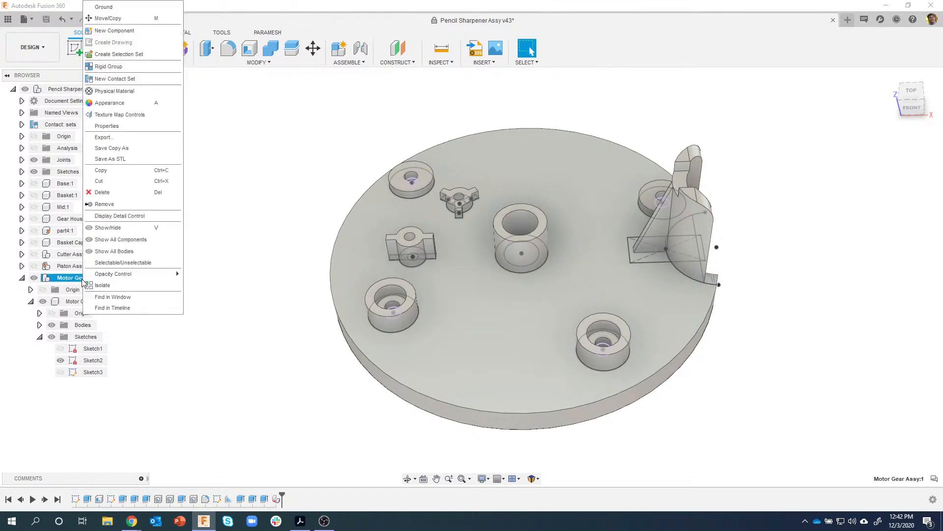
pyautogui.click(141, 36)
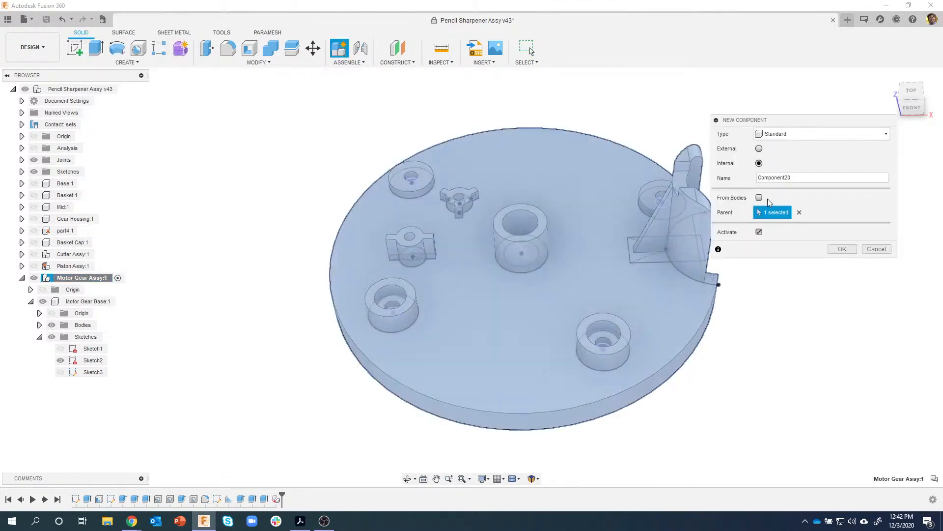
pyautogui.doubleClick(804, 177)
pyautogui.write('C')
pyautogui.click(842, 249)
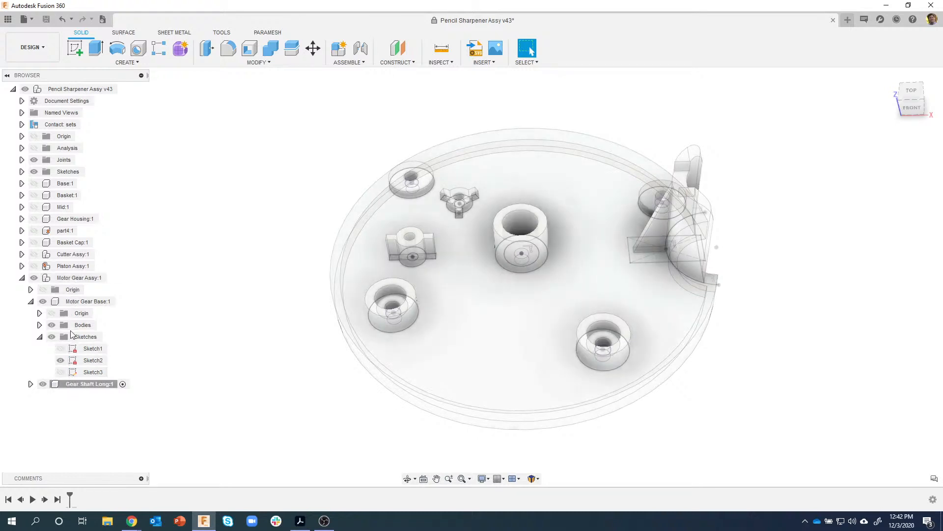
# - Select the Gear Shaft Long component in the browser
pyautogui.rightClick(81, 283)
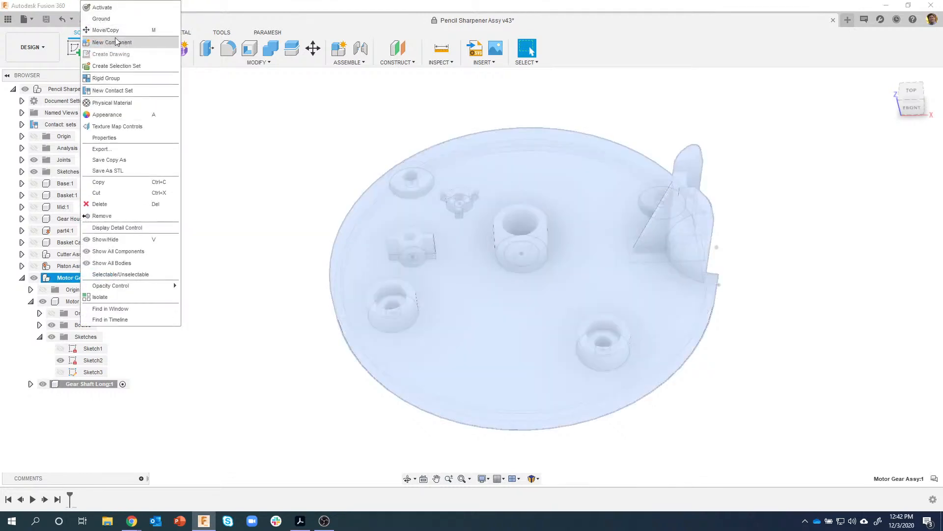
pyautogui.click(154, 405)
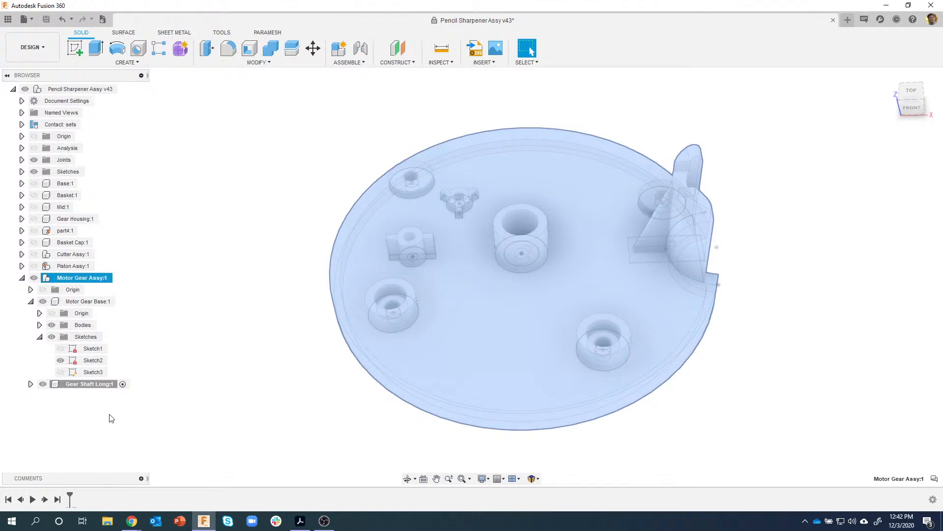
pyautogui.press('Escape')
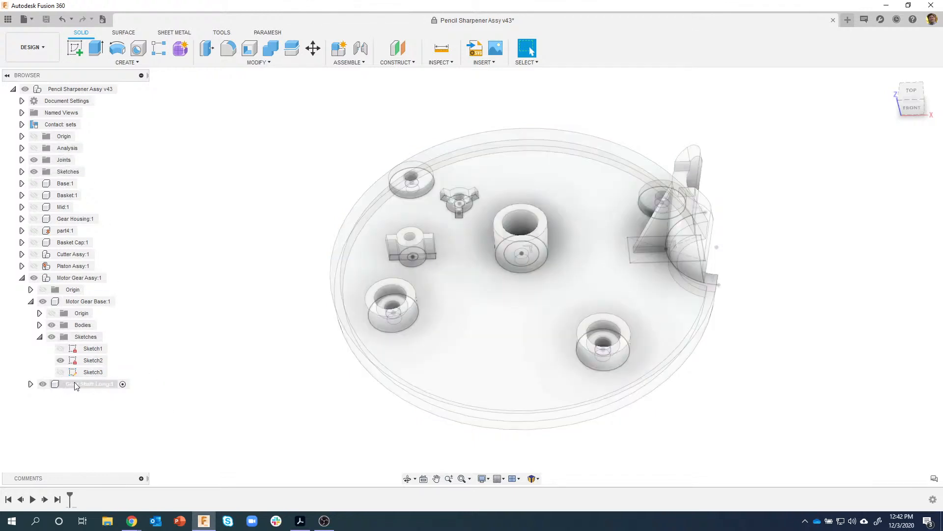
pyautogui.click(109, 387)
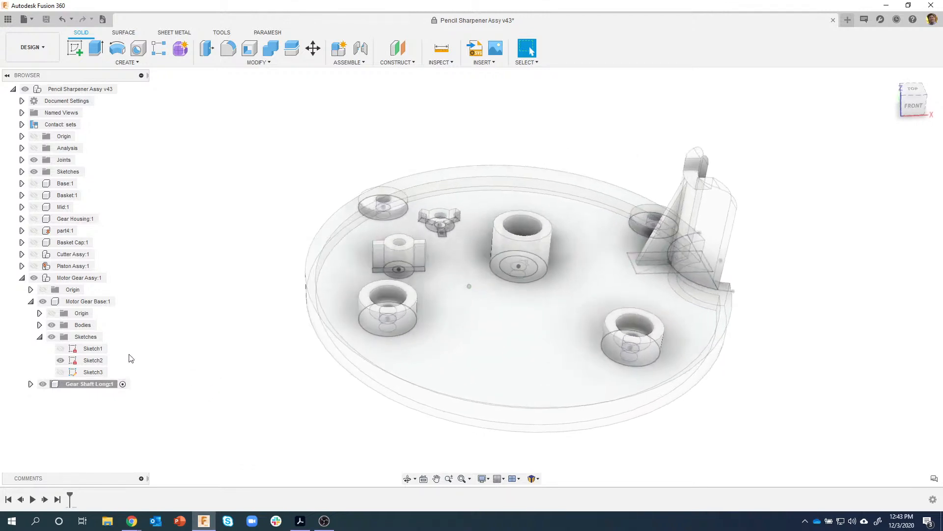
pyautogui.click(132, 62)
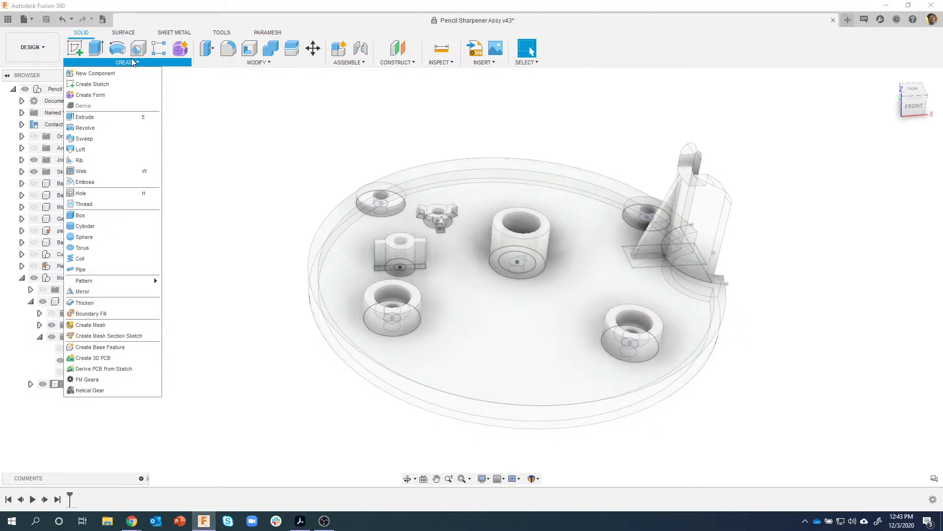
# - Start a cylinder and pick the base plate's top face as its sketch plane
pyautogui.click(105, 226)
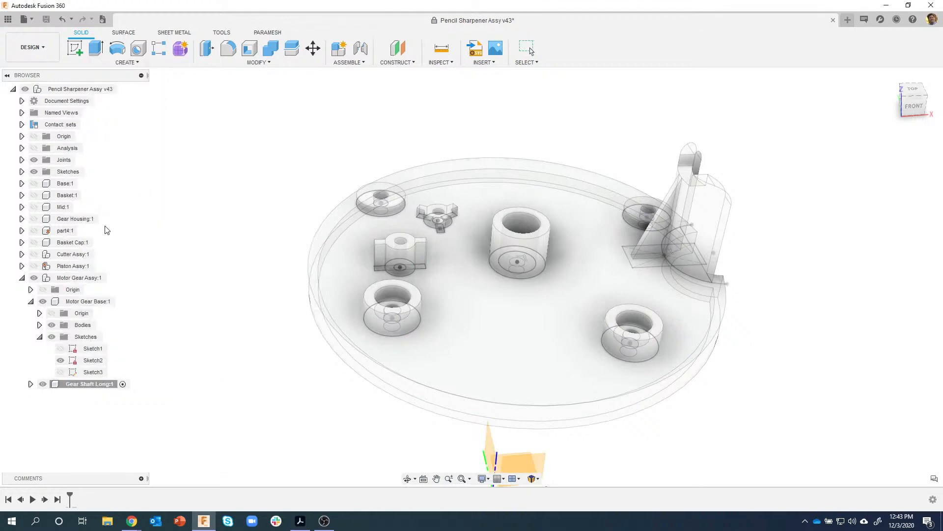
pyautogui.click(497, 334)
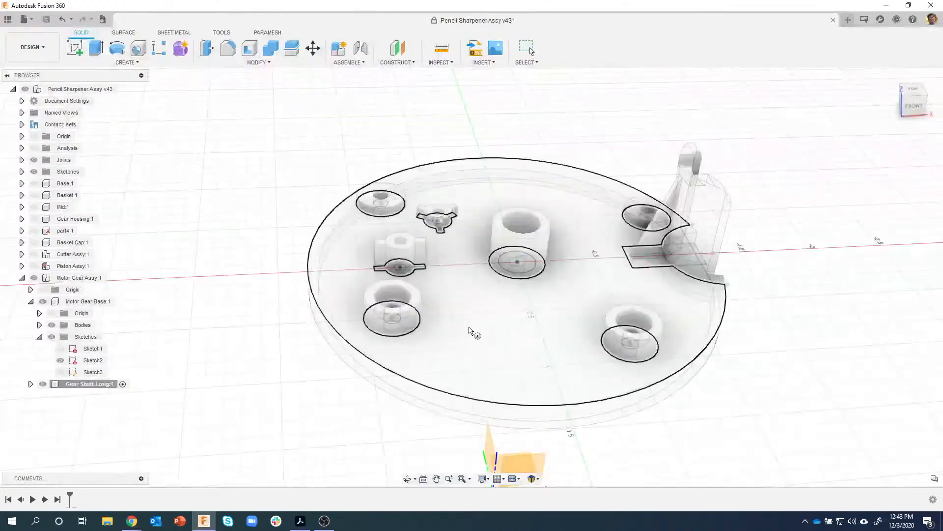
pyautogui.keyDown('shift'); pyautogui.moveTo(505, 338); pyautogui.dragTo(460, 330, button='middle'); pyautogui.keyUp('shift')
pyautogui.scroll(6, 459, 329)
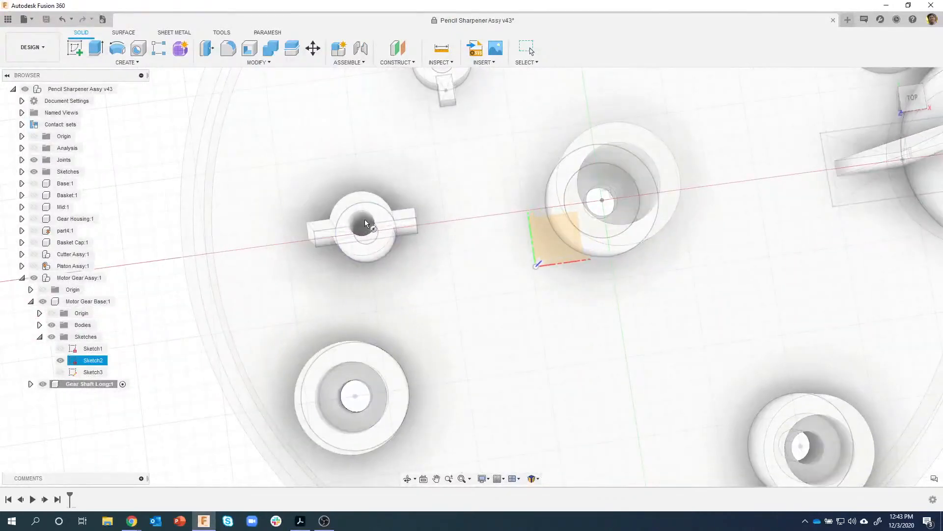
pyautogui.keyDown('shift'); pyautogui.moveTo(360, 232); pyautogui.dragTo(479, 319, button='middle'); pyautogui.keyUp('shift')
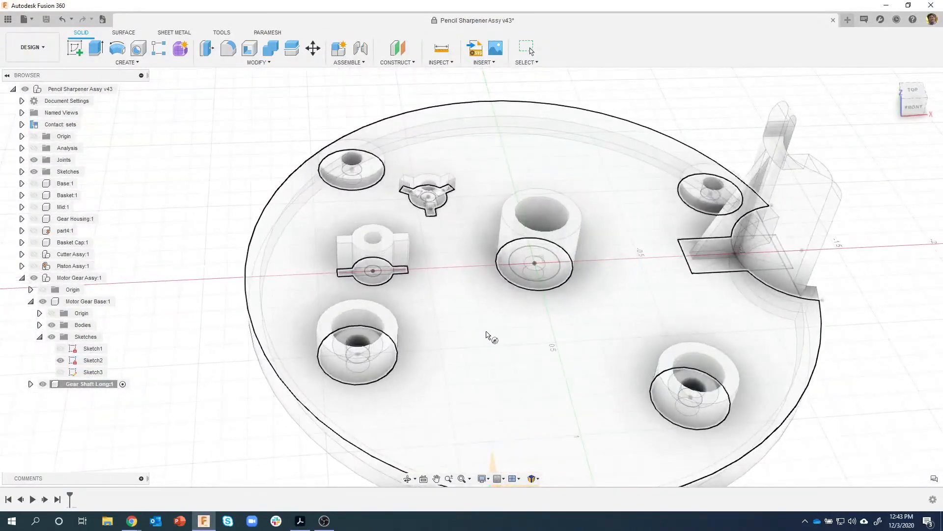
pyautogui.click(372, 270)
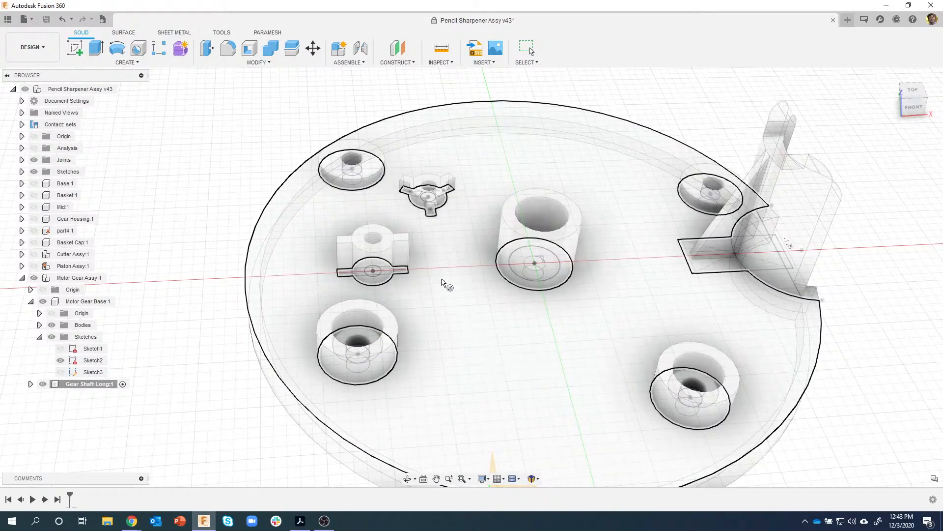
pyautogui.scroll(-1, 481, 353)
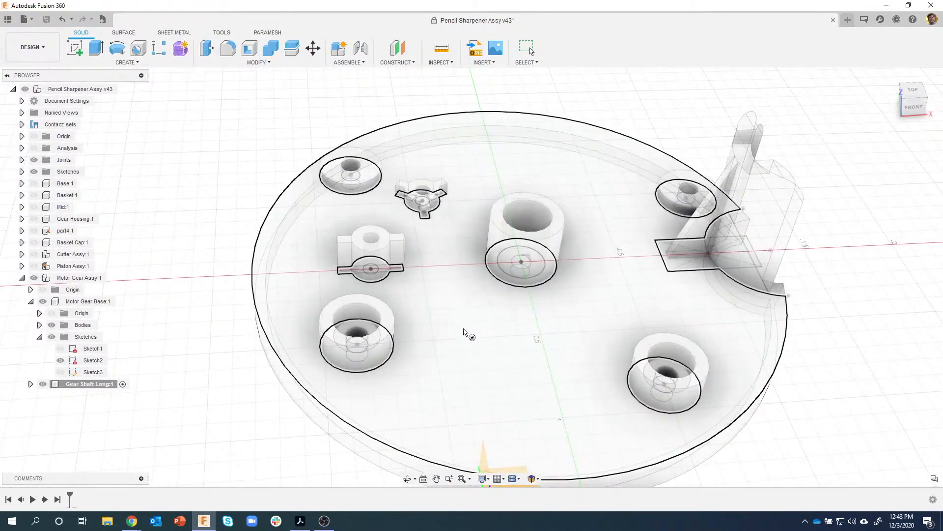
pyautogui.click(468, 335)
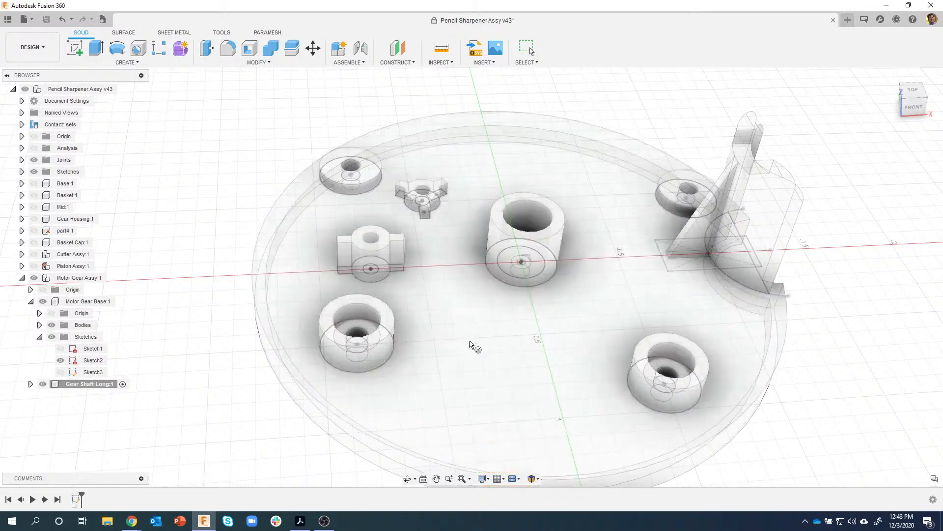
# - Centre the cylinder on the base at 0.075 in diameter and 0.75 in height
pyautogui.click(466, 332)
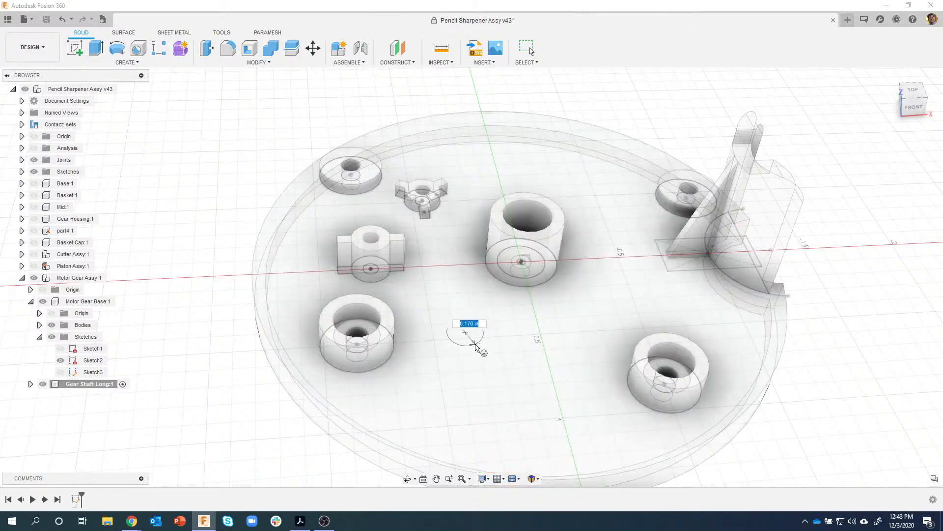
pyautogui.press('BackSpace')
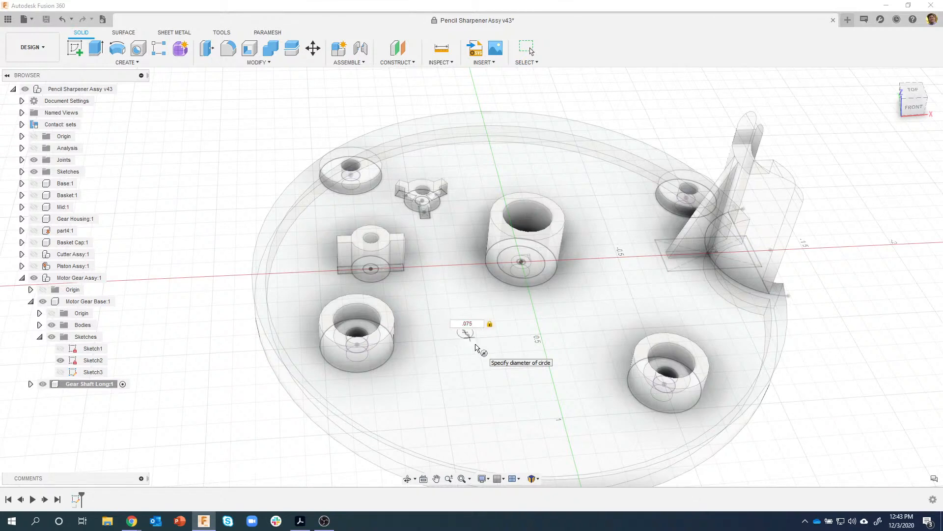
pyautogui.press('Return')
pyautogui.click(693, 144)
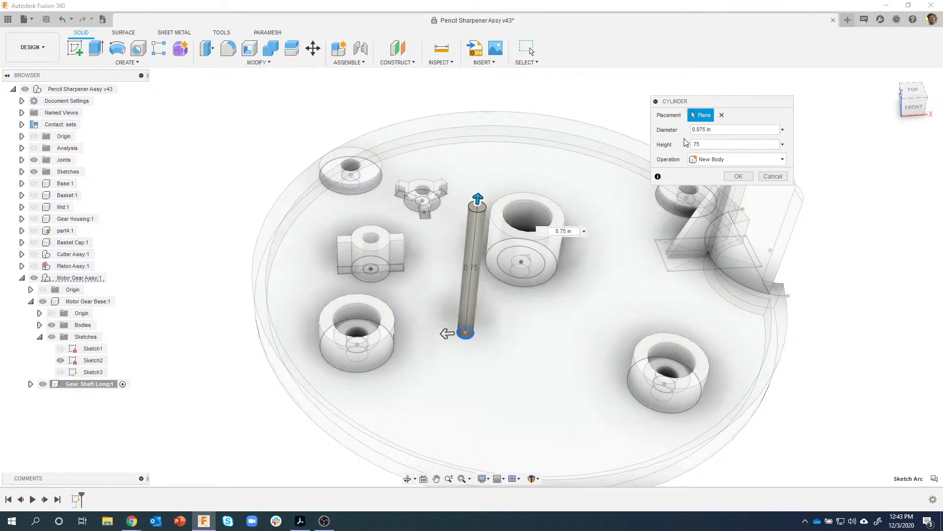
pyautogui.press('Return')
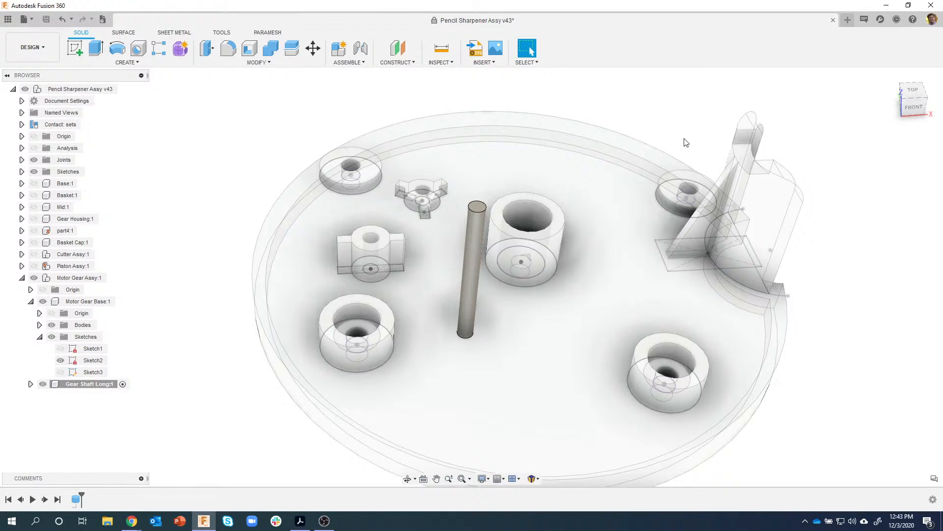
pyautogui.keyDown('shift'); pyautogui.moveTo(178, 221); pyautogui.dragTo(143, 251, button='middle'); pyautogui.keyUp('shift')
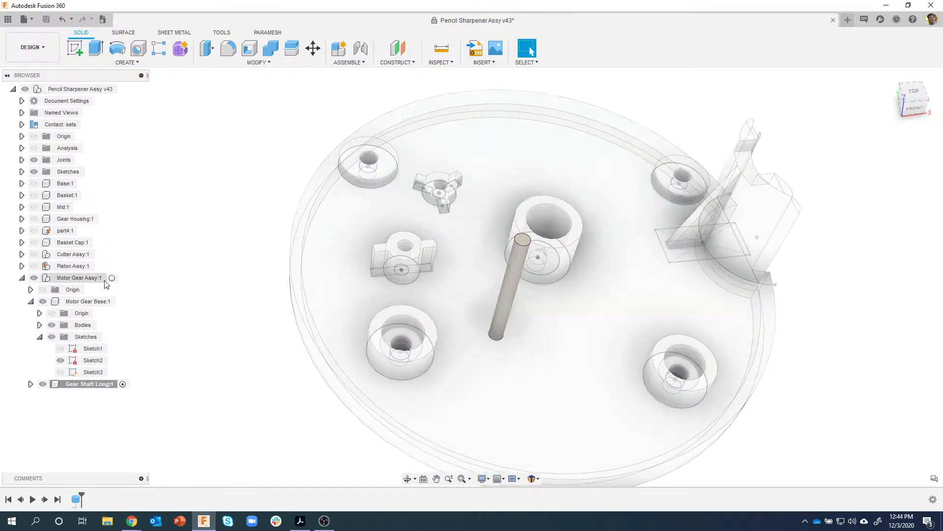
# - Activate Motor Gear Assy:1 and start a Joint, checking its motion types
pyautogui.click(85, 278)
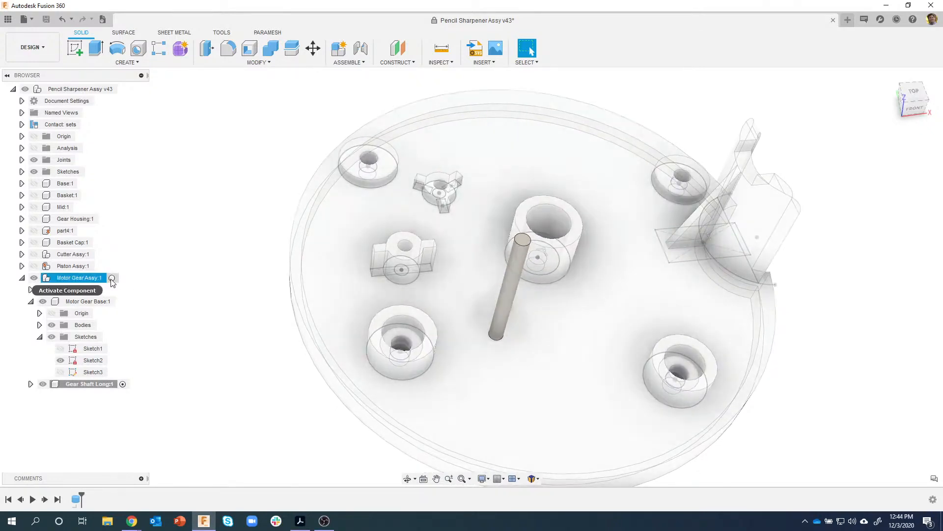
pyautogui.click(112, 278)
pyautogui.click(177, 300)
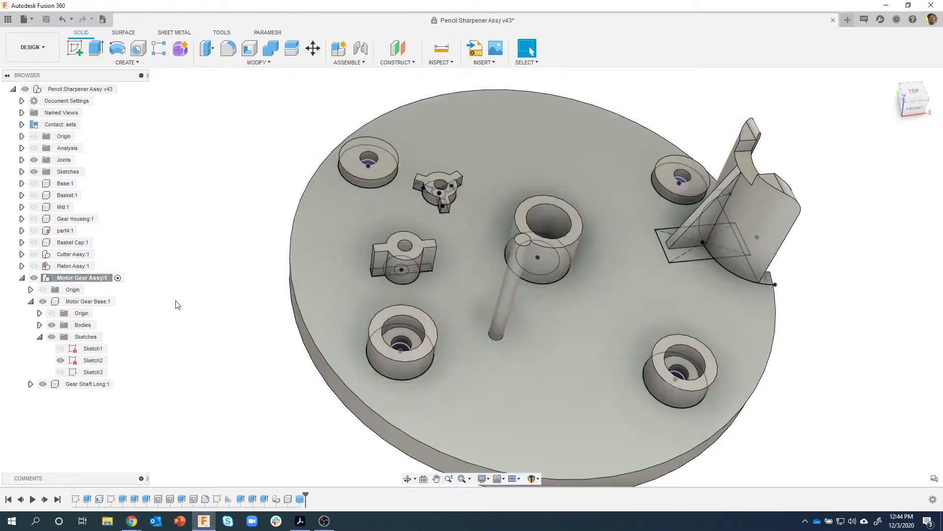
pyautogui.click(361, 49)
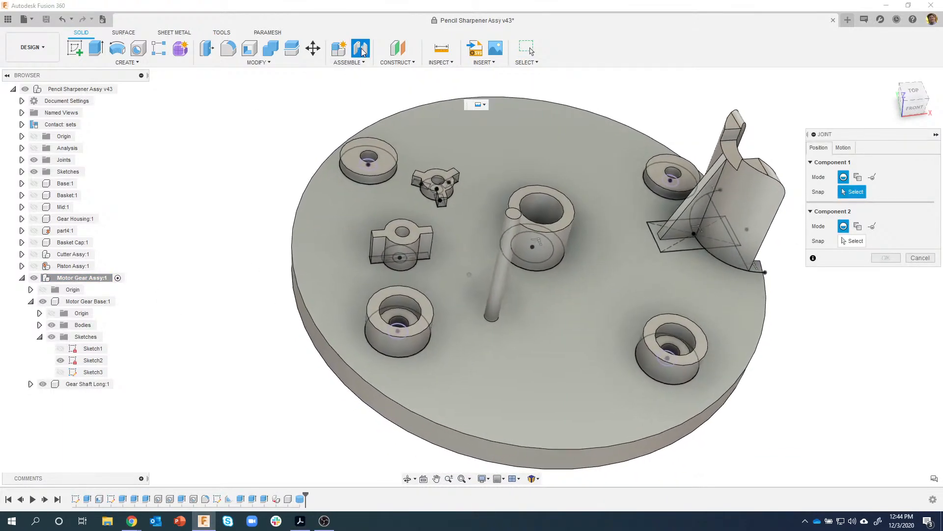
pyautogui.click(843, 148)
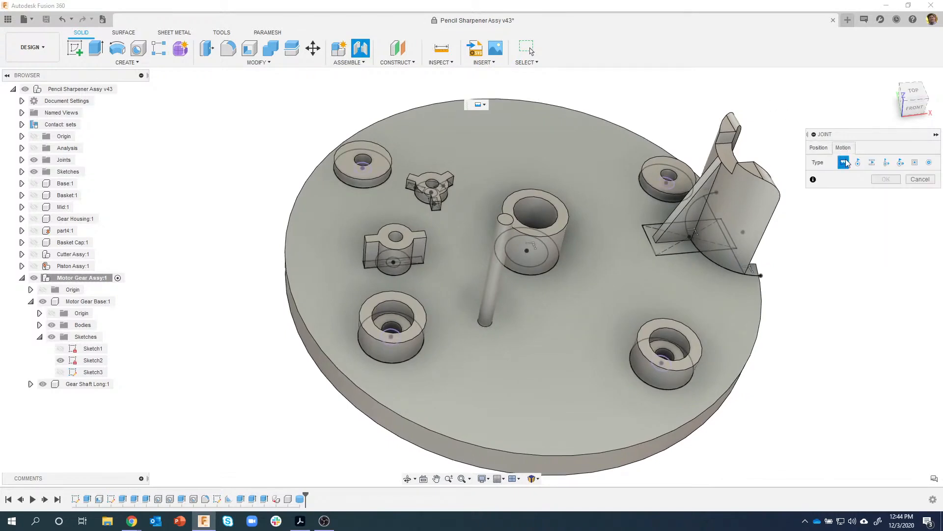
pyautogui.click(820, 148)
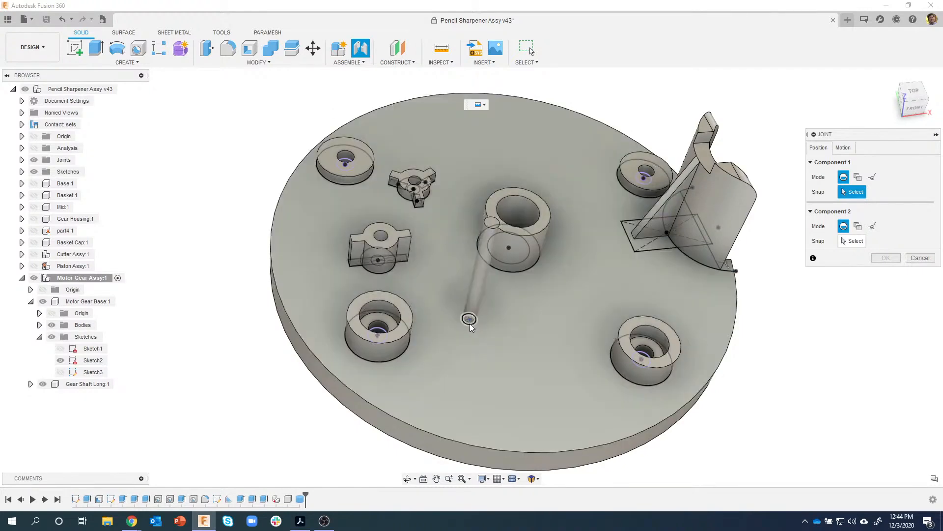
# - Pick the long shaft's end and snap it into the side-armed boss's hole, hiding Sketch2
pyautogui.scroll(3, 465, 321)
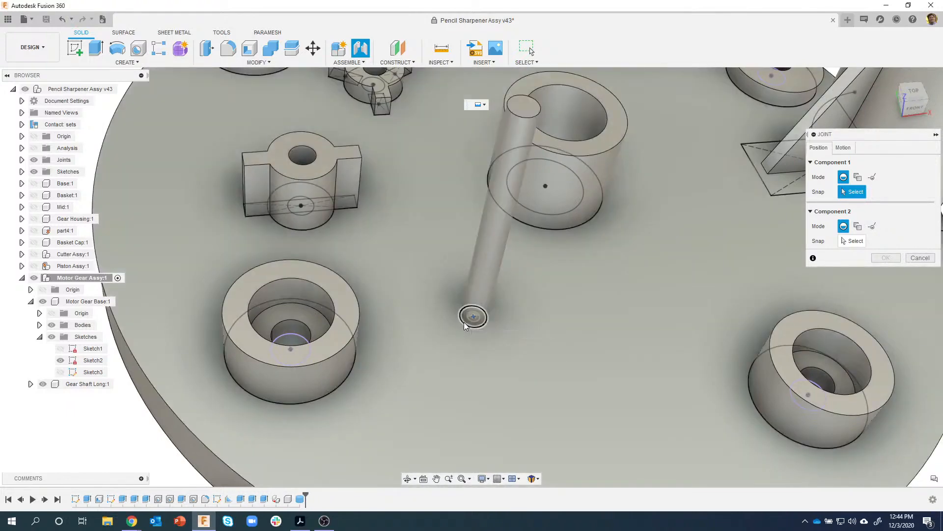
pyautogui.click(464, 323)
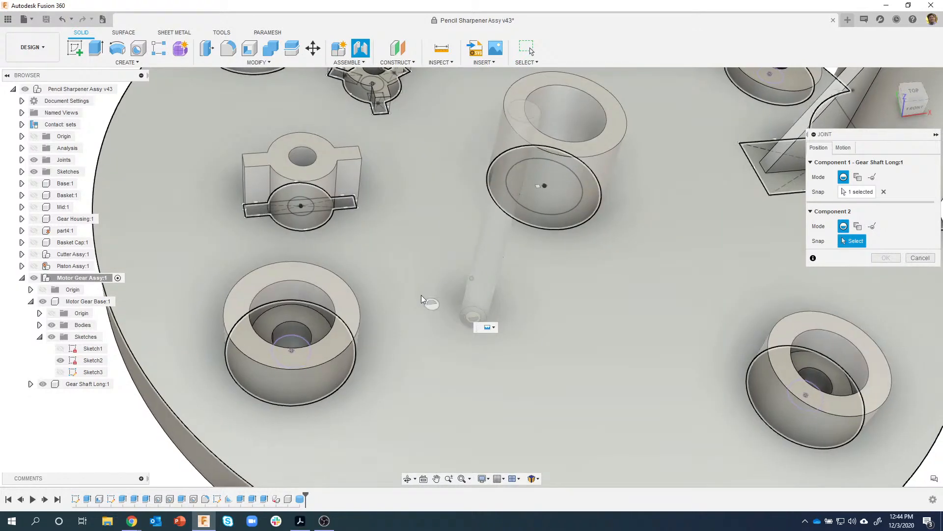
pyautogui.keyDown('shift'); pyautogui.moveTo(422, 298); pyautogui.dragTo(342, 259, button='middle'); pyautogui.keyUp('shift')
pyautogui.scroll(6, 315, 267)
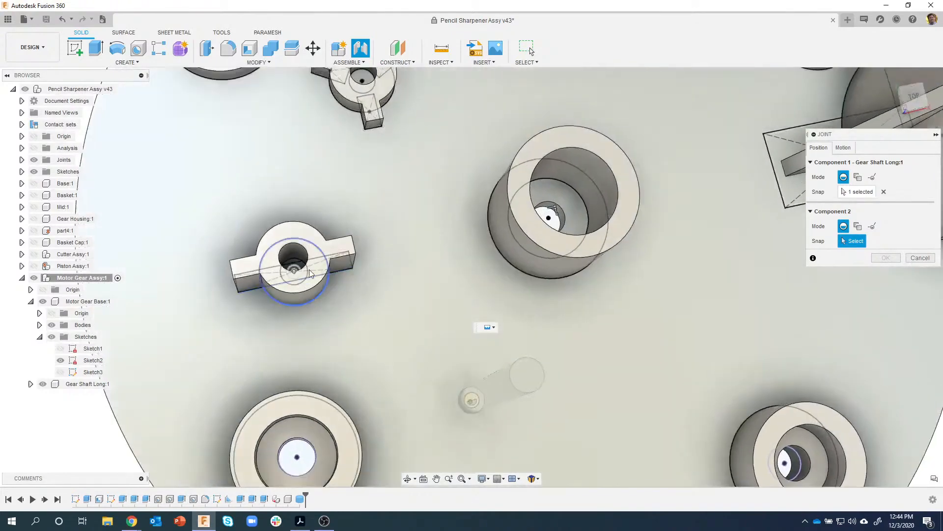
pyautogui.moveTo(286, 247)
pyautogui.keyDown('shift'); pyautogui.mouseDown(button='middle')
pyautogui.moveTo(261, 254)
pyautogui.moveTo(275, 274)
pyautogui.mouseUp(button='middle'); pyautogui.keyUp('shift')
pyautogui.click(63, 361)
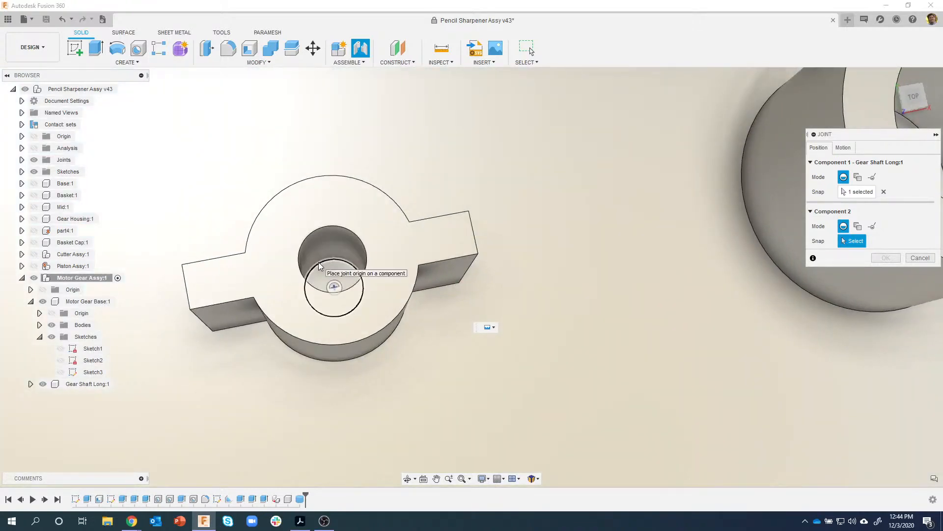
pyautogui.scroll(-5, 320, 266)
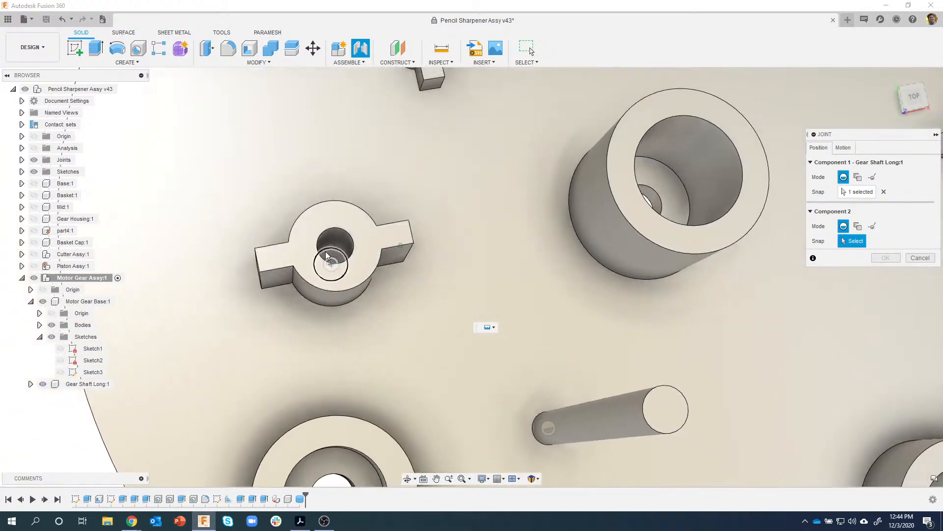
pyautogui.click(324, 252)
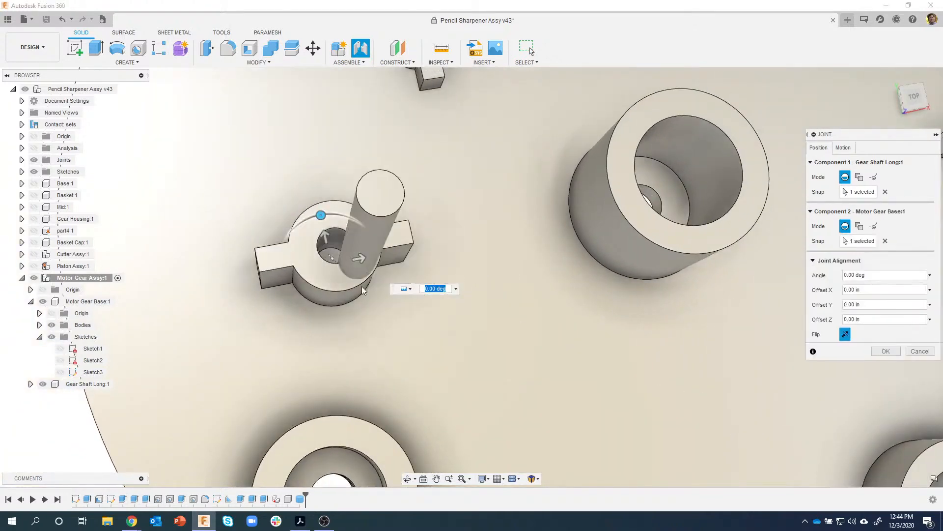
# - Review the seated shaft from a tilted view and create the joint
pyautogui.keyDown('shift'); pyautogui.moveTo(485, 348); pyautogui.dragTo(600, 411, button='middle'); pyautogui.keyUp('shift')
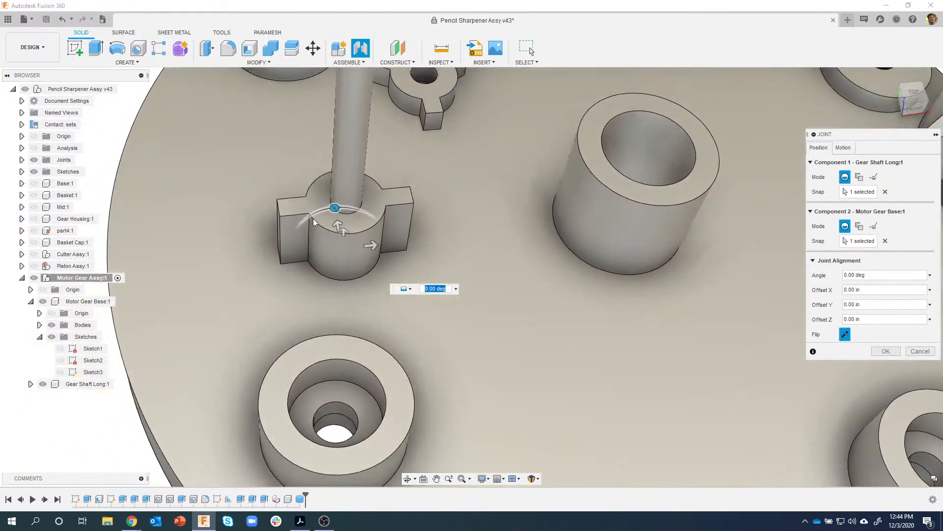
pyautogui.scroll(-3, 450, 383)
pyautogui.scroll(-3, 370, 284)
pyautogui.keyDown('shift'); pyautogui.moveTo(364, 250); pyautogui.dragTo(367, 261, button='middle'); pyautogui.keyUp('shift')
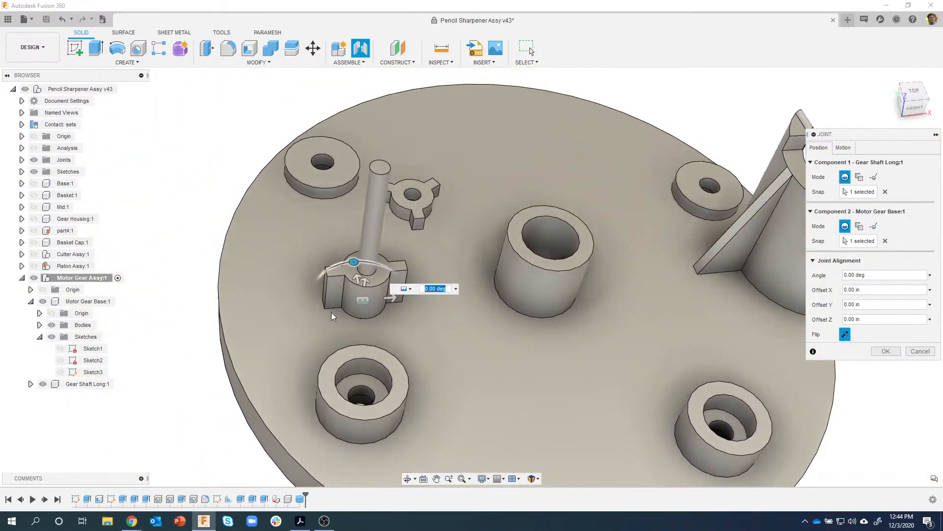
pyautogui.moveTo(332, 313); pyautogui.dragTo(334, 302, button='middle')
pyautogui.moveTo(541, 291); pyautogui.dragTo(470, 280, button='middle')
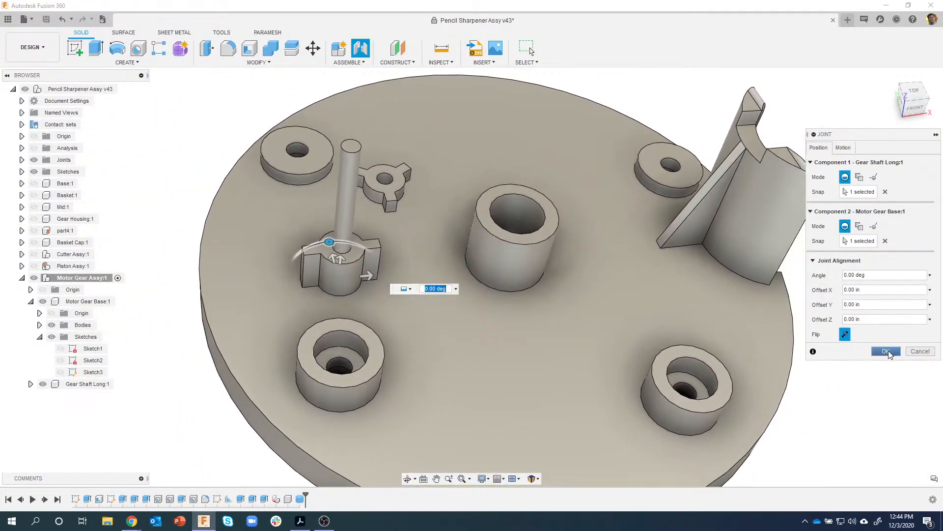
pyautogui.click(887, 350)
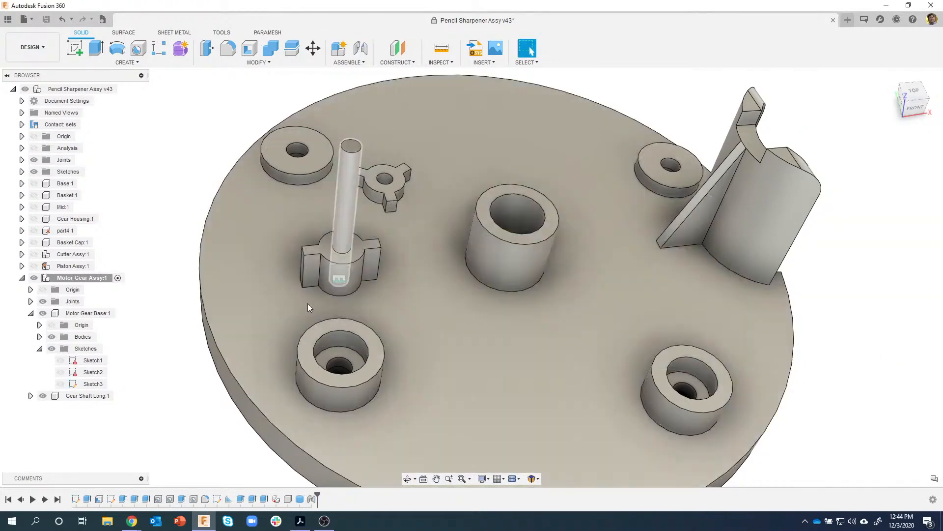
# - Create a new component named Gear Shaft Short inside Motor Gear Assy:1
pyautogui.scroll(-1, 296, 314)
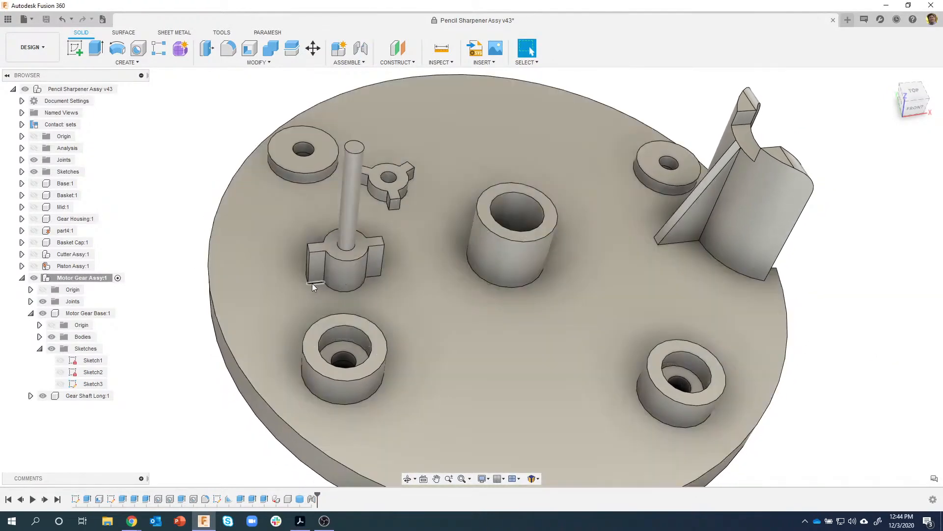
pyautogui.scroll(-1, 206, 301)
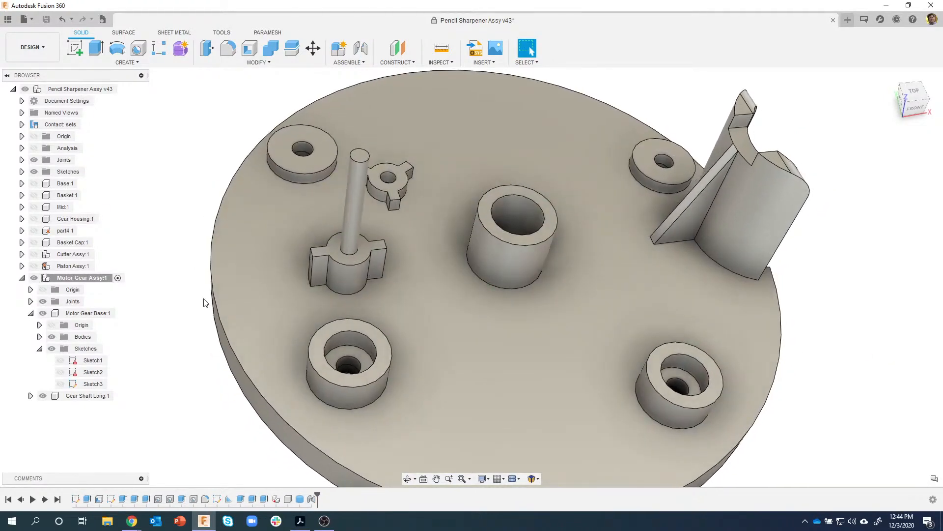
pyautogui.scroll(-3, 197, 299)
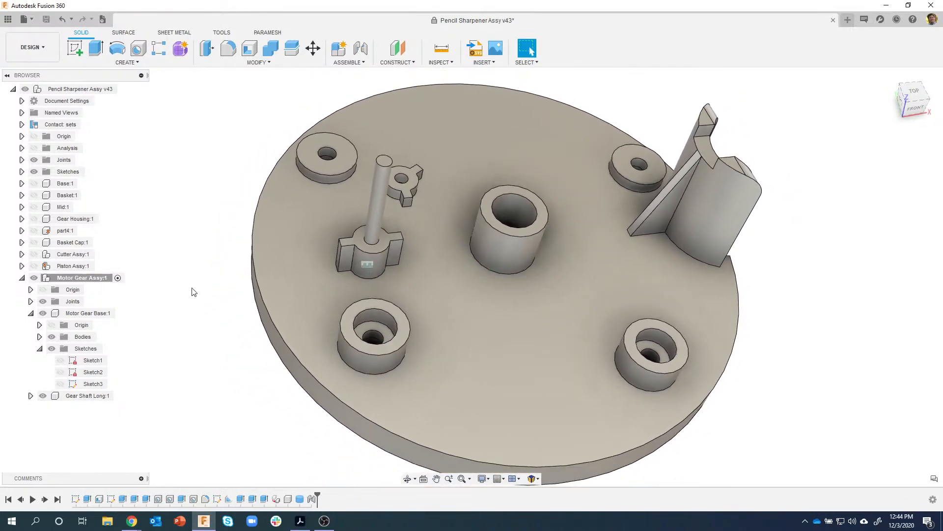
pyautogui.rightClick(75, 279)
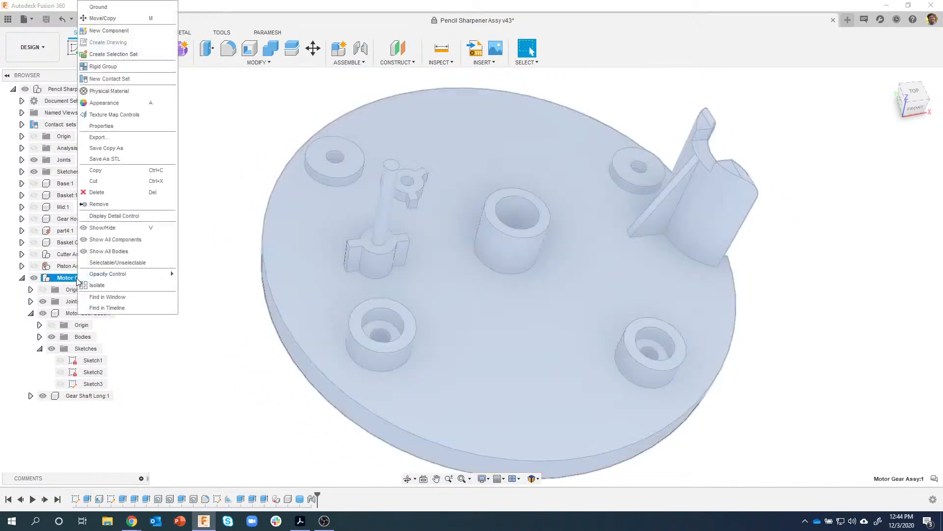
pyautogui.click(113, 35)
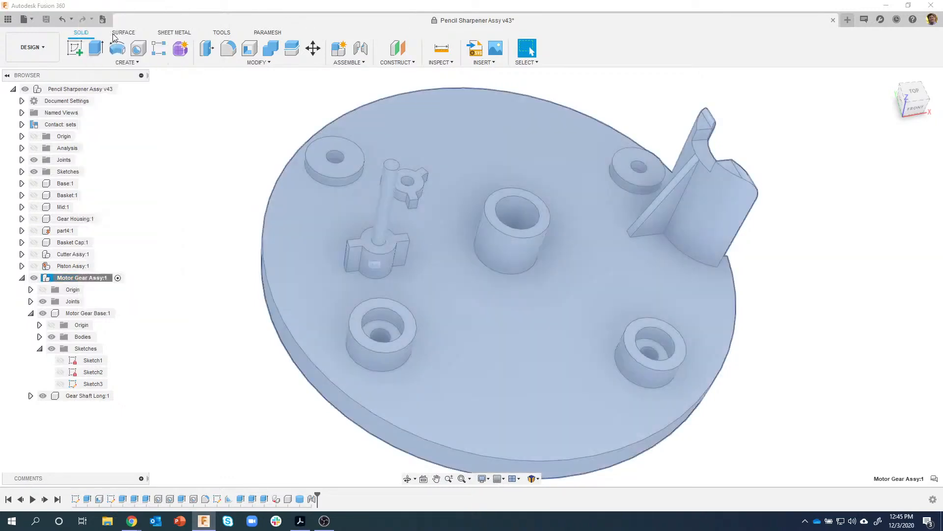
pyautogui.doubleClick(804, 178)
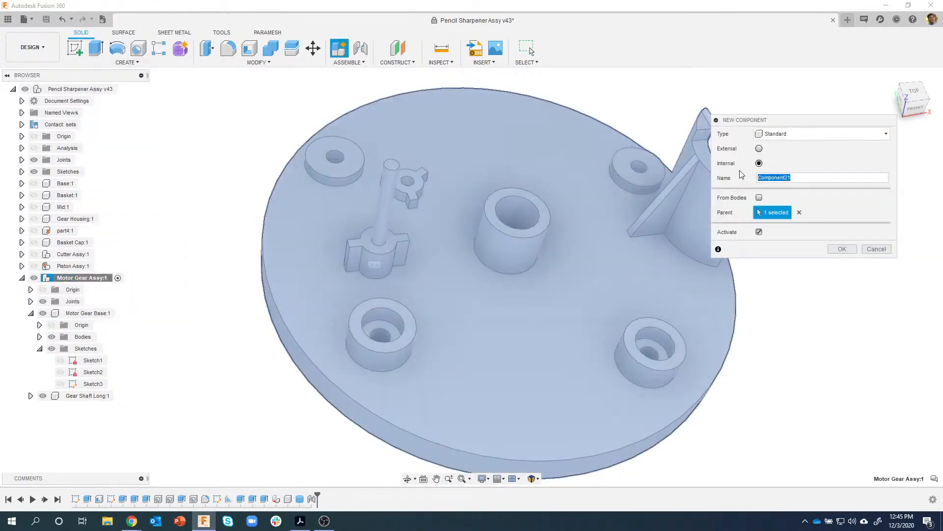
pyautogui.write('Gear Shaft Short')
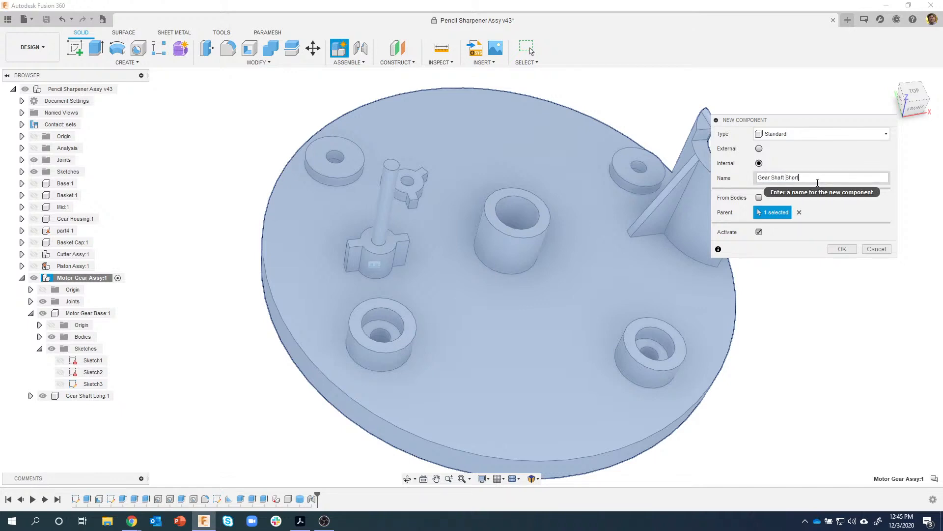
pyautogui.press('Return')
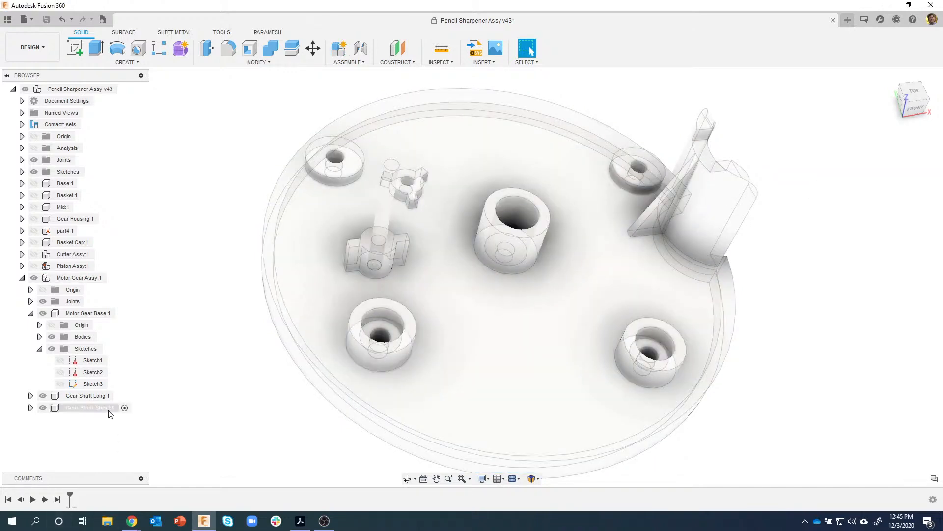
# - Add a 0.075 in diameter, 0.63 in tall cylinder on the base's top face
pyautogui.click(137, 64)
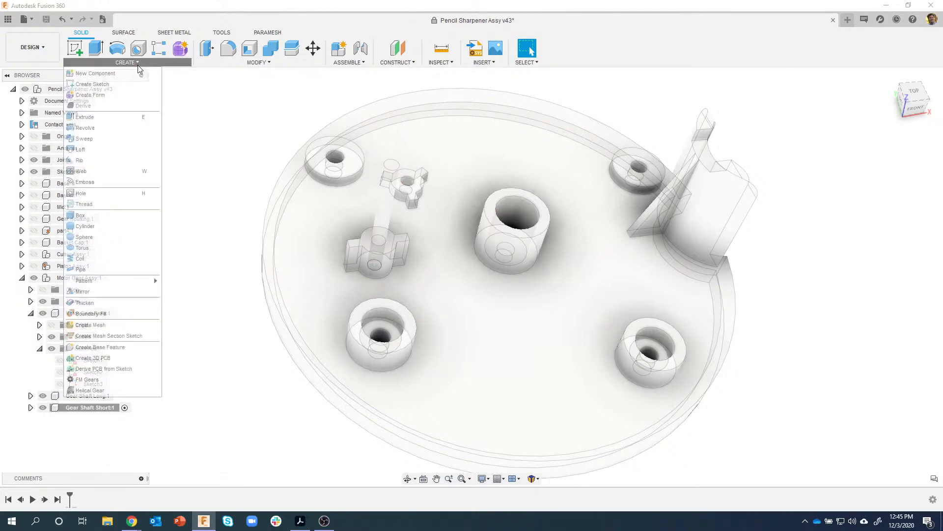
pyautogui.click(103, 227)
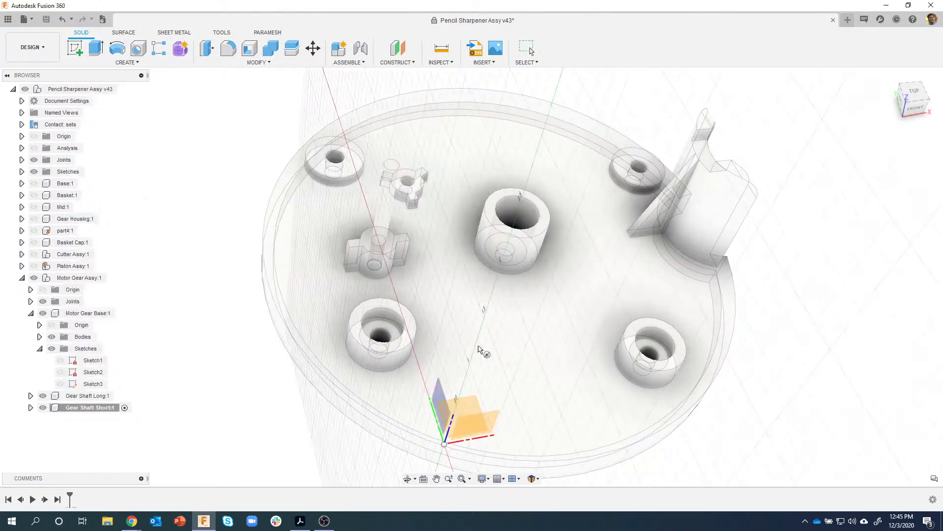
pyautogui.click(471, 332)
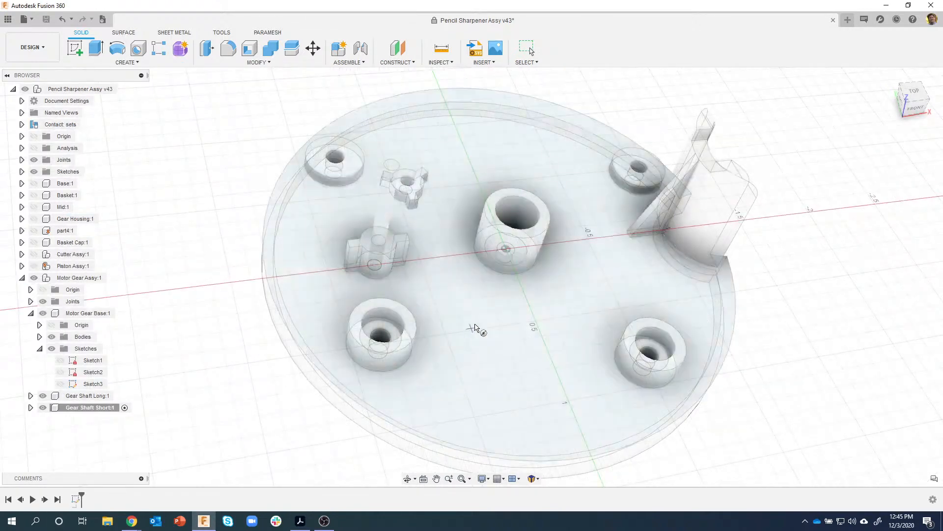
pyautogui.click(474, 322)
pyautogui.press('BackSpace')
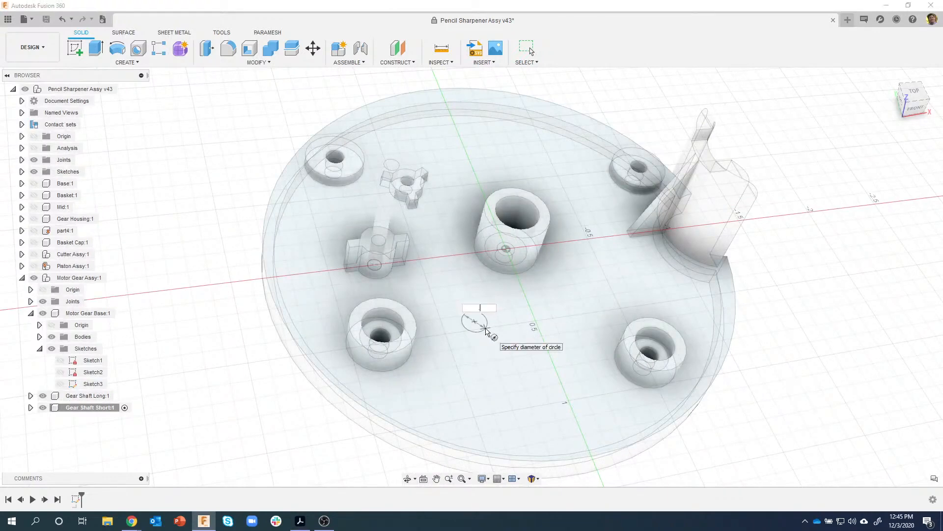
pyautogui.press('Tab')
pyautogui.press('Return')
pyautogui.click(713, 143)
pyautogui.moveTo(713, 143); pyautogui.dragTo(681, 147)
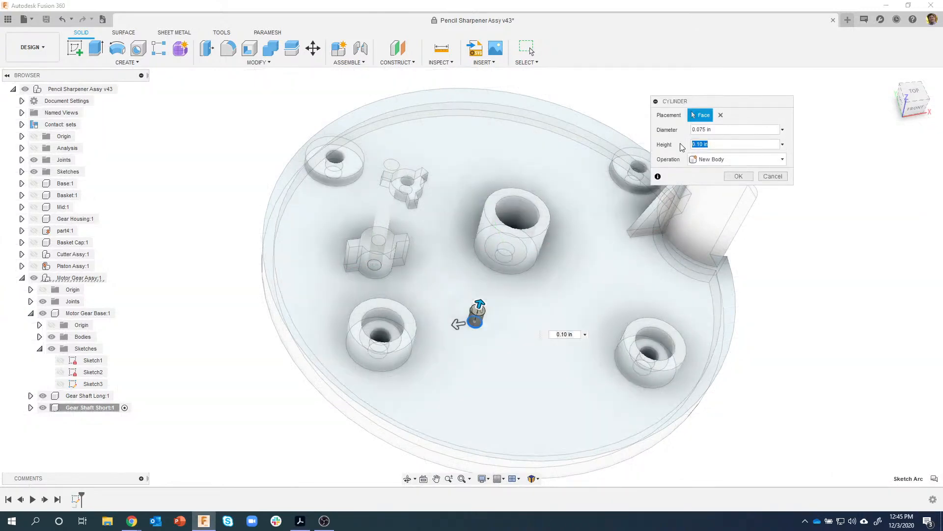
pyautogui.write('.63')
pyautogui.press('Return')
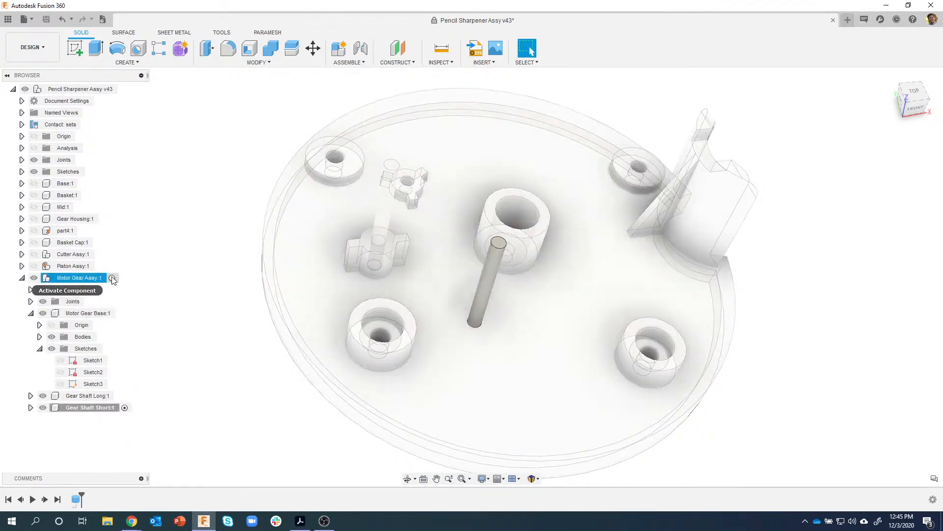
# - Rigidly joint the short shaft's end into the three-armed boss's centre as Rigid2
pyautogui.doubleClick(105, 279)
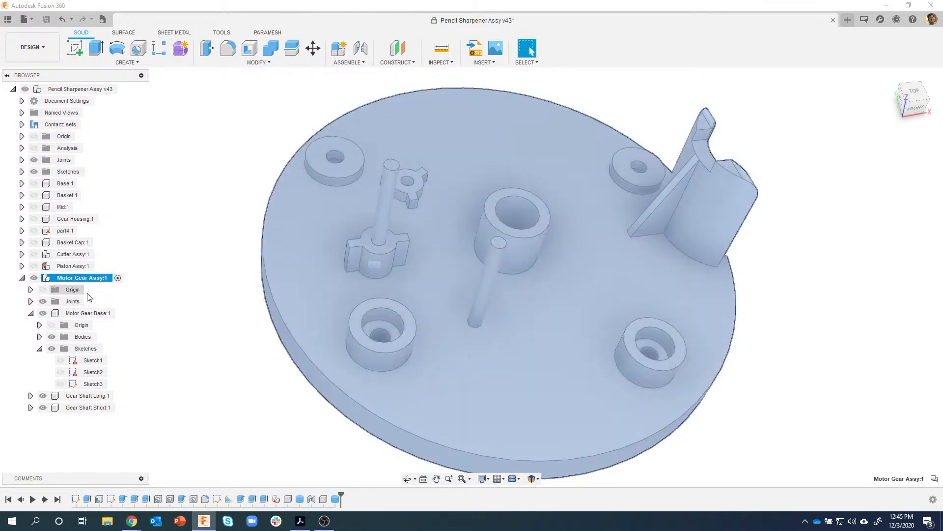
pyautogui.click(172, 224)
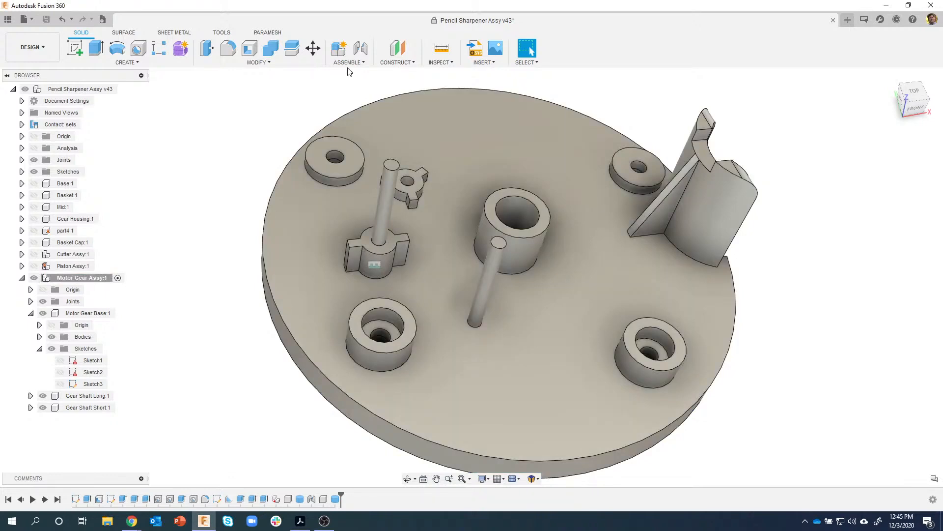
pyautogui.click(360, 48)
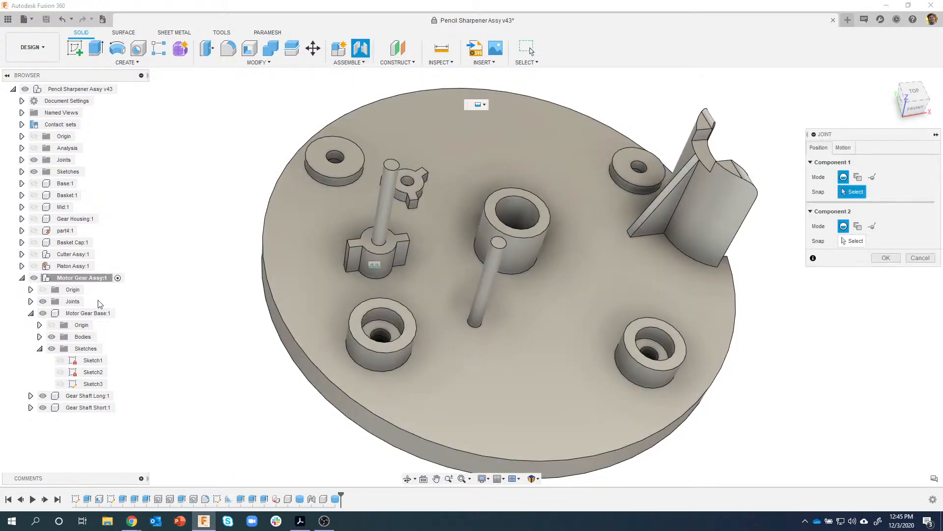
pyautogui.click(30, 302)
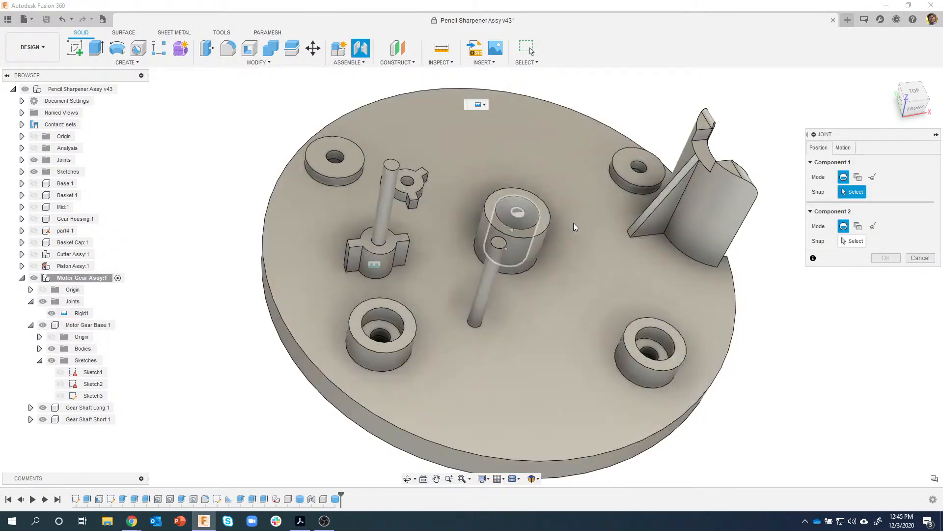
pyautogui.click(473, 325)
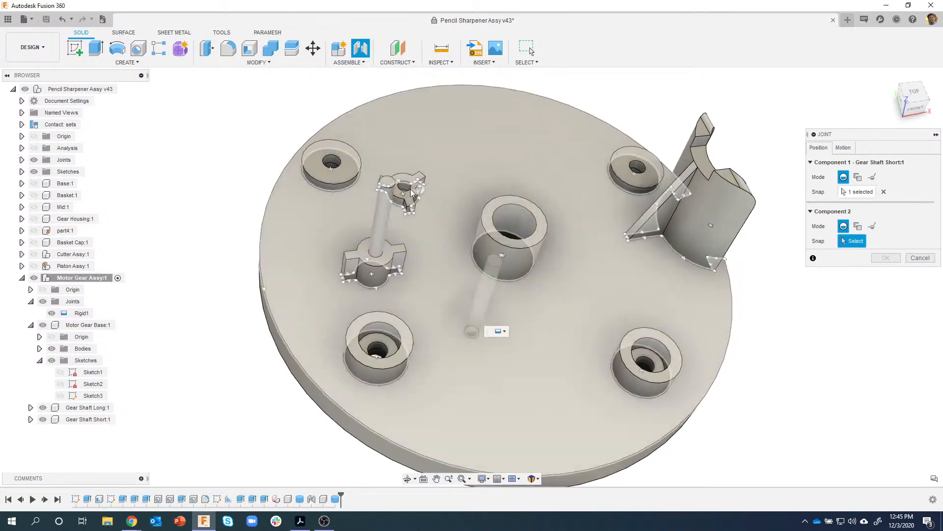
pyautogui.scroll(5, 414, 193)
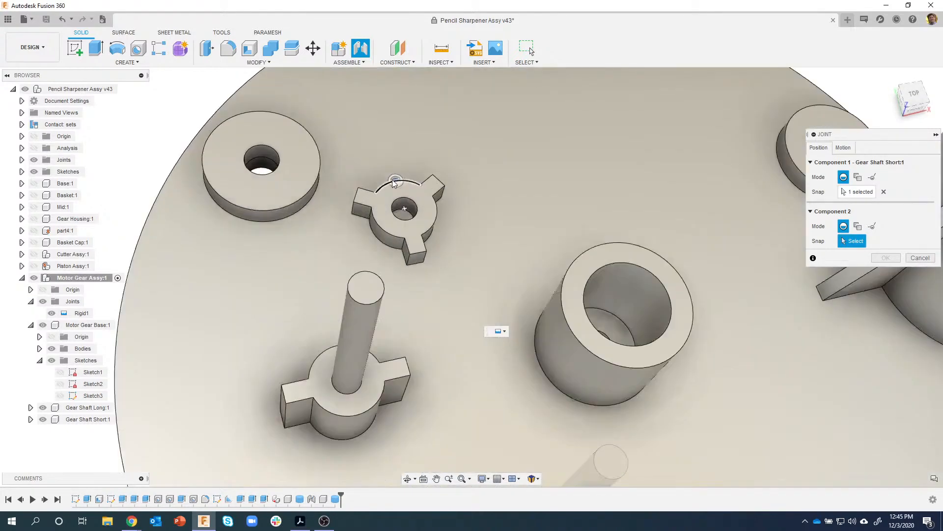
pyautogui.click(399, 217)
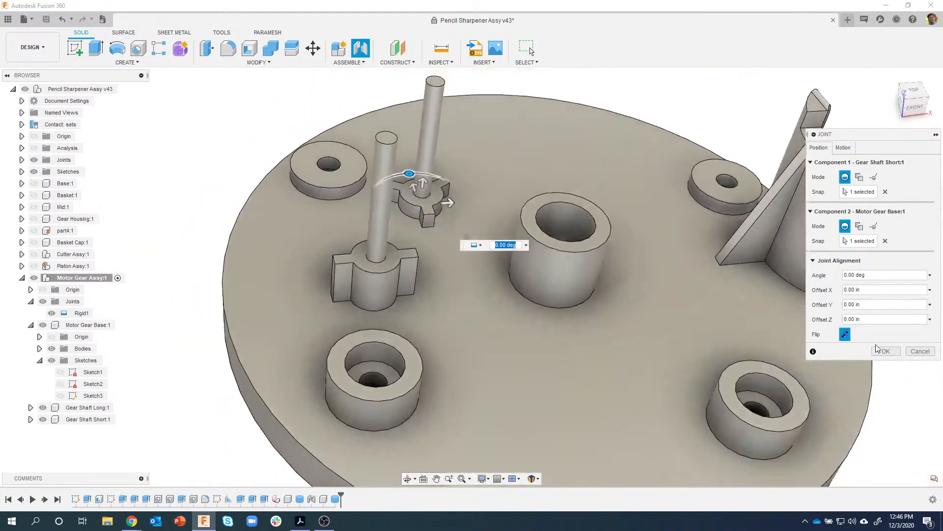
pyautogui.click(884, 352)
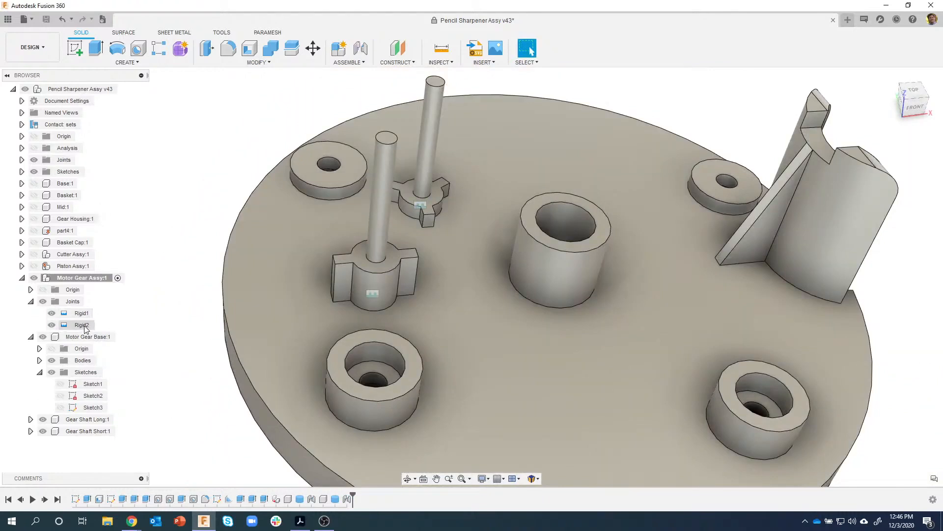
# - Rename the Rigid1 joint to 'Gear Shaft 1 Rigid'
pyautogui.click(83, 314)
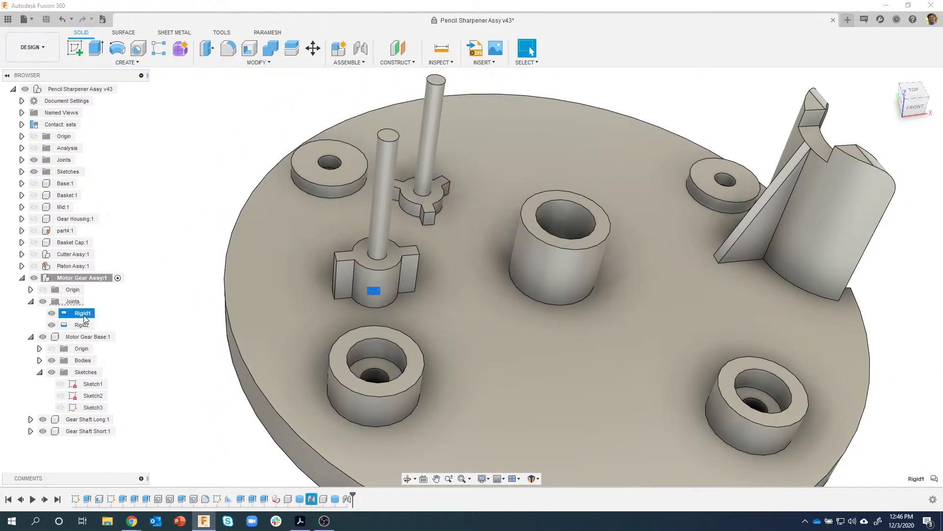
pyautogui.click(84, 317)
pyautogui.write('Gear Shaft 1 Re')
pyautogui.press('Return')
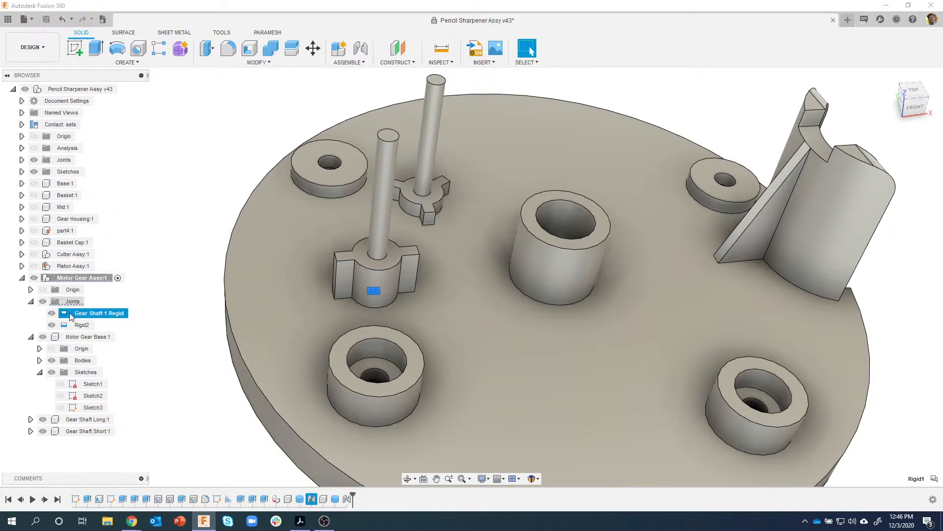
pyautogui.click(153, 392)
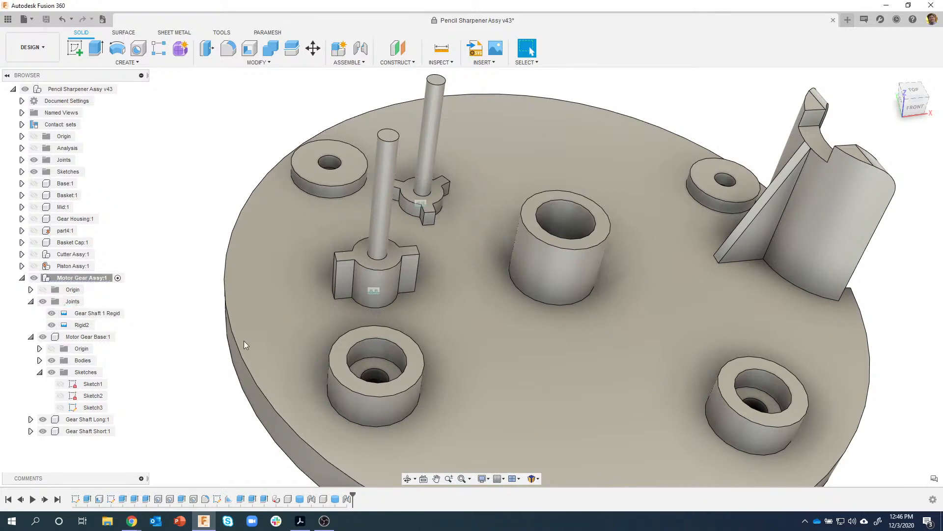
pyautogui.scroll(-5, 394, 208)
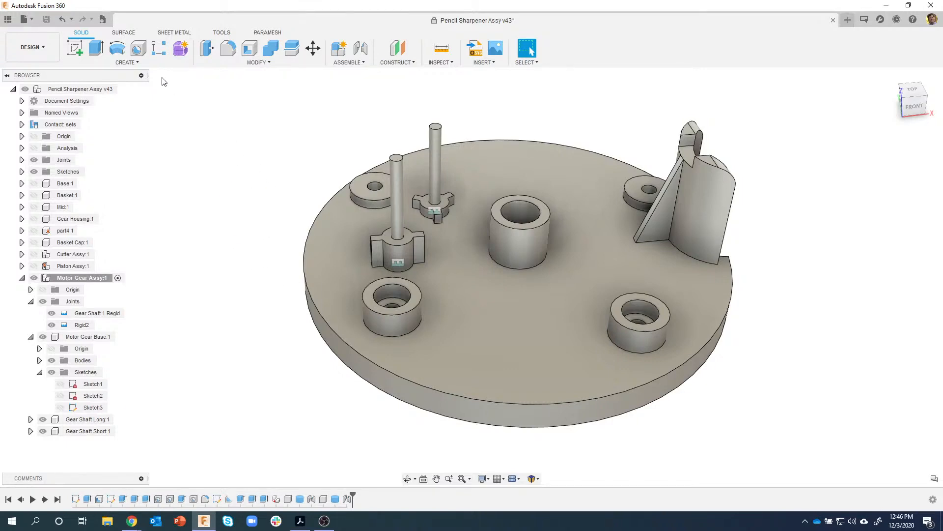
# - Browse the CREATE menu and the TOOLS tab's ADD-INS list, then return to SOLID
pyautogui.click(129, 63)
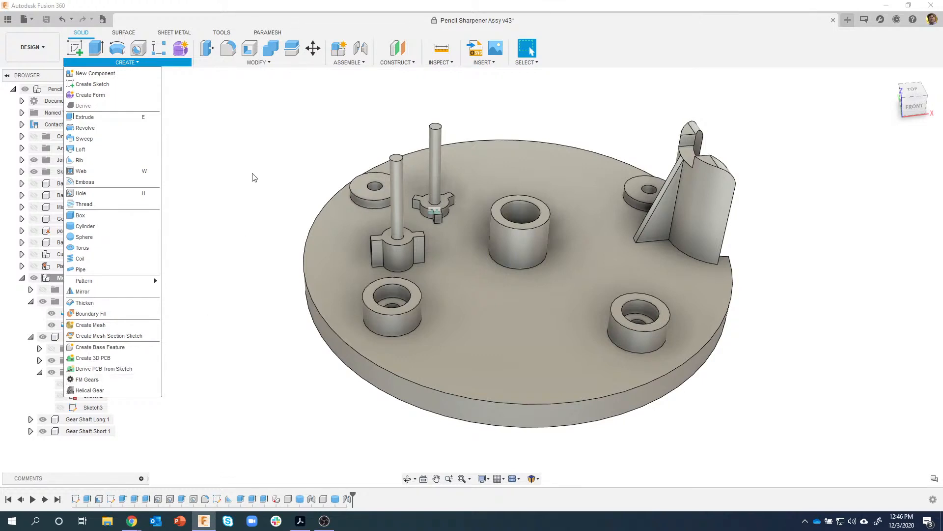
pyautogui.click(223, 30)
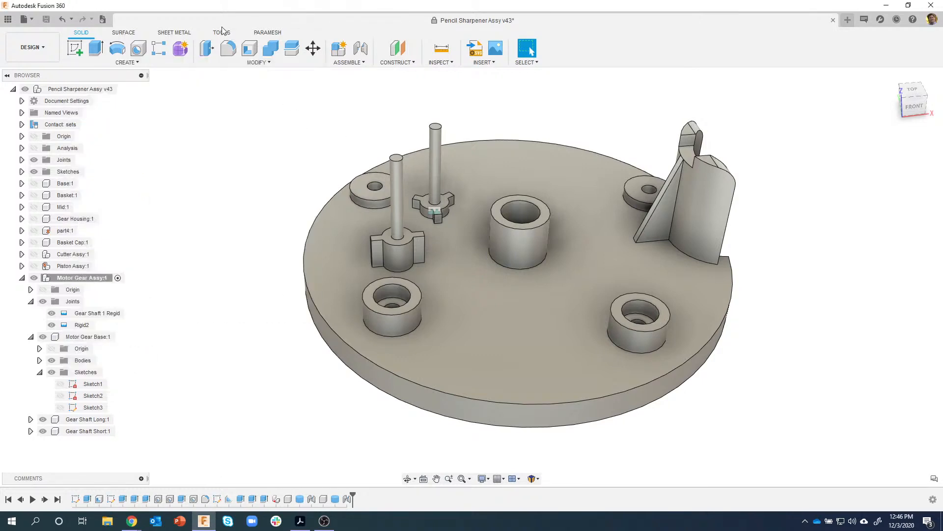
pyautogui.click(223, 34)
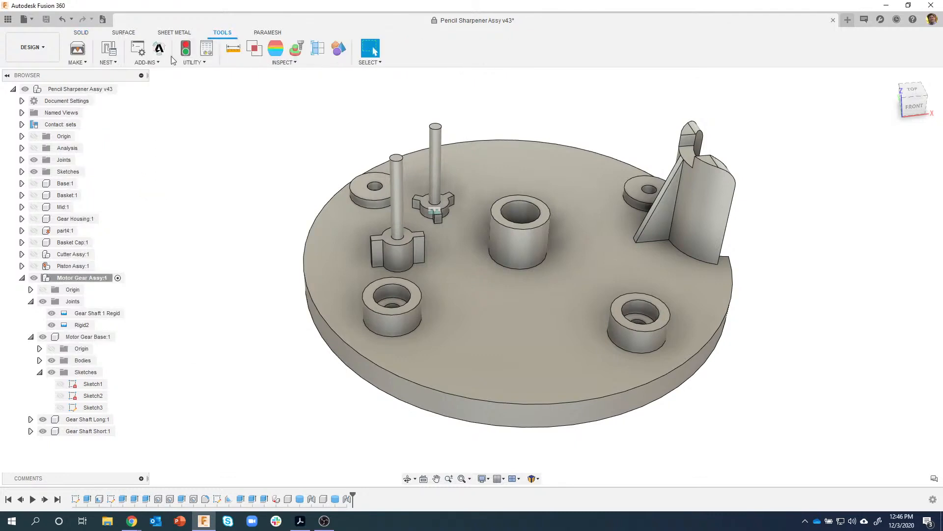
pyautogui.click(150, 63)
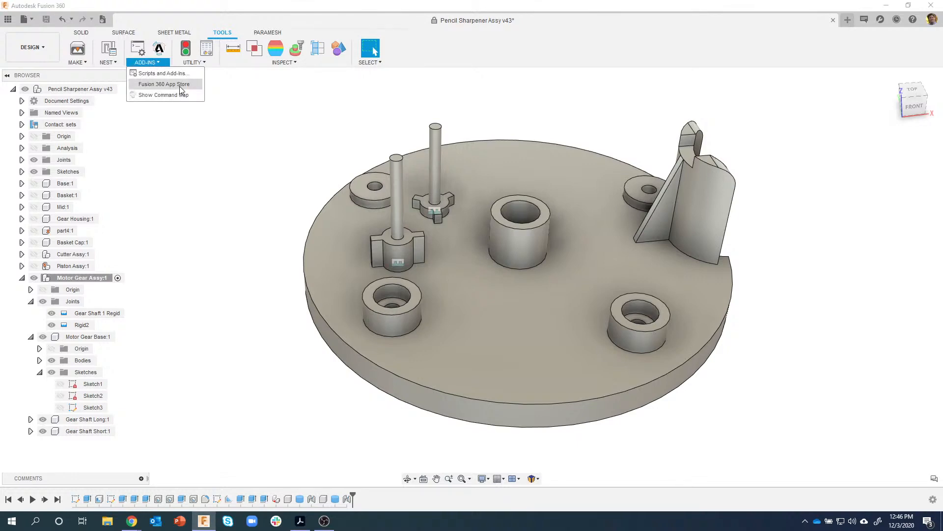
pyautogui.click(83, 33)
# - Launch FM Gears from CREATE, move its dialog right and switch to the Spur Gear tab
pyautogui.click(127, 62)
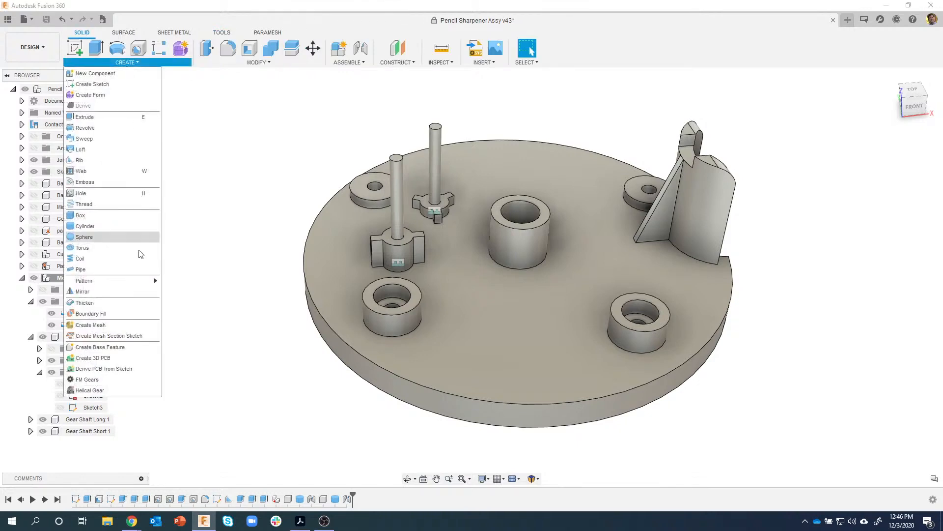
pyautogui.click(88, 379)
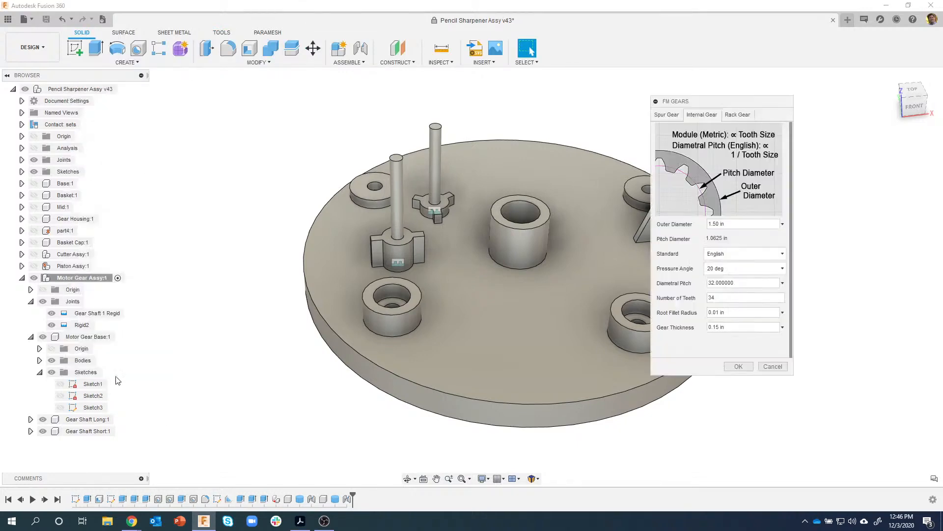
pyautogui.moveTo(715, 104); pyautogui.dragTo(813, 101)
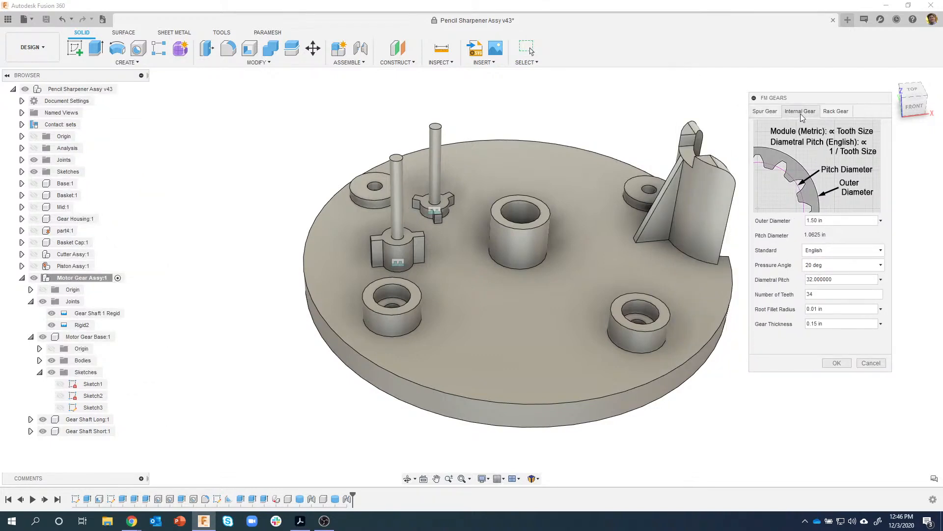
pyautogui.click(766, 111)
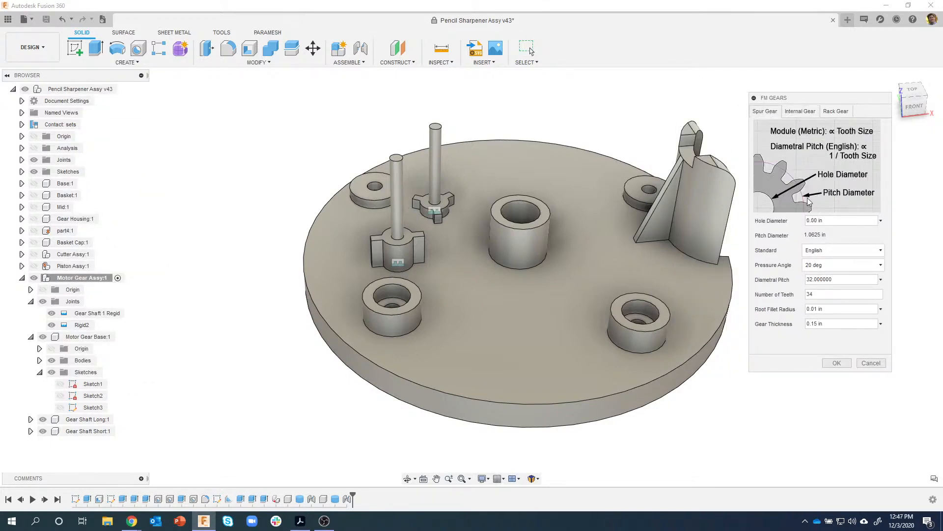
pyautogui.click(844, 219)
# - Switch to the Motor Gear Assy PDF and scroll to page 5, the Medium Gear sheet
pyautogui.click(300, 521)
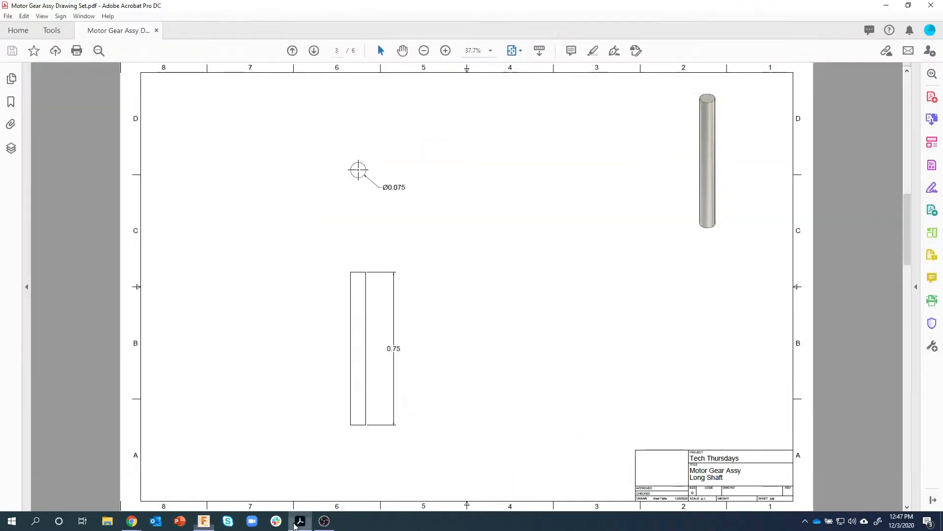
pyautogui.scroll(-3, 389, 344)
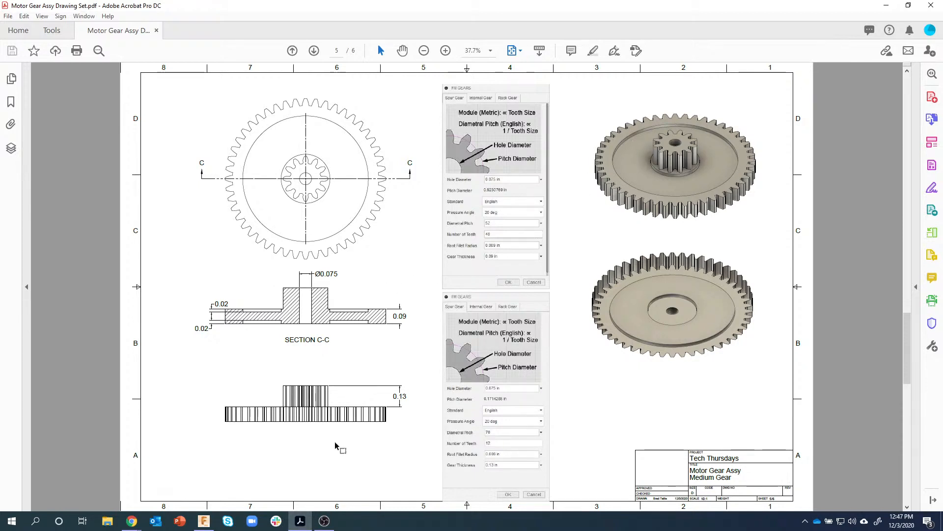
# - Enter FM Gears values: .075 hole, pitch 52, 48 teeth, 0.009 in root fillet, .09 thickness
pyautogui.click(206, 523)
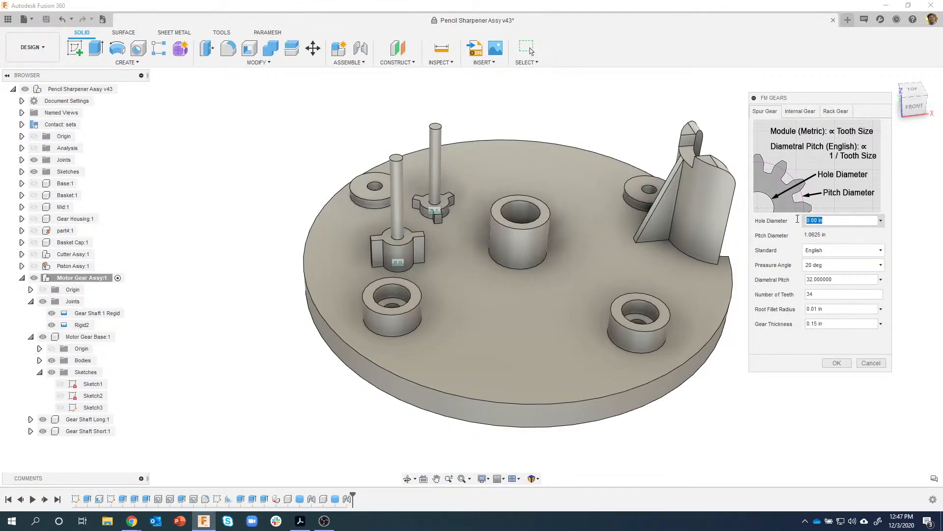
pyautogui.write('.075')
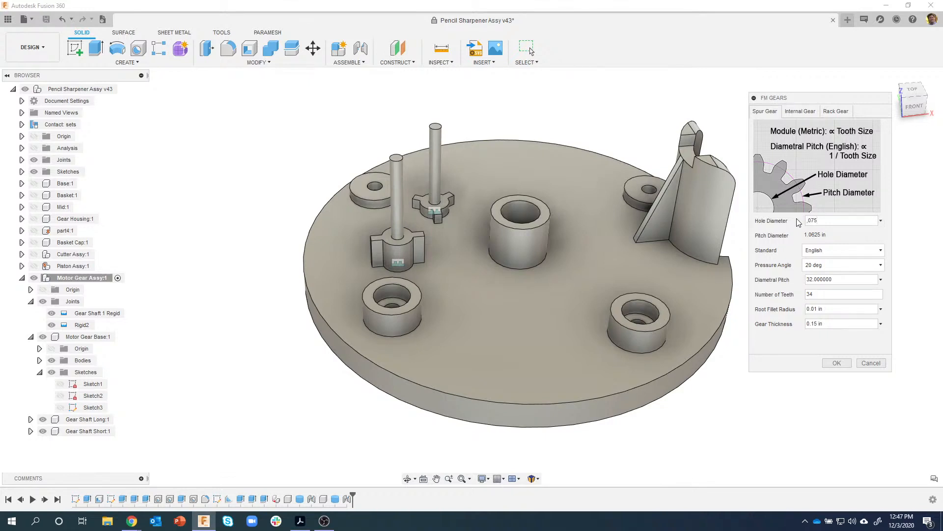
pyautogui.click(843, 278)
pyautogui.write('52')
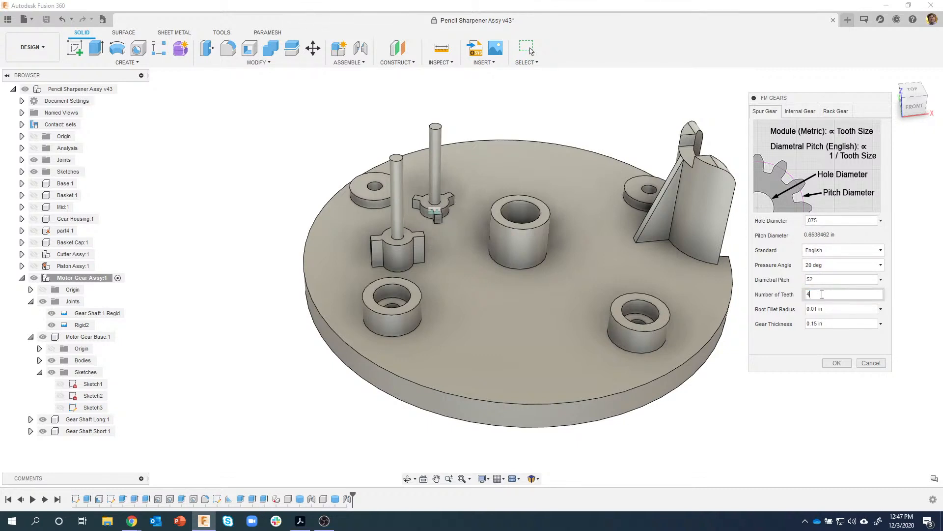
pyautogui.press('Tab')
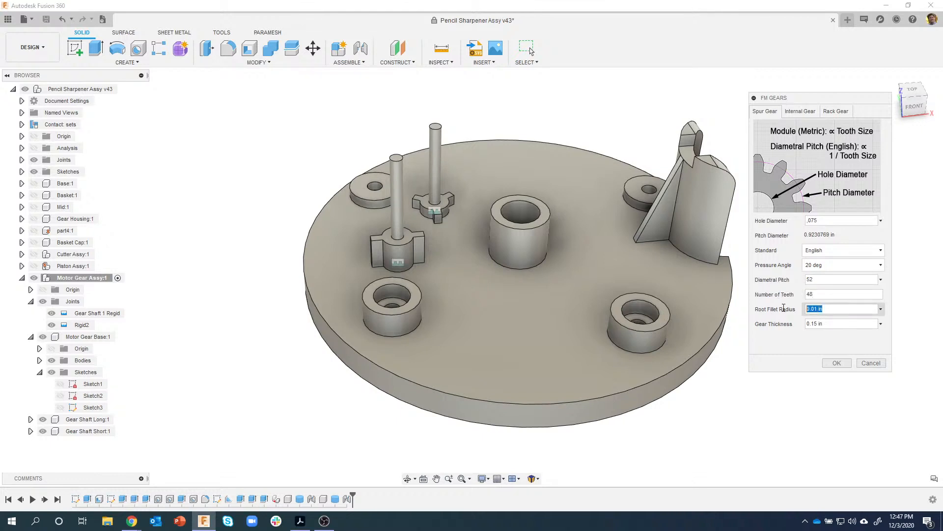
pyautogui.write('.')
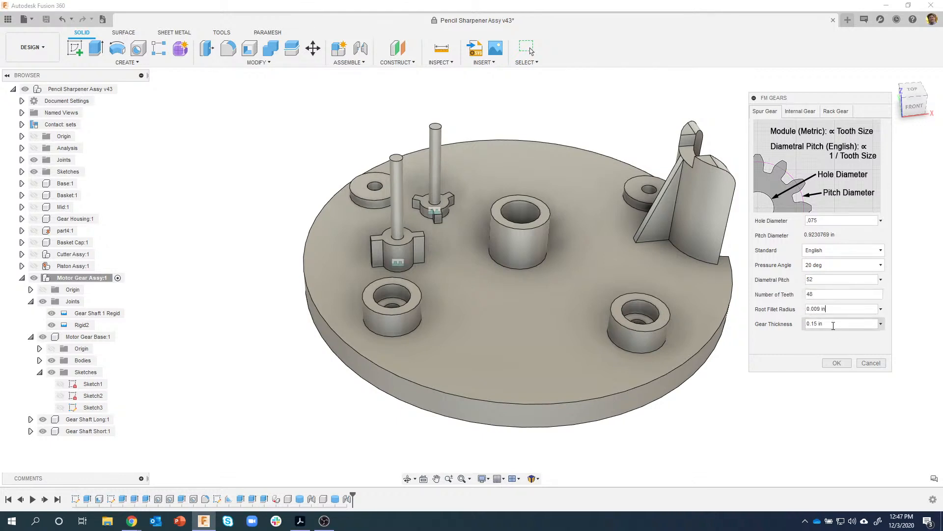
pyautogui.doubleClick(834, 325)
pyautogui.write('.09')
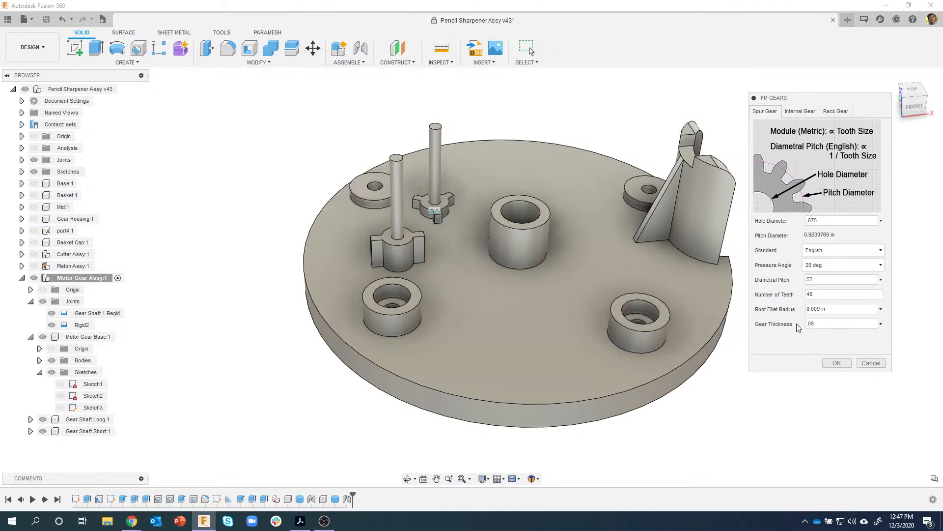
pyautogui.scroll(-5, 561, 303)
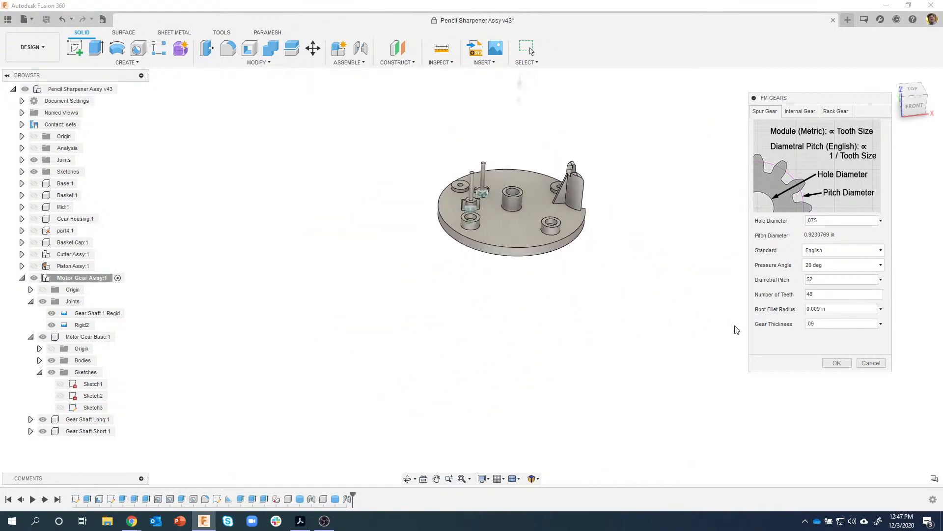
# - Generate the 48-tooth spur gear and make its component active
pyautogui.click(837, 367)
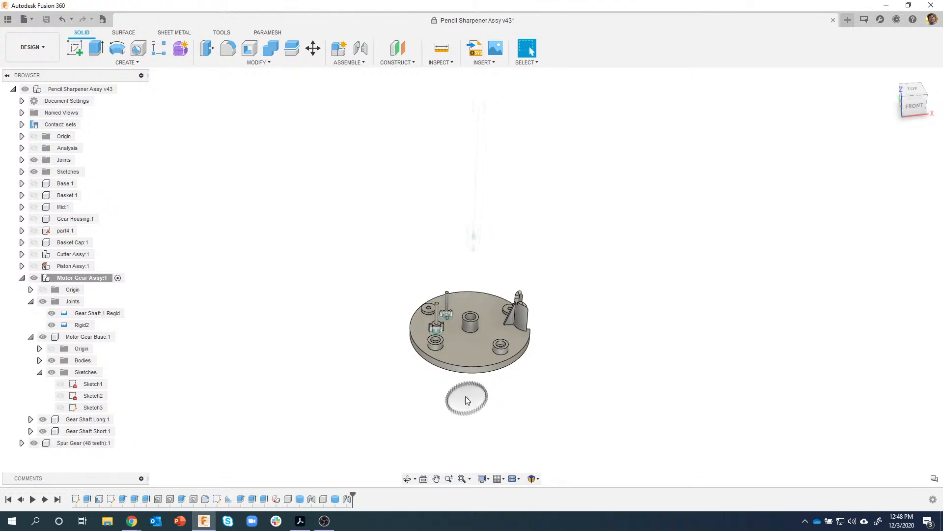
pyautogui.click(117, 443)
pyautogui.click(120, 444)
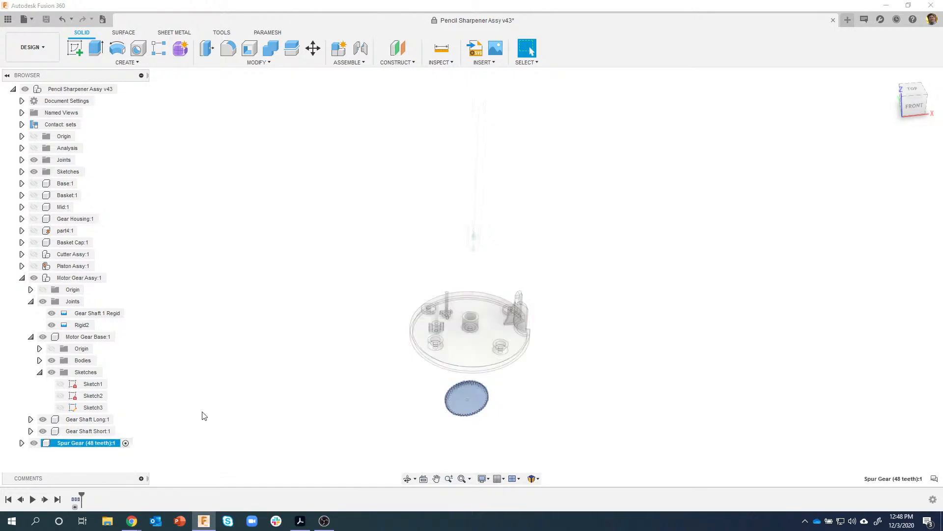
# - Turn the view to the gear's front and select its flat face
pyautogui.scroll(5, 436, 413)
pyautogui.keyDown('shift'); pyautogui.moveTo(435, 418); pyautogui.dragTo(325, 410, button='middle'); pyautogui.keyUp('shift')
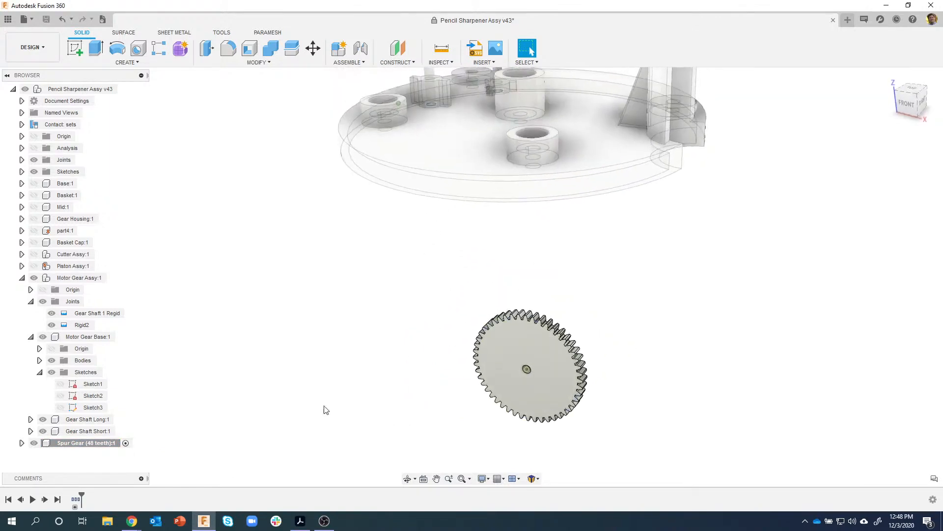
pyautogui.click(22, 443)
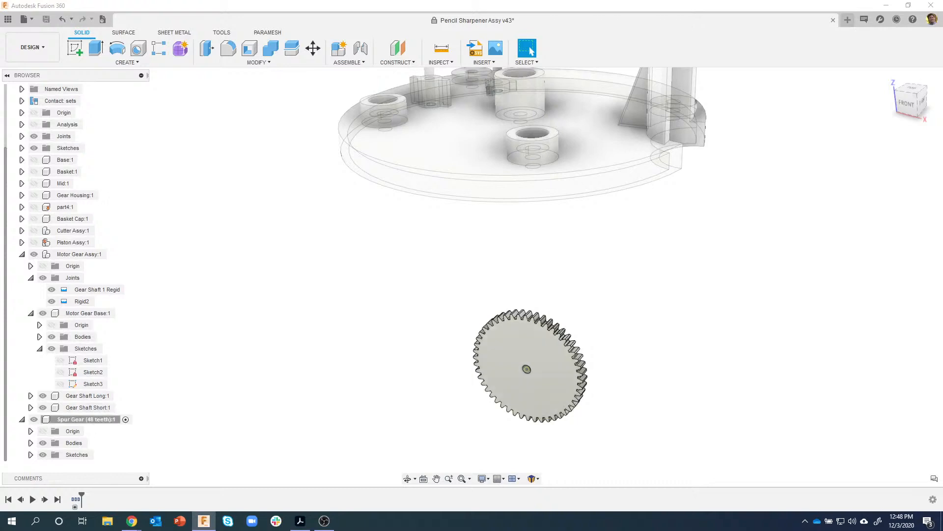
pyautogui.scroll(2, 564, 382)
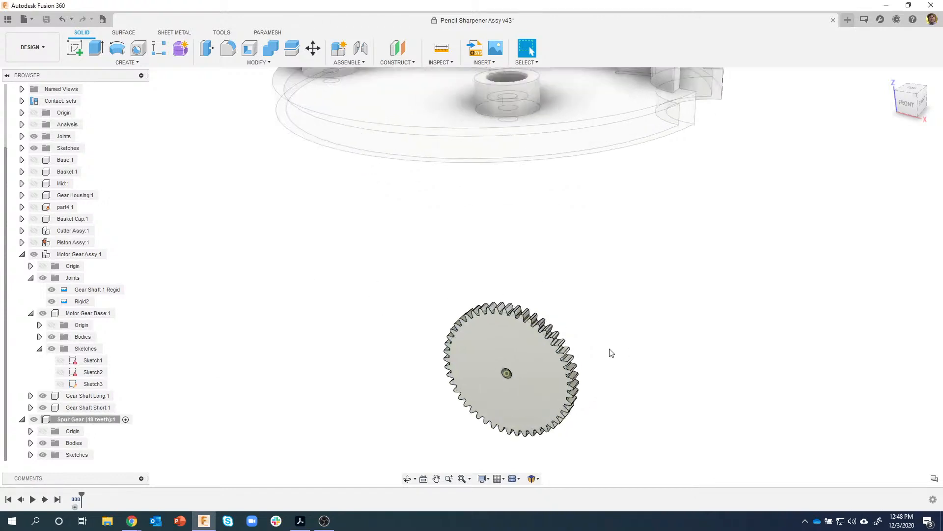
pyautogui.click(516, 343)
# - Start a new sketch on the spur gear's flat face
pyautogui.rightClick(512, 342)
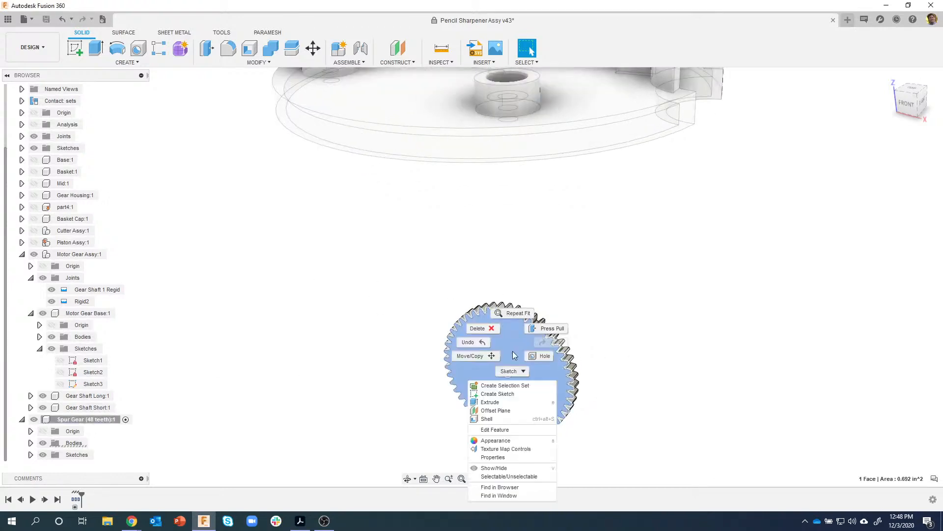
pyautogui.click(503, 394)
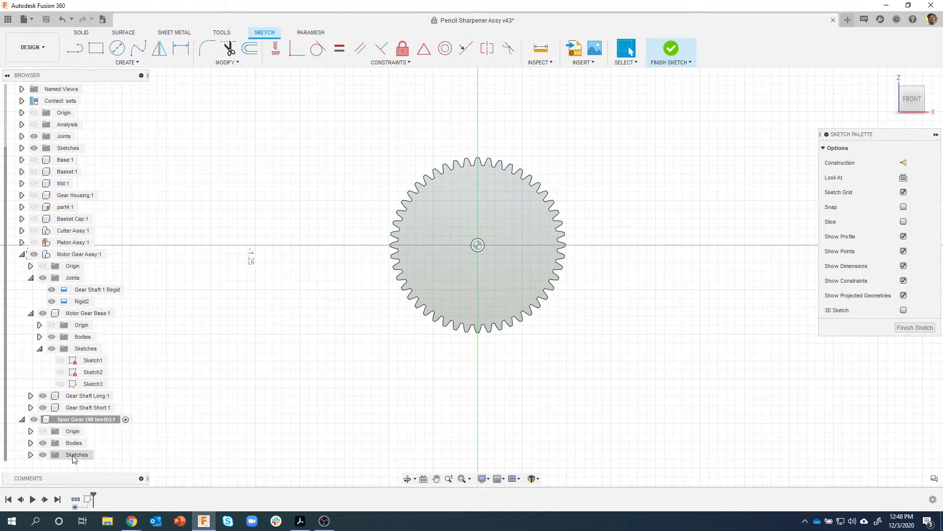
pyautogui.click(30, 455)
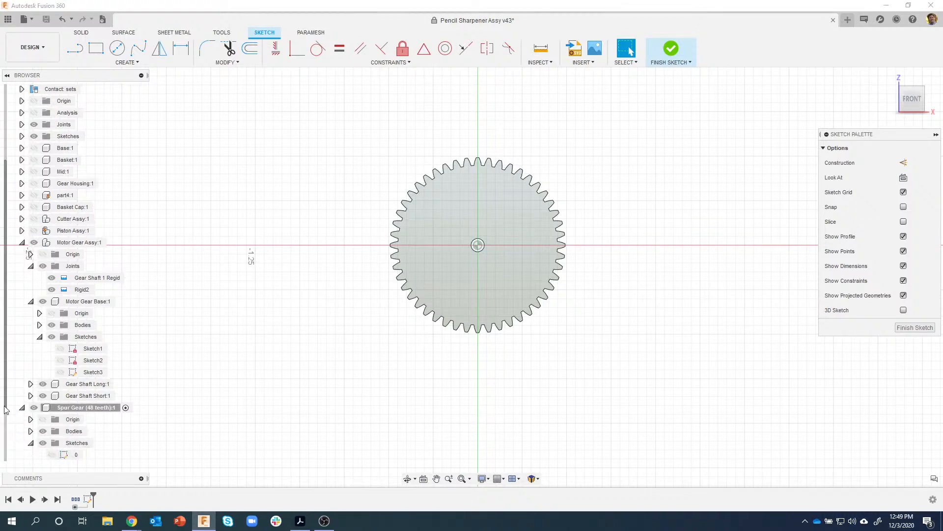
pyautogui.scroll(-2, 7, 410)
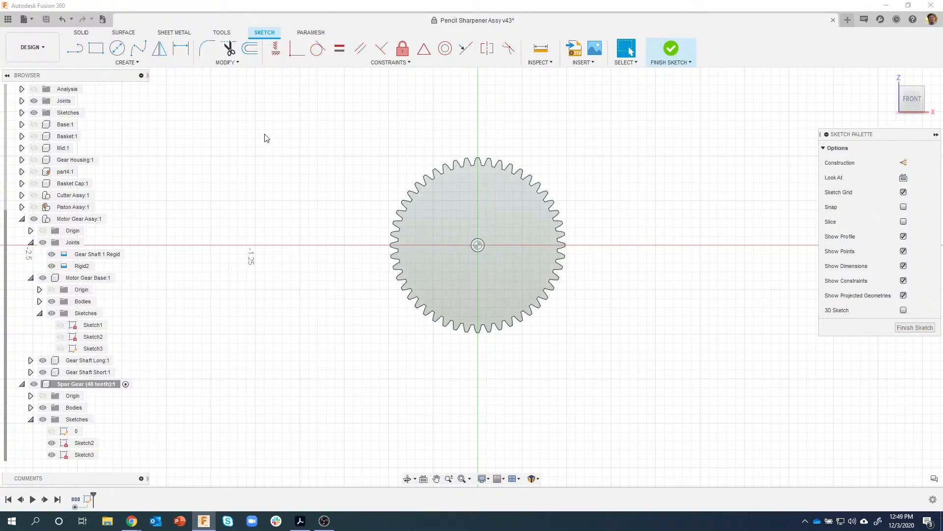
# - Draw concentric 0.3 and 0.77 in diameter circles at the origin and finish the sketch
pyautogui.press('c')
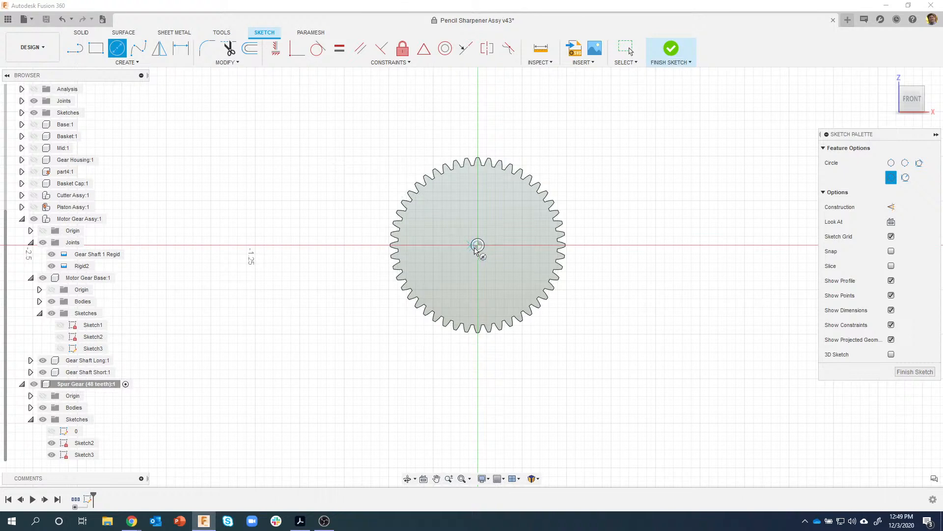
pyautogui.click(477, 245)
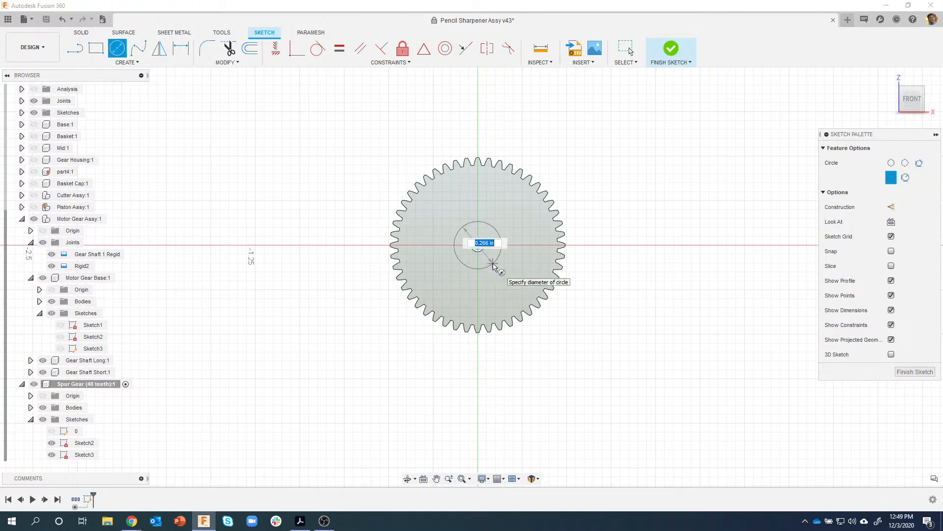
pyautogui.write('3')
pyautogui.press('Return')
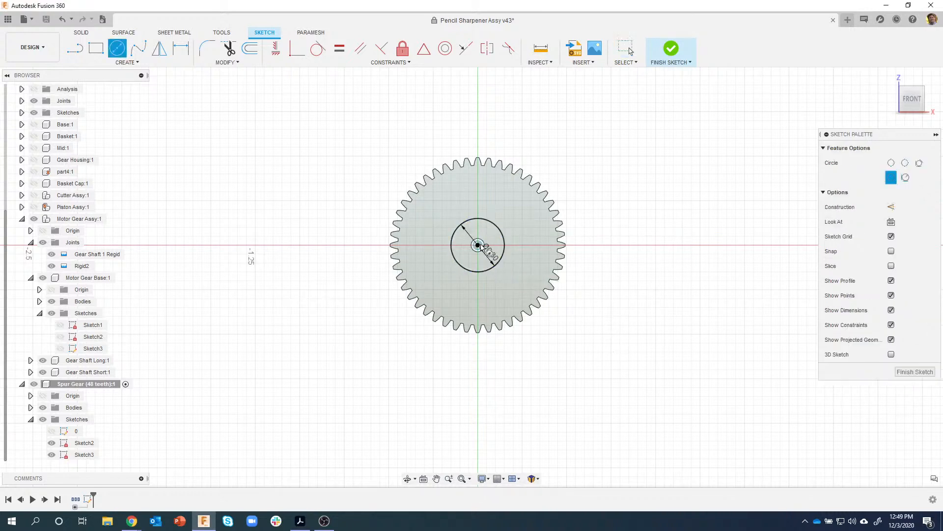
pyautogui.click(477, 245)
pyautogui.press('BackSpace')
pyautogui.write('.77')
pyautogui.press('Tab')
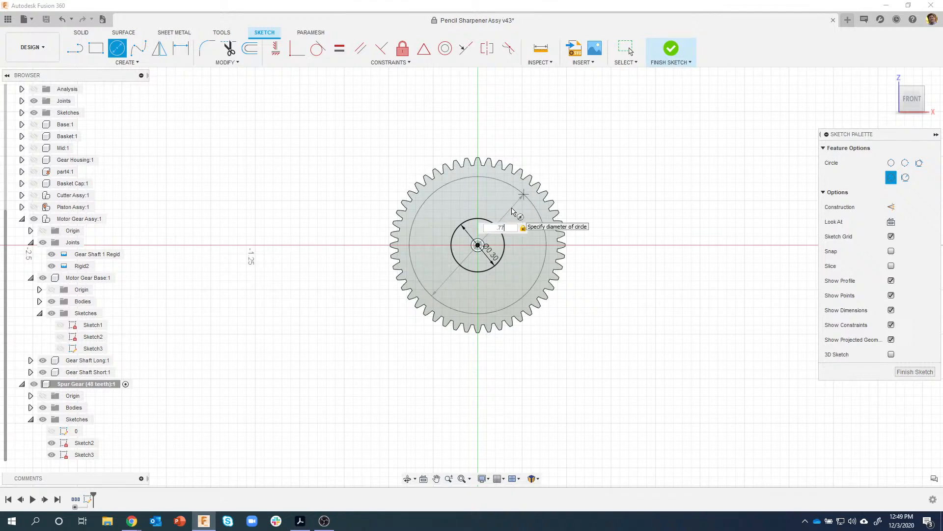
pyautogui.press('Return')
pyautogui.press('Escape')
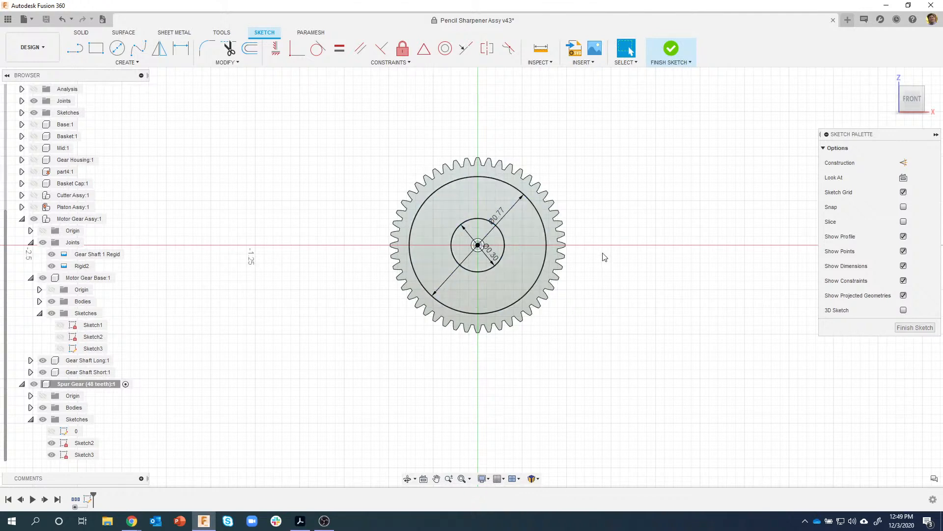
pyautogui.click(670, 49)
# - Extrude the ring profile as a -0.02 in cut into the gear's front face
pyautogui.click(491, 324)
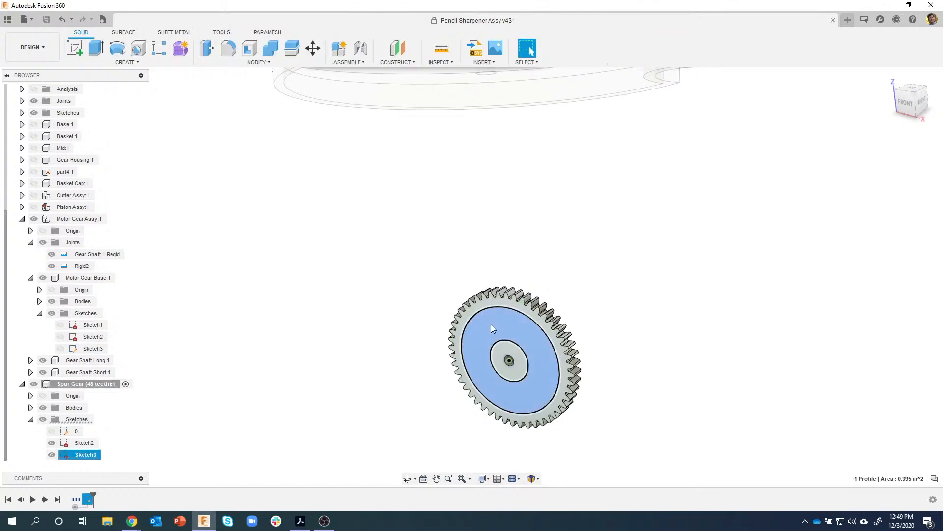
pyautogui.rightClick(491, 325)
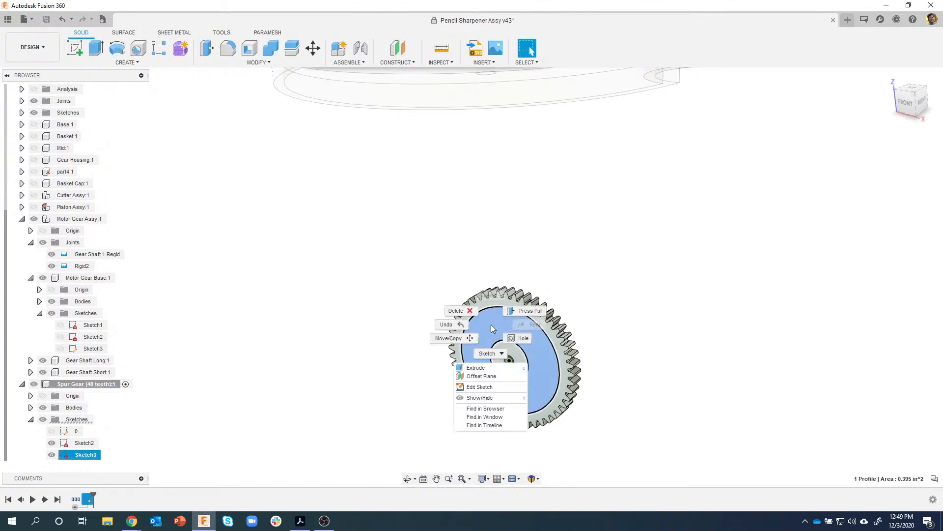
pyautogui.click(486, 368)
pyautogui.scroll(5, 509, 356)
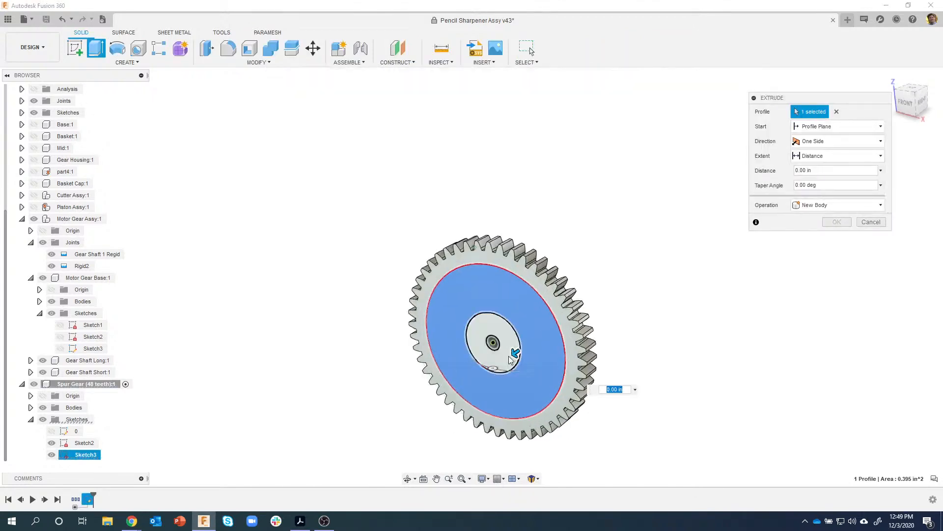
pyautogui.moveTo(489, 322); pyautogui.dragTo(498, 313)
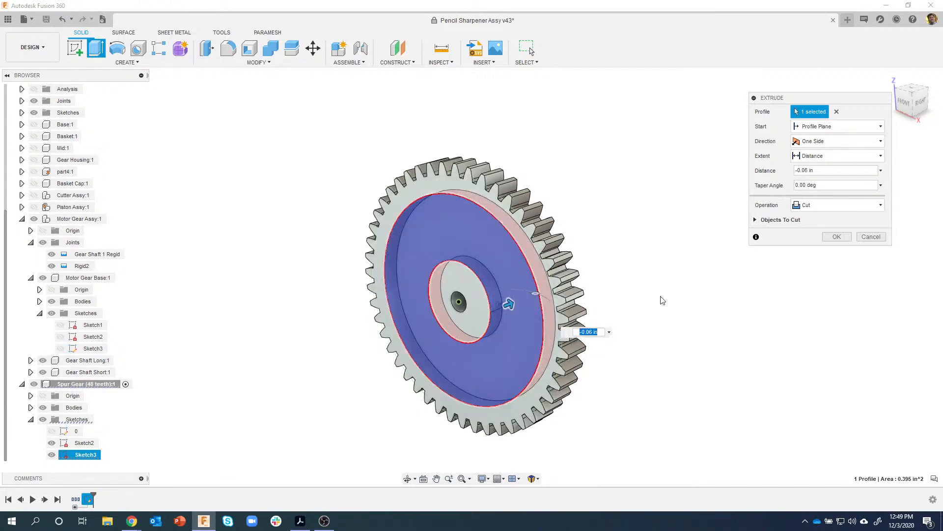
pyautogui.click(835, 170)
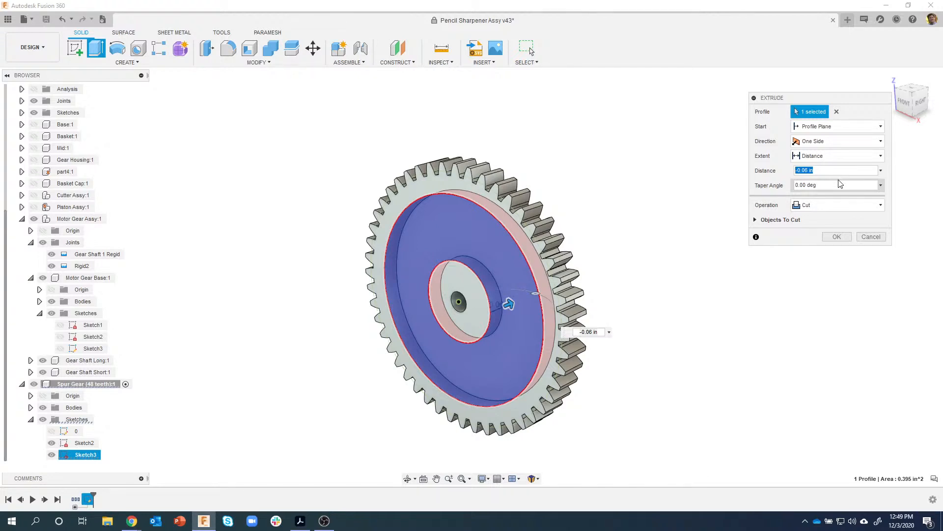
pyautogui.write('-.02')
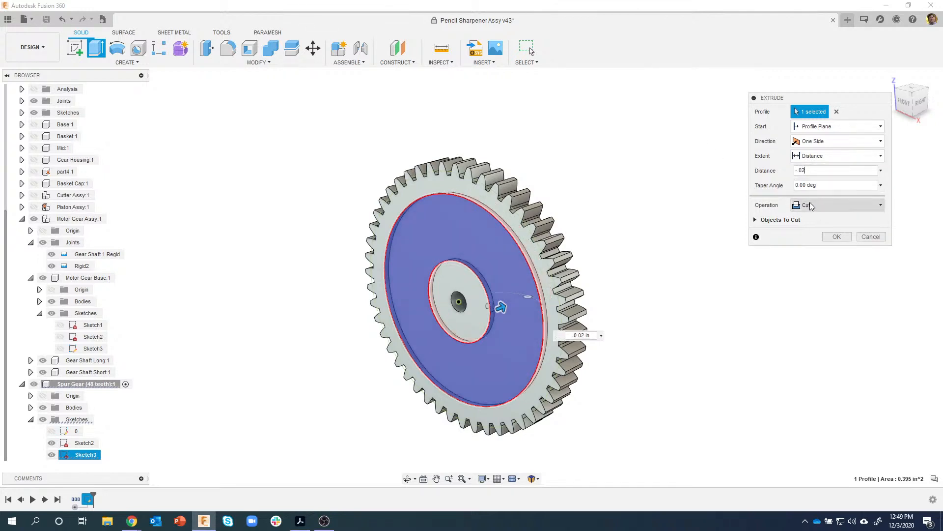
pyautogui.click(830, 234)
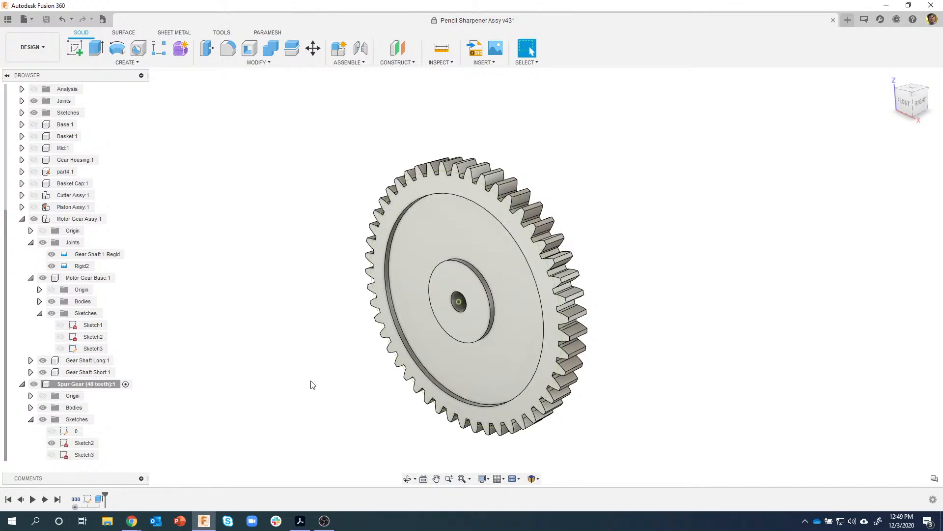
pyautogui.keyDown('shift'); pyautogui.moveTo(592, 323); pyautogui.dragTo(357, 338, button='middle'); pyautogui.keyUp('shift')
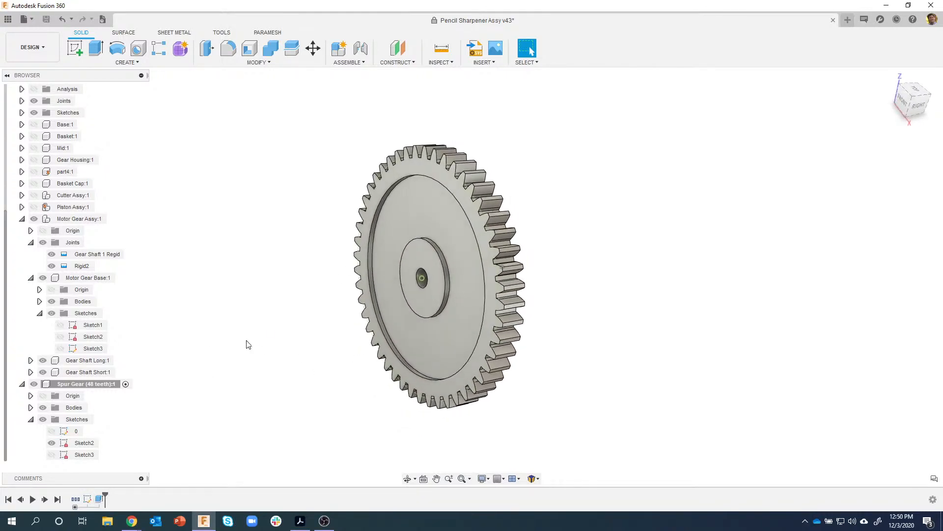
# - Show Sketch3 and extrude its ring profile starting from the gear's back face
pyautogui.click(74, 455)
pyautogui.click(51, 454)
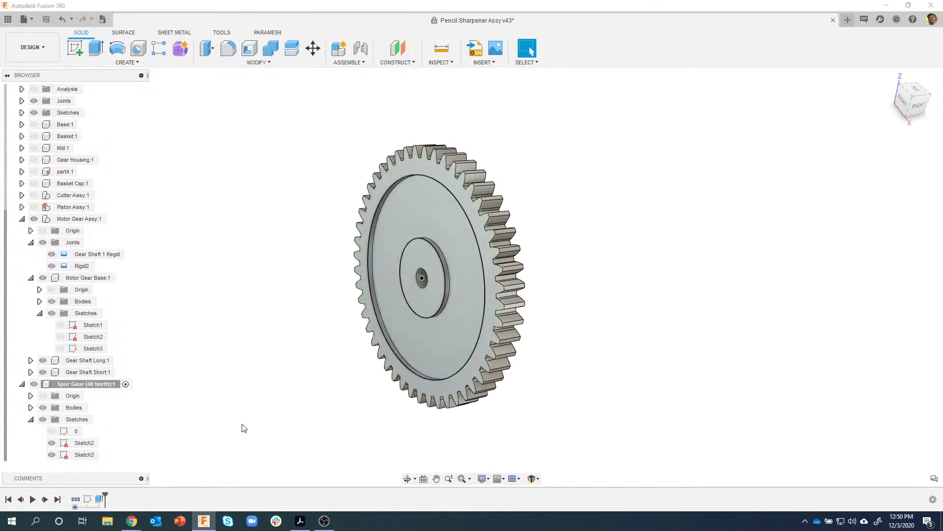
pyautogui.click(432, 216)
pyautogui.rightClick(430, 222)
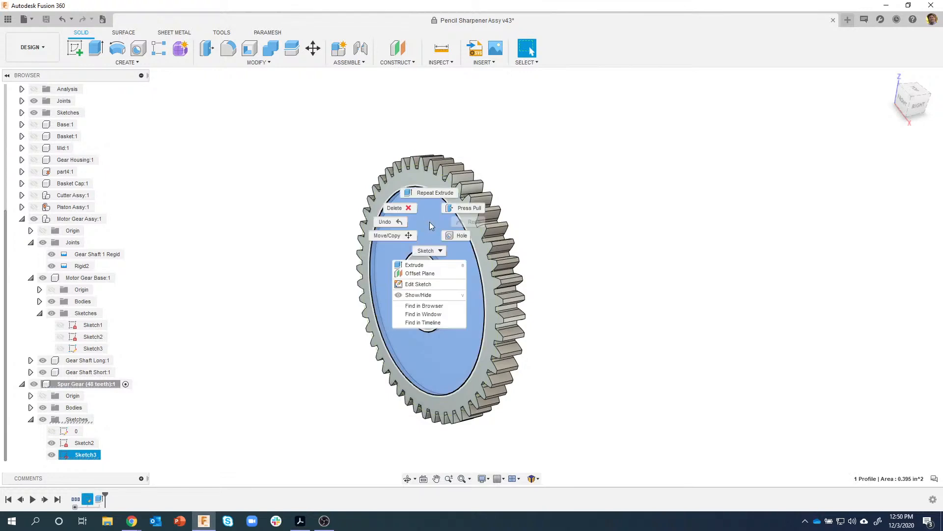
pyautogui.click(423, 265)
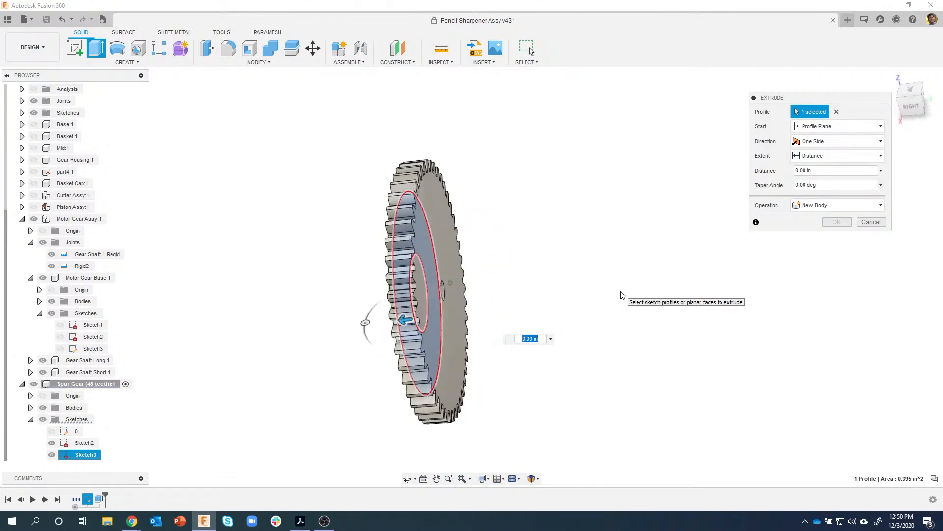
pyautogui.click(830, 128)
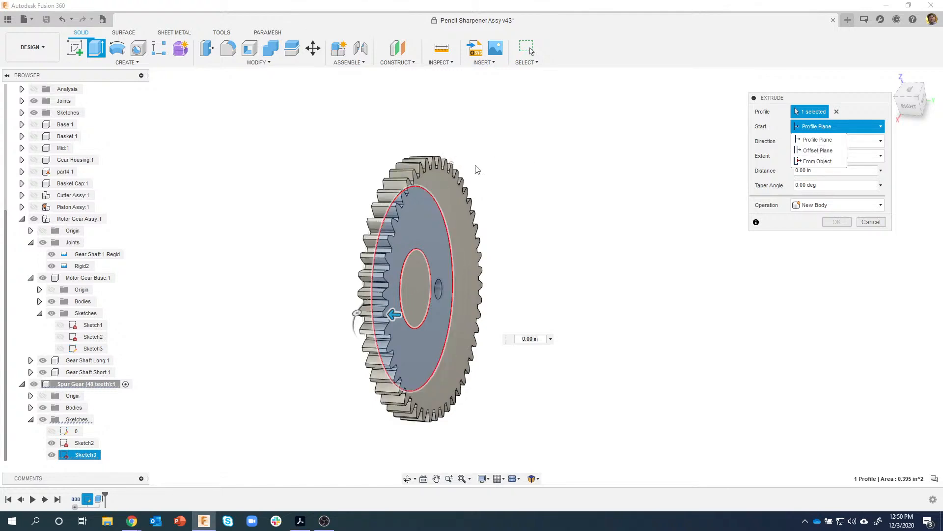
pyautogui.click(816, 162)
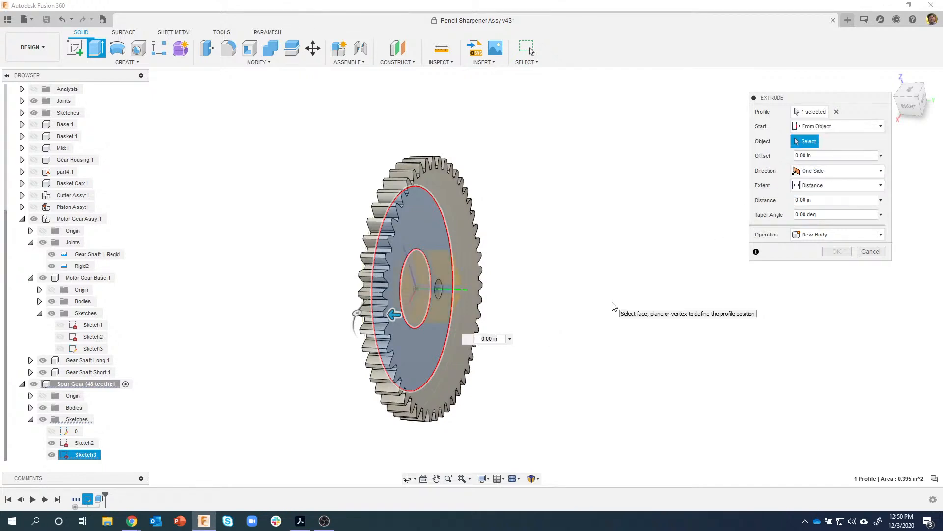
pyautogui.click(461, 209)
# - Cut the ring 0.02 in deep into the back face, then hide Sketch3
pyautogui.keyDown('shift'); pyautogui.moveTo(452, 300); pyautogui.dragTo(428, 310, button='middle'); pyautogui.keyUp('shift')
pyautogui.moveTo(412, 315)
pyautogui.mouseDown()
pyautogui.moveTo(430, 317)
pyautogui.moveTo(411, 314)
pyautogui.mouseUp()
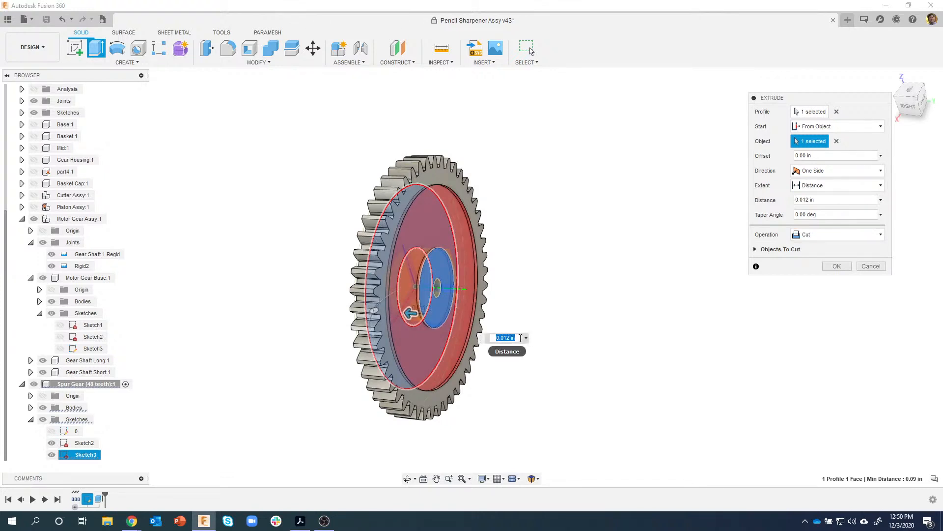
pyautogui.write('.02')
pyautogui.press('Return')
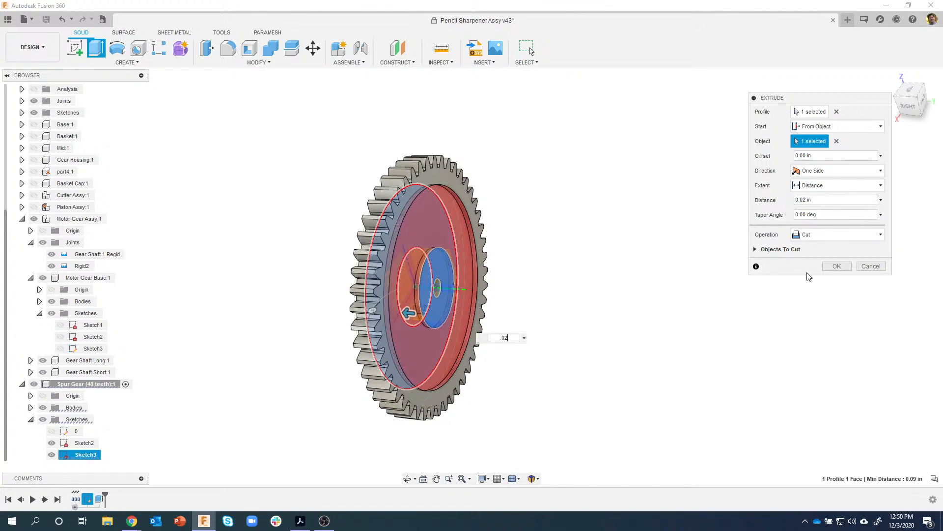
pyautogui.click(836, 266)
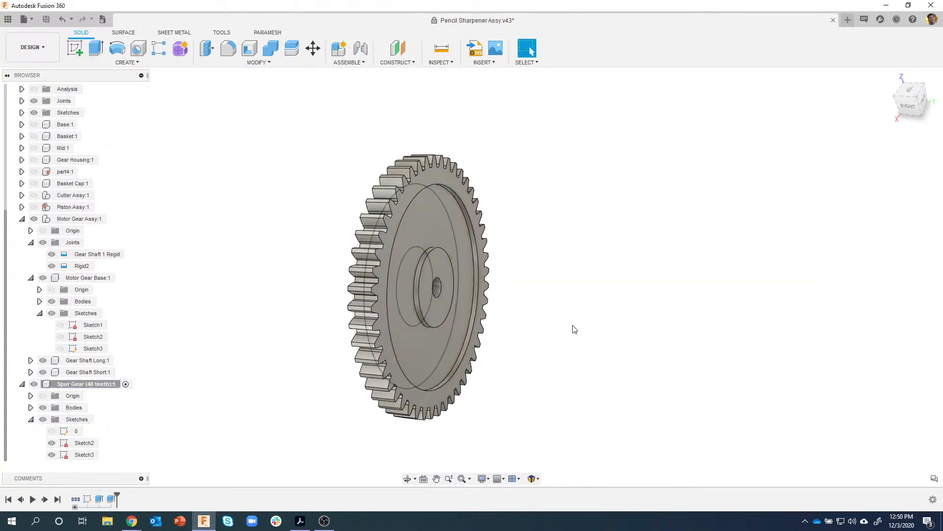
pyautogui.click(52, 455)
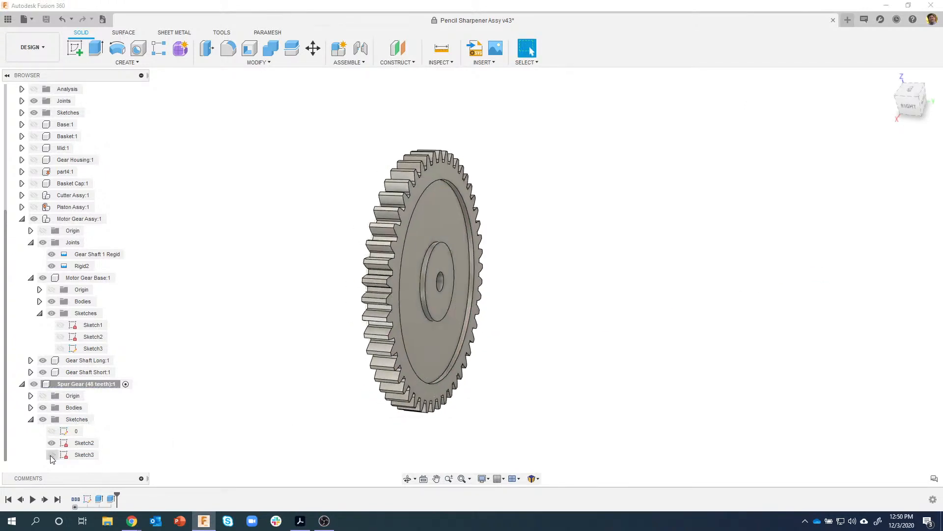
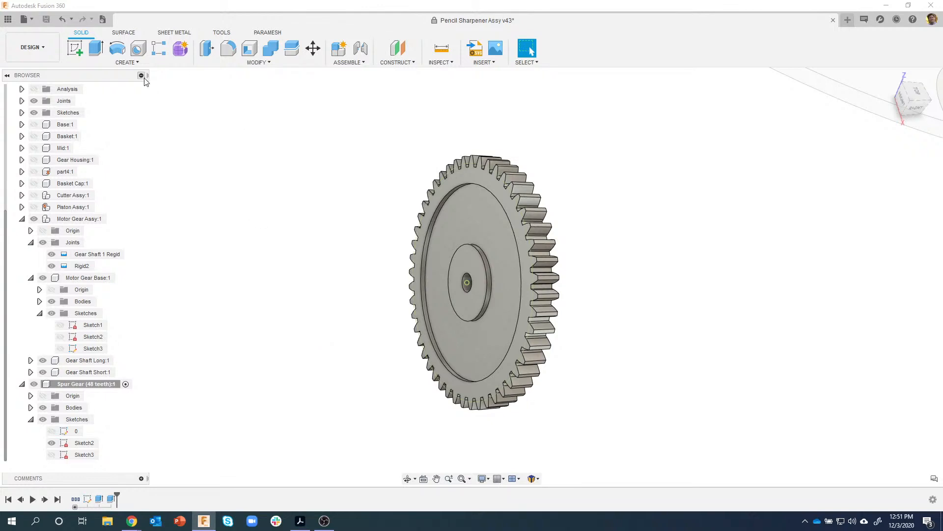
# - Generate an FM Gears spur gear: diametral pitch 70, 12 teeth, 0.008 in root fillet
pyautogui.click(137, 63)
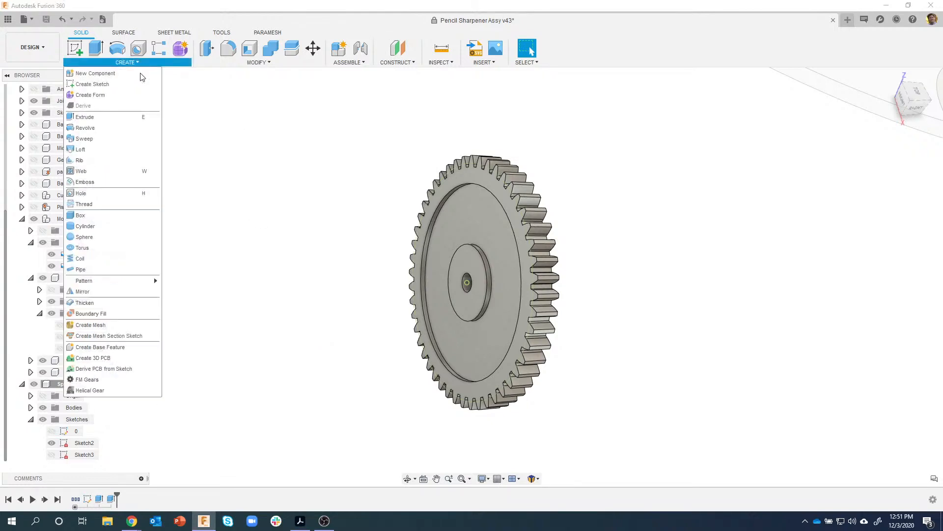
pyautogui.click(113, 379)
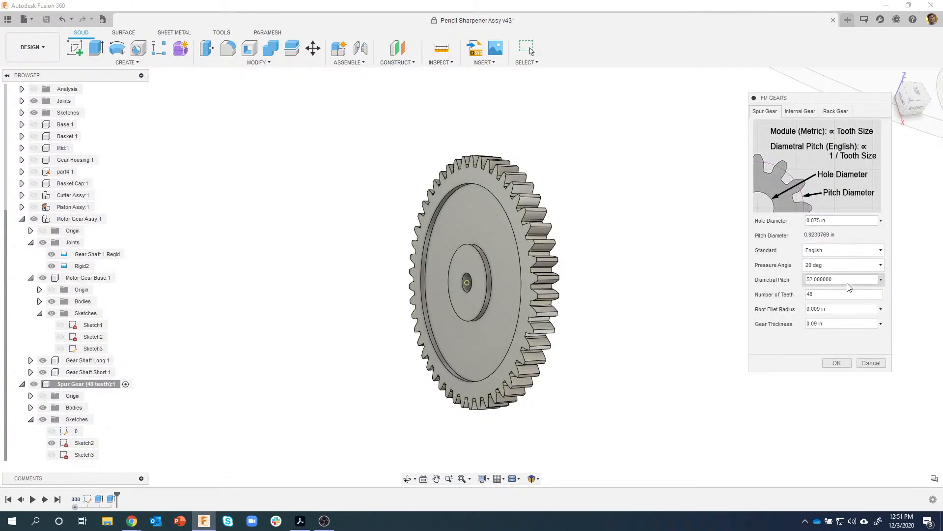
pyautogui.moveTo(848, 283); pyautogui.dragTo(779, 283)
pyautogui.write('52')
pyautogui.write('70')
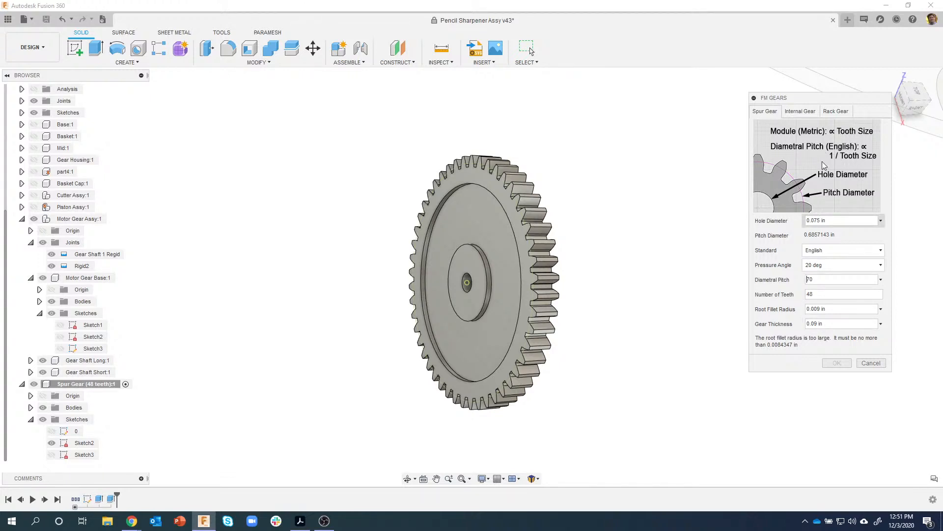
pyautogui.click(826, 295)
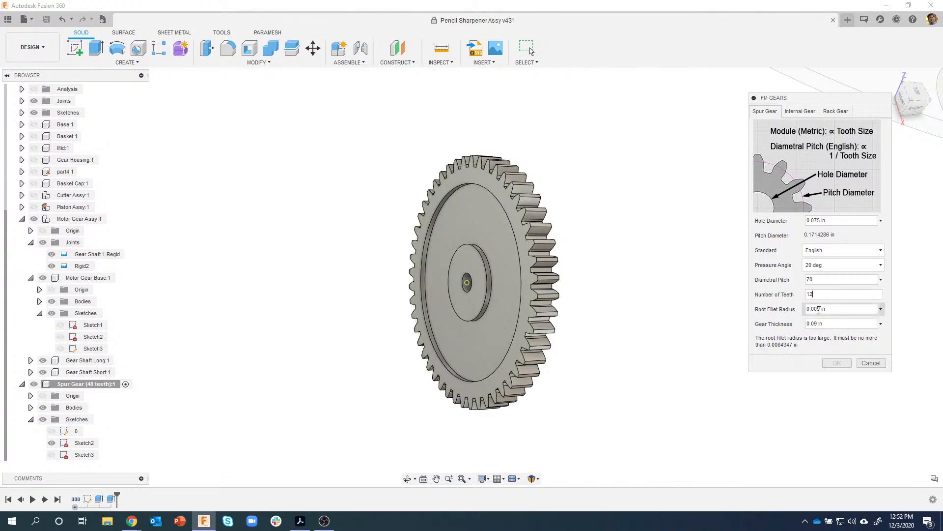
pyautogui.write('8')
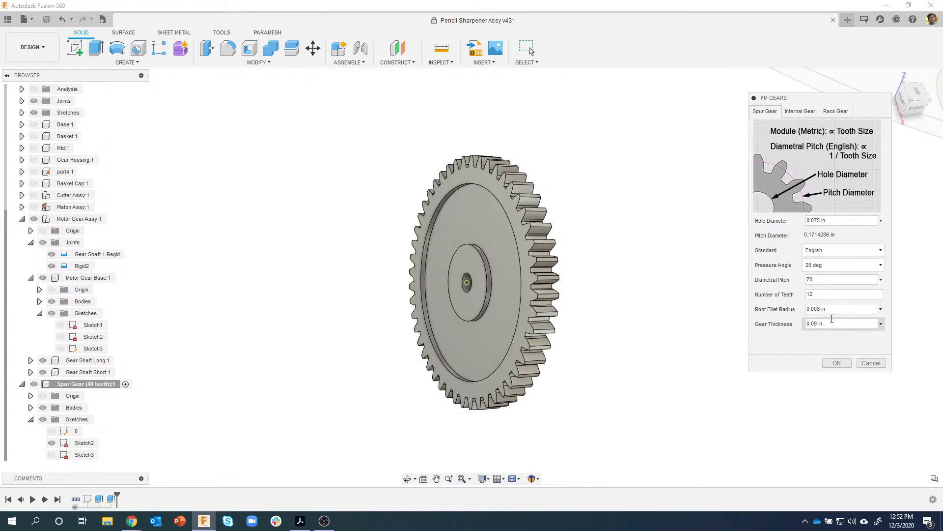
pyautogui.moveTo(830, 324); pyautogui.dragTo(795, 328)
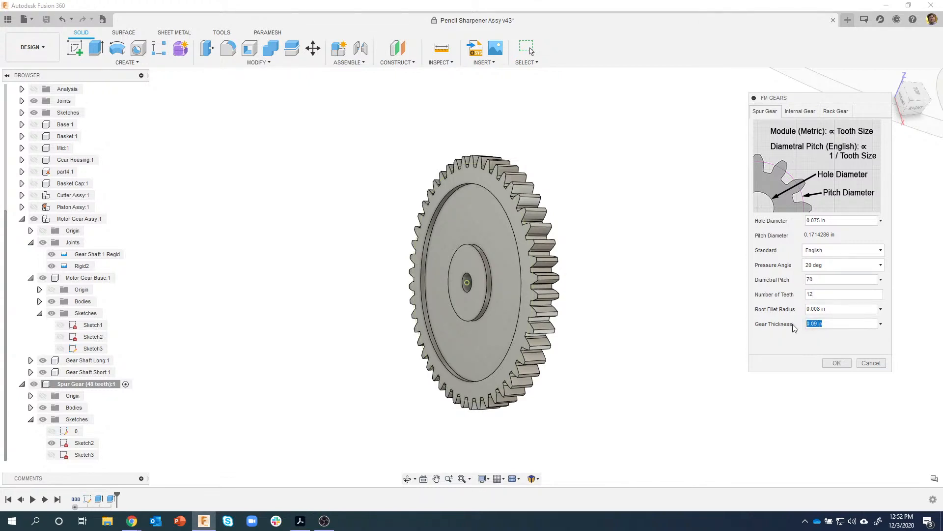
pyautogui.press('BackSpace')
pyautogui.click(835, 365)
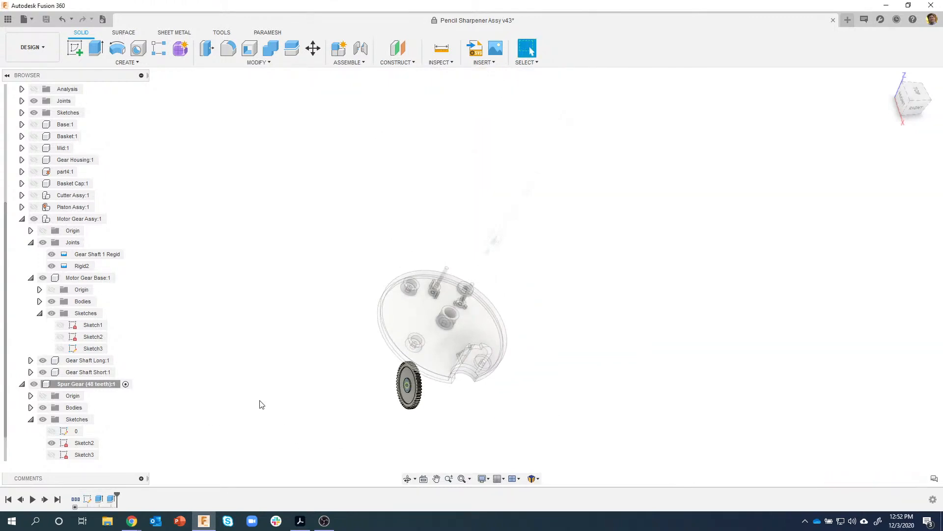
# - Orbit to find the new 12-tooth gear at the 48-tooth gear's hub, then start a joint
pyautogui.scroll(8, 402, 419)
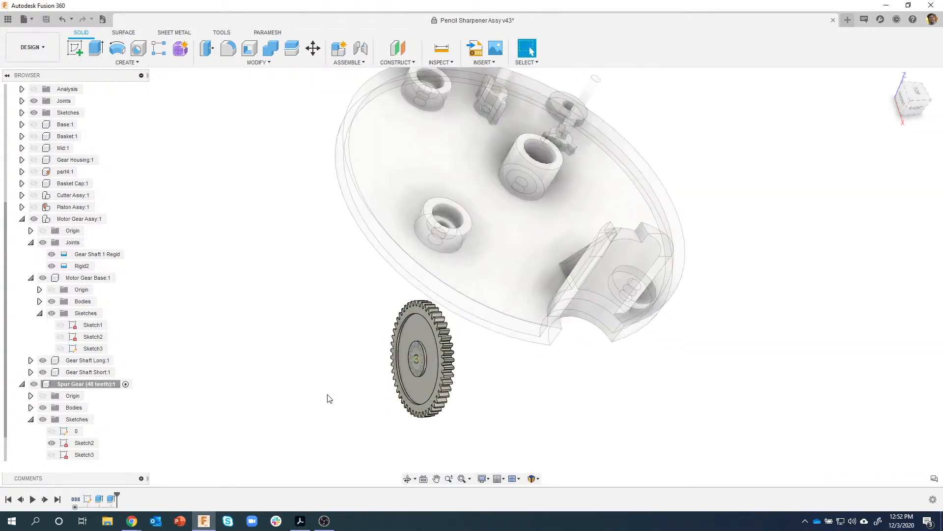
pyautogui.keyDown('shift'); pyautogui.moveTo(339, 391); pyautogui.dragTo(691, 304, button='middle'); pyautogui.keyUp('shift')
pyautogui.scroll(5, 691, 304)
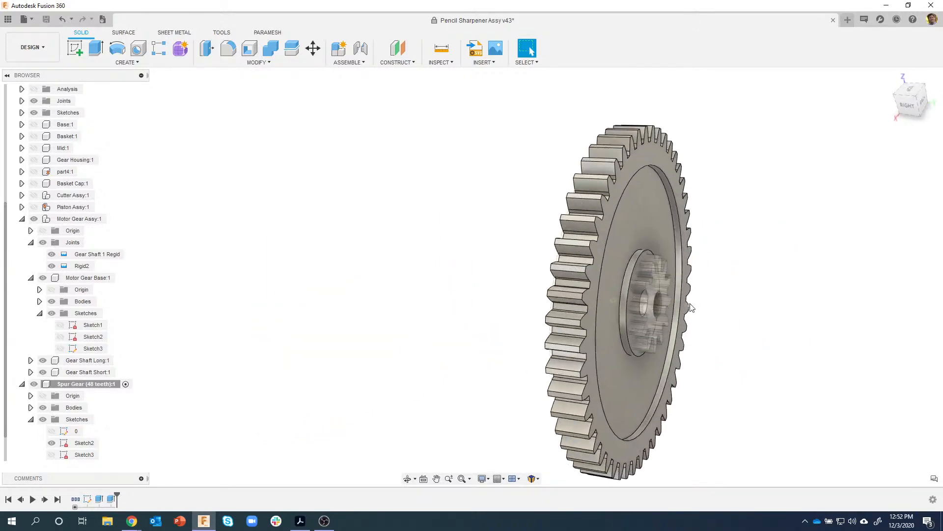
pyautogui.keyDown('shift'); pyautogui.moveTo(526, 295); pyautogui.dragTo(609, 297, button='middle'); pyautogui.keyUp('shift')
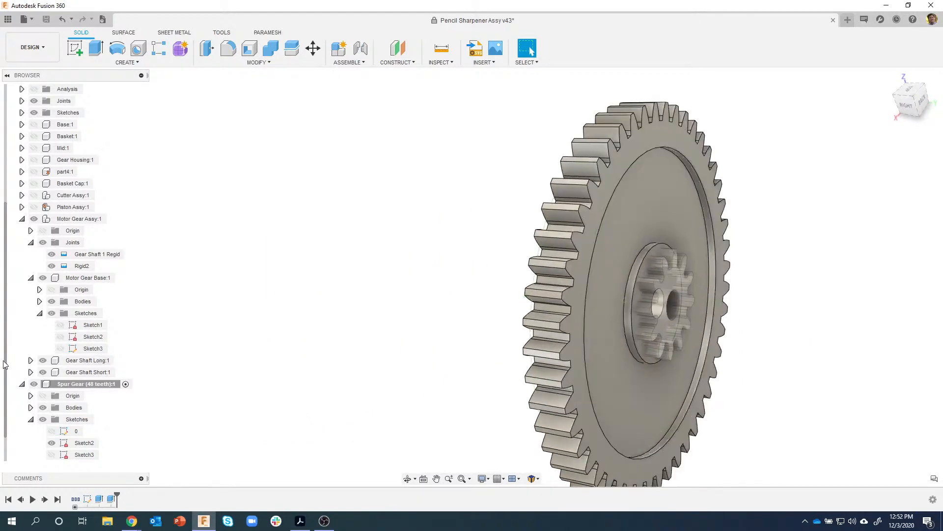
pyautogui.moveTo(7, 343); pyautogui.dragTo(4, 372)
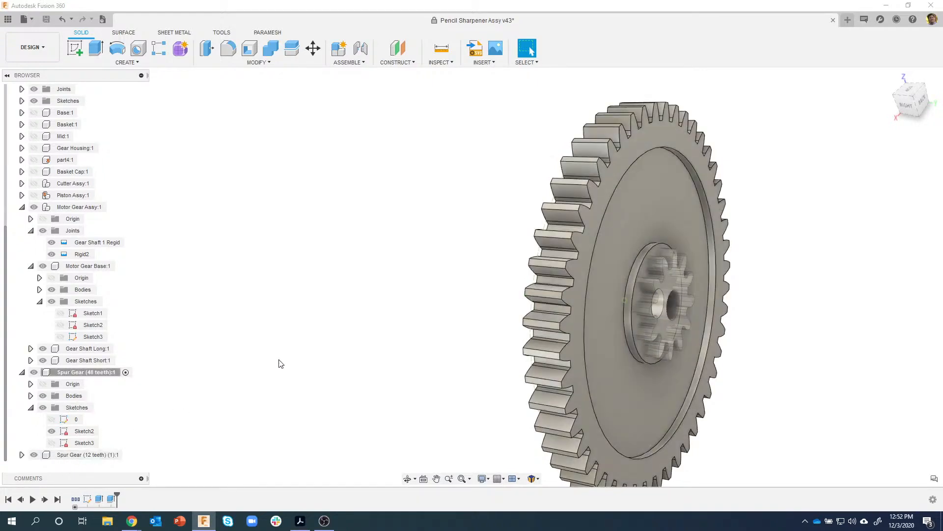
pyautogui.keyDown('shift'); pyautogui.moveTo(630, 297); pyautogui.dragTo(621, 296, button='middle'); pyautogui.keyUp('shift')
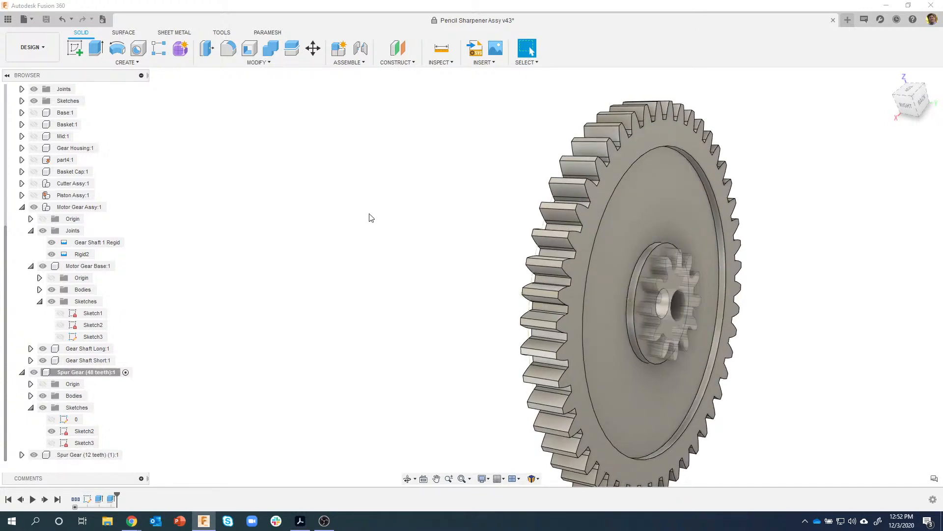
pyautogui.click(361, 48)
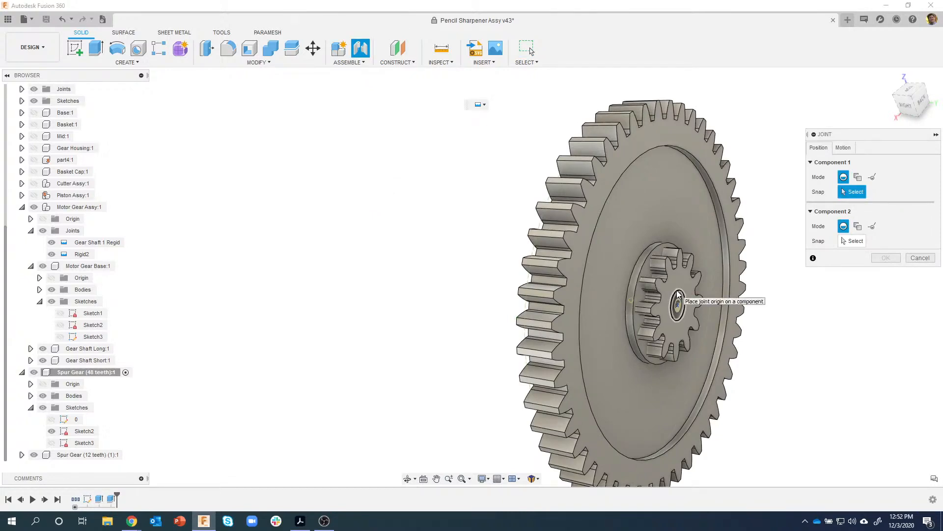
# - Joint the 12-tooth gear's bore to the 48-tooth gear's hub edge with zero offsets
pyautogui.click(678, 293)
pyautogui.keyDown('shift'); pyautogui.moveTo(678, 294); pyautogui.dragTo(413, 217, button='middle'); pyautogui.keyUp('shift')
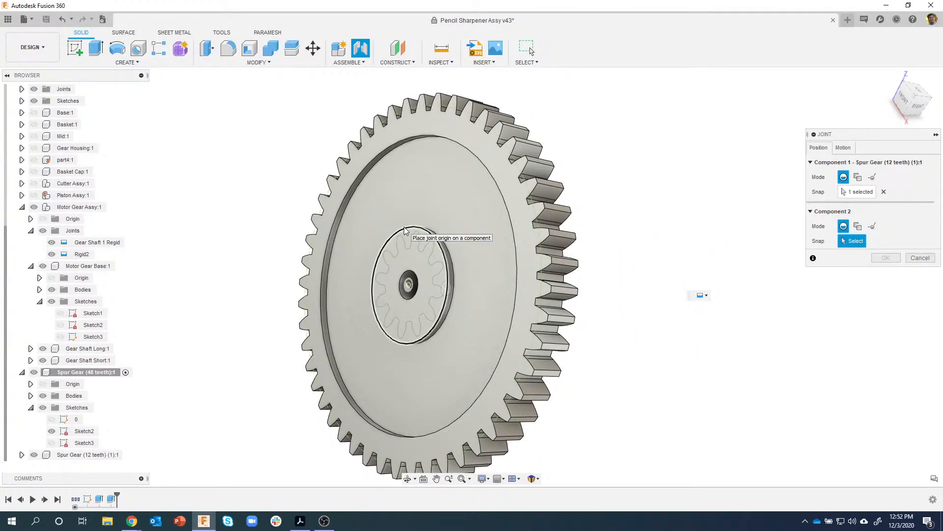
pyautogui.click(405, 231)
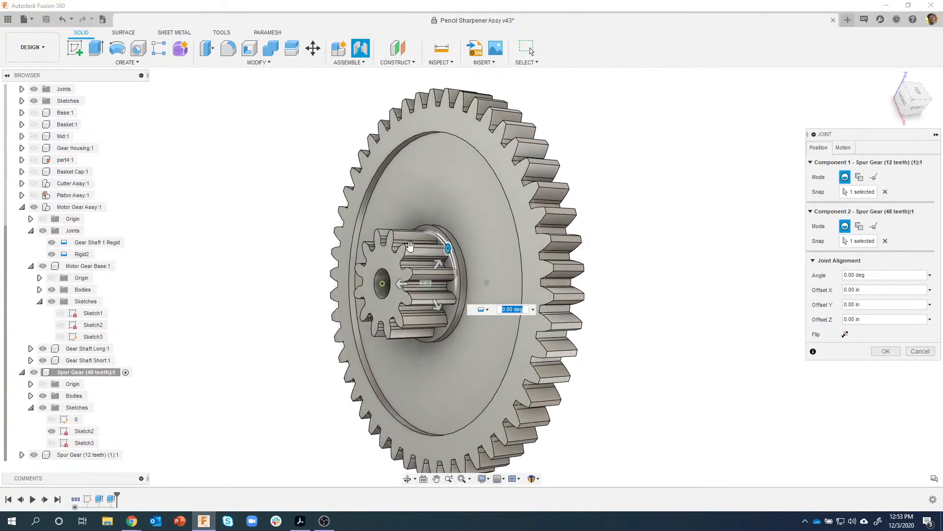
pyautogui.click(886, 353)
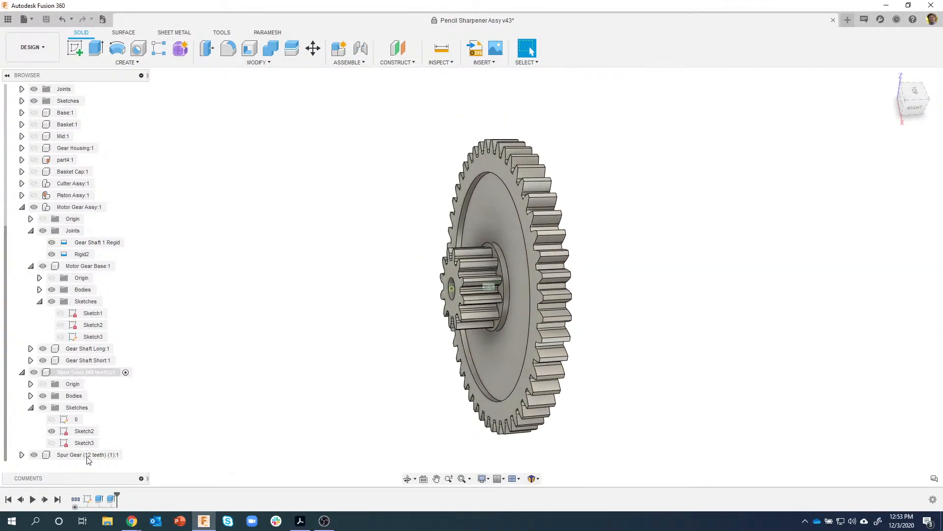
# - Combine the 12-tooth gear into the 48-tooth gear target body using Join
pyautogui.click(271, 49)
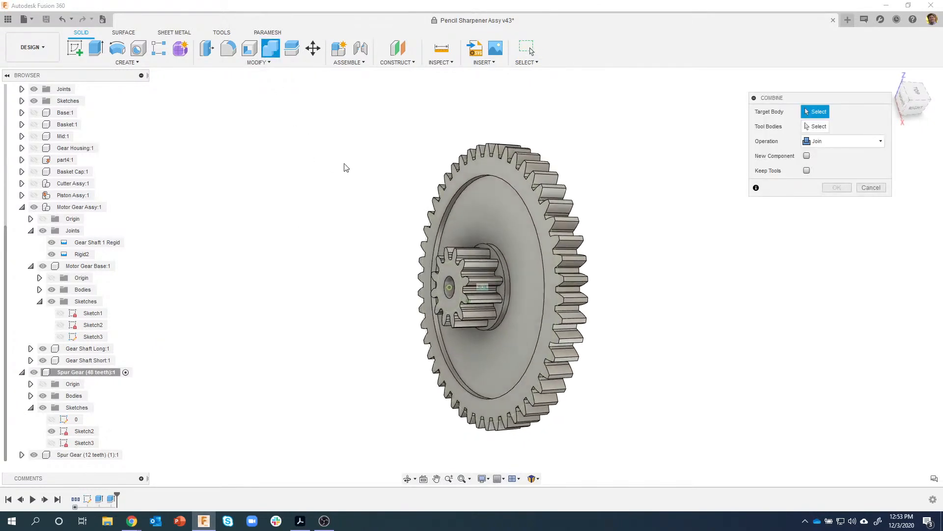
pyautogui.click(503, 172)
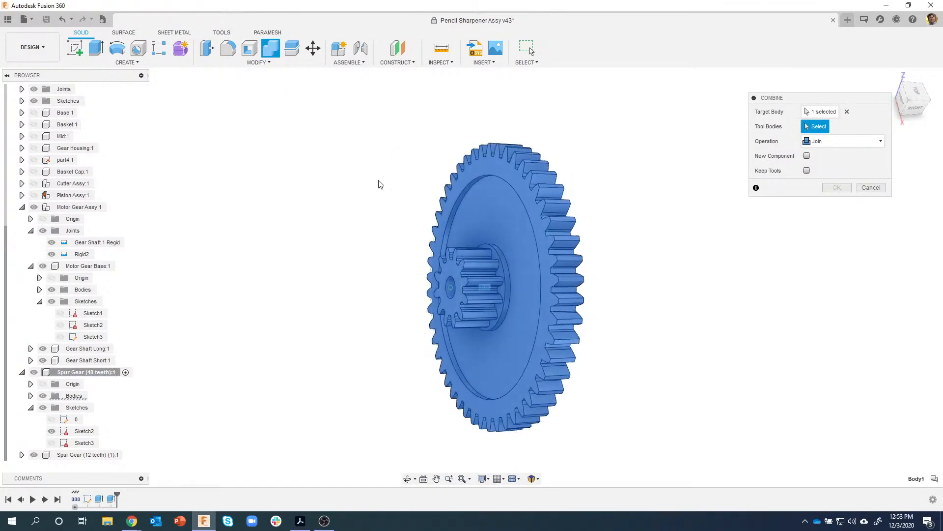
pyautogui.click(468, 271)
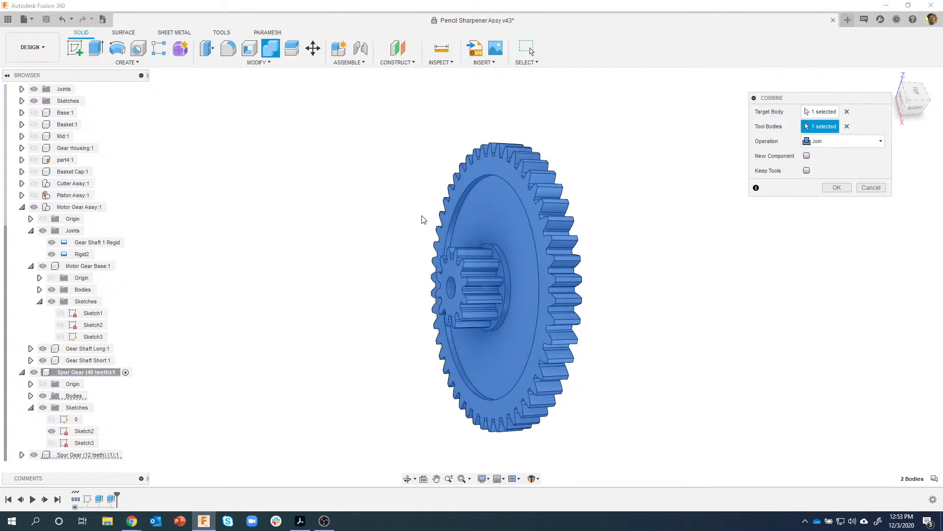
pyautogui.click(830, 188)
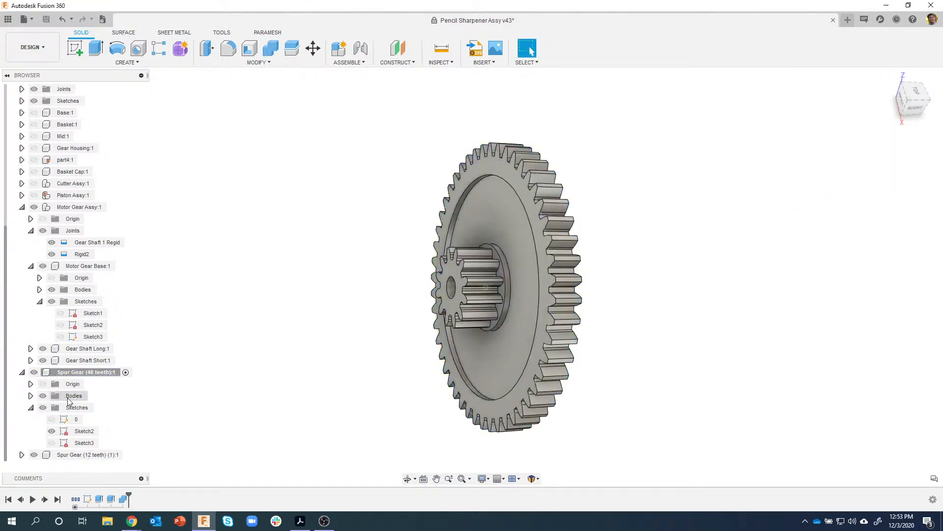
# - Toggle the 48-tooth gear's bodies off and on to check the merged result
pyautogui.click(43, 396)
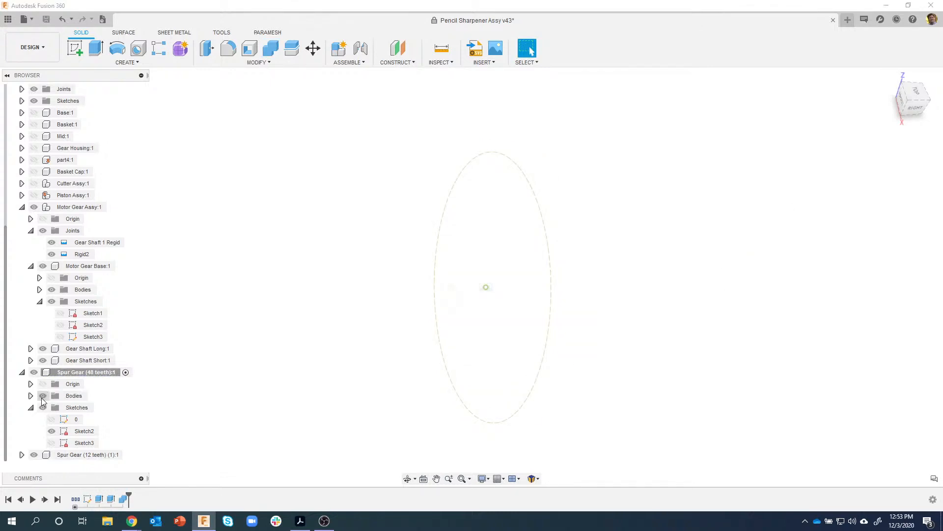
pyautogui.click(43, 397)
pyautogui.click(43, 396)
pyautogui.click(42, 396)
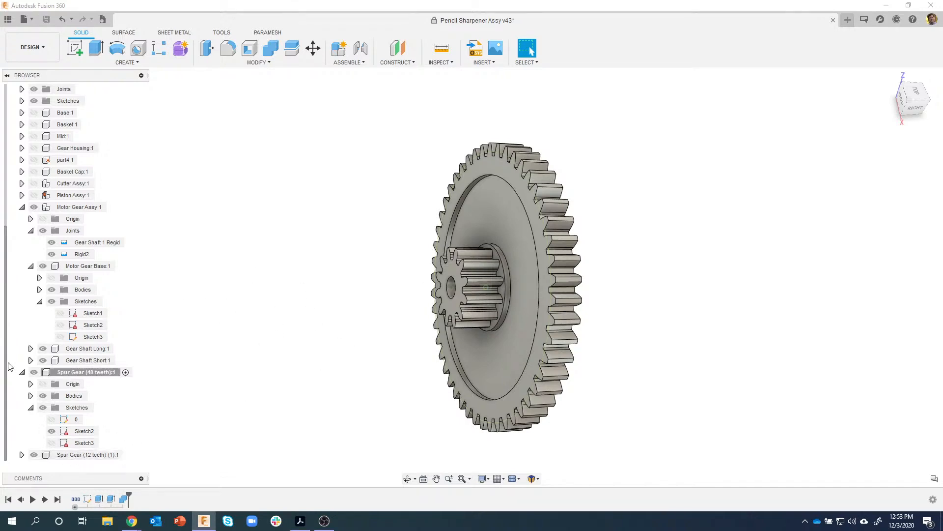
# - Remove the leftover Spur Gear (12 teeth) component from the browser
pyautogui.click(22, 455)
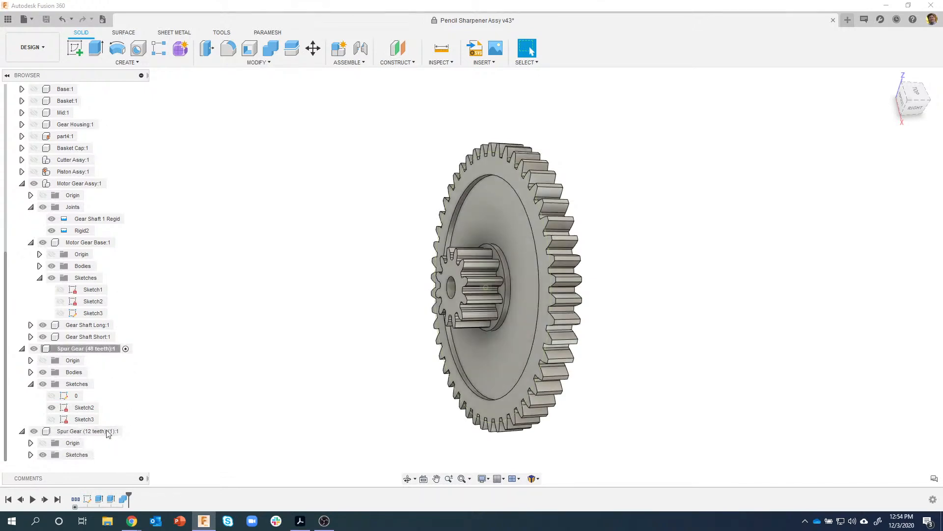
pyautogui.rightClick(75, 433)
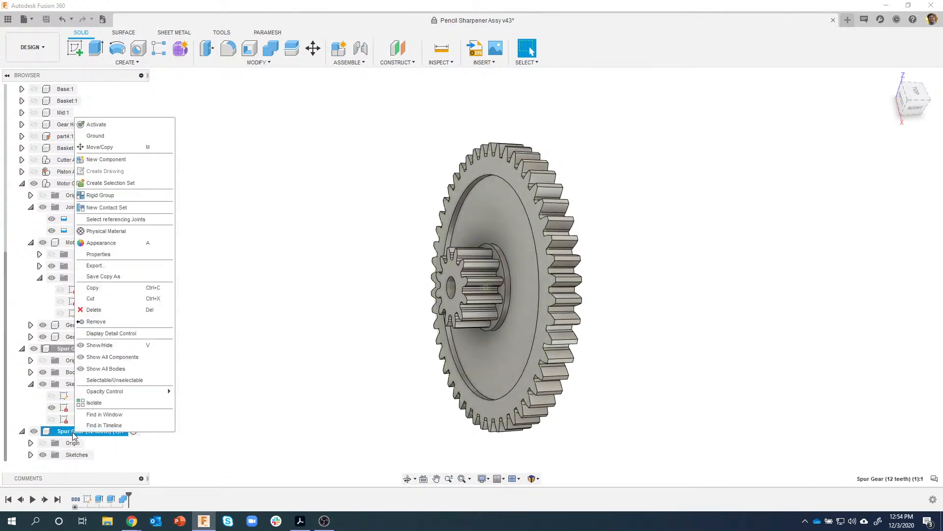
pyautogui.click(110, 321)
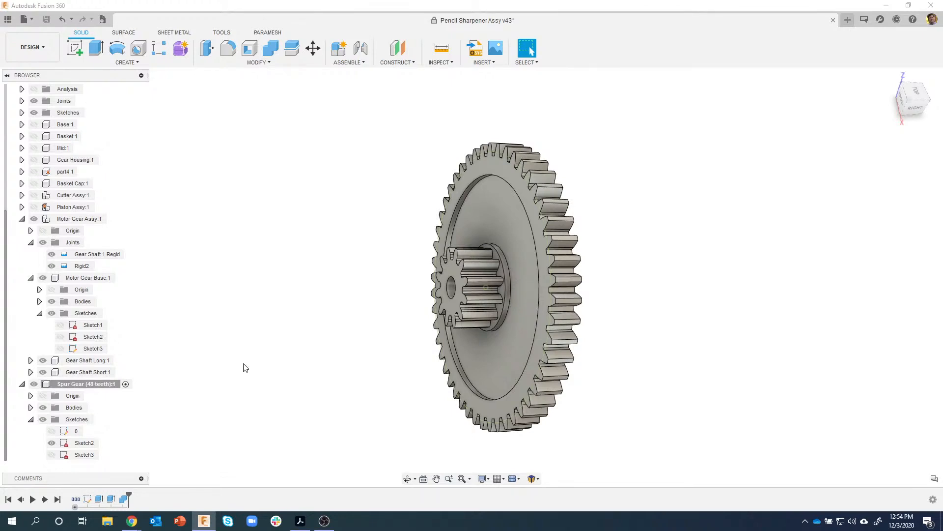
# - Activate Motor Gear Assy:1 and view its base plate from above
pyautogui.scroll(-5, 215, 312)
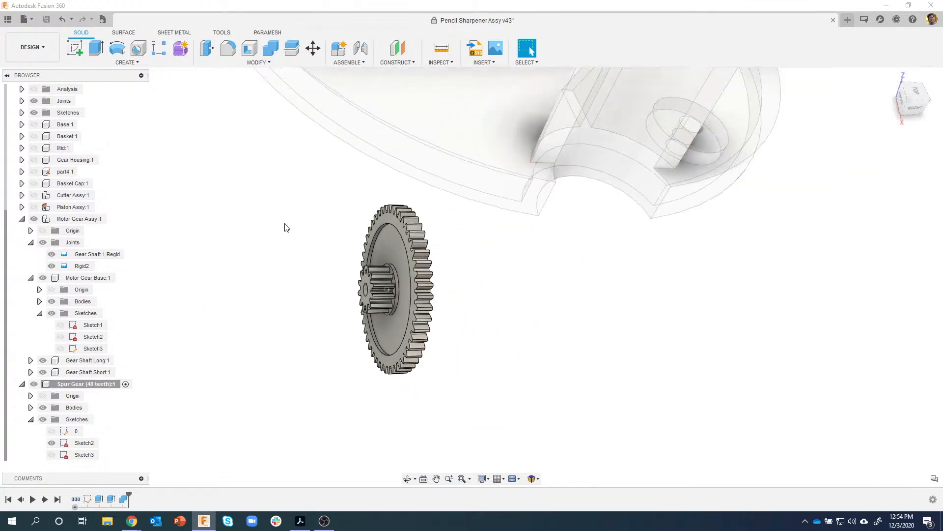
pyautogui.scroll(-2, 287, 343)
pyautogui.keyDown('shift'); pyautogui.moveTo(267, 341); pyautogui.dragTo(313, 370, button='middle'); pyautogui.keyUp('shift')
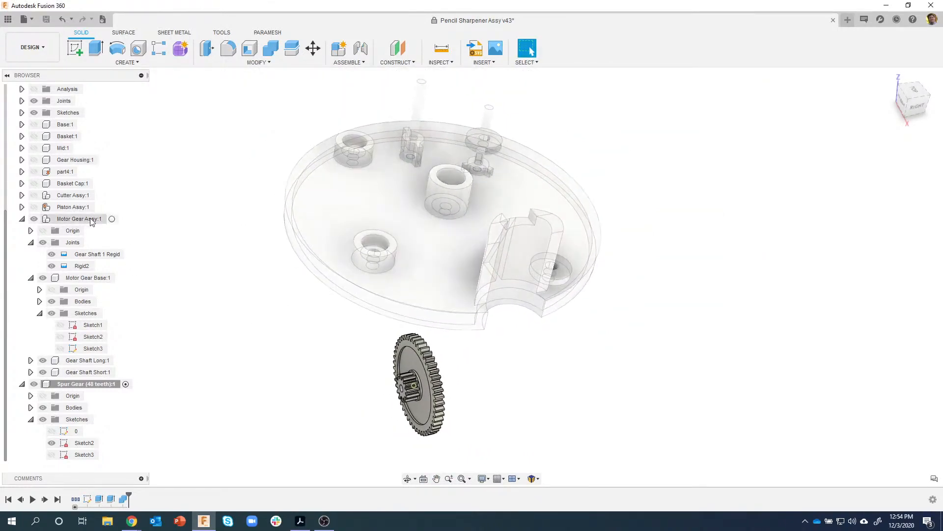
pyautogui.click(114, 219)
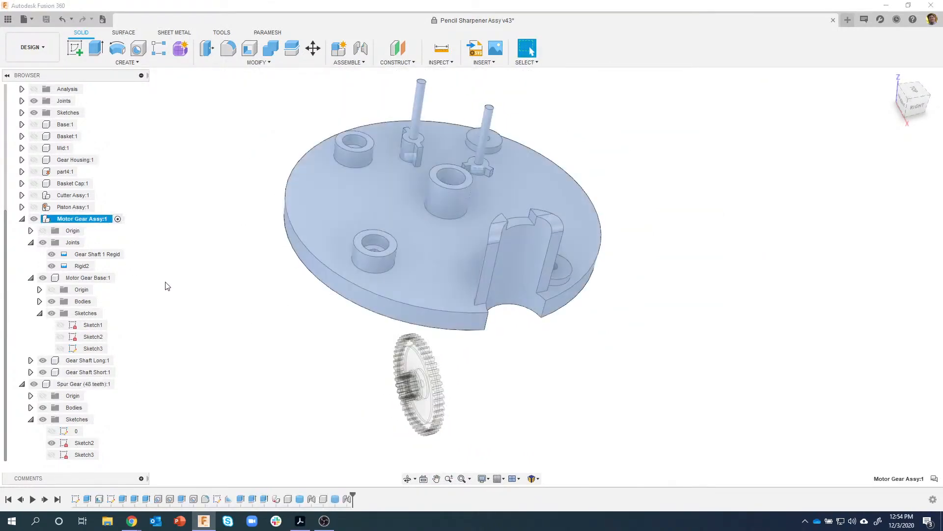
pyautogui.click(170, 283)
pyautogui.keyDown('shift'); pyautogui.moveTo(217, 290); pyautogui.dragTo(191, 282, button='middle'); pyautogui.keyUp('shift')
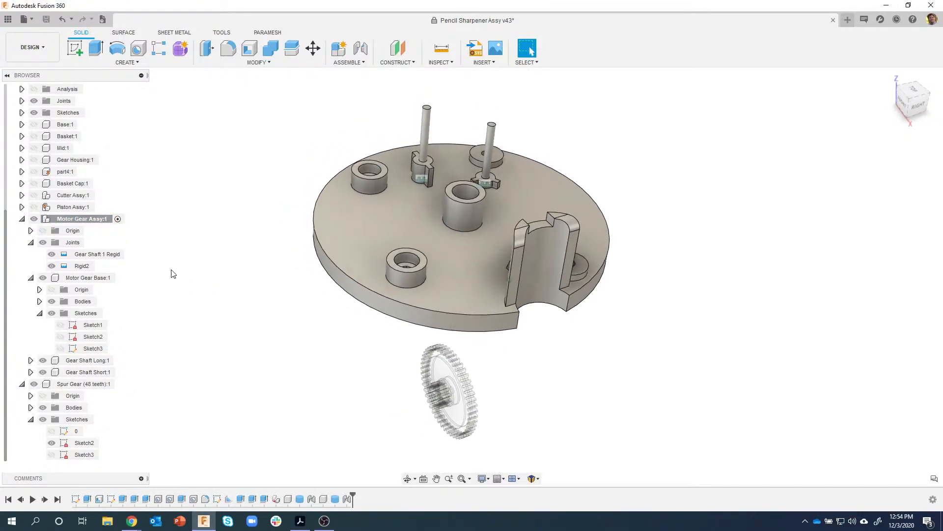
# - Start a Revolute joint and pick the 48-tooth spur gear's centre as the first point
pyautogui.click(361, 49)
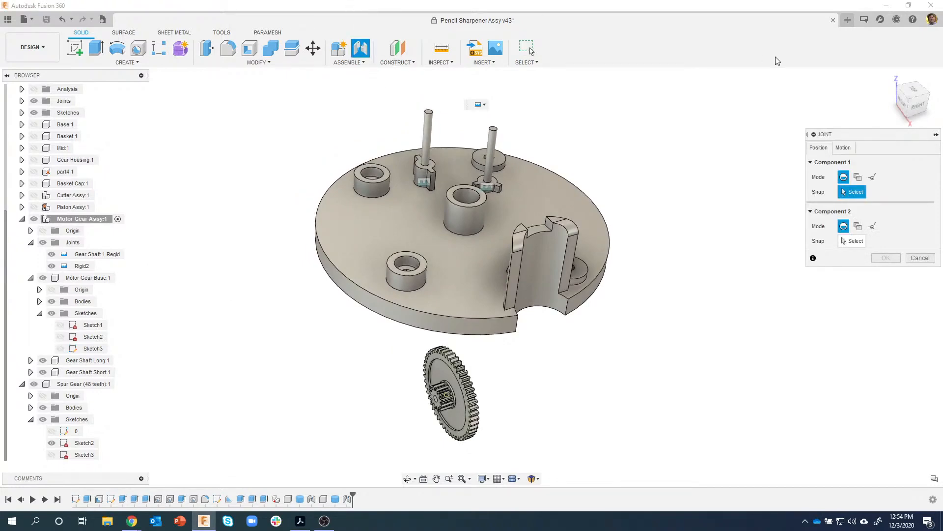
pyautogui.click(843, 147)
pyautogui.click(857, 163)
pyautogui.click(819, 147)
pyautogui.keyDown('shift'); pyautogui.moveTo(568, 391); pyautogui.dragTo(698, 255, button='middle'); pyautogui.keyUp('shift')
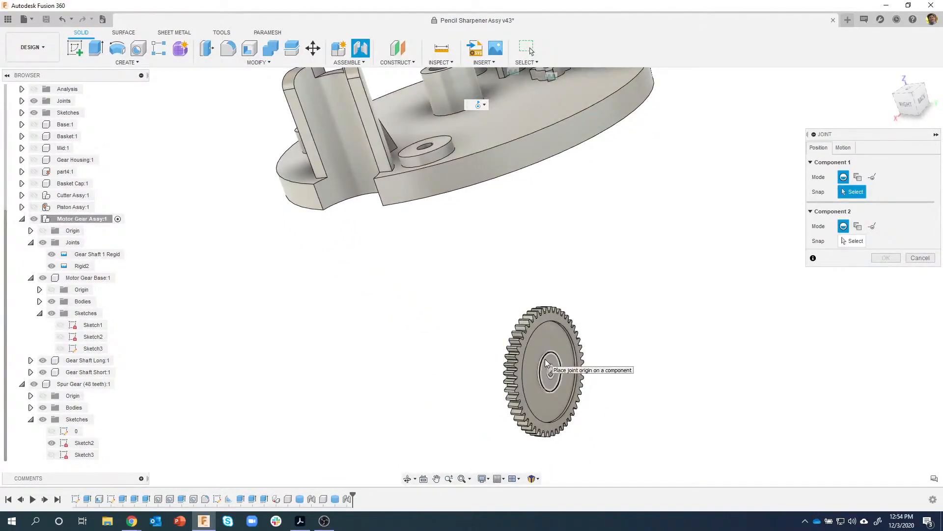
pyautogui.scroll(5, 556, 363)
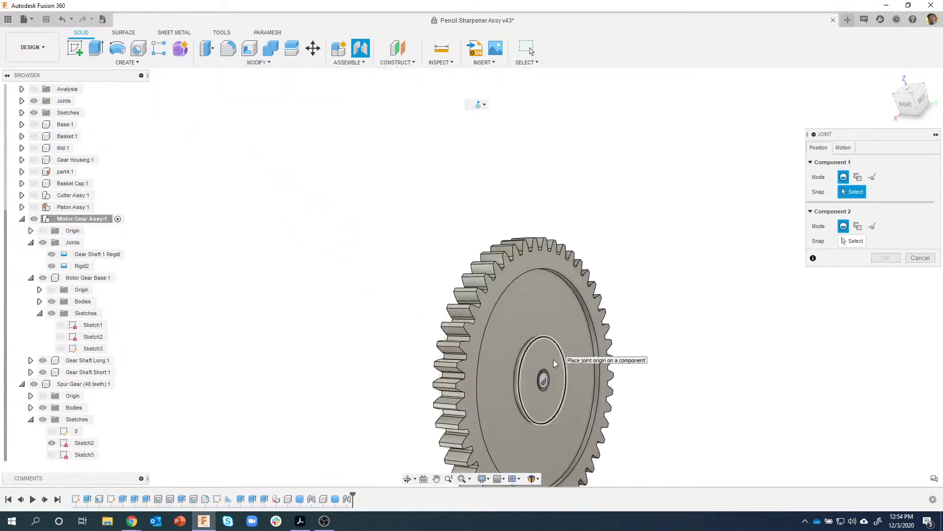
pyautogui.click(547, 369)
# - Snap the gear onto the Motor Gear Base hub and confirm the revolute joint
pyautogui.scroll(-5, 566, 367)
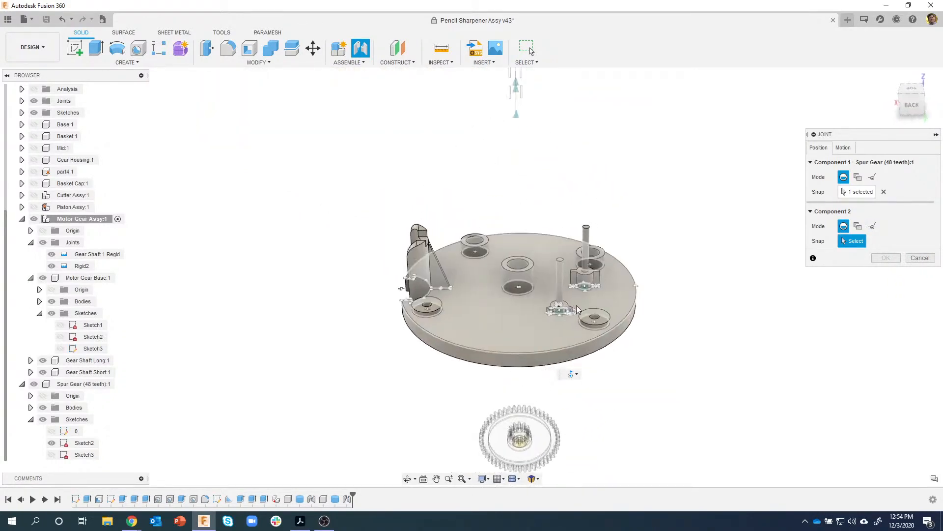
pyautogui.scroll(5, 565, 309)
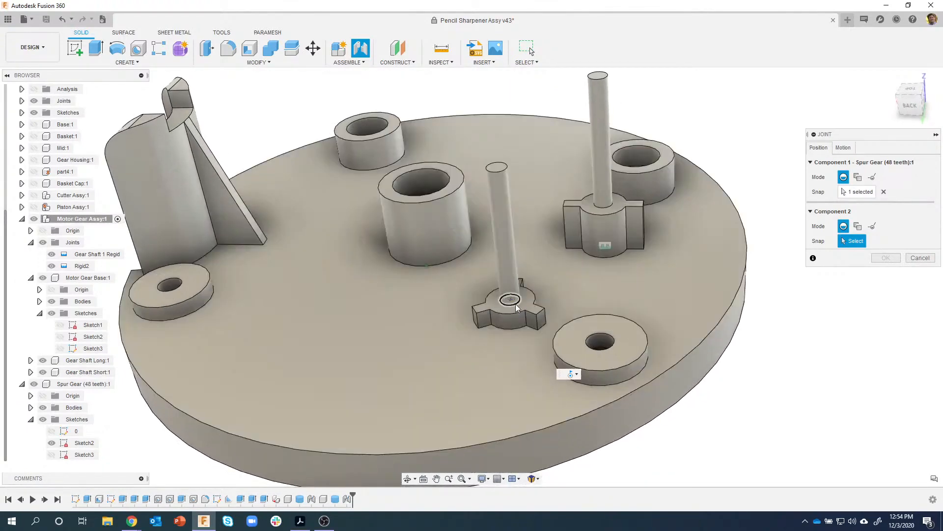
pyautogui.click(515, 306)
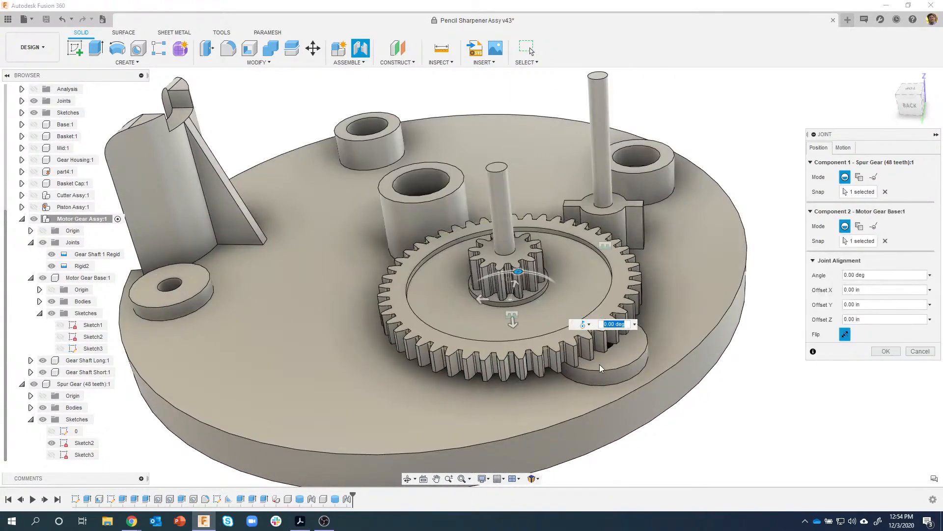
pyautogui.scroll(-2, 599, 364)
pyautogui.keyDown('shift'); pyautogui.moveTo(599, 364); pyautogui.dragTo(524, 283, button='middle'); pyautogui.keyUp('shift')
pyautogui.keyDown('shift'); pyautogui.moveTo(710, 263); pyautogui.dragTo(812, 183, button='middle'); pyautogui.keyUp('shift')
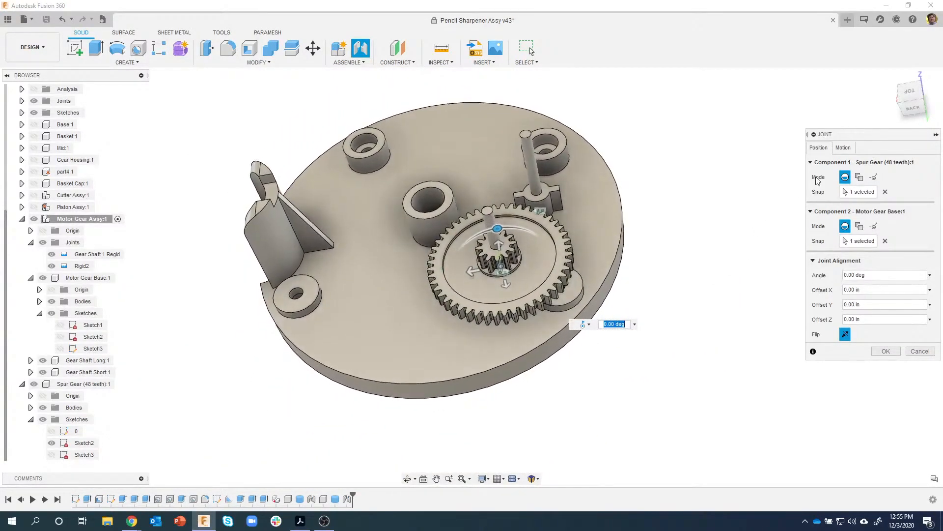
pyautogui.click(885, 351)
# - Drag the jointed spur gear to test its rotation
pyautogui.keyDown('shift'); pyautogui.moveTo(739, 381); pyautogui.dragTo(605, 311, button='middle'); pyautogui.keyUp('shift')
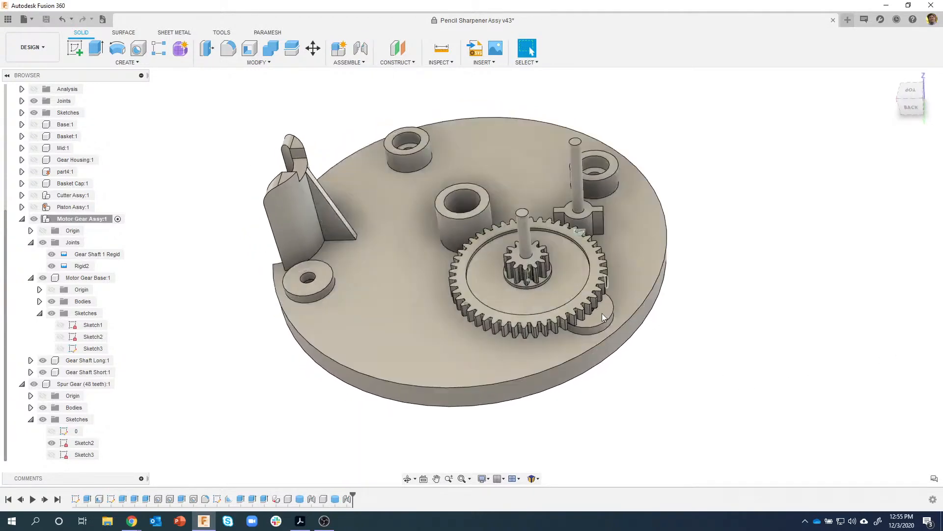
pyautogui.moveTo(577, 266)
pyautogui.mouseDown(button='middle')
pyautogui.moveTo(567, 285)
pyautogui.moveTo(529, 308)
pyautogui.moveTo(626, 211)
pyautogui.moveTo(482, 323)
pyautogui.moveTo(604, 255)
pyautogui.moveTo(512, 306)
pyautogui.moveTo(593, 260)
pyautogui.mouseUp(button='middle')
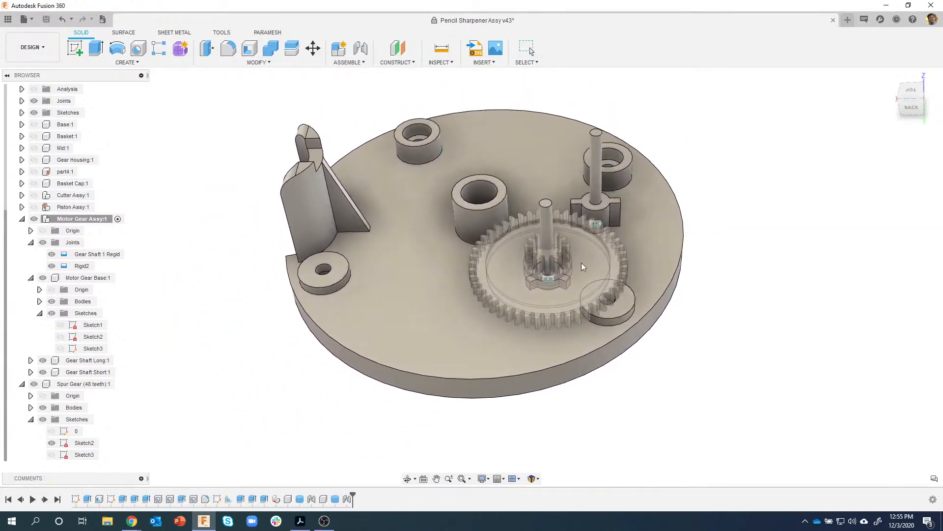
pyautogui.moveTo(592, 259); pyautogui.dragTo(544, 287)
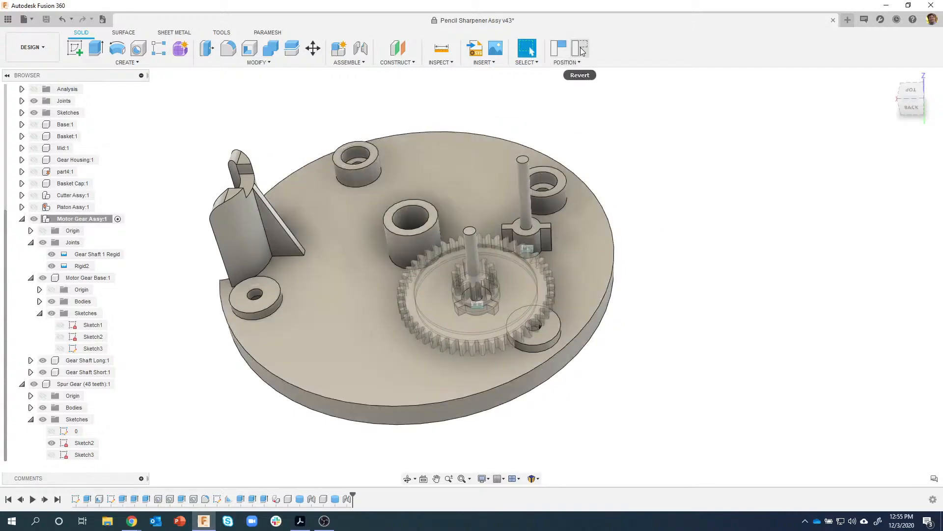
# - Revert the shifted assembly and ground Motor Gear Base:1
pyautogui.click(580, 51)
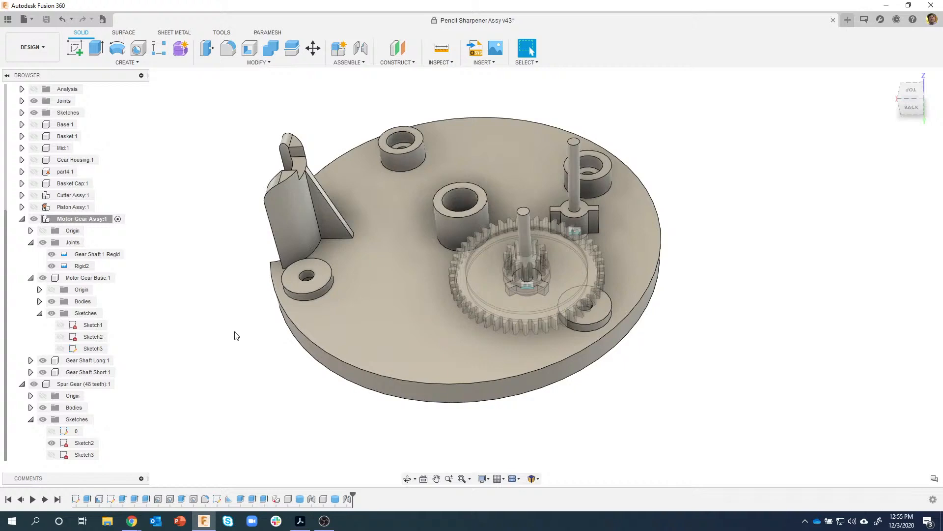
pyautogui.click(334, 326)
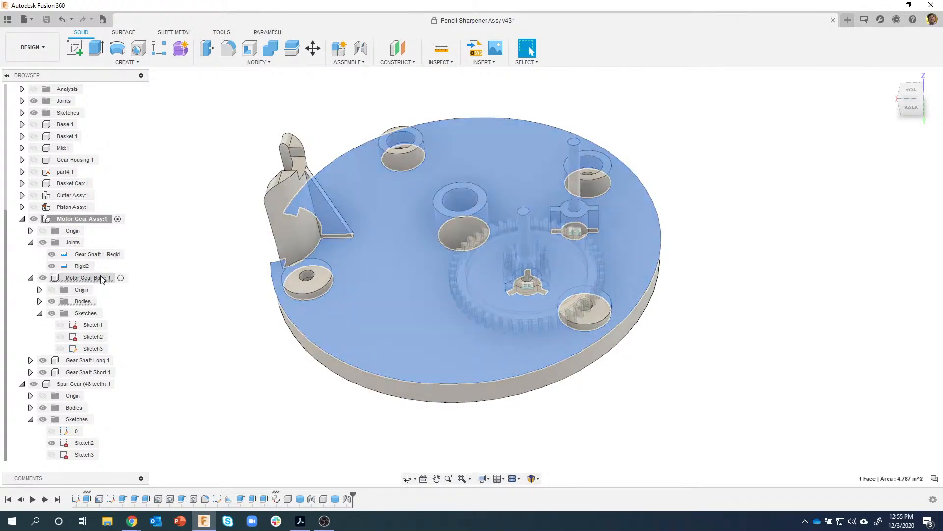
pyautogui.rightClick(101, 279)
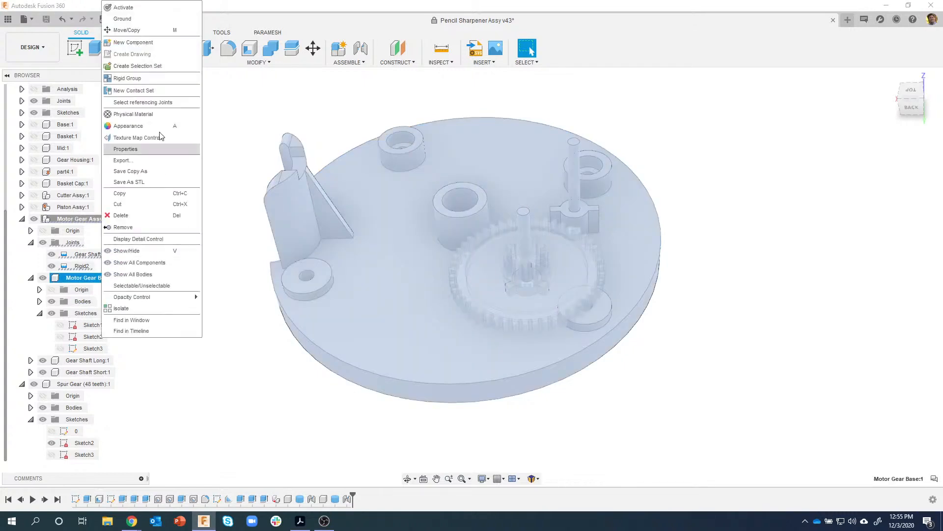
pyautogui.click(144, 19)
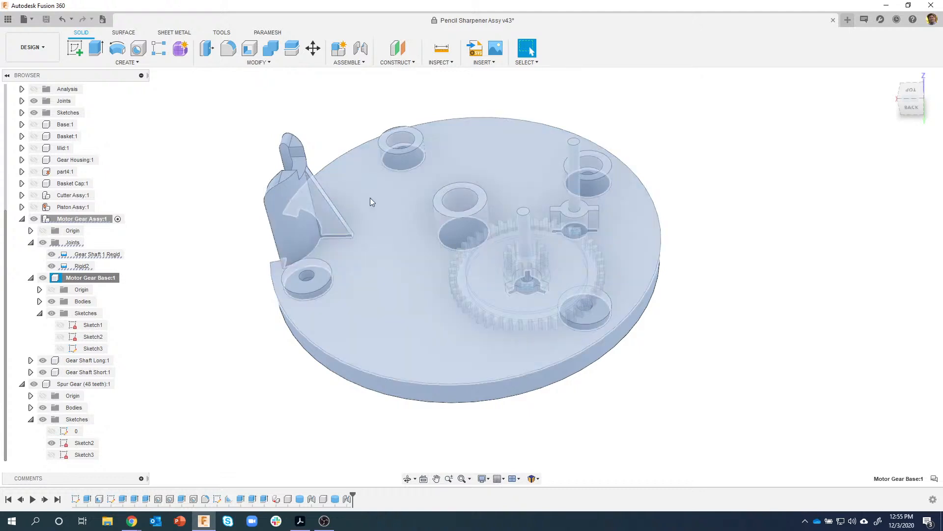
pyautogui.click(579, 56)
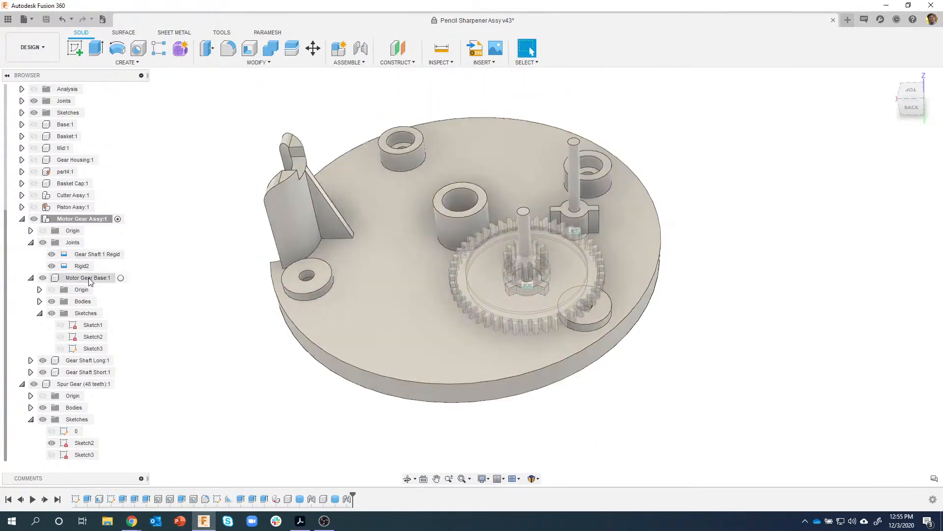
pyautogui.rightClick(88, 278)
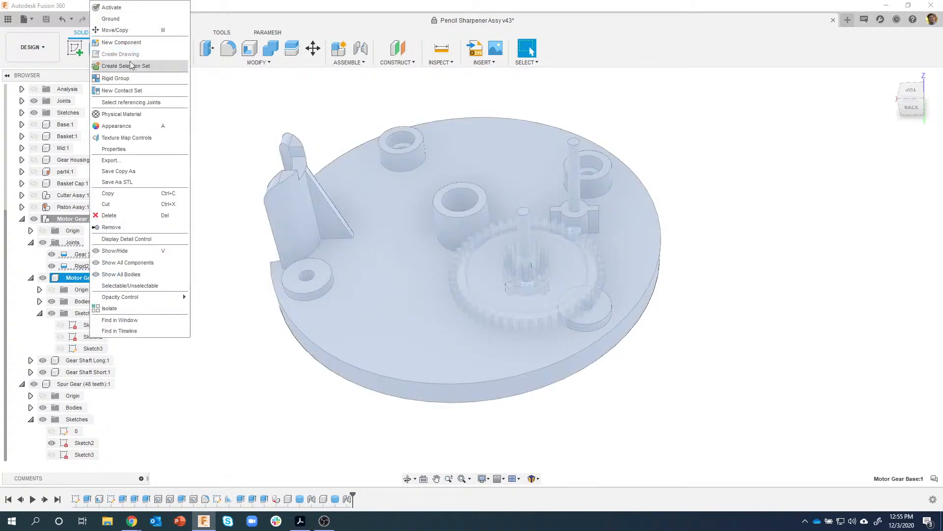
pyautogui.click(112, 19)
pyautogui.press('Escape')
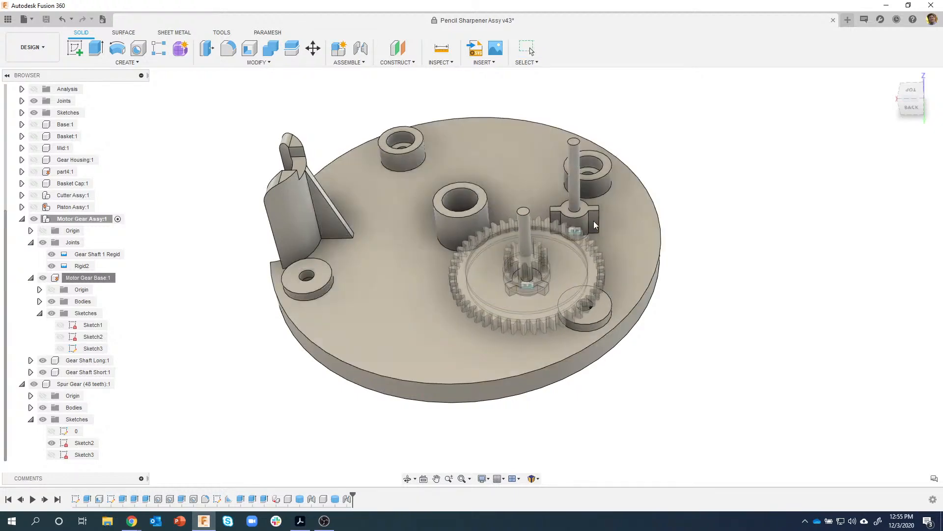
# - Spin the spur gear to test the grounded base, then revert its rotation
pyautogui.moveTo(553, 305); pyautogui.dragTo(698, 309)
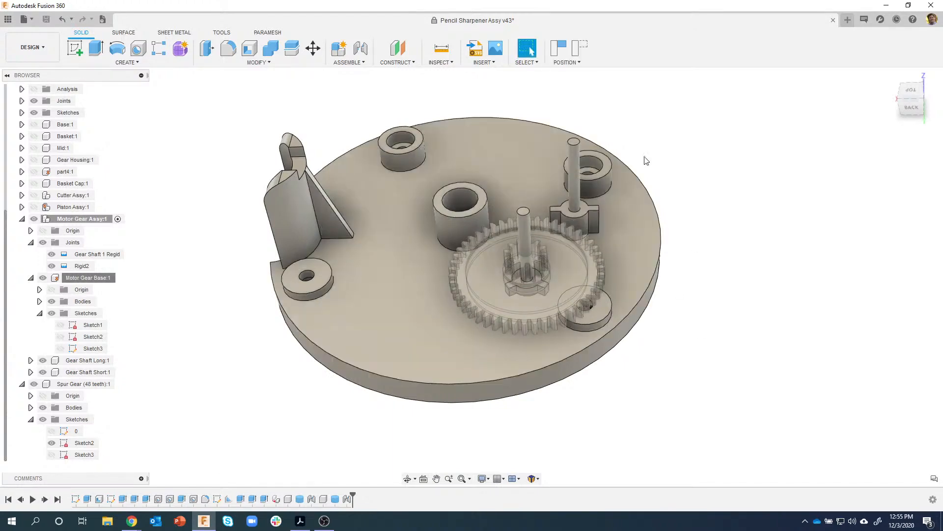
pyautogui.click(581, 48)
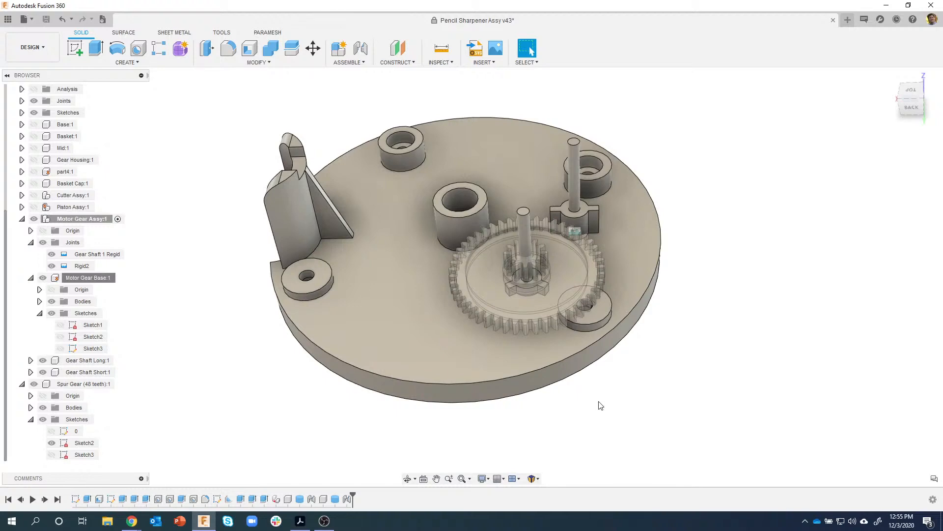
pyautogui.keyDown('shift'); pyautogui.moveTo(565, 297); pyautogui.dragTo(704, 398, button='middle'); pyautogui.keyUp('shift')
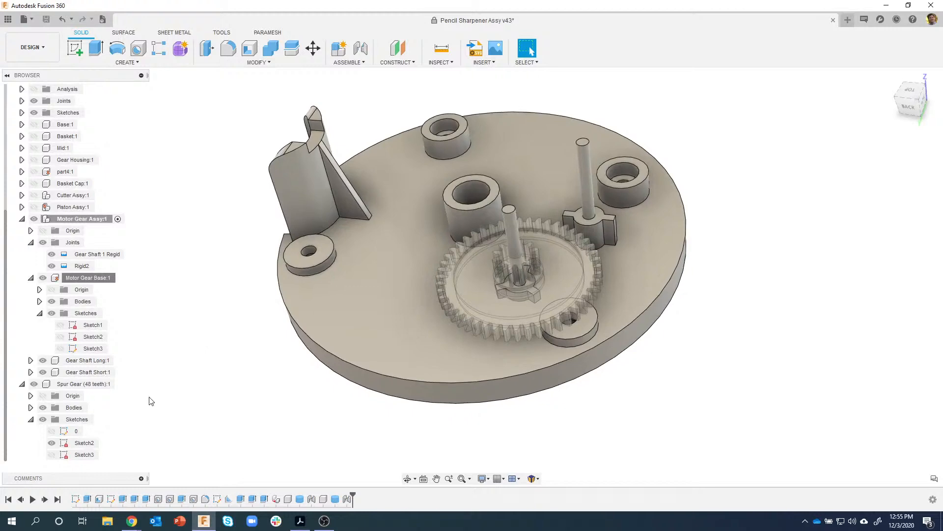
# - Copy Spur Gear (48 teeth):1 into Motor Gear Assy:1 and move it about -1.396 in along X
pyautogui.click(83, 383)
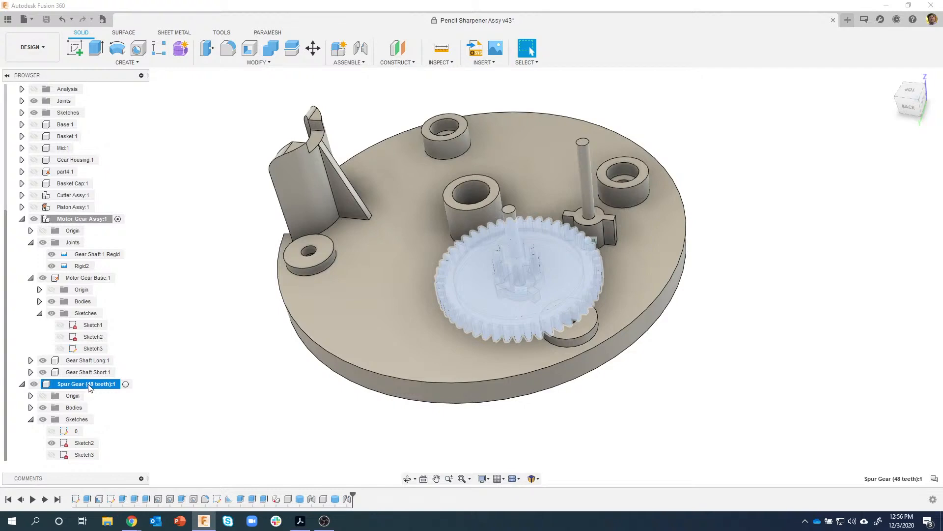
pyautogui.rightClick(90, 387)
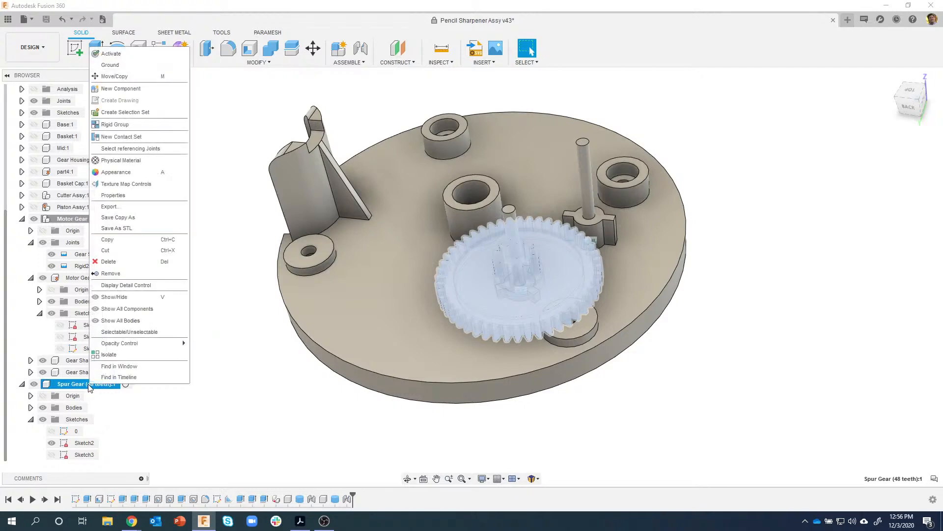
pyautogui.click(110, 241)
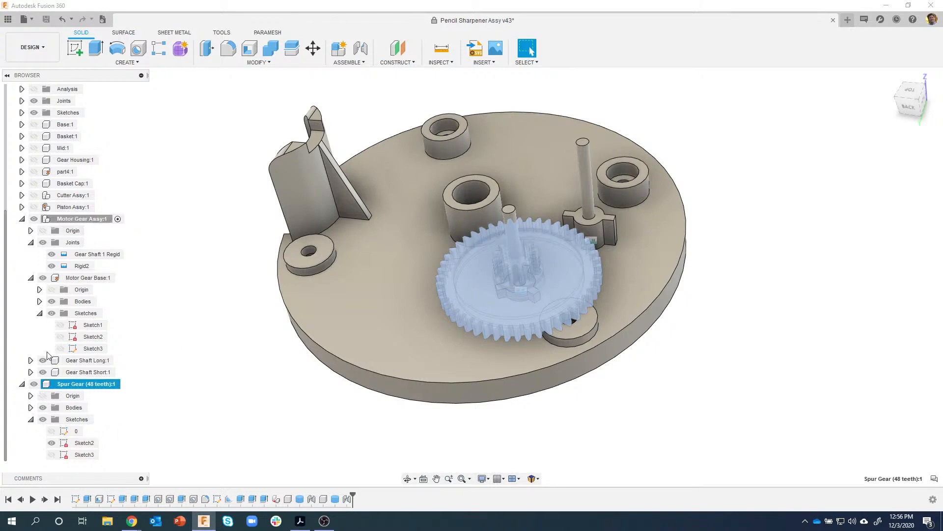
pyautogui.rightClick(85, 222)
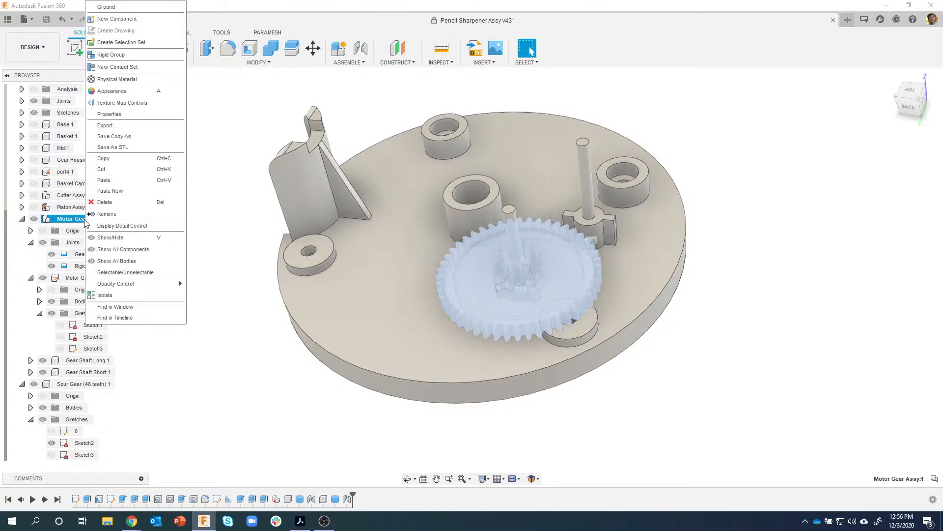
pyautogui.click(122, 179)
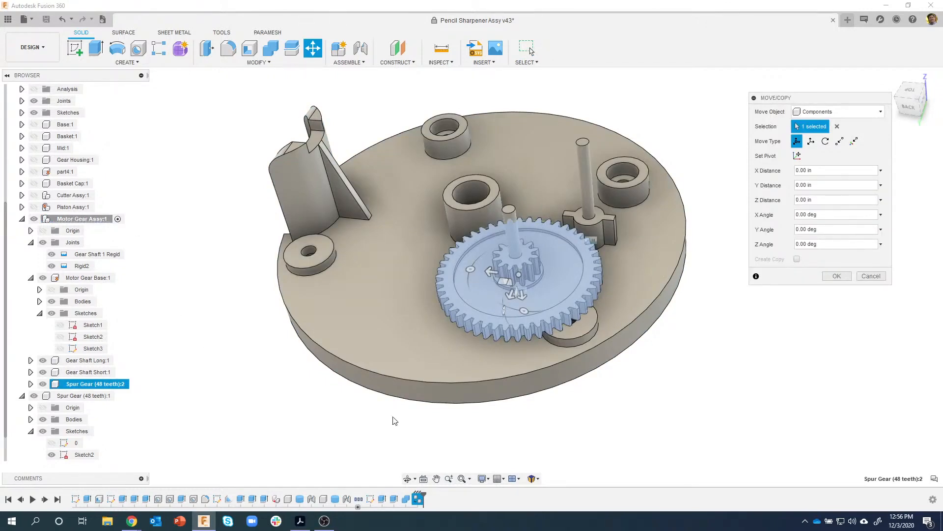
pyautogui.moveTo(491, 271); pyautogui.dragTo(736, 326)
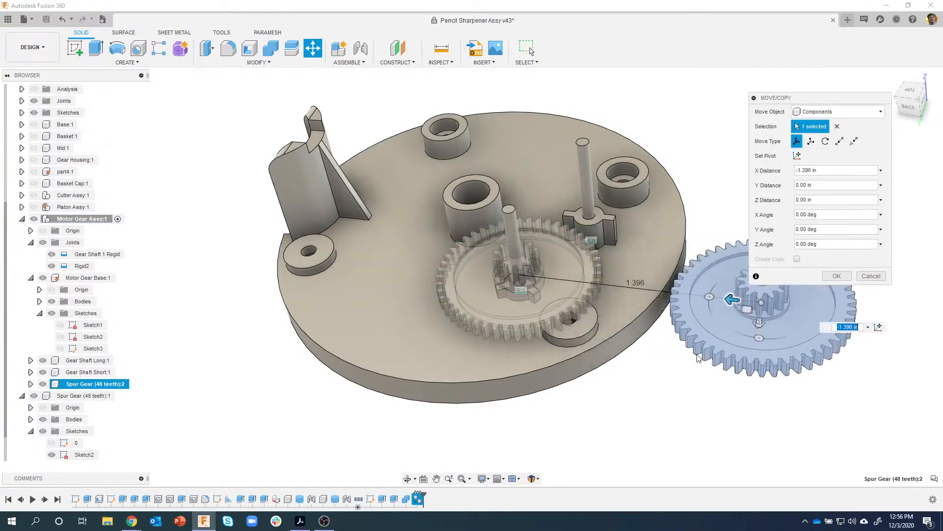
pyautogui.click(849, 276)
pyautogui.keyDown('shift'); pyautogui.moveTo(710, 436); pyautogui.dragTo(382, 449, button='middle'); pyautogui.keyUp('shift')
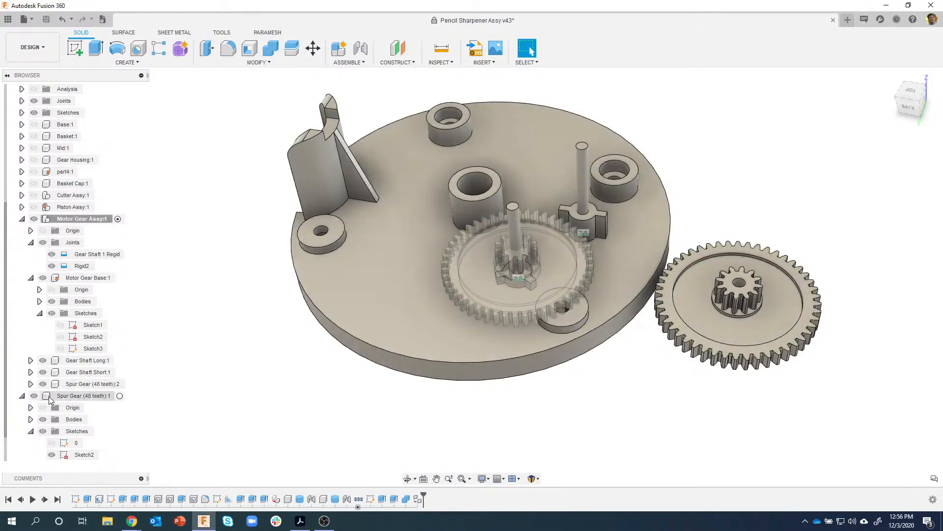
# - Drag Spur Gear (48 teeth):1 in the browser onto Motor Gear Assy:1
pyautogui.moveTo(66, 401); pyautogui.dragTo(86, 223)
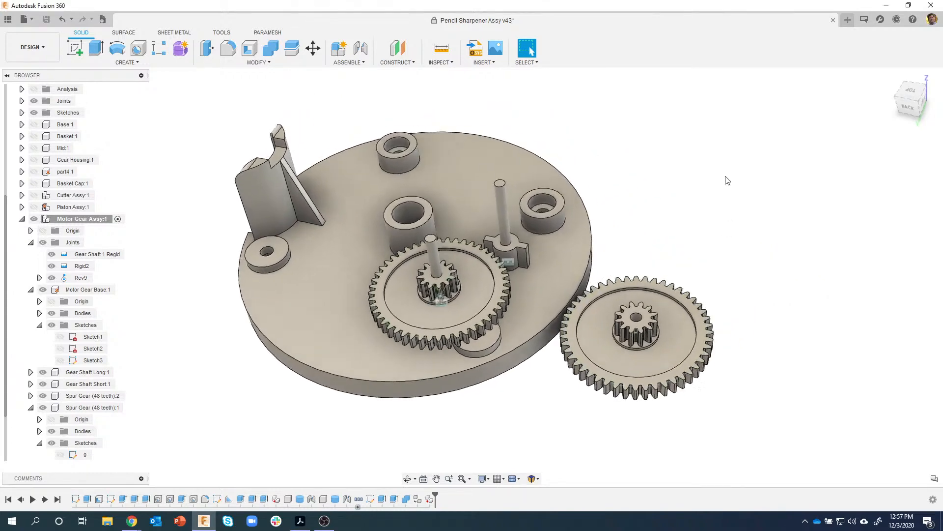
# - Joint the copied gear's centre to the shaft boss centre on Motor Gear Base:1
pyautogui.click(364, 50)
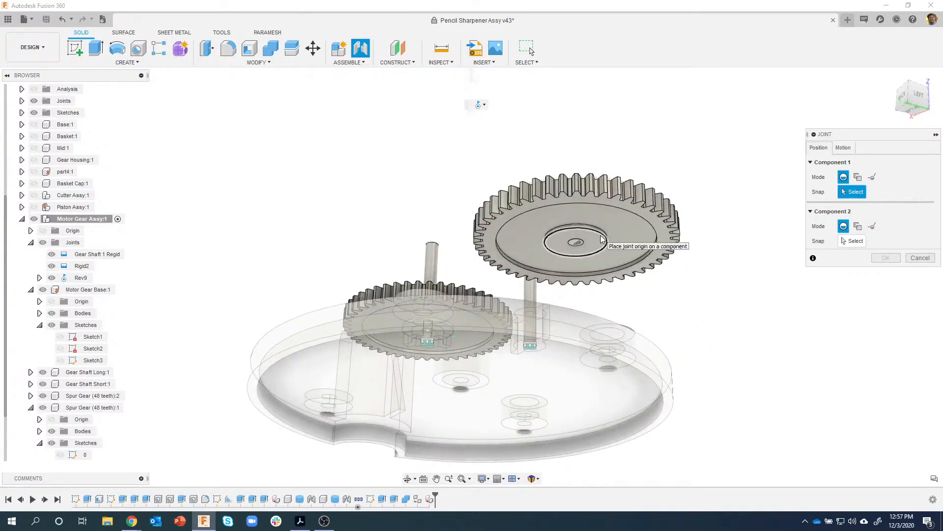
pyautogui.scroll(6, 601, 239)
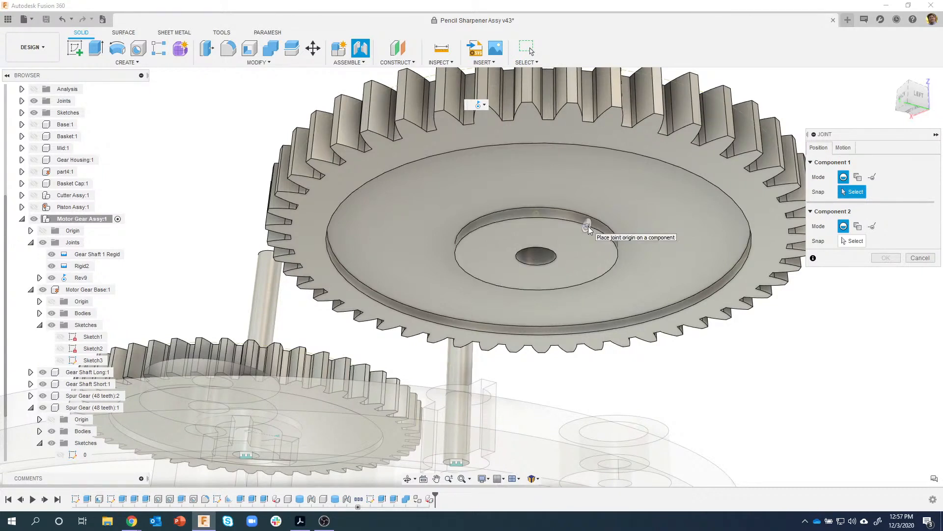
pyautogui.click(559, 221)
pyautogui.scroll(-5, 606, 366)
pyautogui.keyDown('shift'); pyautogui.moveTo(606, 367); pyautogui.dragTo(547, 266, button='middle'); pyautogui.keyUp('shift')
pyautogui.scroll(2, 511, 204)
pyautogui.scroll(5, 511, 204)
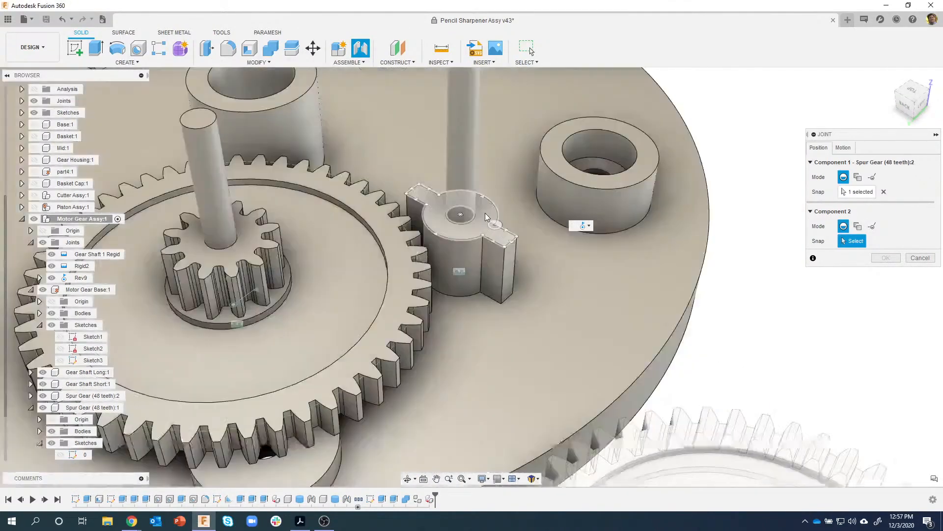
pyautogui.click(470, 223)
pyautogui.scroll(-5, 574, 315)
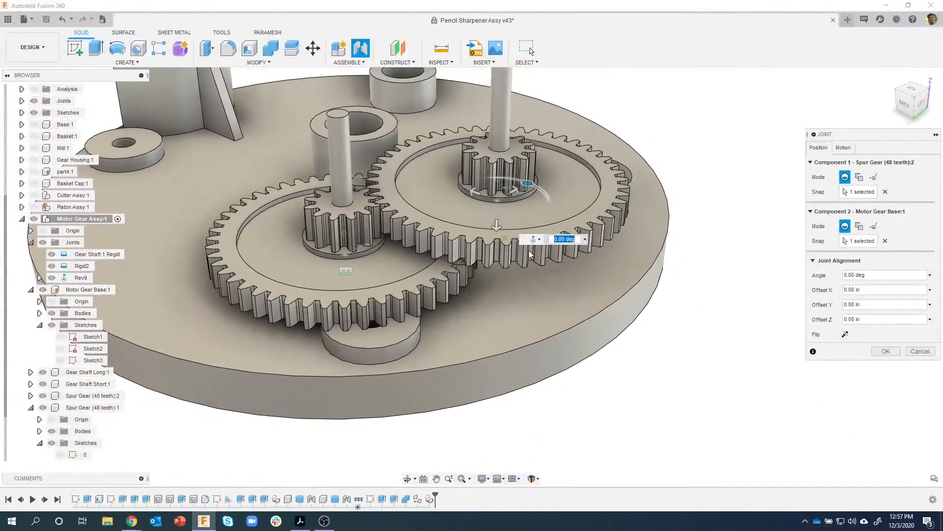
# - In Top view, set the 48-tooth gear's joint angle to 5.4° so the teeth mesh, creating Rev3
pyautogui.keyDown('shift'); pyautogui.moveTo(470, 195); pyautogui.dragTo(644, 197, button='middle'); pyautogui.keyUp('shift')
pyautogui.click(909, 101)
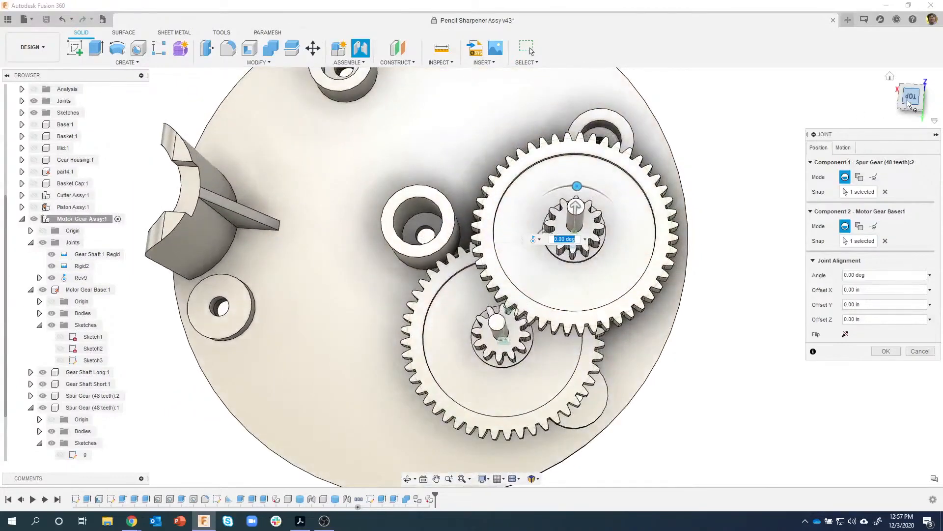
pyautogui.click(909, 104)
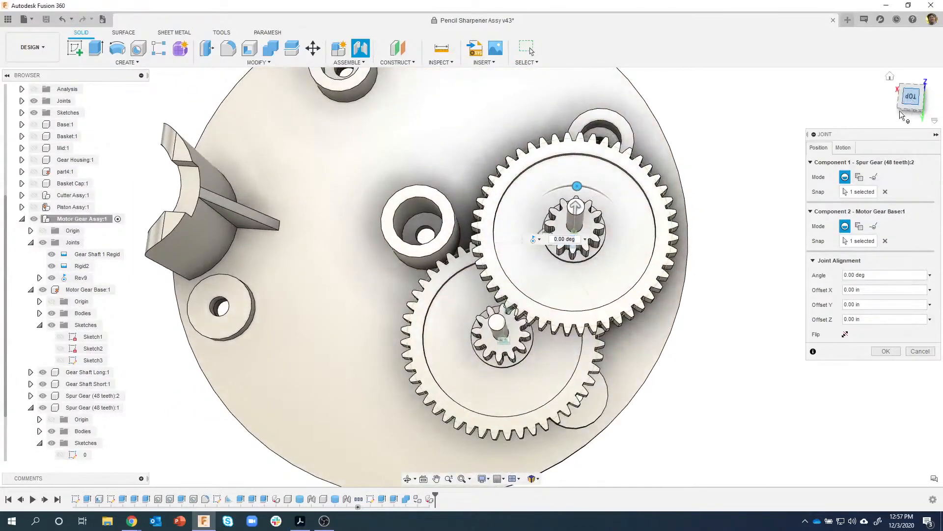
pyautogui.moveTo(609, 312); pyautogui.dragTo(541, 247, button='middle')
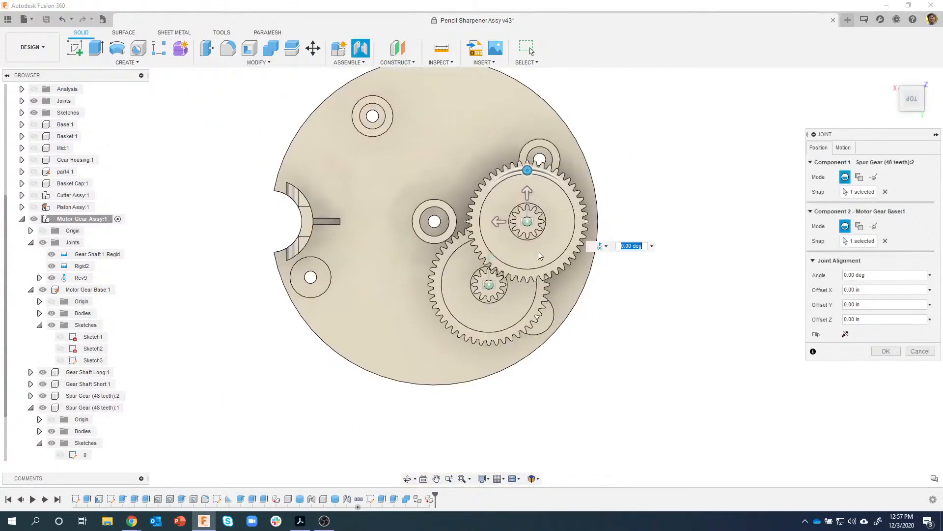
pyautogui.scroll(6, 541, 247)
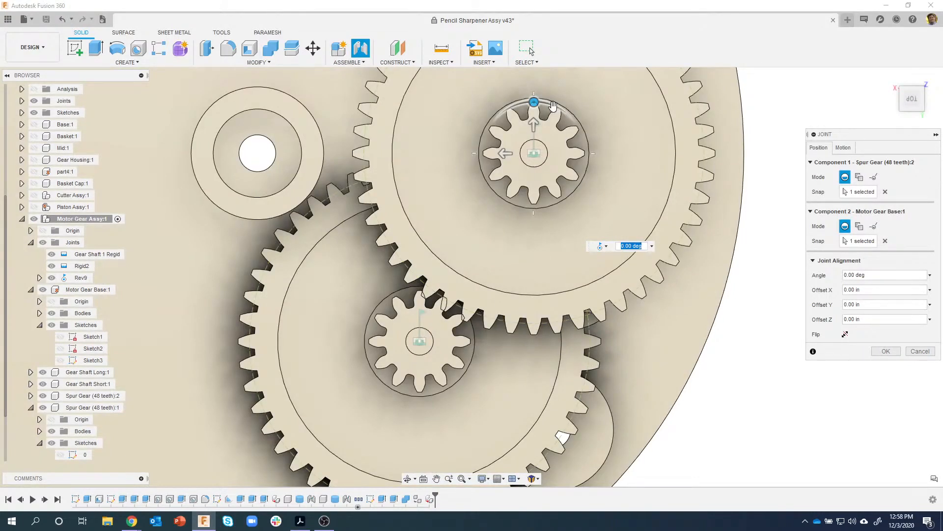
pyautogui.moveTo(534, 102); pyautogui.dragTo(541, 90)
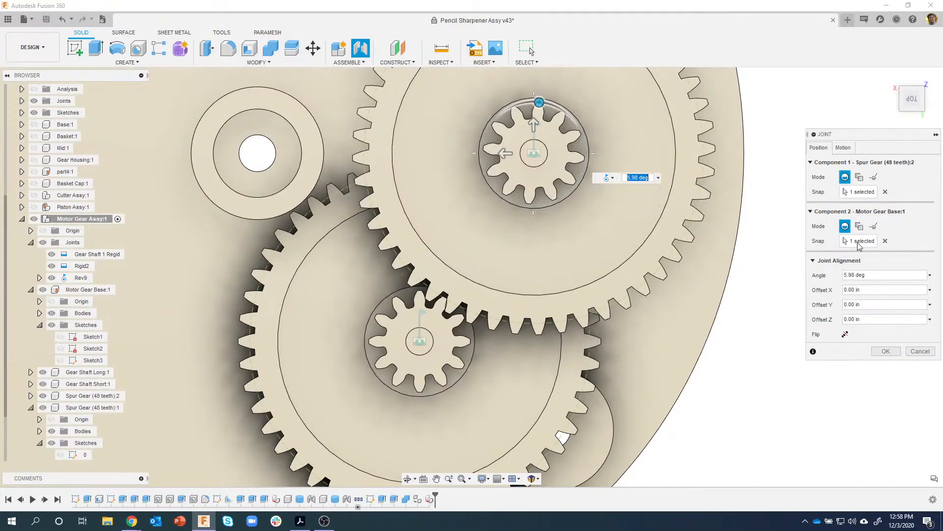
pyautogui.moveTo(883, 274); pyautogui.dragTo(810, 276)
pyautogui.write('5')
pyautogui.scroll(3, 441, 302)
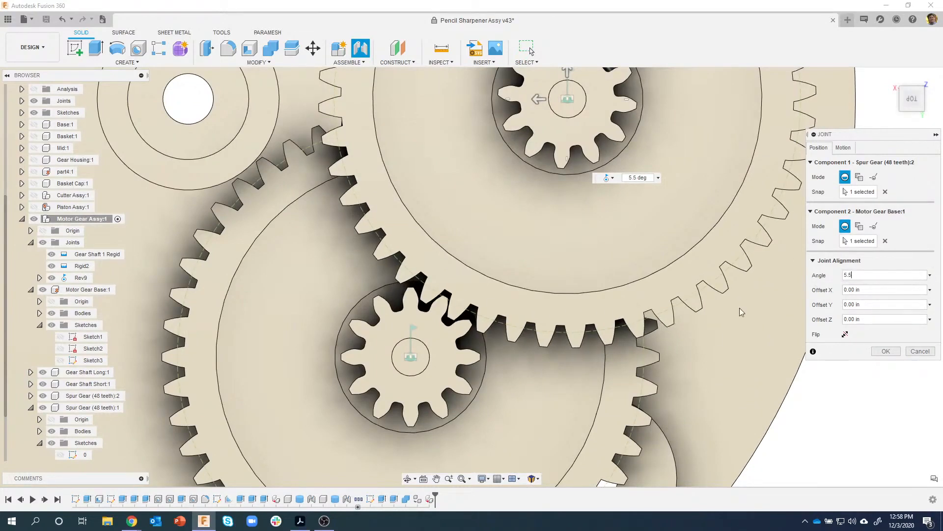
pyautogui.press('BackSpace')
pyautogui.write('4')
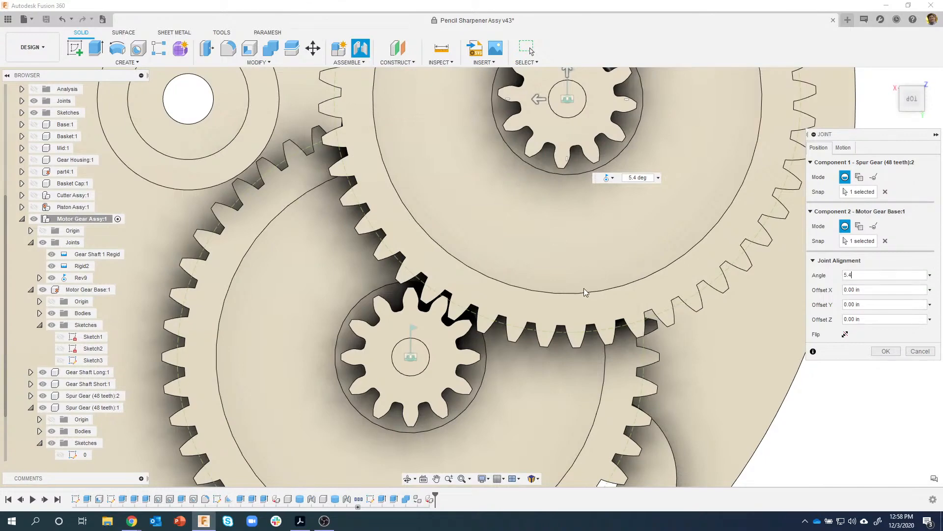
pyautogui.scroll(-3, 585, 292)
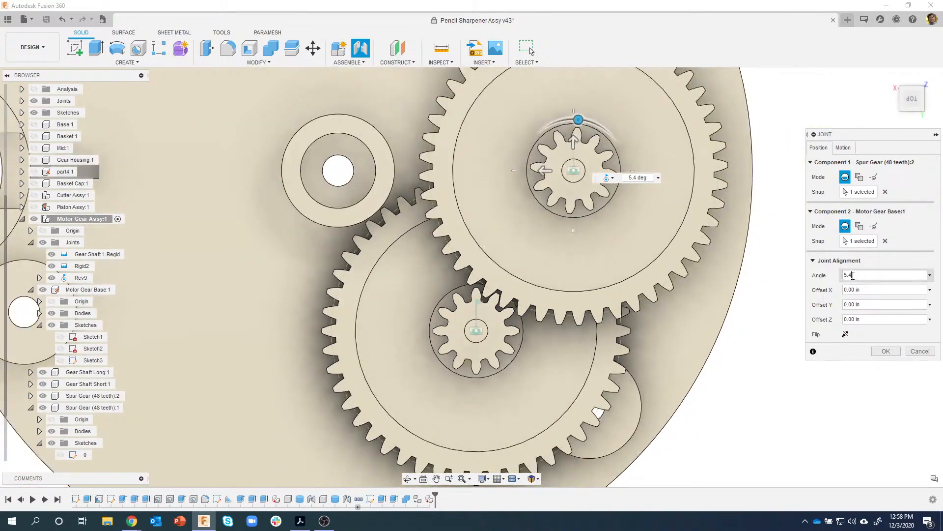
pyautogui.click(885, 351)
# - Drag the lower gear to test the Rev3 joint, then revert it to its original position
pyautogui.scroll(-1, 796, 418)
pyautogui.scroll(-2, 794, 414)
pyautogui.keyDown('shift'); pyautogui.moveTo(794, 414); pyautogui.dragTo(607, 285, button='middle'); pyautogui.keyUp('shift')
pyautogui.moveTo(610, 254)
pyautogui.mouseDown()
pyautogui.moveTo(536, 324)
pyautogui.moveTo(617, 246)
pyautogui.moveTo(552, 315)
pyautogui.moveTo(616, 248)
pyautogui.moveTo(553, 315)
pyautogui.moveTo(623, 257)
pyautogui.moveTo(569, 319)
pyautogui.moveTo(619, 270)
pyautogui.mouseUp()
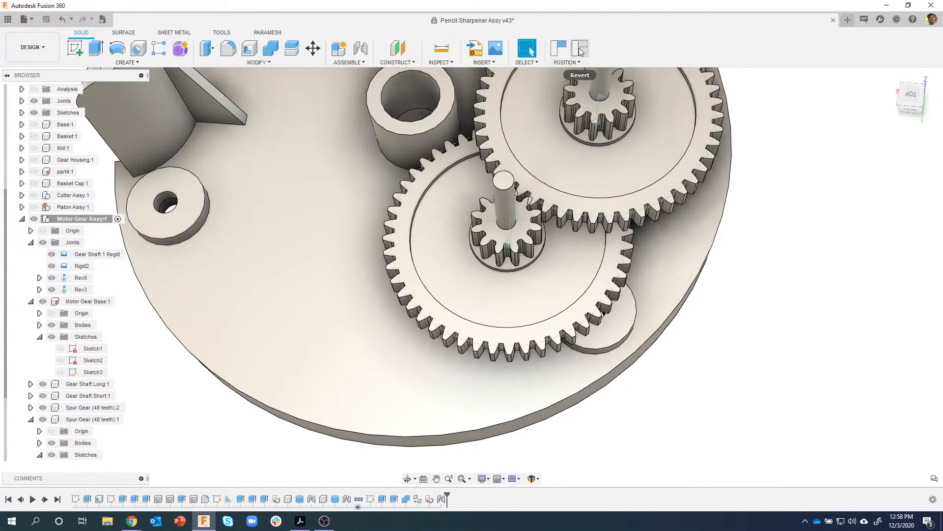
pyautogui.click(580, 52)
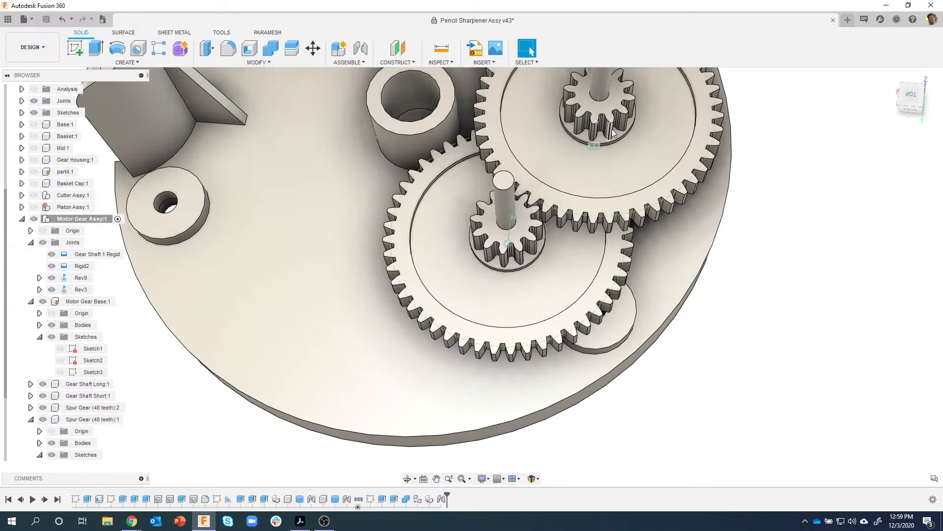
# - Orbit around the Motor Gear Base, inspect its round and ring faces, then clear the selection
pyautogui.scroll(-2, 373, 113)
pyautogui.moveTo(361, 79); pyautogui.dragTo(693, 399, button='middle')
pyautogui.moveTo(270, 396)
pyautogui.keyDown('shift'); pyautogui.mouseDown(button='middle')
pyautogui.moveTo(414, 469)
pyautogui.moveTo(496, 465)
pyautogui.moveTo(548, 442)
pyautogui.moveTo(550, 414)
pyautogui.moveTo(655, 400)
pyautogui.moveTo(644, 400)
pyautogui.moveTo(604, 329)
pyautogui.moveTo(590, 363)
pyautogui.mouseUp(button='middle'); pyautogui.keyUp('shift')
pyautogui.click(613, 361)
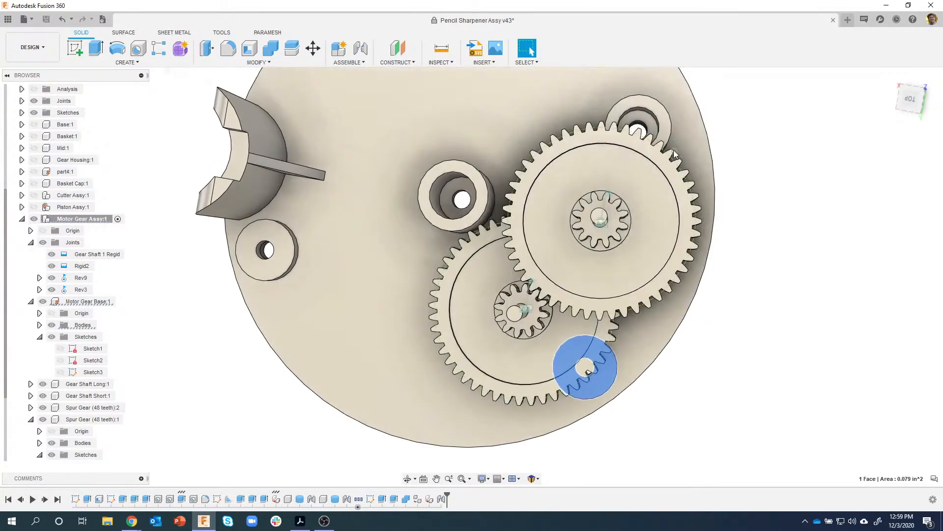
pyautogui.click(630, 124)
pyautogui.keyDown('shift'); pyautogui.moveTo(726, 188); pyautogui.dragTo(707, 192, button='middle'); pyautogui.keyUp('shift')
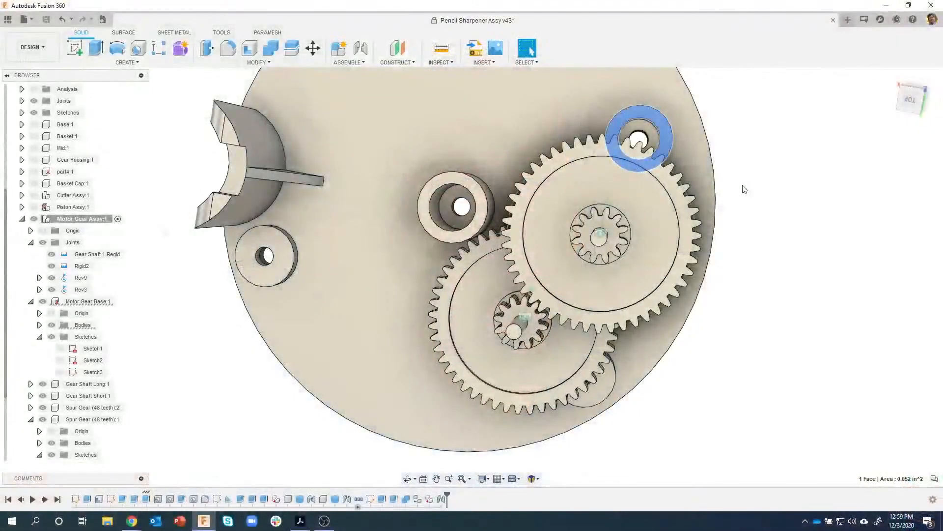
pyautogui.click(745, 190)
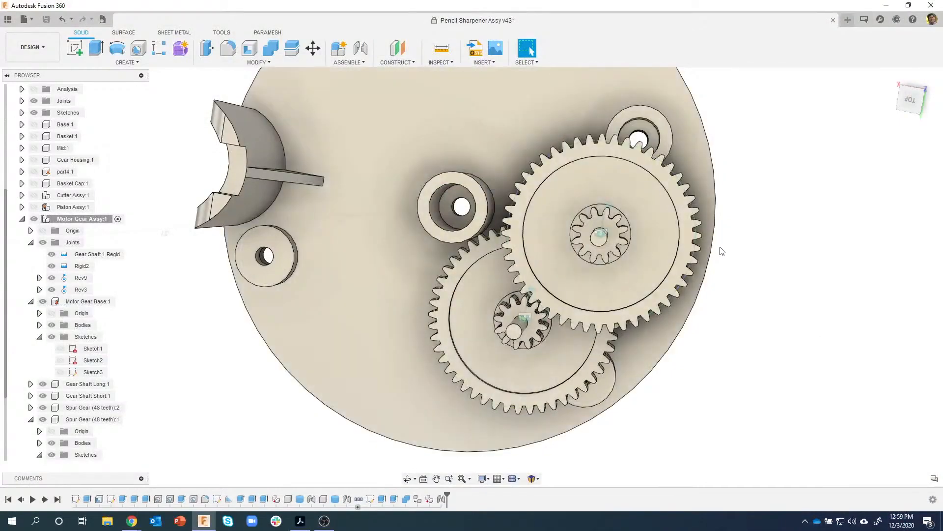
pyautogui.keyDown('shift'); pyautogui.moveTo(759, 273); pyautogui.dragTo(735, 197, button='middle'); pyautogui.keyUp('shift')
pyautogui.scroll(-2, 735, 196)
# - Start the FM Gears generator with diametral pitch 60 and 64 teeth
pyautogui.click(127, 63)
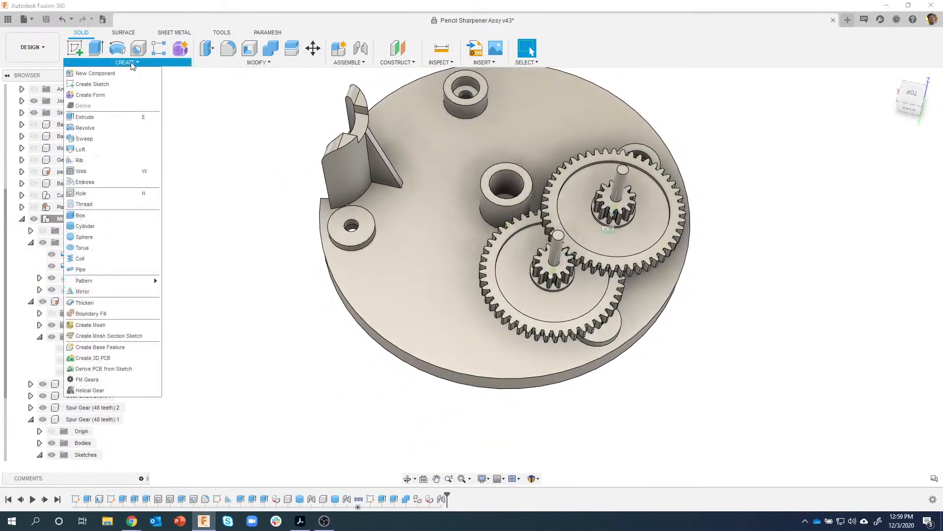
pyautogui.click(118, 380)
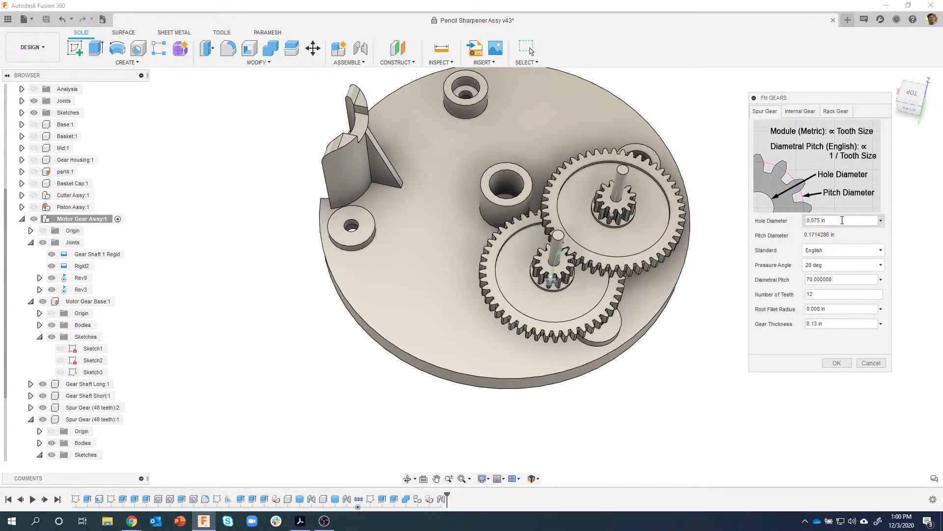
pyautogui.moveTo(851, 222); pyautogui.dragTo(788, 214)
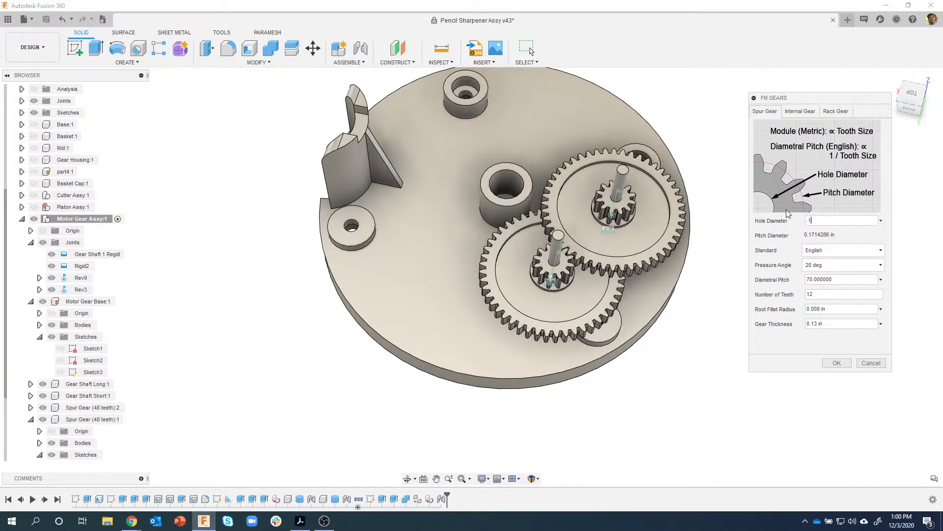
pyautogui.moveTo(813, 282); pyautogui.dragTo(799, 285)
pyautogui.write('60')
pyautogui.click(829, 292)
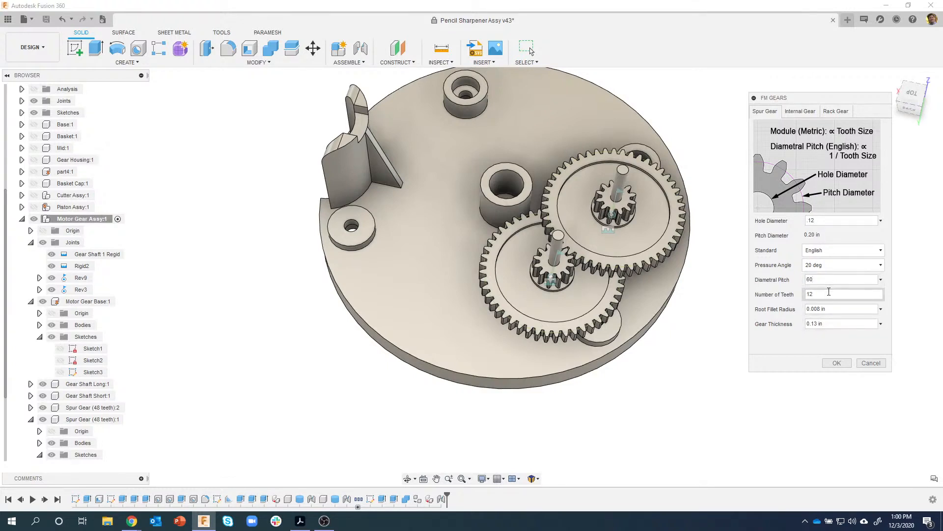
pyautogui.write('64')
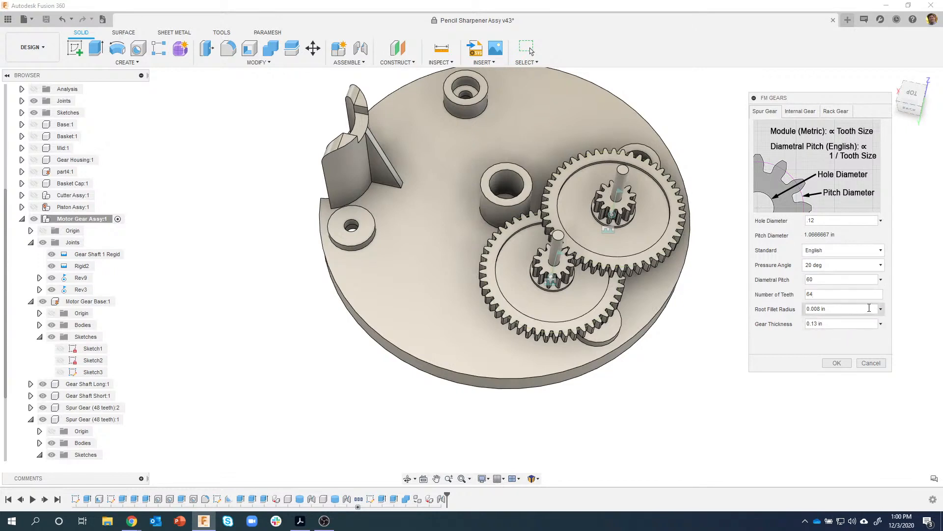
# - Set a 0.009 in root fillet and 0.15 in thickness, generate the gear, and check the drawing PDF
pyautogui.click(882, 309)
pyautogui.click(852, 325)
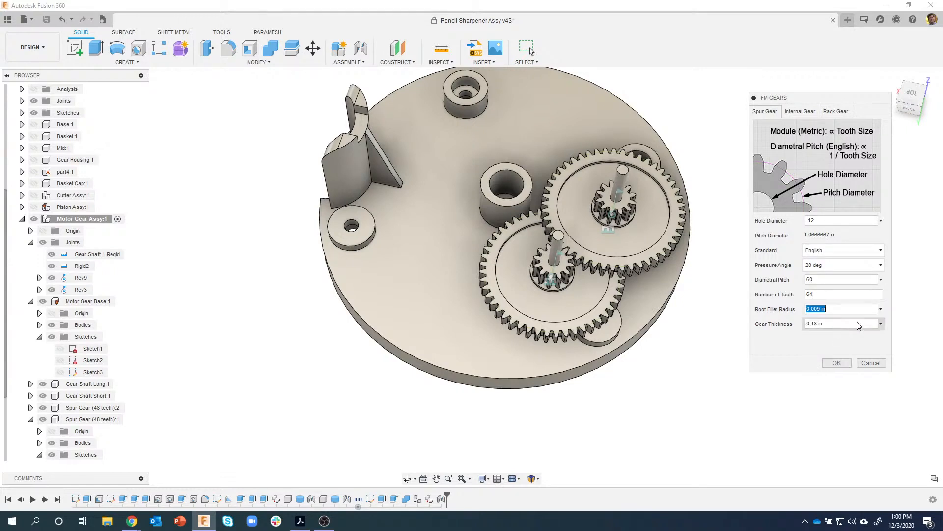
pyautogui.click(881, 324)
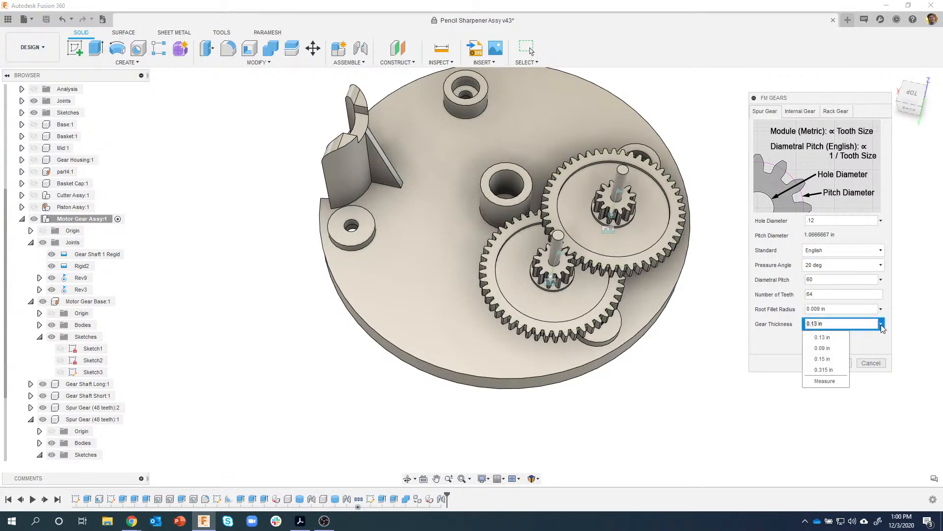
pyautogui.click(823, 358)
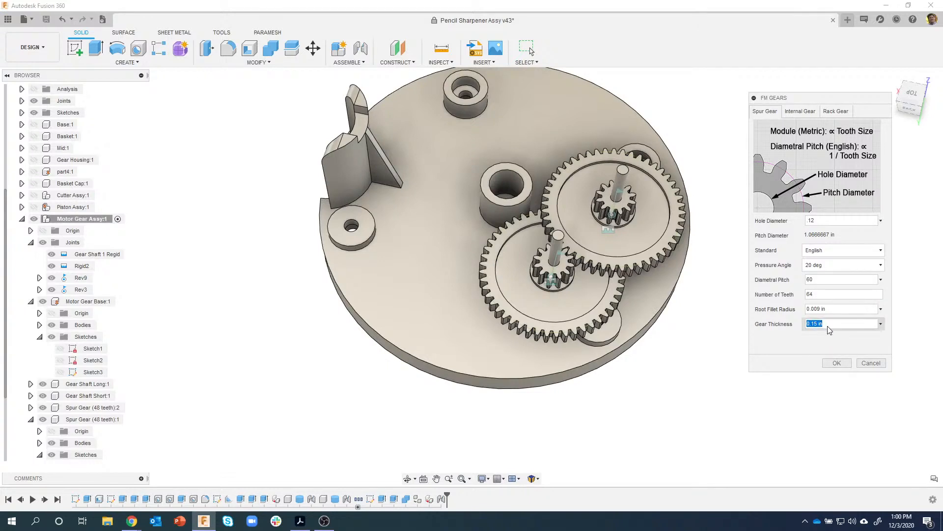
pyautogui.click(836, 363)
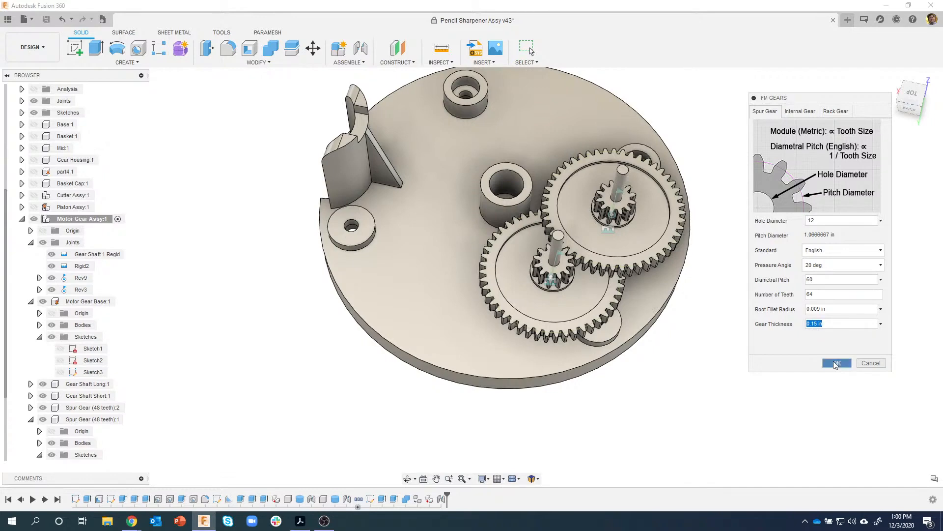
pyautogui.click(301, 521)
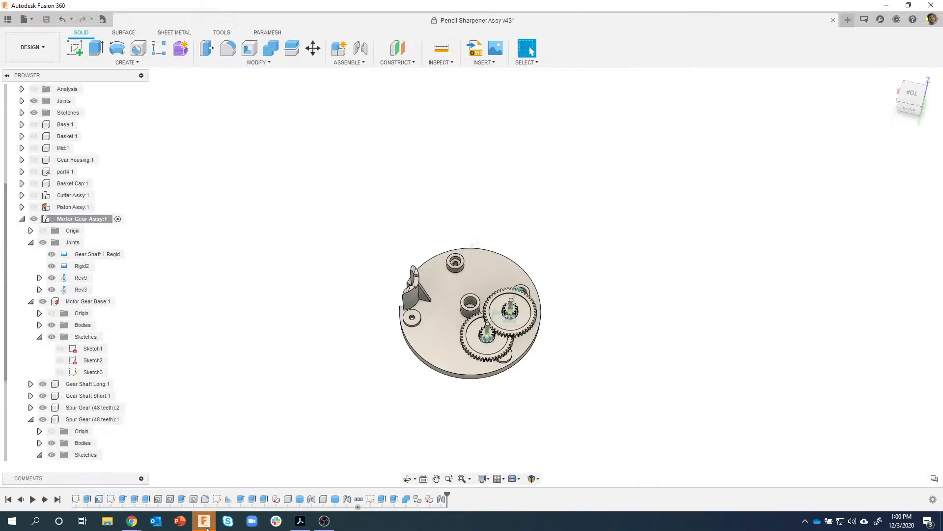
# - Activate Spur Gear (64 teeth):1, collapse the other components, and select its flat face
pyautogui.click(204, 520)
pyautogui.keyDown('shift'); pyautogui.moveTo(493, 403); pyautogui.dragTo(511, 320, button='middle'); pyautogui.keyUp('shift')
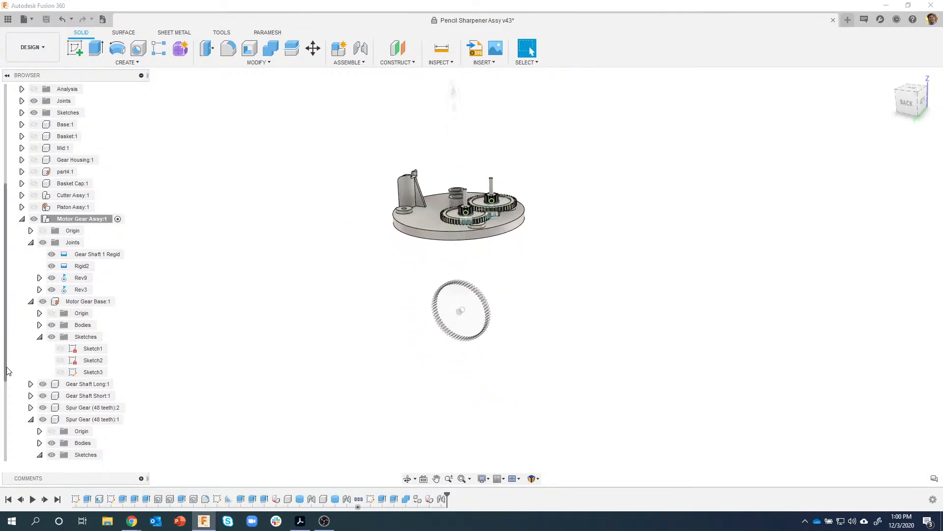
pyautogui.scroll(-2, 19, 393)
pyautogui.click(120, 455)
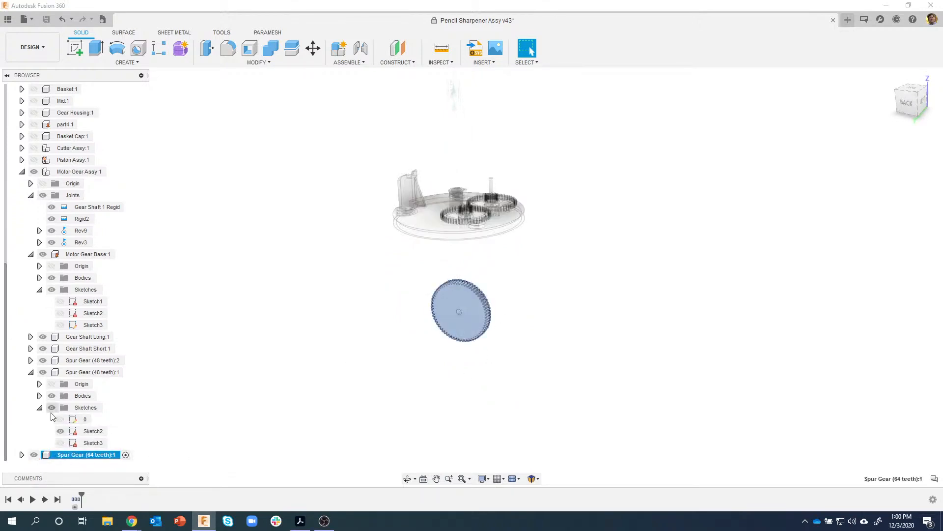
pyautogui.click(31, 374)
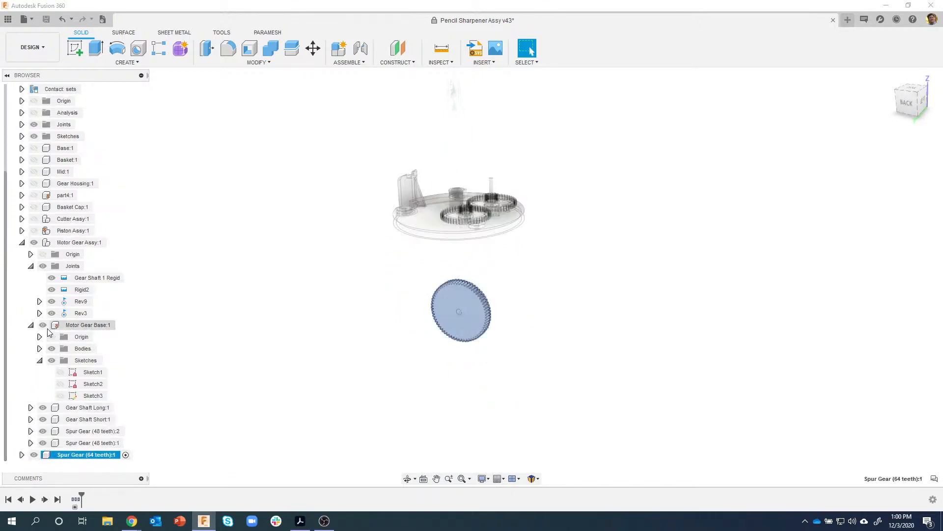
pyautogui.click(31, 325)
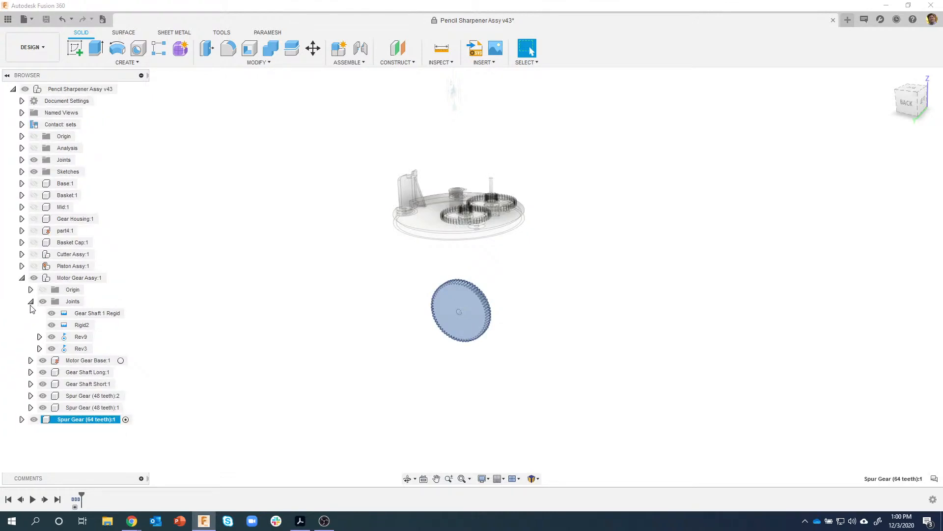
pyautogui.scroll(3, 491, 330)
pyautogui.click(295, 316)
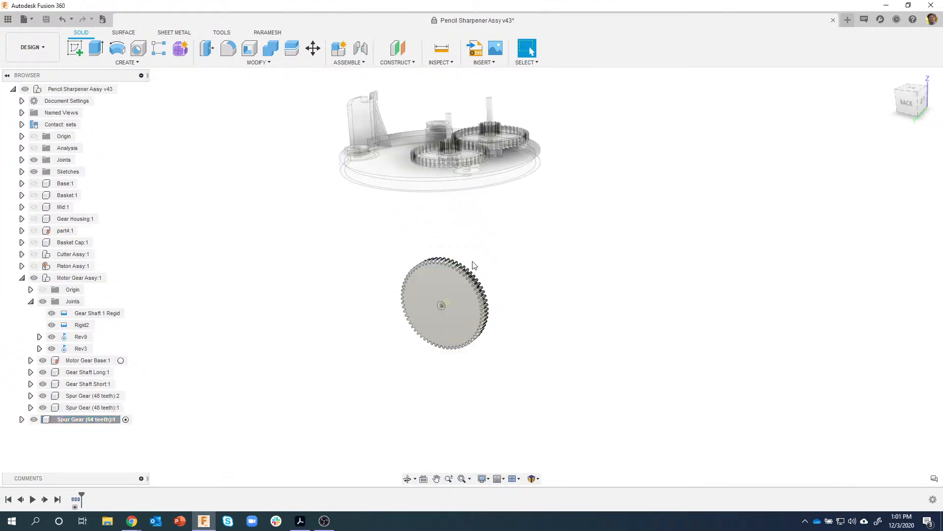
pyautogui.scroll(5, 559, 243)
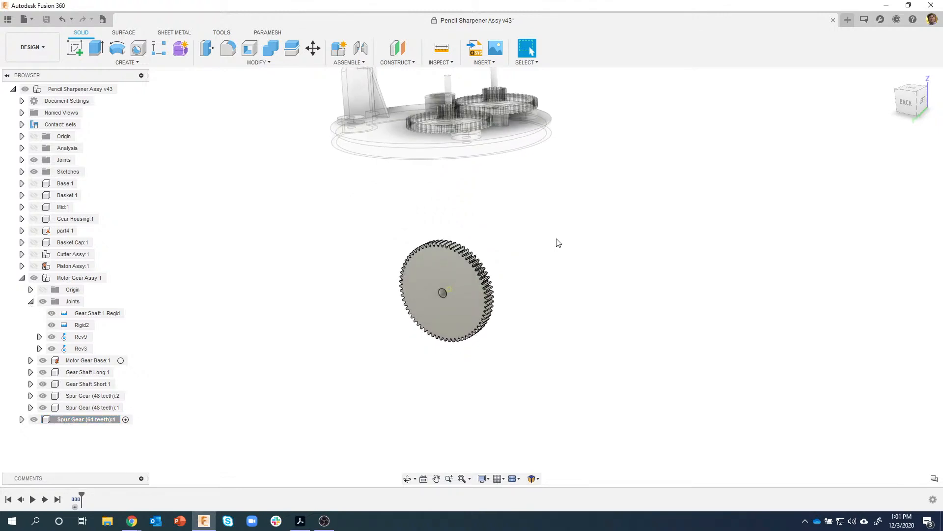
pyautogui.click(435, 266)
# - Start a sketch on the gear face and draw a Ø0.35 circle at its centre
pyautogui.rightClick(434, 265)
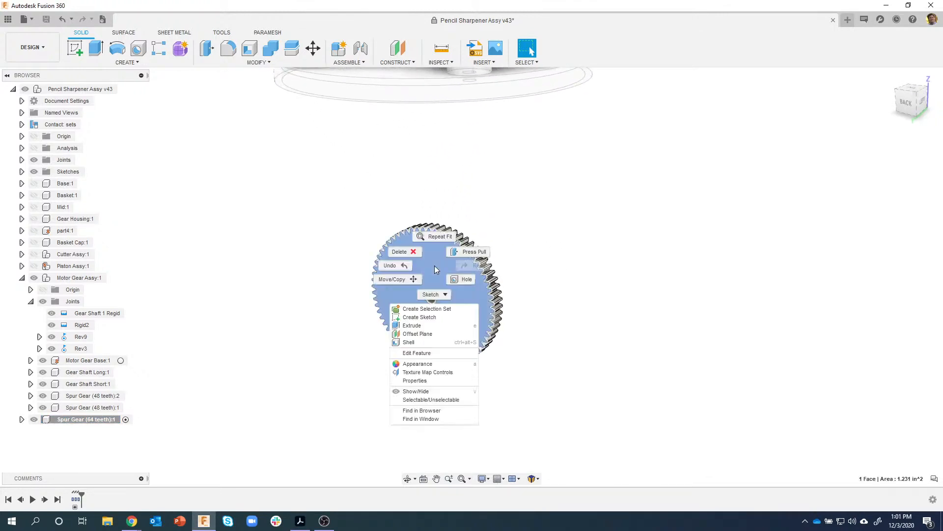
pyautogui.click(426, 320)
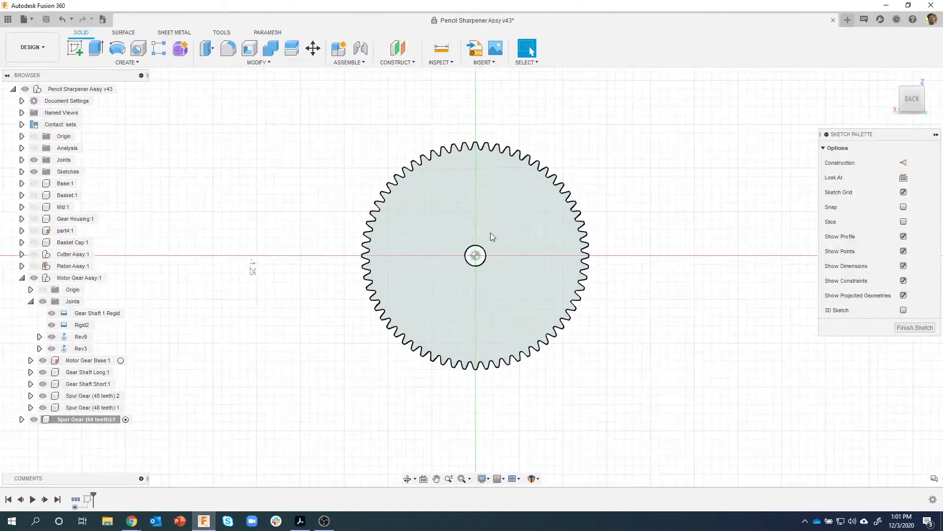
pyautogui.press('c')
pyautogui.click(476, 255)
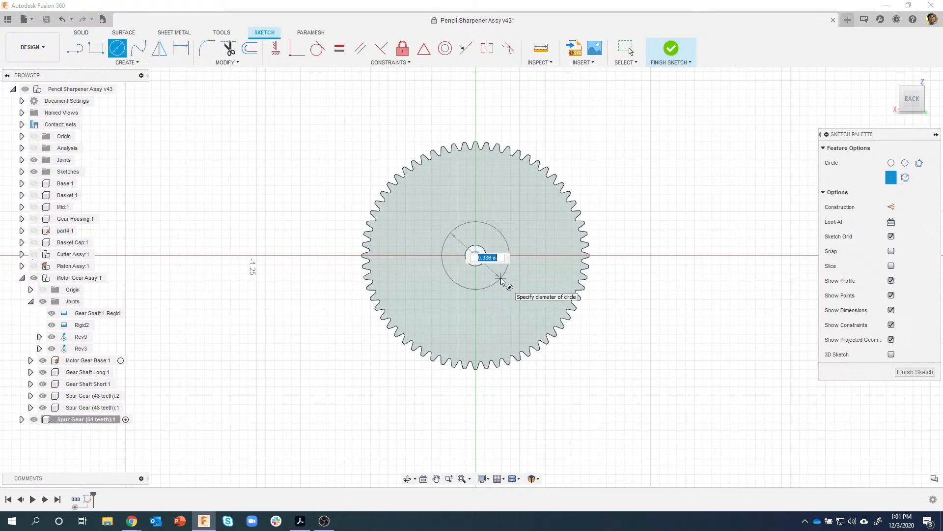
pyautogui.write('.35')
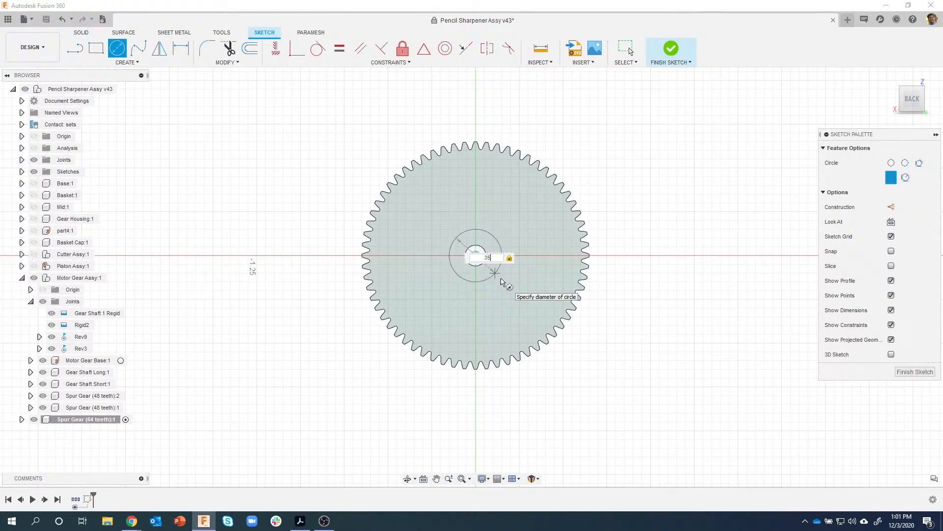
pyautogui.press('Return')
pyautogui.press('Escape')
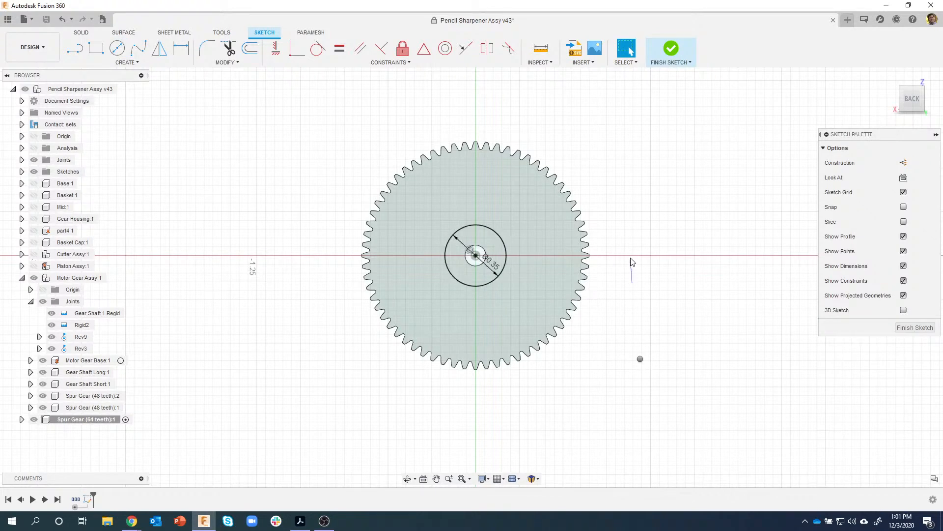
# - Add a concentric Ø1.00 circle at the origin and finish the sketch
pyautogui.press('c')
pyautogui.click(476, 255)
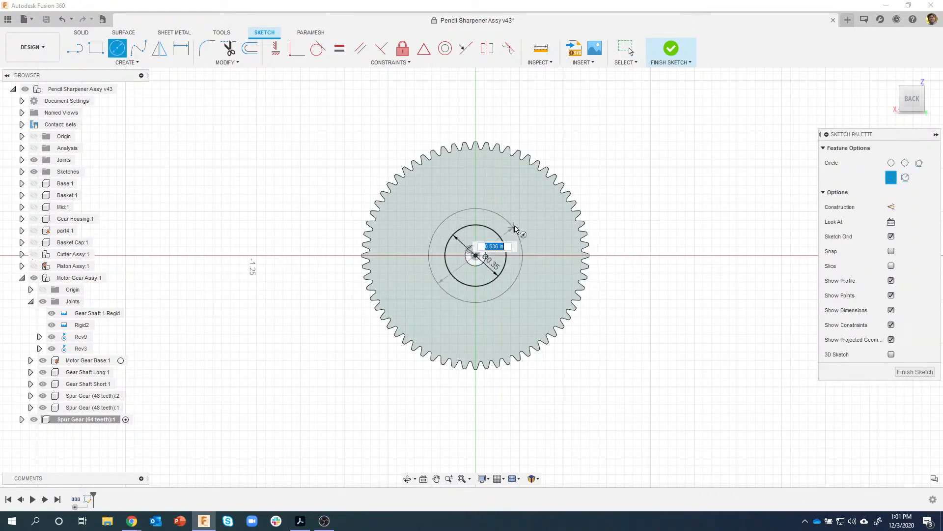
pyautogui.write('1')
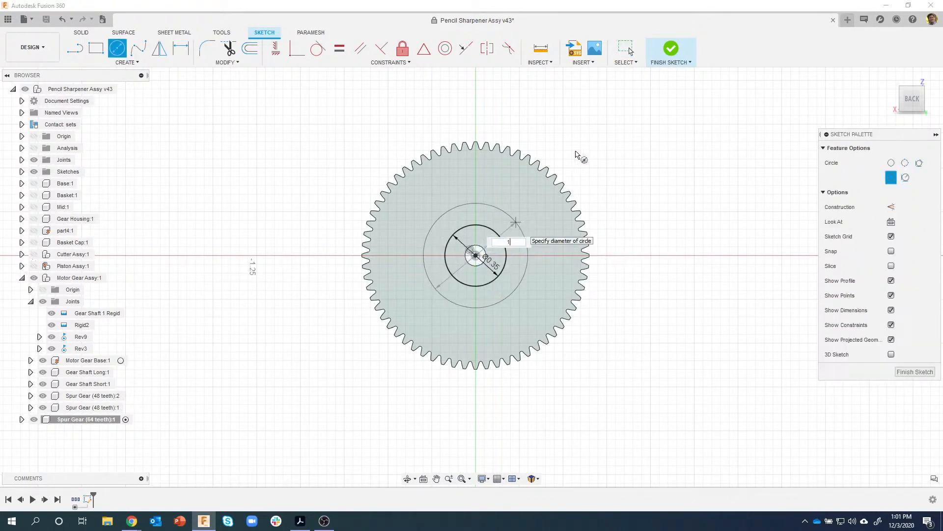
pyautogui.press('Return')
pyautogui.press('Escape')
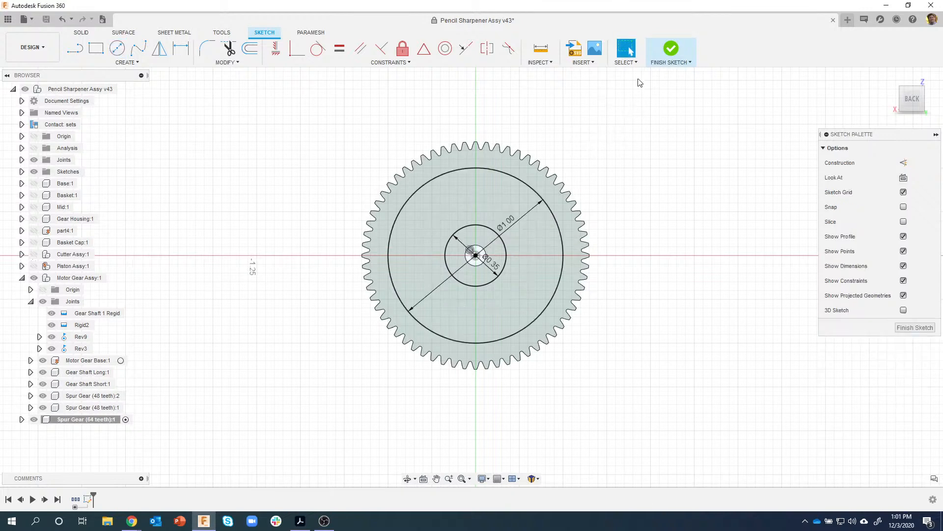
pyautogui.click(671, 49)
pyautogui.click(416, 259)
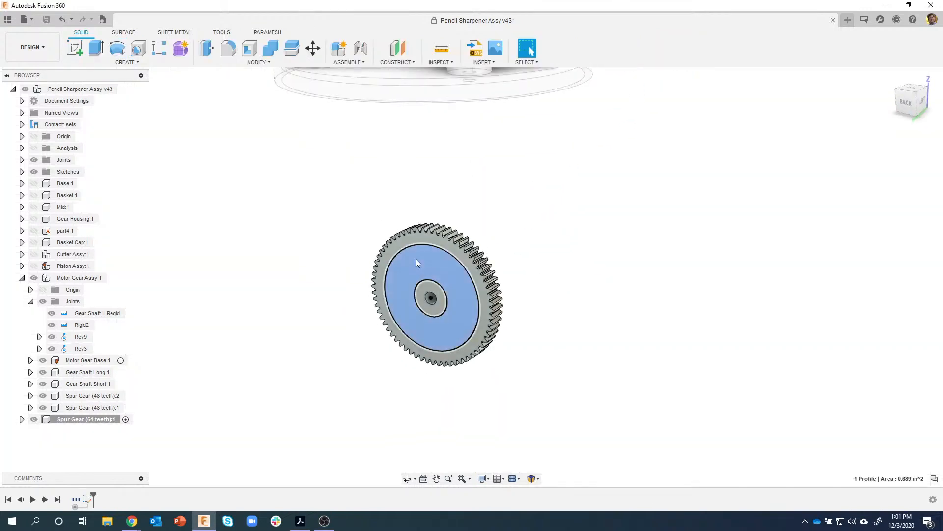
# - Extrude the ring profile -0.05 in as a cut into the 64-tooth gear's face
pyautogui.rightClick(413, 292)
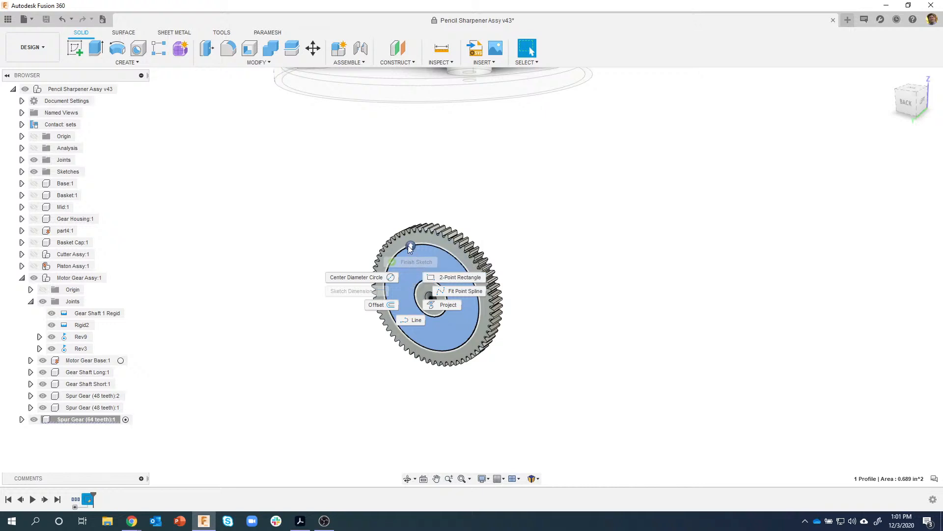
pyautogui.click(402, 276)
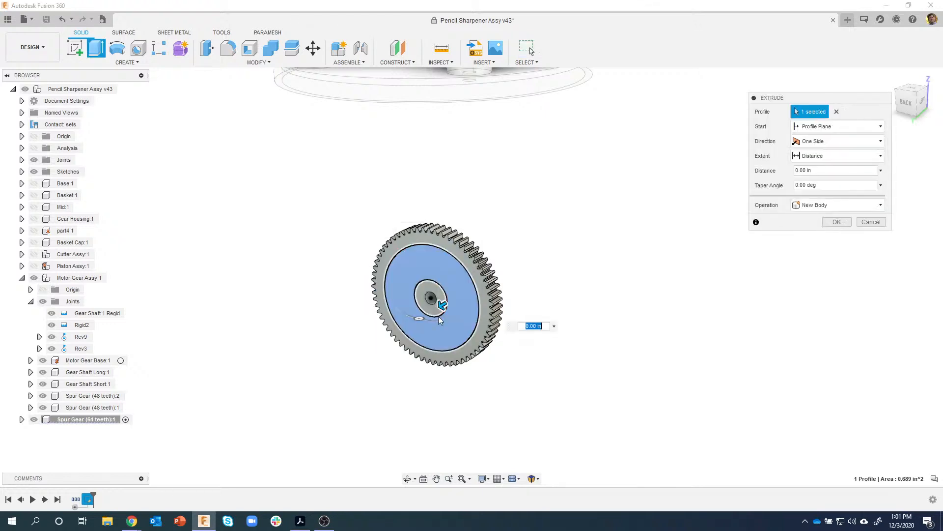
pyautogui.moveTo(442, 306); pyautogui.dragTo(447, 307)
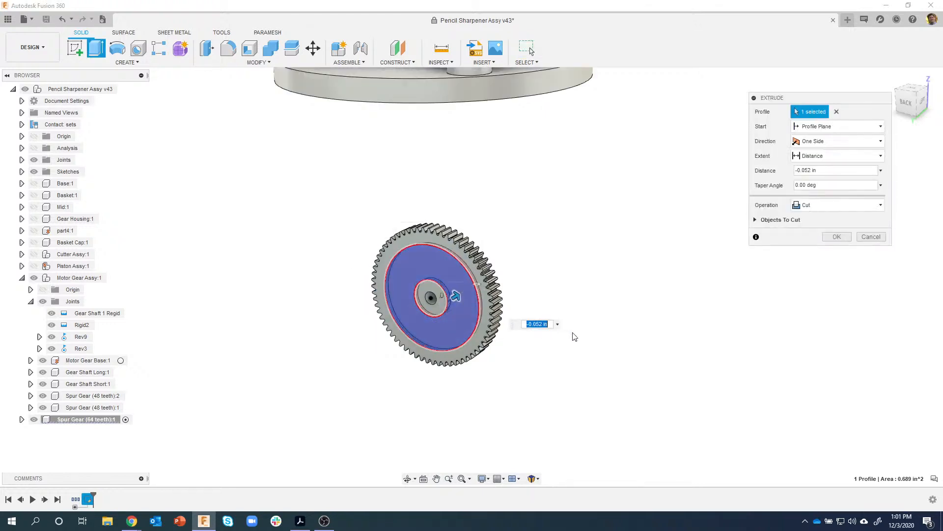
pyautogui.write('-')
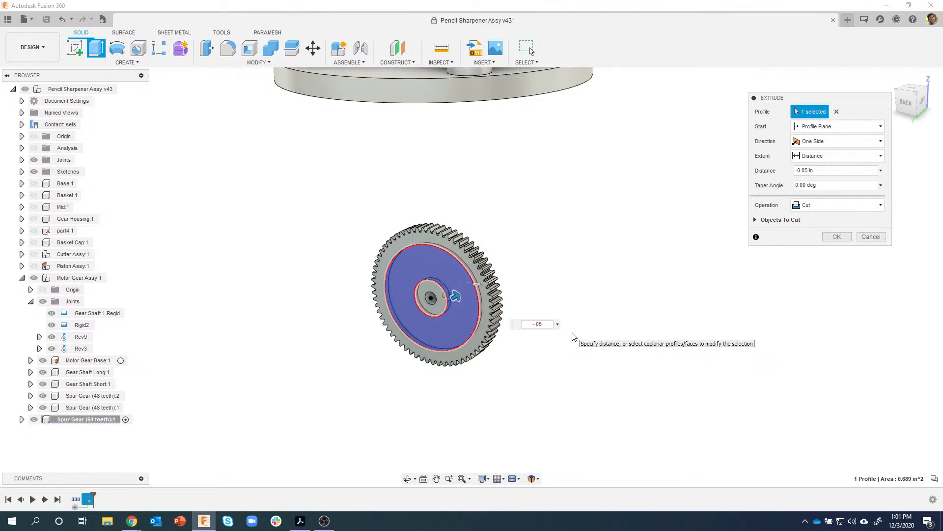
pyautogui.write('.05')
pyautogui.click(837, 236)
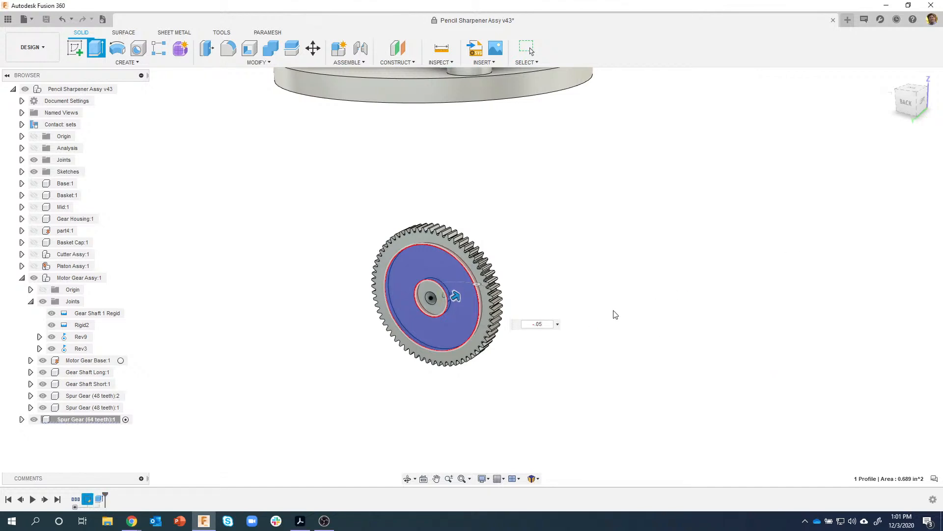
pyautogui.keyDown('shift'); pyautogui.moveTo(351, 390); pyautogui.dragTo(320, 379, button='middle'); pyautogui.keyUp('shift')
pyautogui.scroll(2, 320, 379)
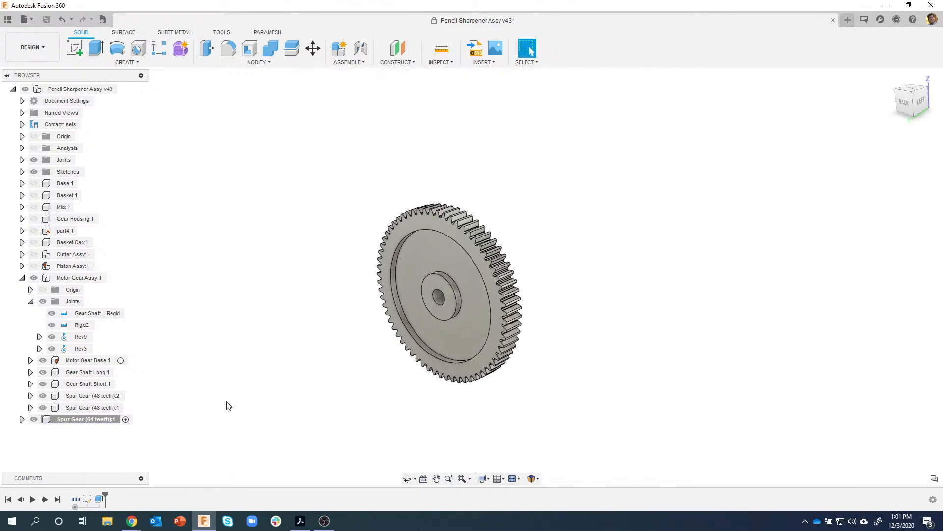
# - Expand the 64-tooth gear in the Browser and make Sketch3 visible
pyautogui.click(21, 419)
pyautogui.click(30, 455)
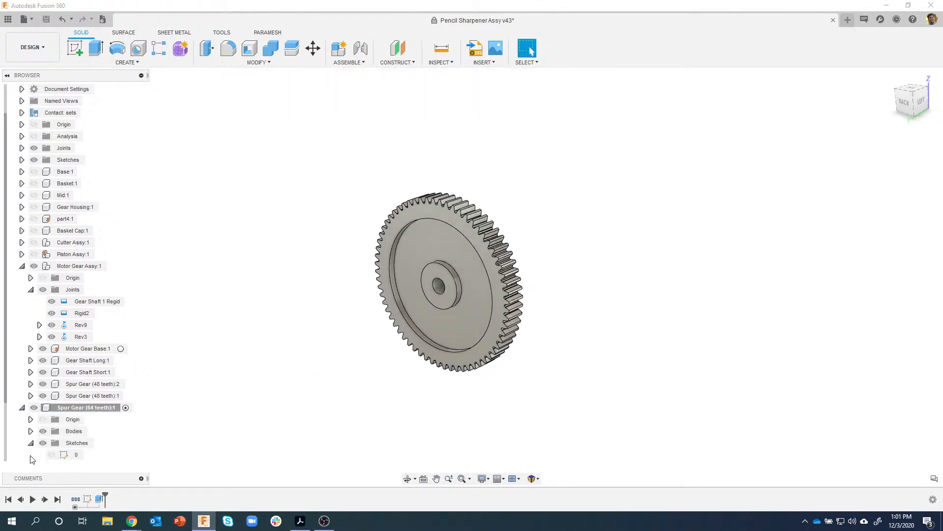
pyautogui.scroll(-1, 30, 454)
pyautogui.click(53, 456)
pyautogui.click(52, 455)
# - Extrude-cut Sketch3's ring 0.05 in, starting from the gear's opposite face
pyautogui.click(411, 252)
pyautogui.rightClick(411, 252)
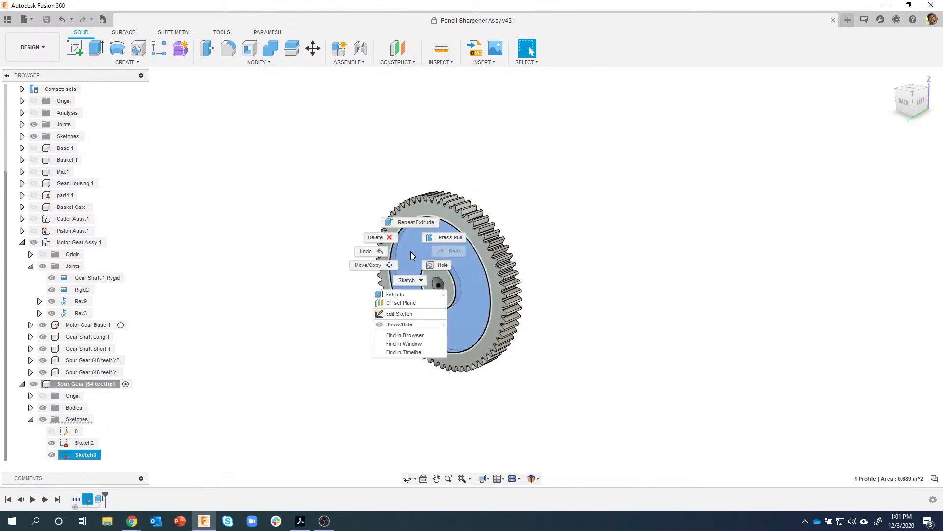
pyautogui.click(395, 294)
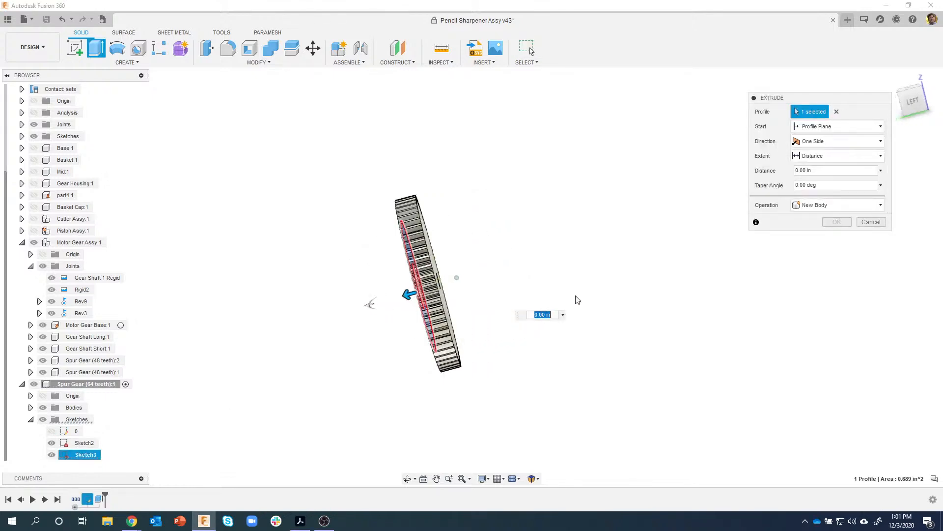
pyautogui.click(855, 127)
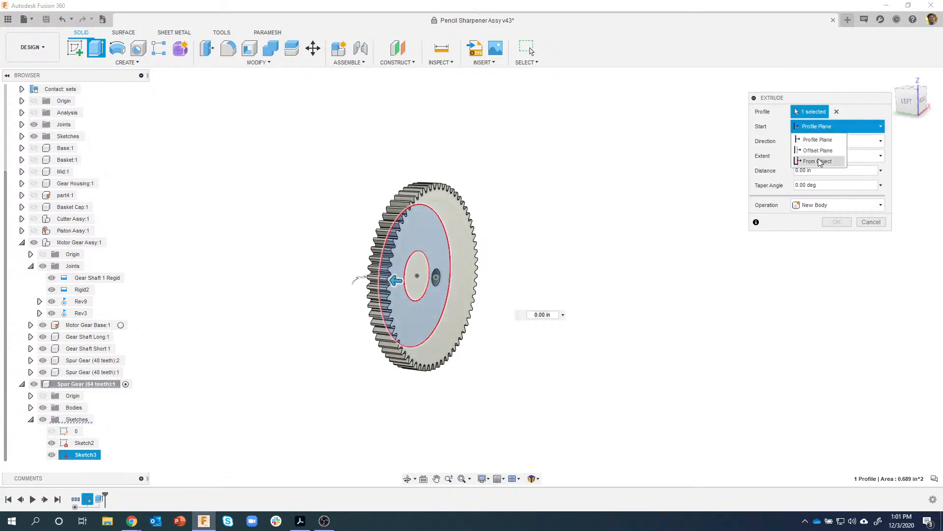
pyautogui.click(820, 161)
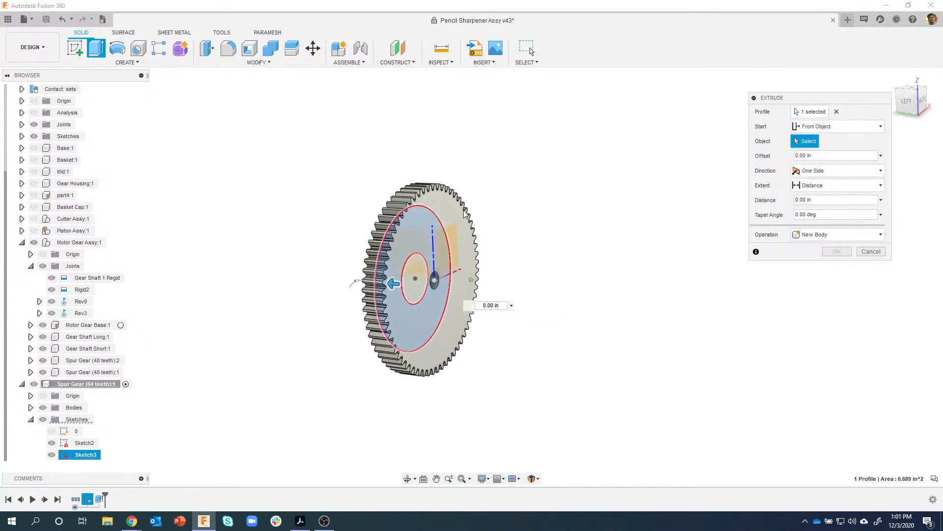
pyautogui.scroll(2, 466, 244)
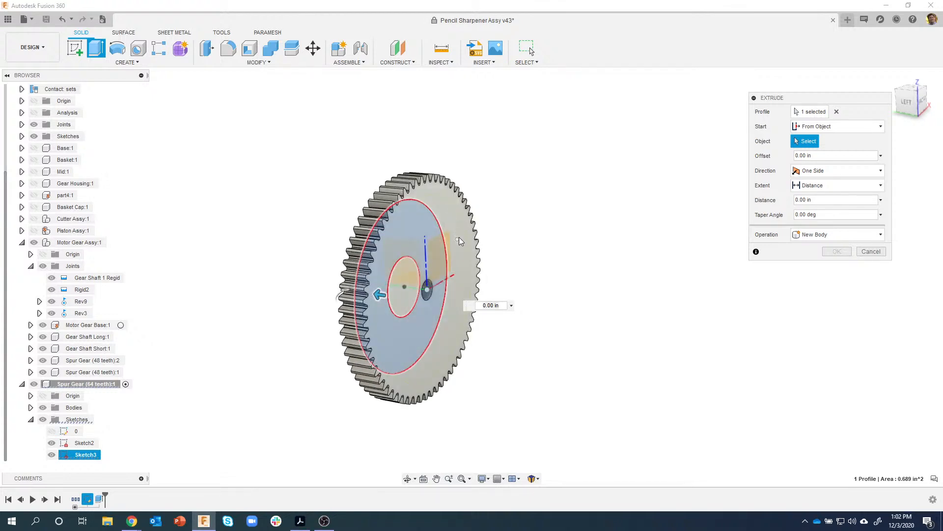
pyautogui.click(448, 307)
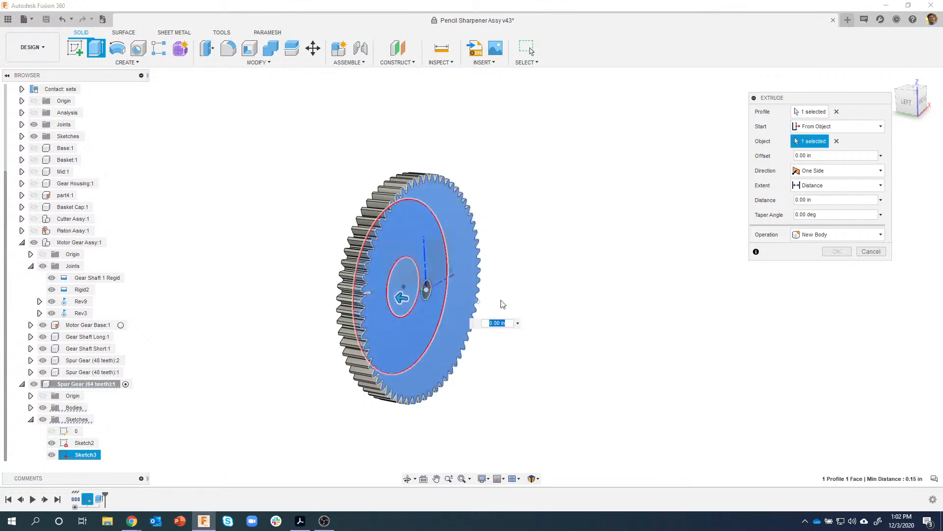
pyautogui.write('.05')
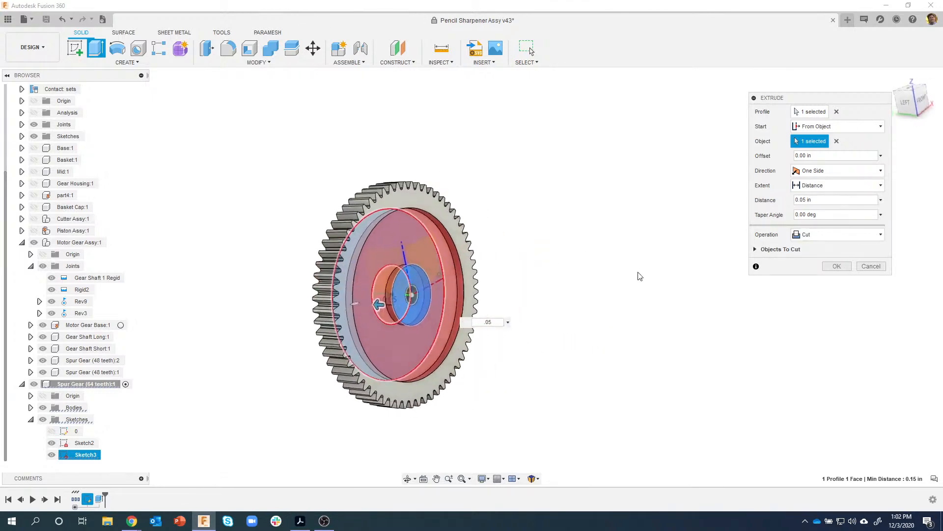
pyautogui.click(837, 266)
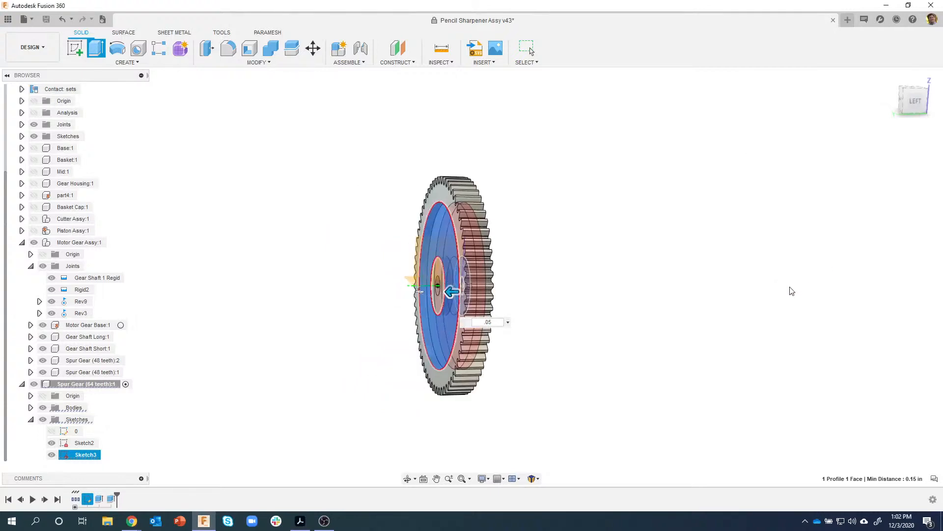
pyautogui.keyDown('shift'); pyautogui.moveTo(720, 335); pyautogui.dragTo(462, 285, button='middle'); pyautogui.keyUp('shift')
pyautogui.scroll(5, 412, 247)
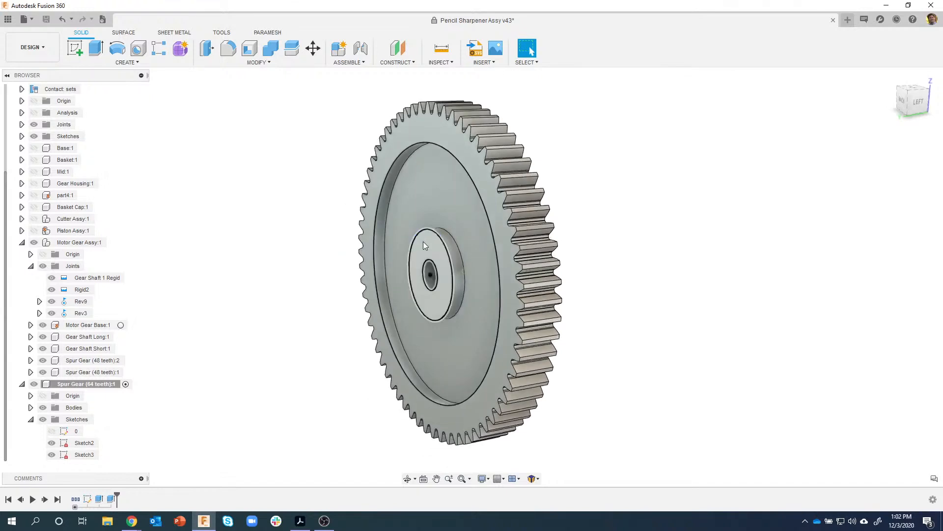
pyautogui.click(424, 243)
pyautogui.rightClick(425, 246)
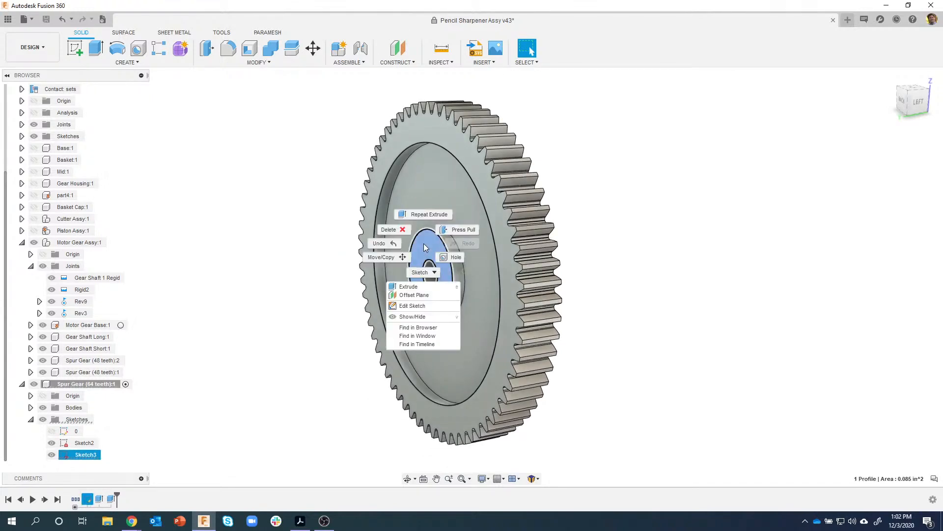
pyautogui.click(416, 290)
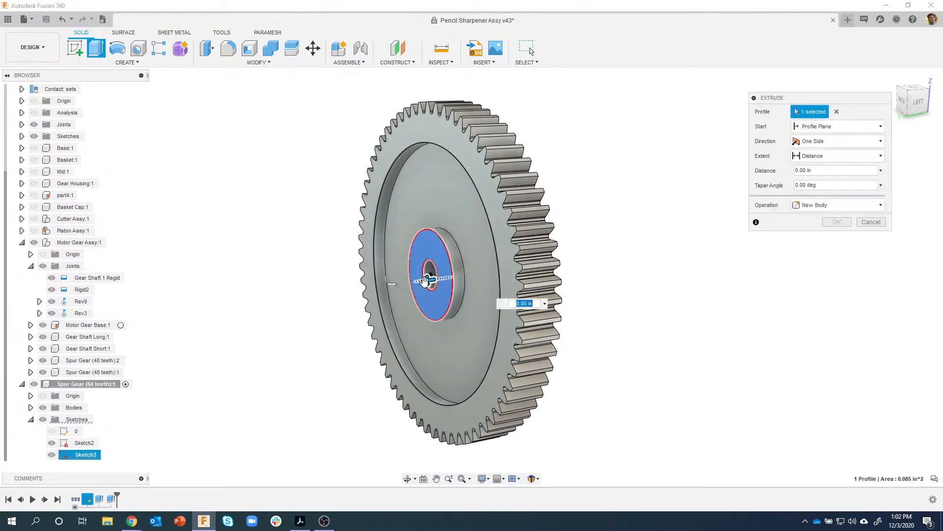
pyautogui.moveTo(420, 281); pyautogui.dragTo(344, 289)
pyautogui.keyDown('shift'); pyautogui.moveTo(449, 242); pyautogui.dragTo(522, 305, button='middle'); pyautogui.keyUp('shift')
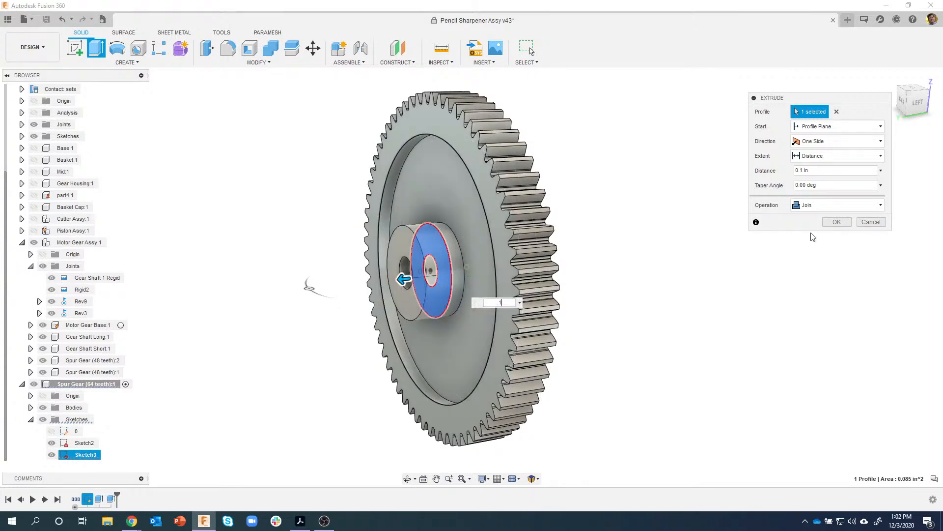
pyautogui.click(837, 222)
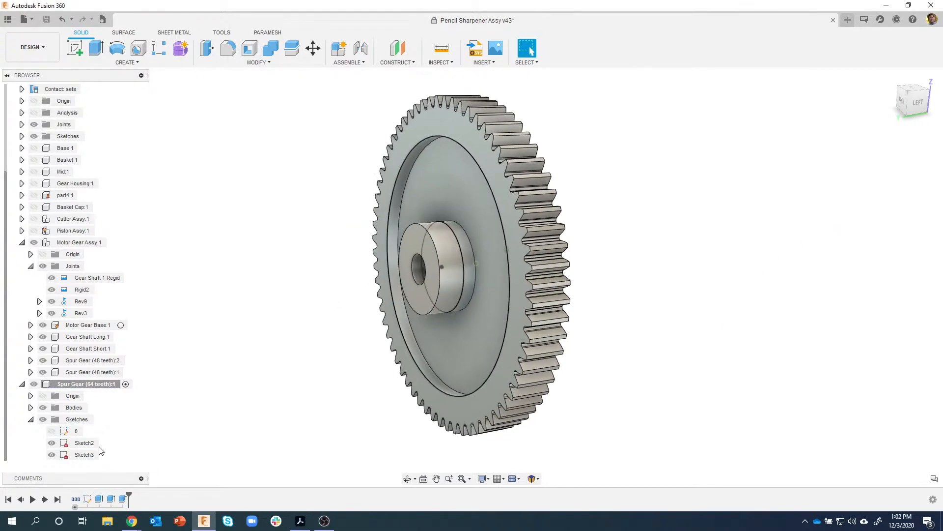
pyautogui.click(52, 454)
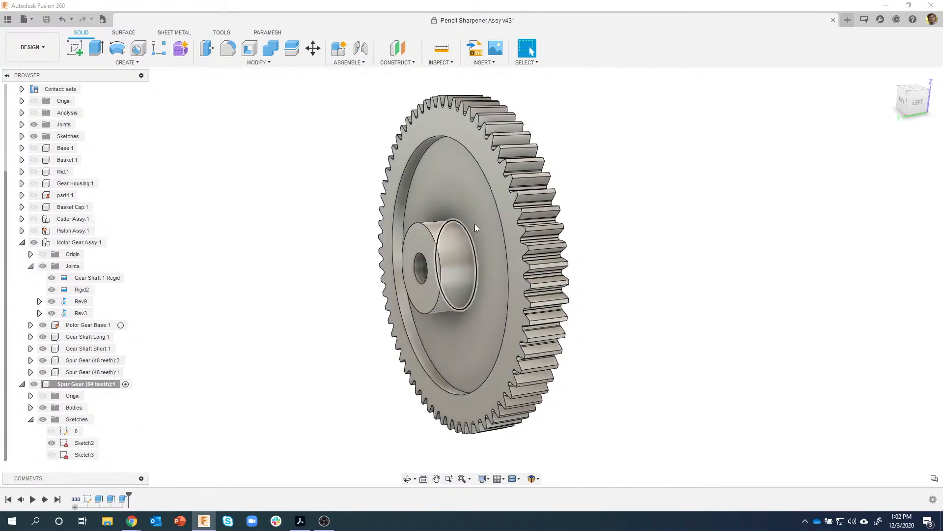
pyautogui.keyDown('shift'); pyautogui.moveTo(466, 140); pyautogui.dragTo(461, 136, button='middle'); pyautogui.keyUp('shift')
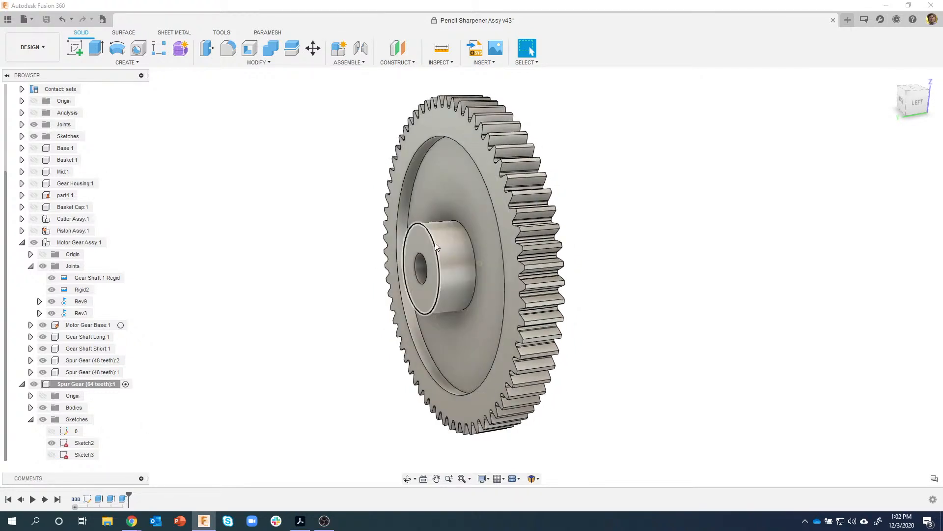
pyautogui.click(301, 520)
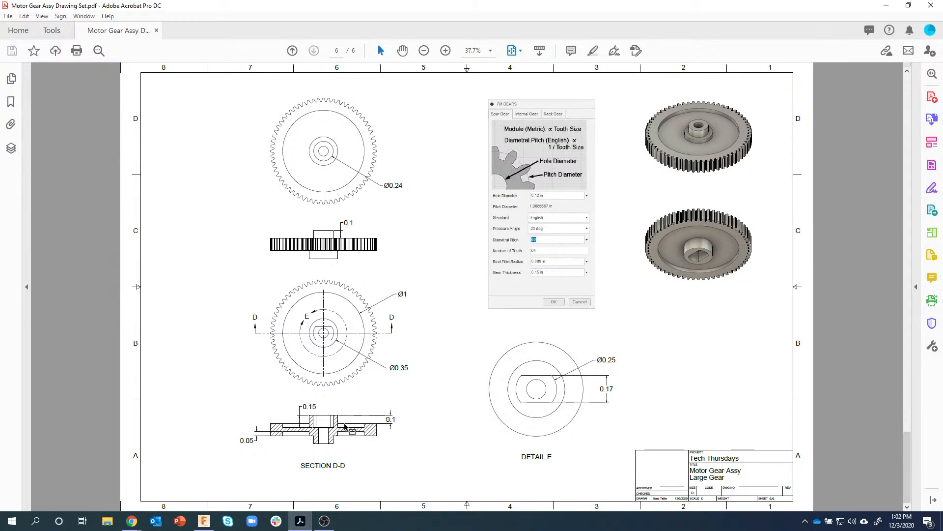
pyautogui.click(204, 521)
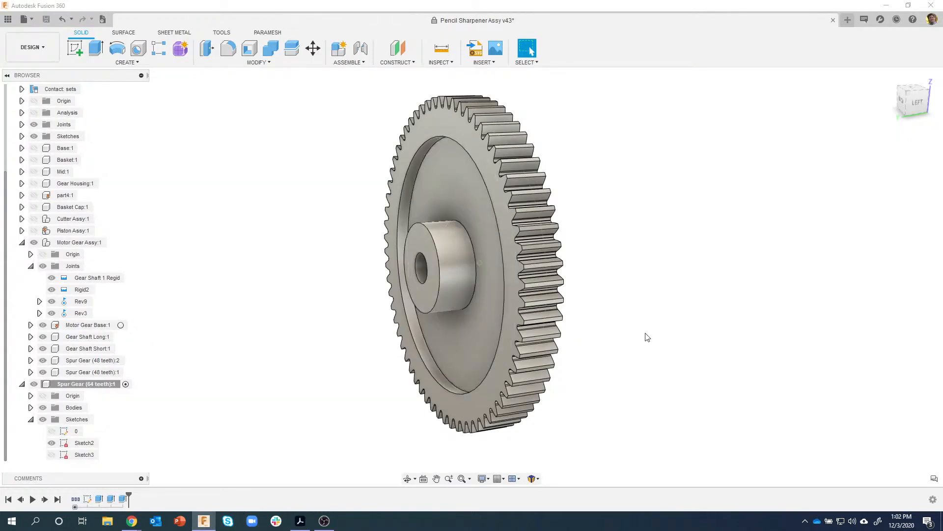
# - Start a sketch on the hub's end face and draw a Ø0.25 circle at the origin
pyautogui.keyDown('shift'); pyautogui.moveTo(420, 238); pyautogui.dragTo(451, 243, button='middle'); pyautogui.keyUp('shift')
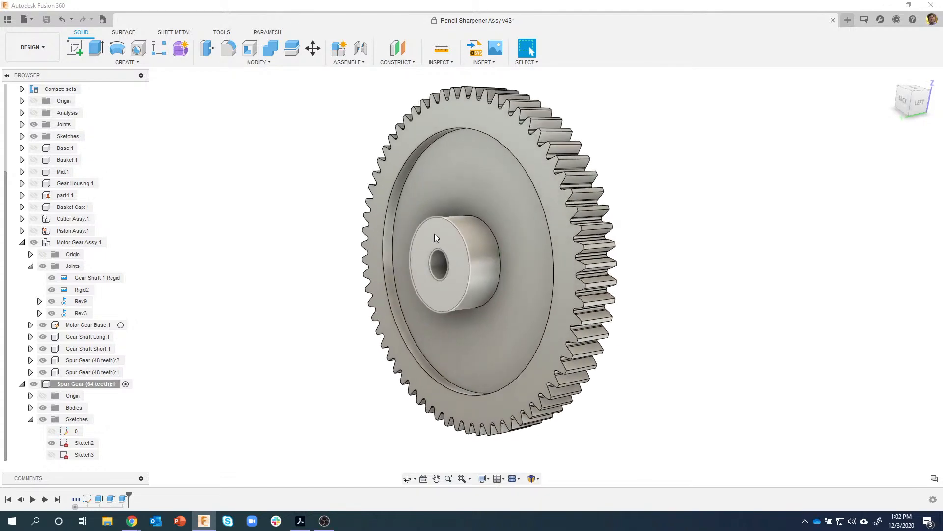
pyautogui.click(434, 233)
pyautogui.rightClick(434, 234)
pyautogui.click(430, 285)
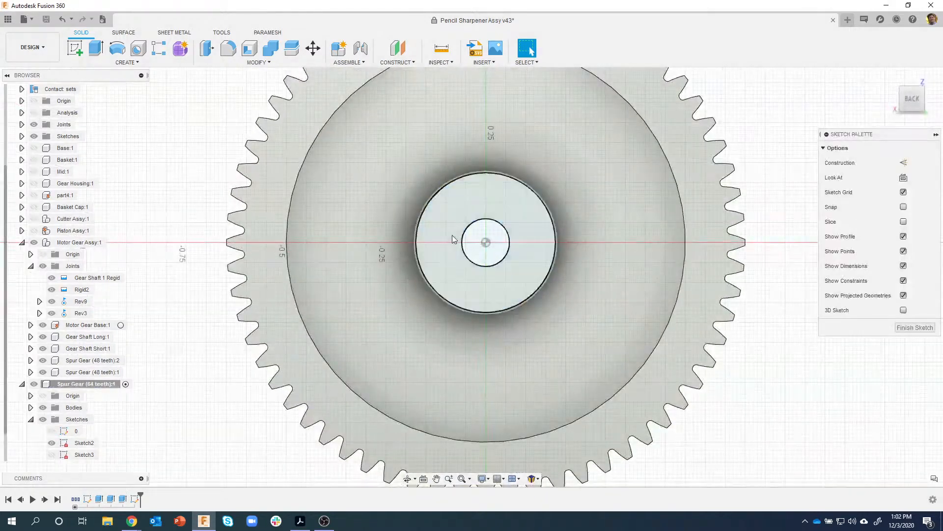
pyautogui.press('c')
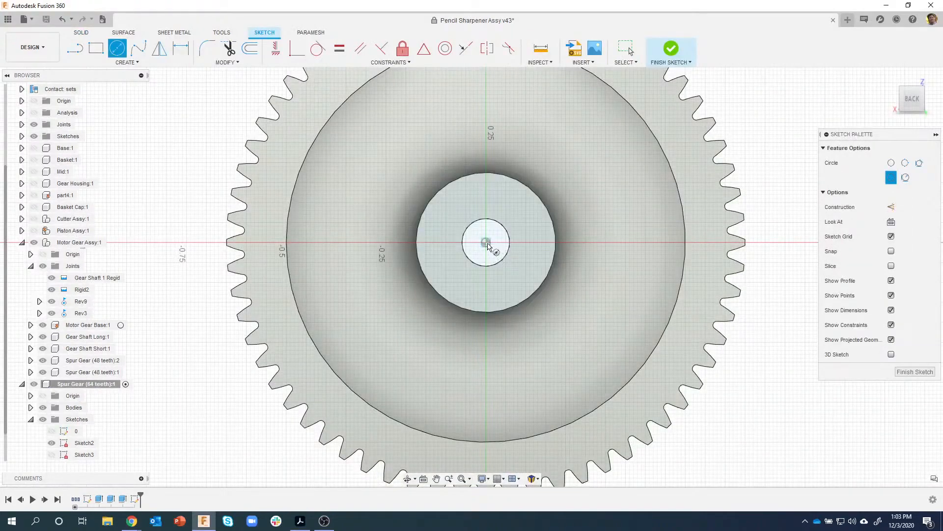
pyautogui.click(486, 242)
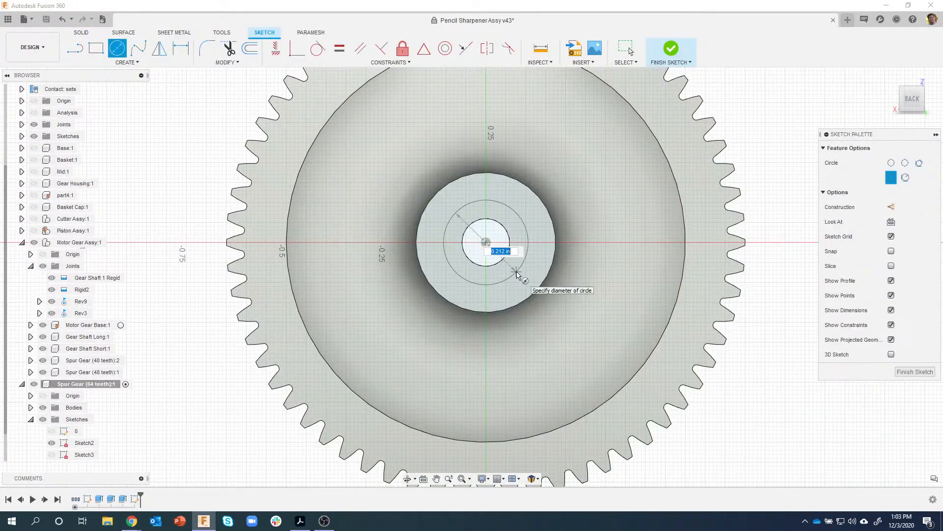
pyautogui.write('.25')
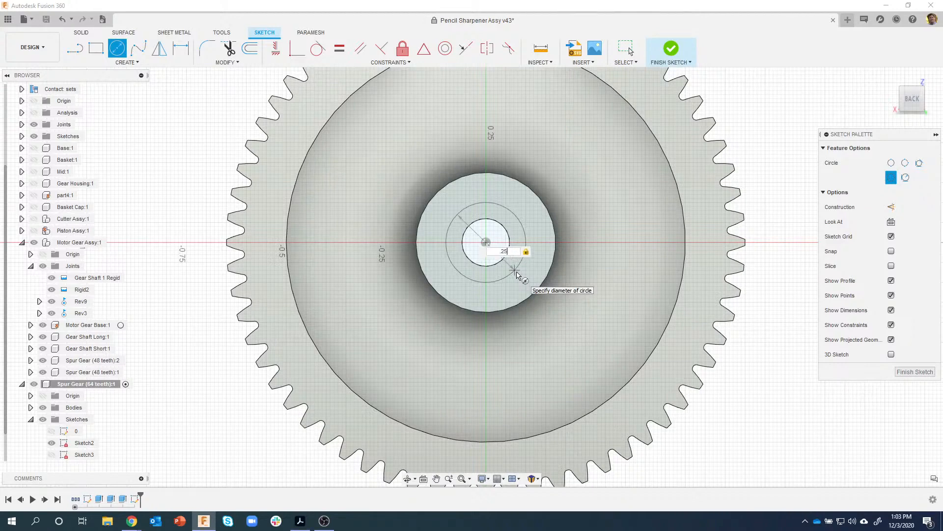
pyautogui.press('Return')
# - Draw a center rectangle 0.17 in tall at the sketch origin
pyautogui.press('r')
pyautogui.scroll(2, 509, 260)
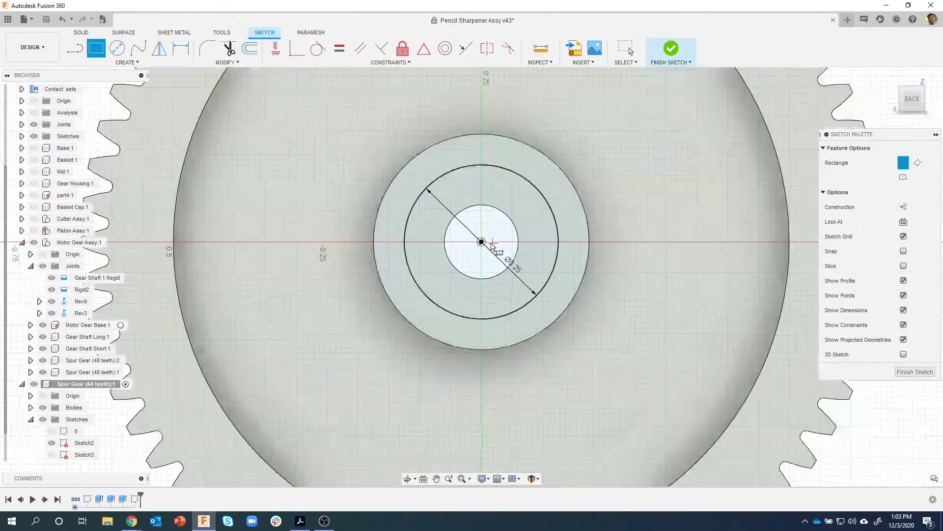
pyautogui.click(904, 178)
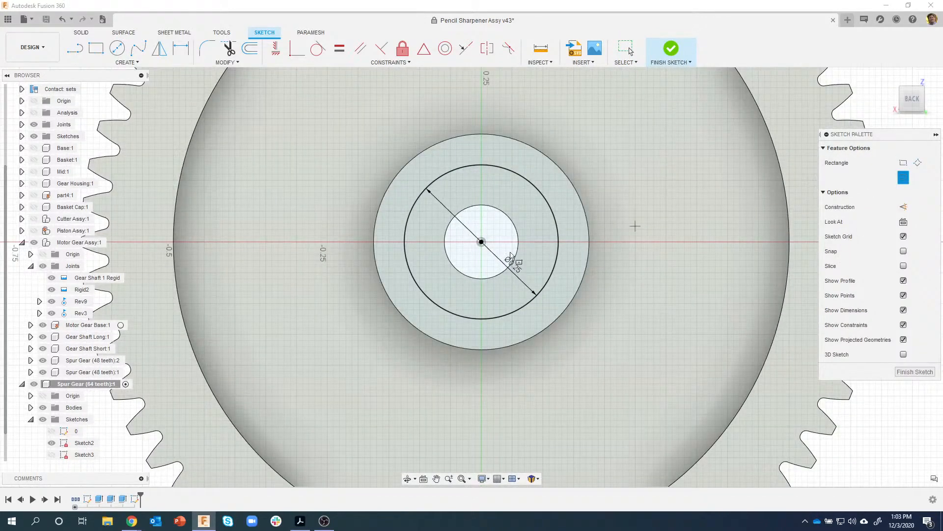
pyautogui.click(482, 242)
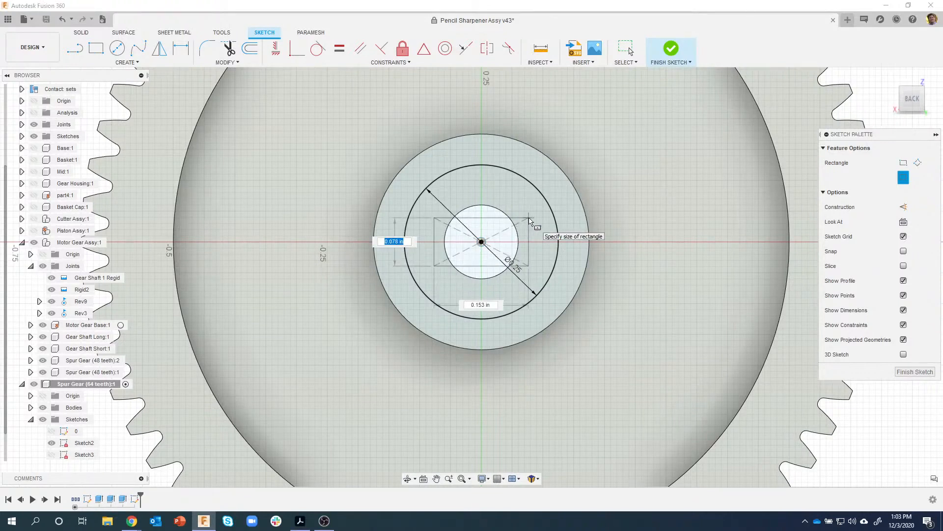
pyautogui.write('.17')
pyautogui.press('Tab')
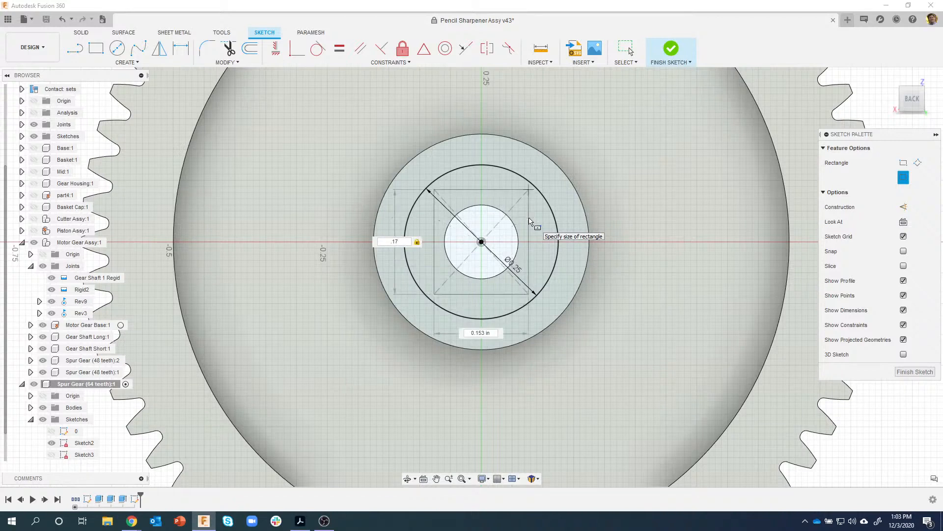
pyautogui.click(570, 217)
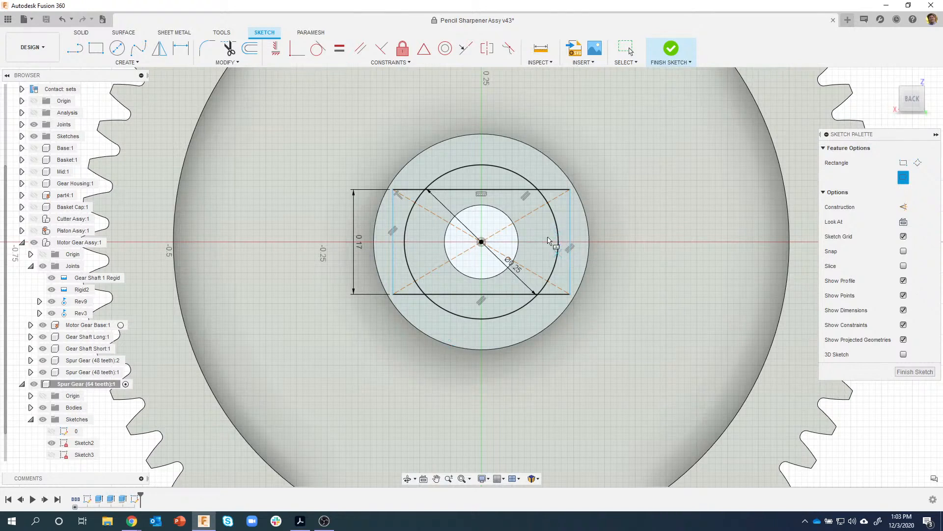
# - Make the rectangle's right edge tangent to the circle and finish the sketch
pyautogui.click(318, 48)
pyautogui.click(570, 216)
pyautogui.click(554, 213)
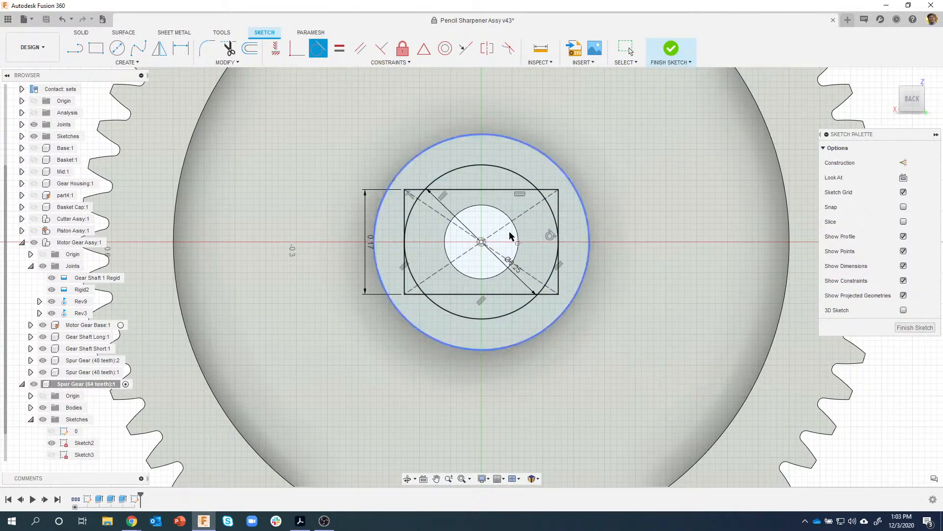
pyautogui.click(679, 59)
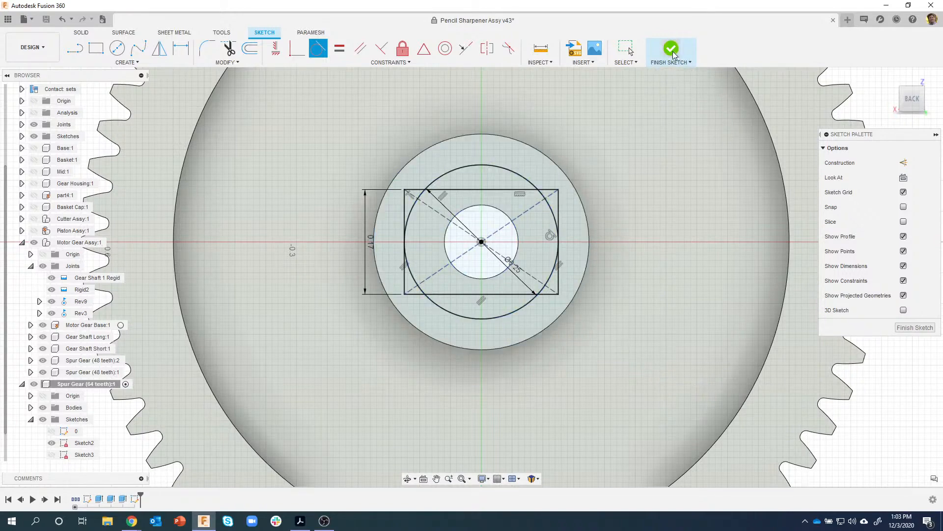
# - Extrude the hub sketch profile -0.15 in as a cut to form the flat-sided keyed bore
pyautogui.scroll(2, 417, 256)
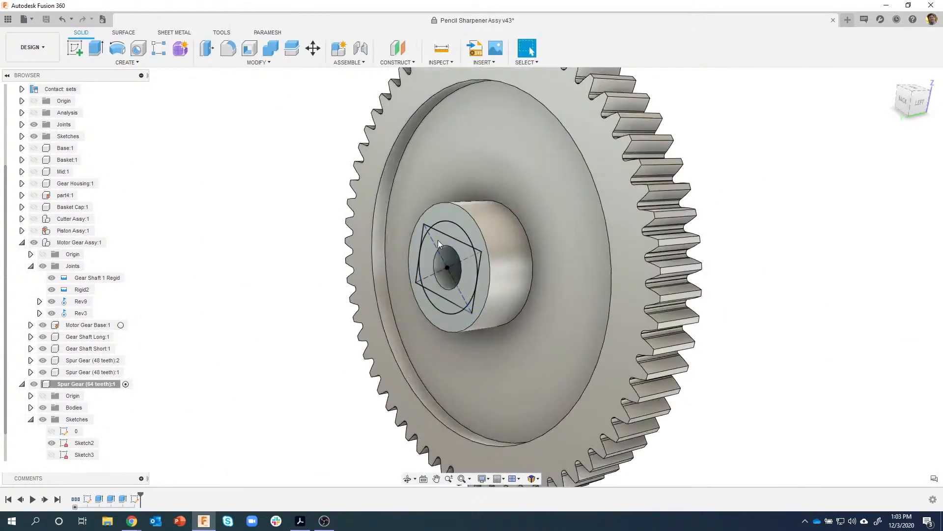
pyautogui.scroll(1, 439, 238)
pyautogui.click(443, 240)
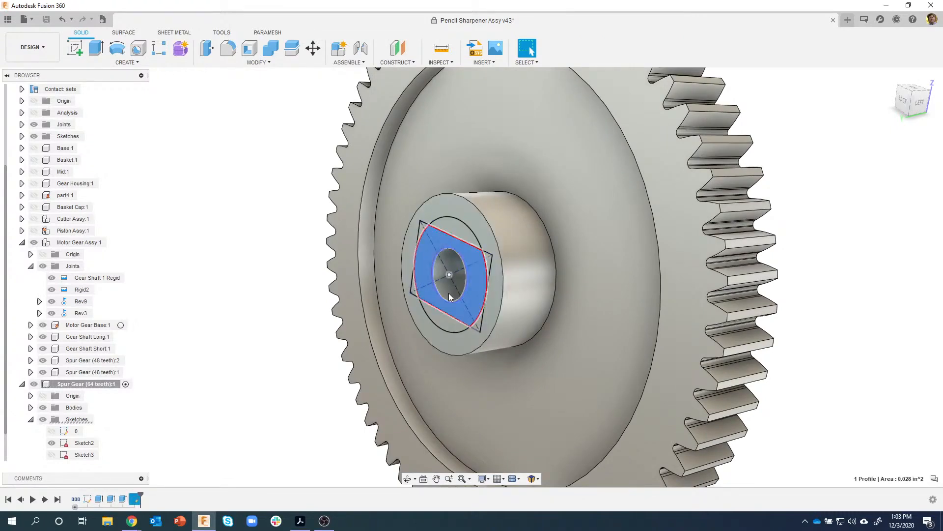
pyautogui.rightClick(443, 238)
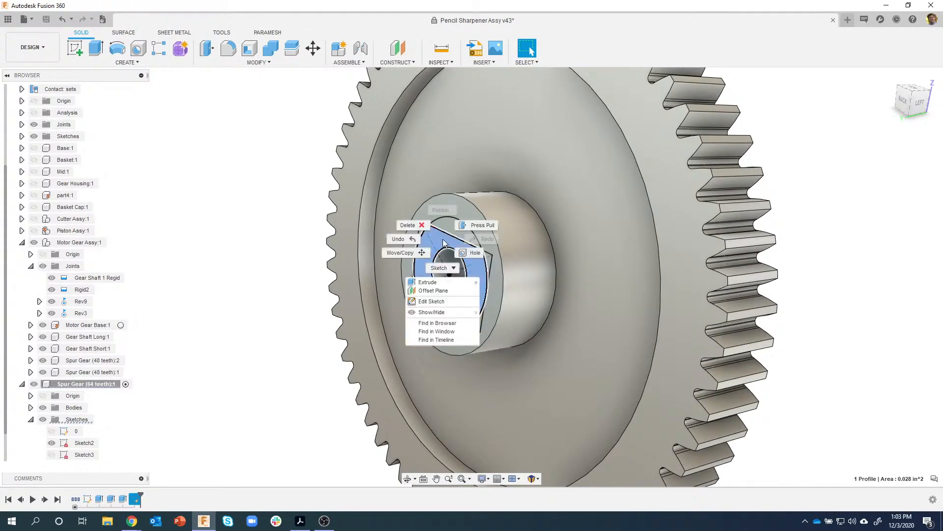
pyautogui.click(437, 279)
pyautogui.moveTo(458, 285); pyautogui.dragTo(489, 298)
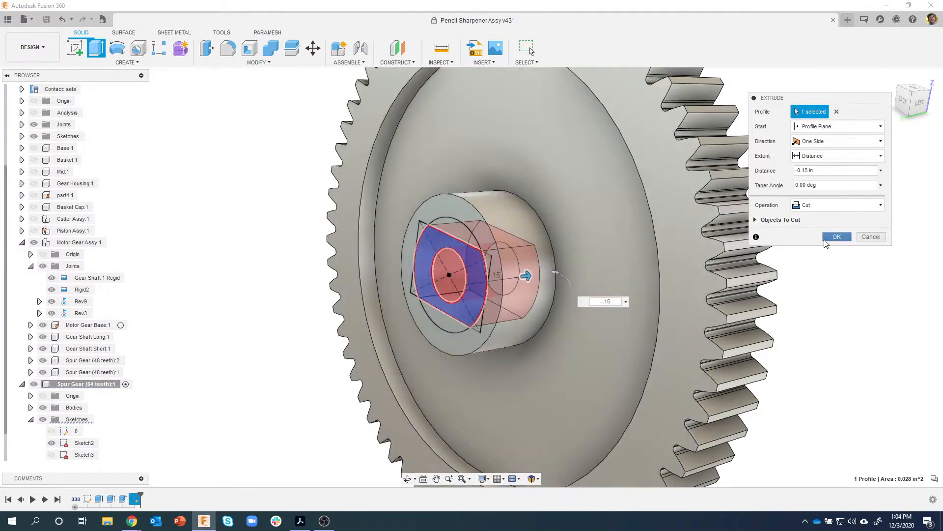
pyautogui.click(825, 241)
pyautogui.keyDown('shift'); pyautogui.moveTo(825, 244); pyautogui.dragTo(538, 232, button='middle'); pyautogui.keyUp('shift')
# - Sketch a Ø0.24 circle at the origin on the gear's other hub face
pyautogui.click(535, 226)
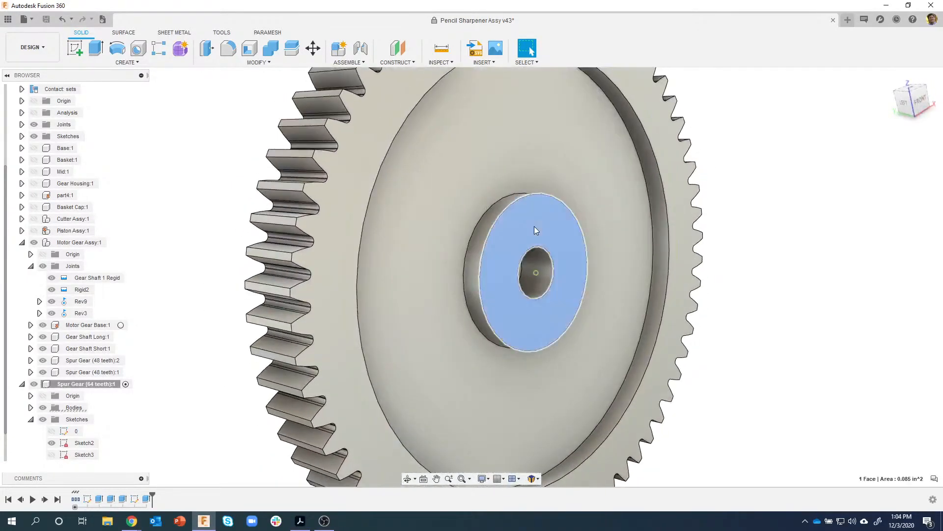
pyautogui.rightClick(534, 226)
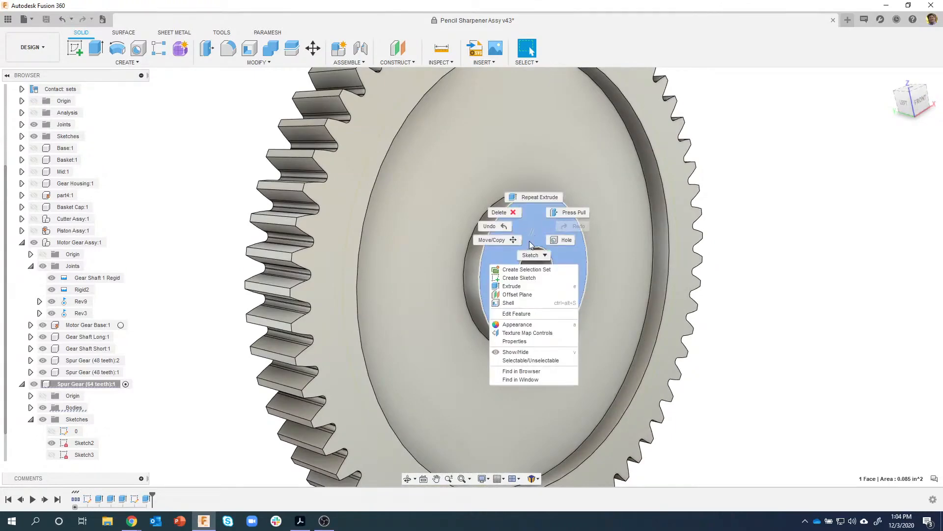
pyautogui.click(528, 279)
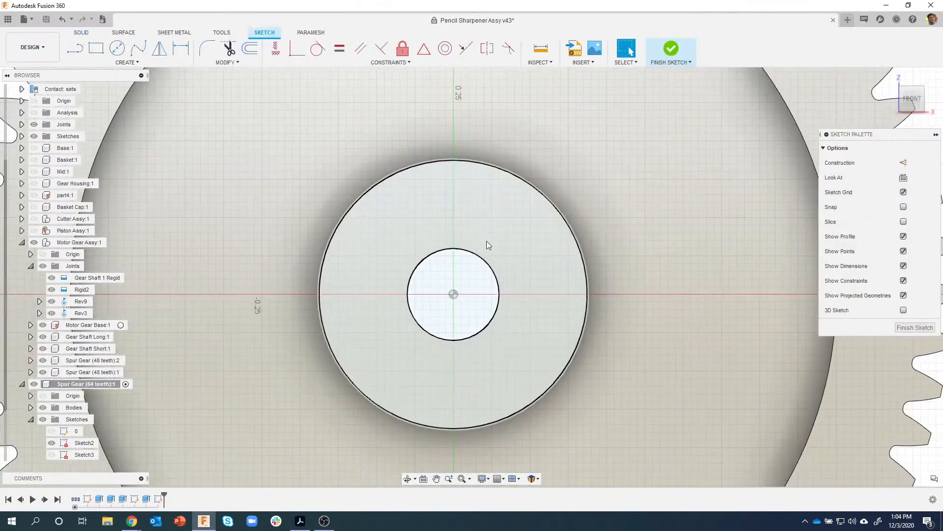
pyautogui.press('c')
pyautogui.click(454, 294)
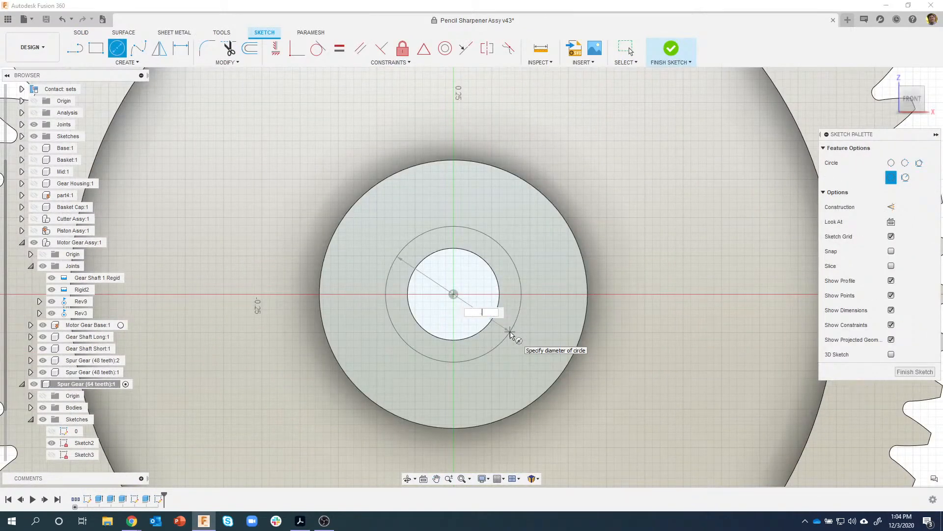
pyautogui.write('.24')
pyautogui.press('Return')
pyautogui.press('Escape')
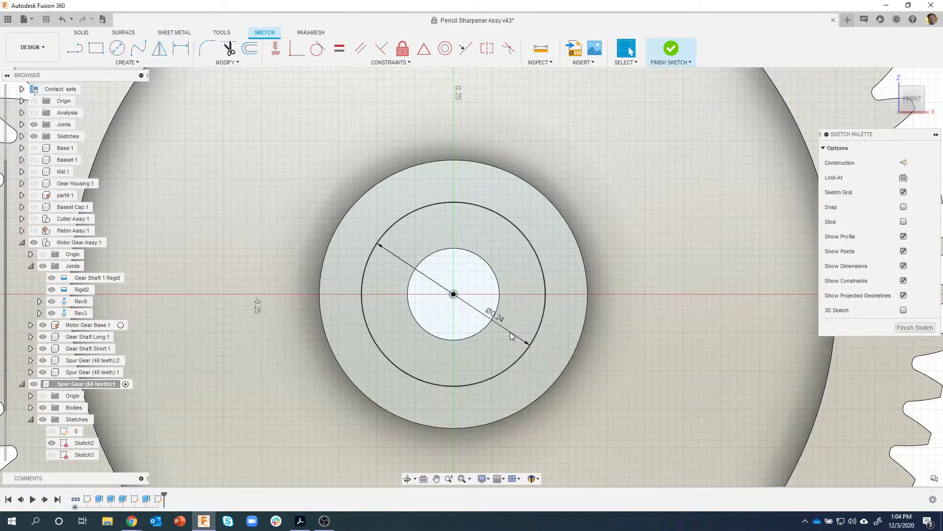
pyautogui.click(678, 49)
# - Extrude the ring around the hole 0.1 in as a join to form the collar
pyautogui.click(530, 236)
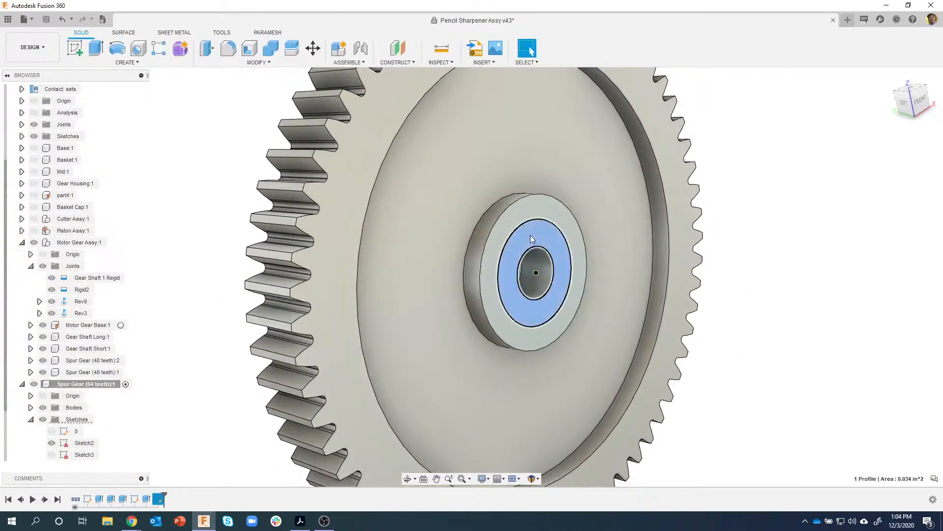
pyautogui.rightClick(530, 235)
pyautogui.click(517, 276)
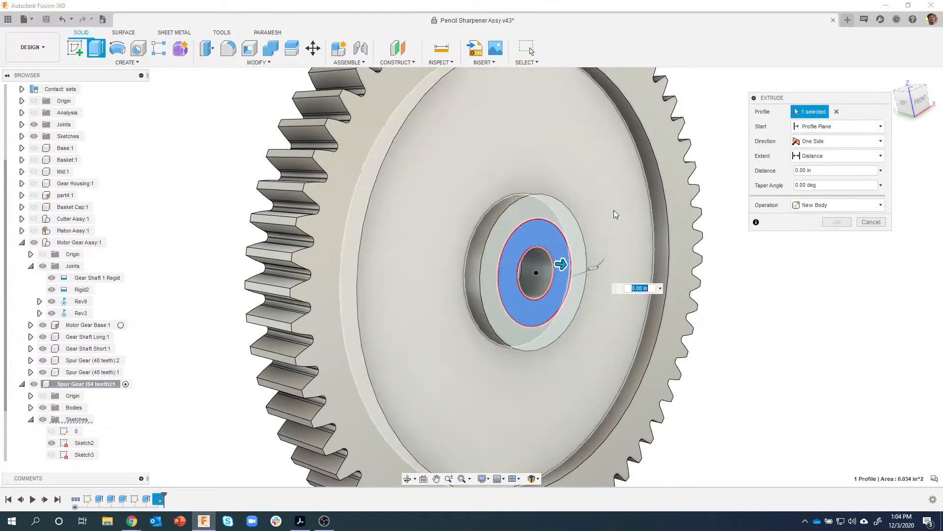
pyautogui.write('.1')
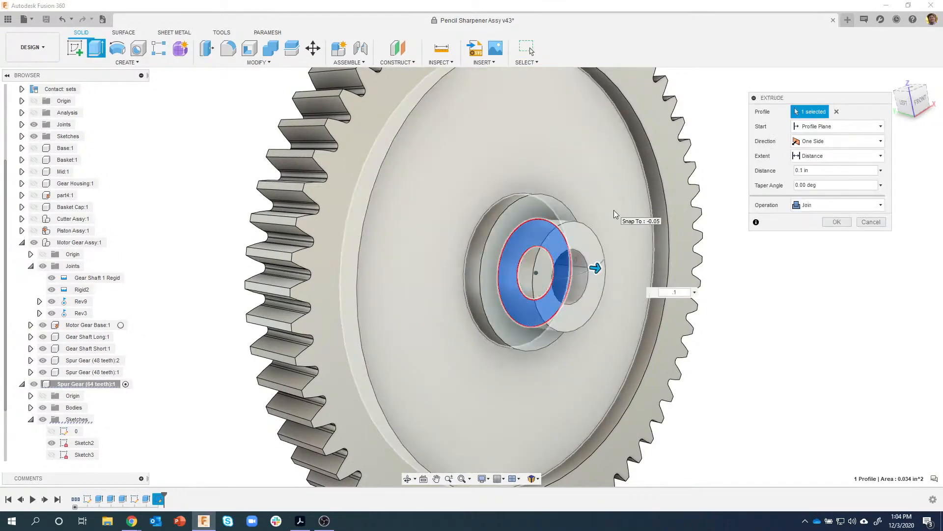
pyautogui.press('Return')
pyautogui.keyDown('shift'); pyautogui.moveTo(615, 210); pyautogui.dragTo(420, 403, button='middle'); pyautogui.keyUp('shift')
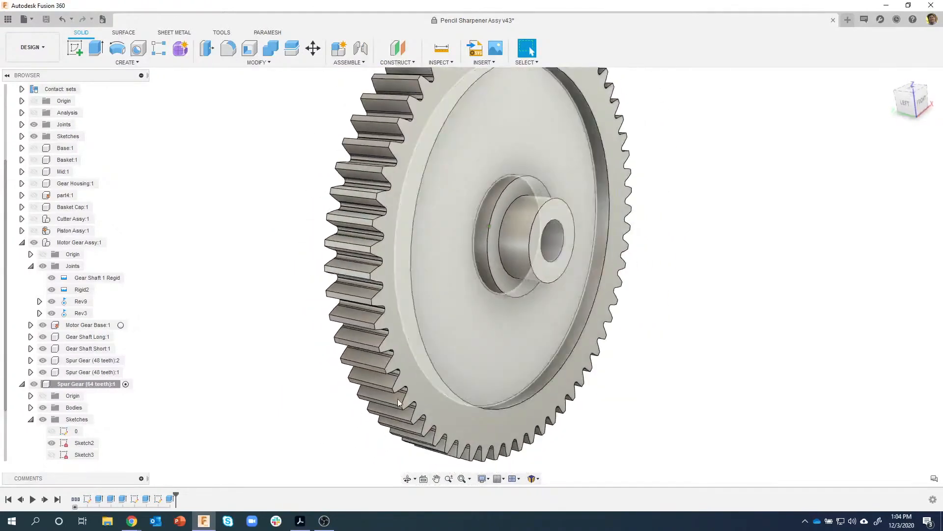
pyautogui.hotkey('alt', 'Tab')
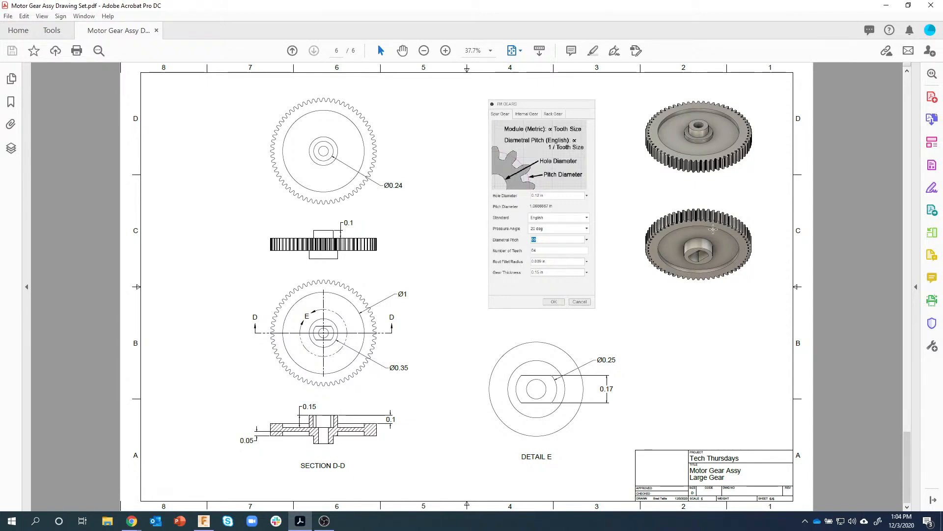
pyautogui.click(204, 521)
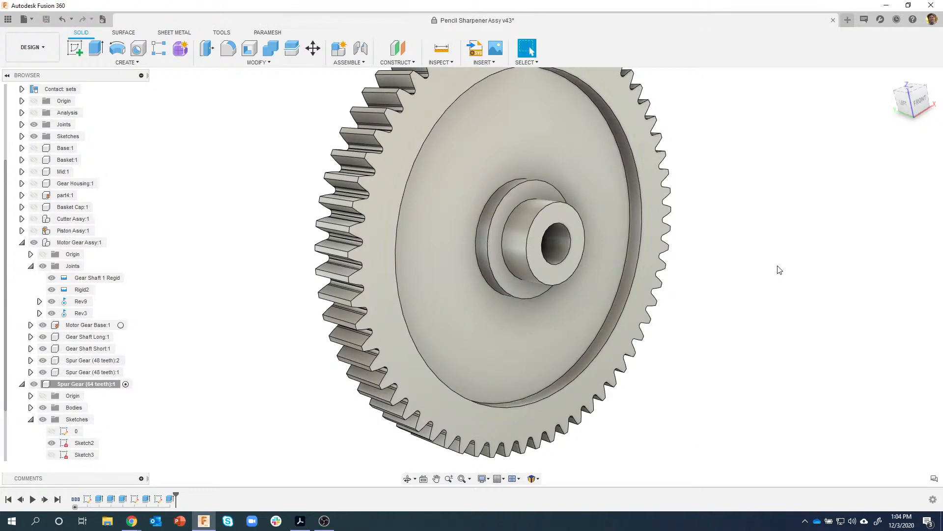
# - Drag Spur Gear (64 teeth):1 into Motor Gear Assy:1 and activate Motor Gear Assy:1
pyautogui.scroll(-10, 213, 258)
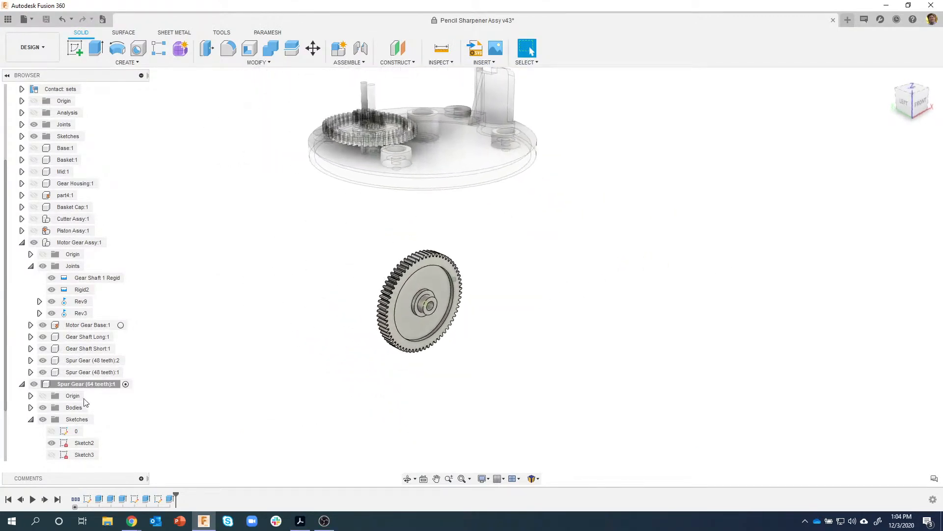
pyautogui.click(22, 384)
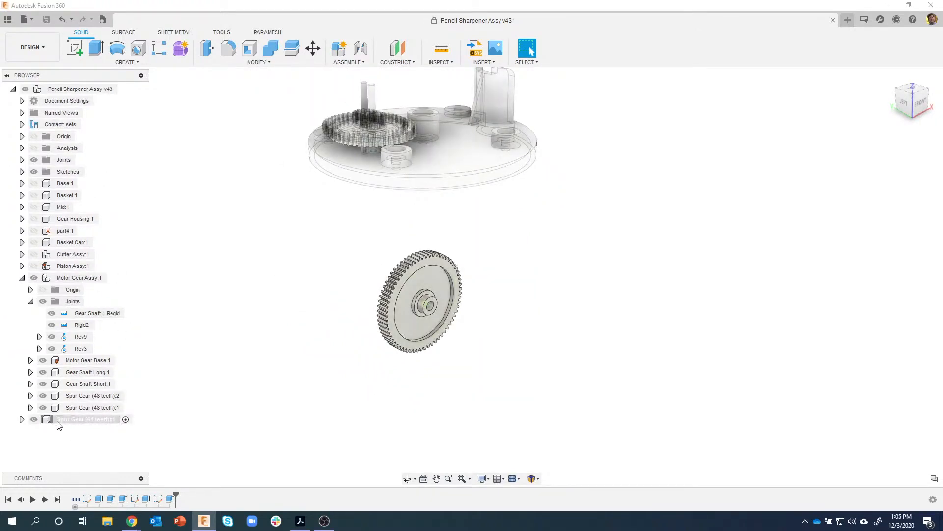
pyautogui.moveTo(85, 279); pyautogui.dragTo(85, 279)
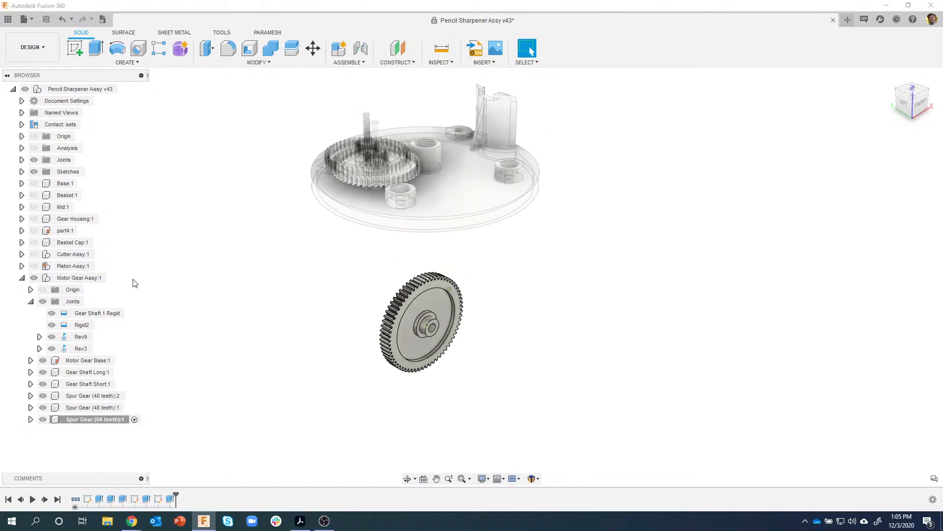
pyautogui.click(117, 277)
# - Hide and re-show the two 48-tooth spur gears while inspecting the base from another angle
pyautogui.click(202, 357)
pyautogui.keyDown('shift'); pyautogui.moveTo(215, 358); pyautogui.dragTo(109, 350, button='middle'); pyautogui.keyUp('shift')
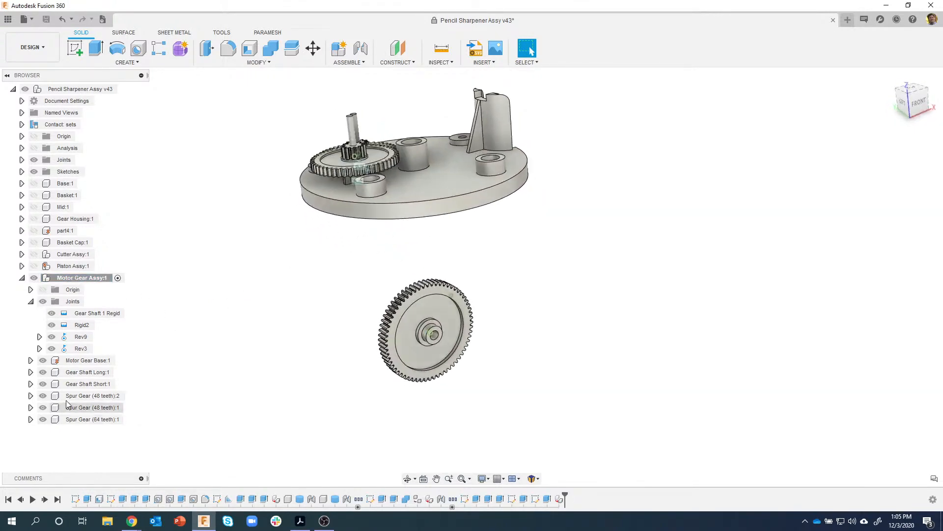
pyautogui.click(44, 396)
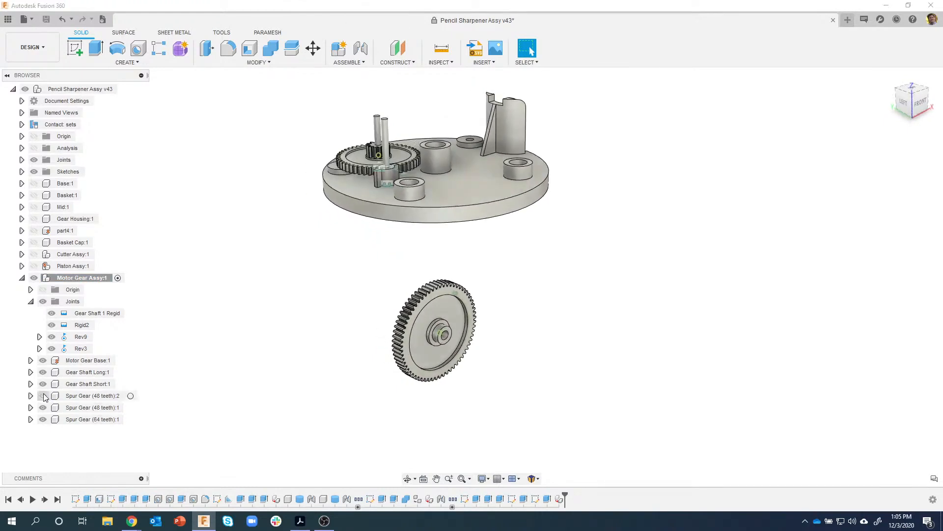
pyautogui.click(43, 407)
pyautogui.click(43, 419)
pyautogui.click(43, 419)
pyautogui.click(43, 408)
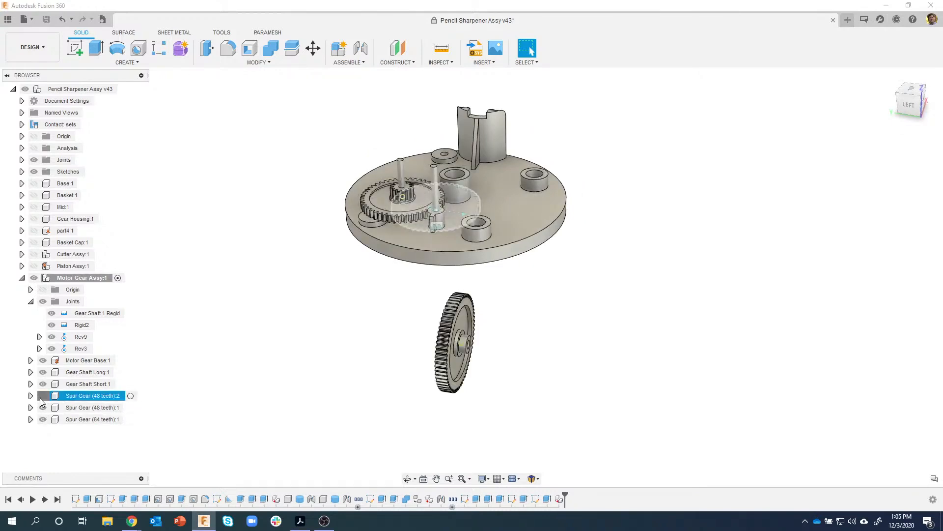
pyautogui.click(42, 396)
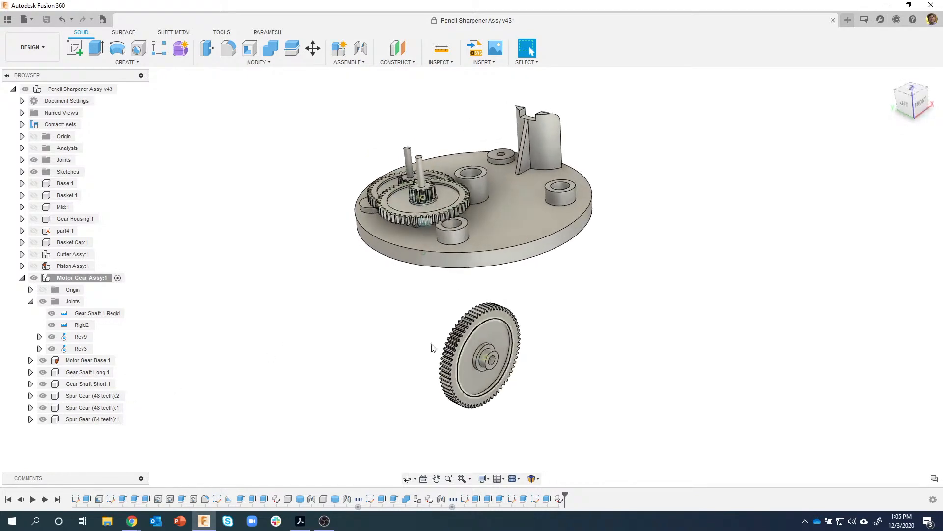
# - Start a revolute joint from the 64-tooth gear's hub to the base boss's top edge
pyautogui.click(361, 49)
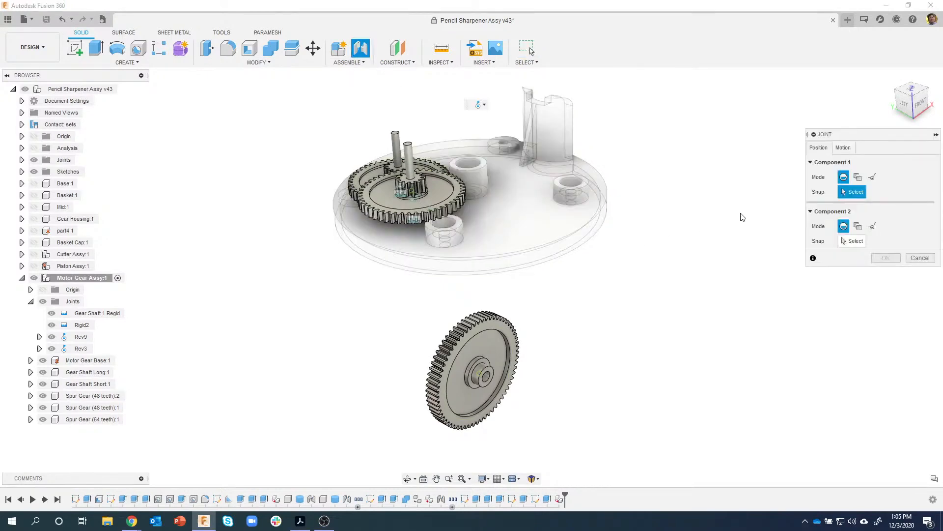
pyautogui.click(843, 147)
pyautogui.click(858, 162)
pyautogui.click(819, 148)
pyautogui.scroll(4, 489, 354)
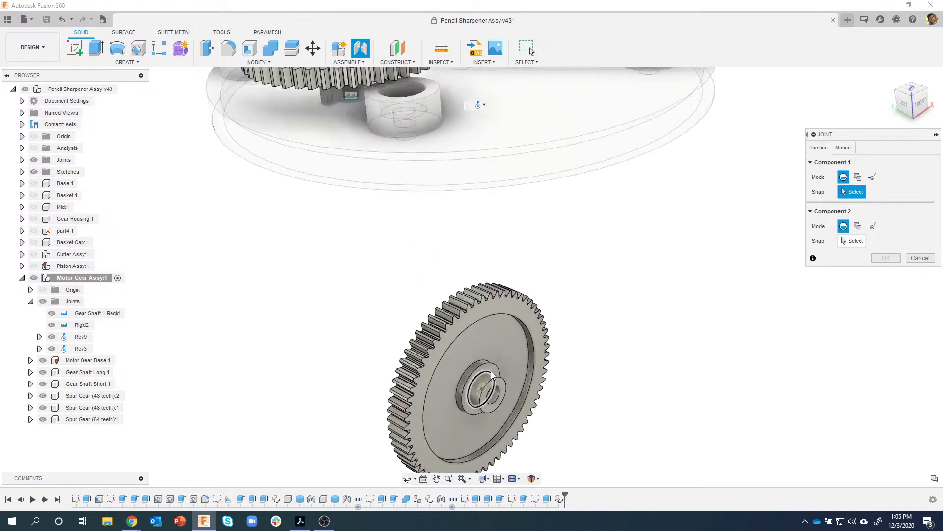
pyautogui.keyDown('shift'); pyautogui.moveTo(479, 373); pyautogui.dragTo(491, 131, button='middle'); pyautogui.keyUp('shift')
pyautogui.keyDown('shift'); pyautogui.moveTo(510, 282); pyautogui.dragTo(526, 339, button='middle'); pyautogui.keyUp('shift')
pyautogui.click(443, 364)
pyautogui.keyDown('shift'); pyautogui.moveTo(444, 365); pyautogui.dragTo(447, 142, button='middle'); pyautogui.keyUp('shift')
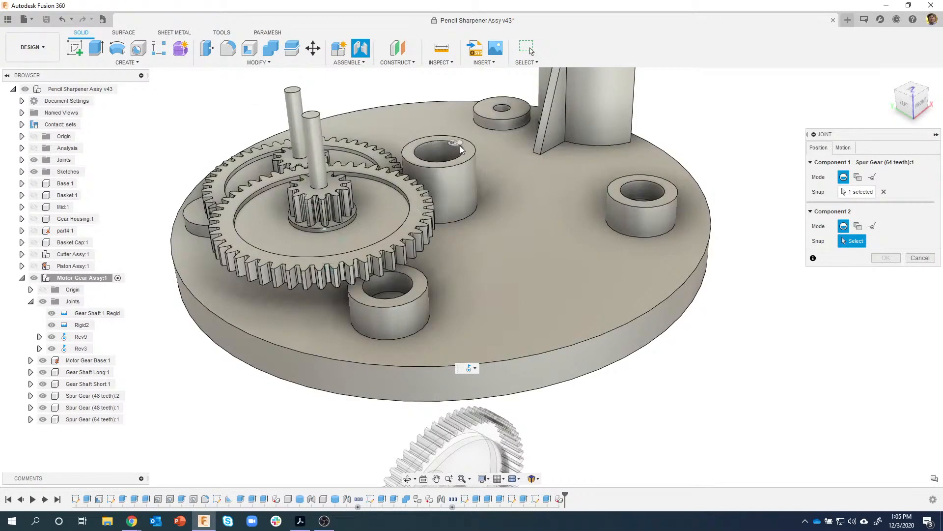
pyautogui.click(461, 147)
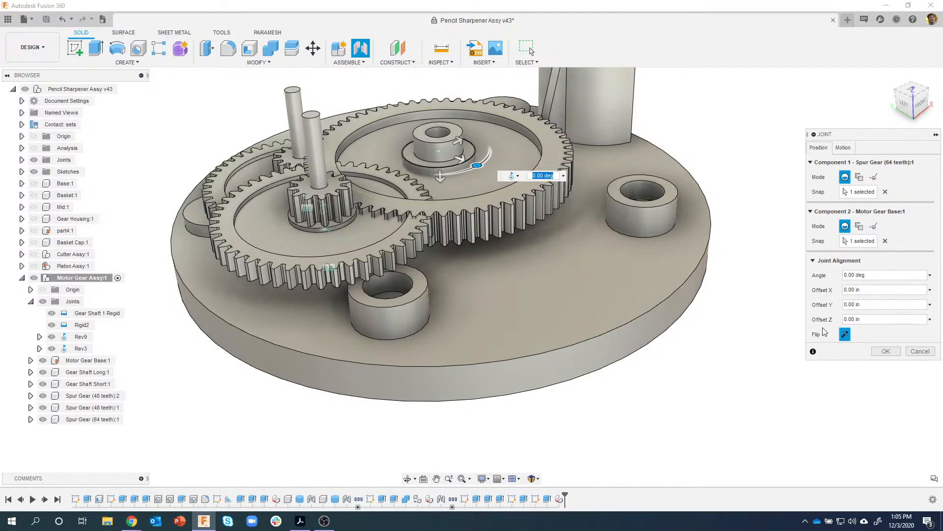
# - Flip the gear, turn it about -3° so the teeth mesh, and confirm joint Rev4
pyautogui.click(846, 335)
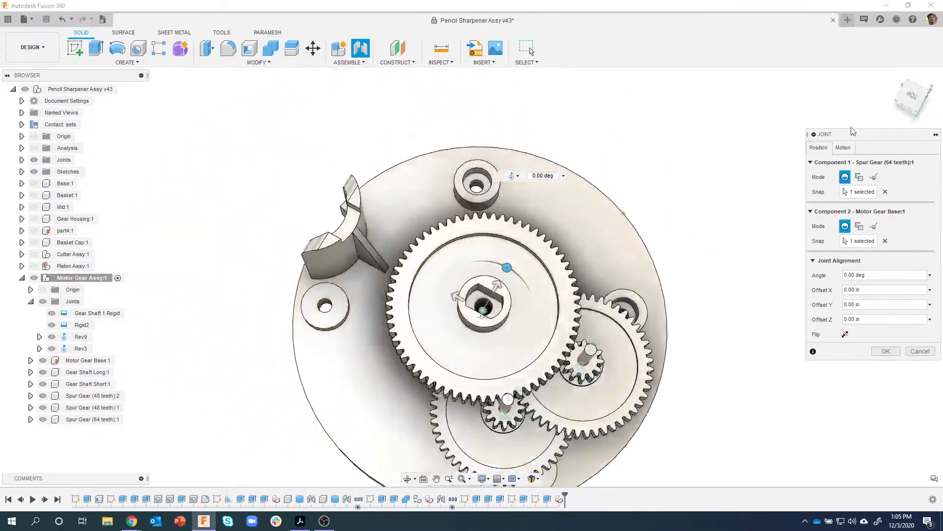
pyautogui.click(917, 99)
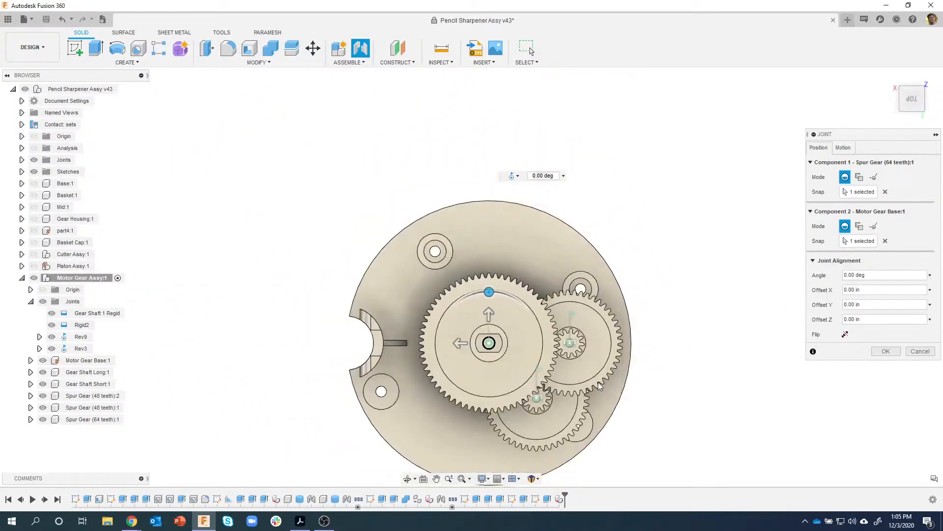
pyautogui.scroll(5, 578, 357)
pyautogui.scroll(2, 570, 344)
pyautogui.moveTo(568, 304); pyautogui.dragTo(575, 210, button='middle')
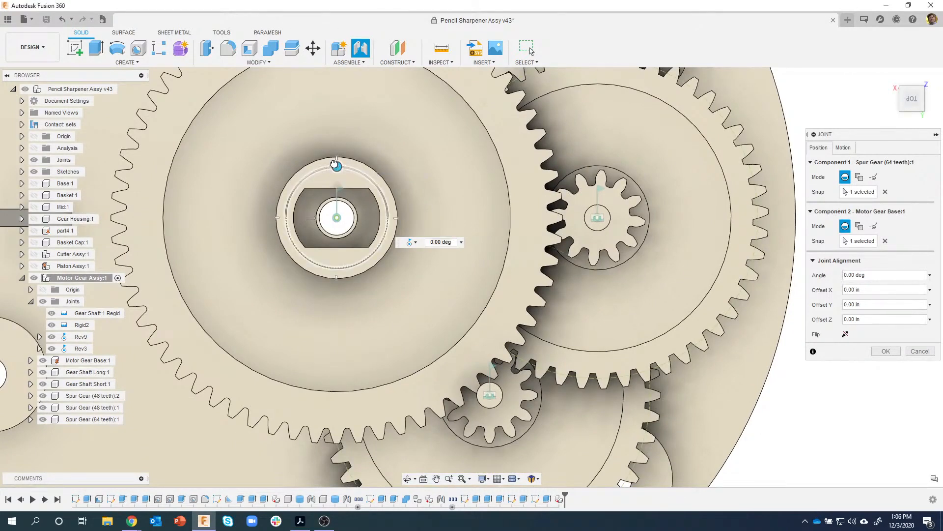
pyautogui.moveTo(333, 159); pyautogui.dragTo(331, 158)
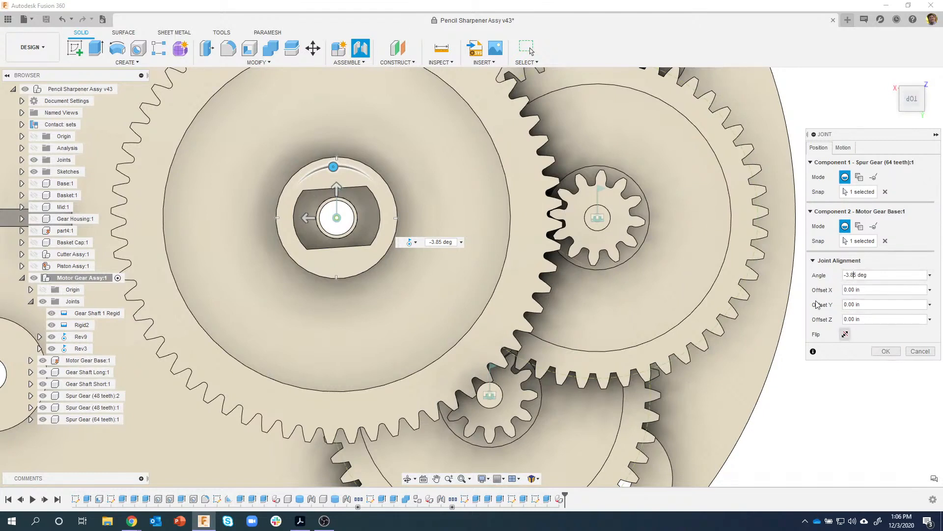
pyautogui.click(887, 350)
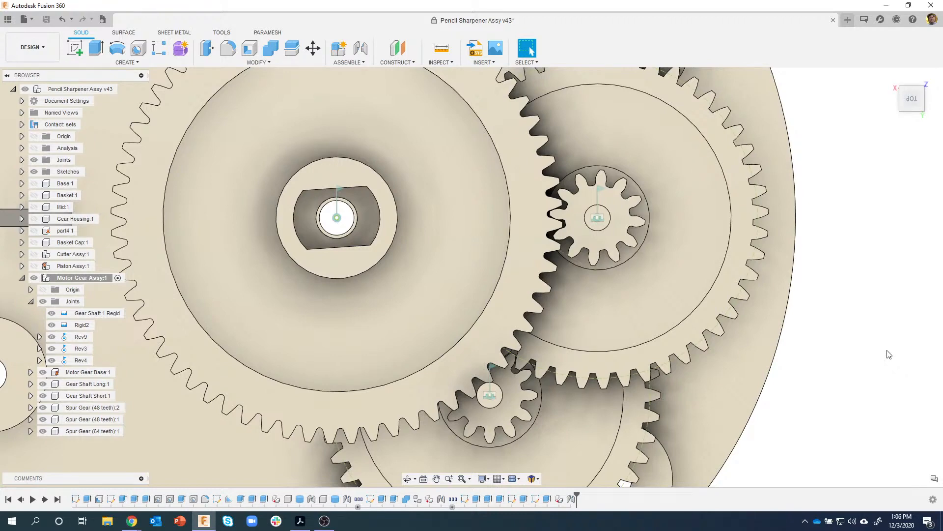
pyautogui.scroll(-3, 736, 326)
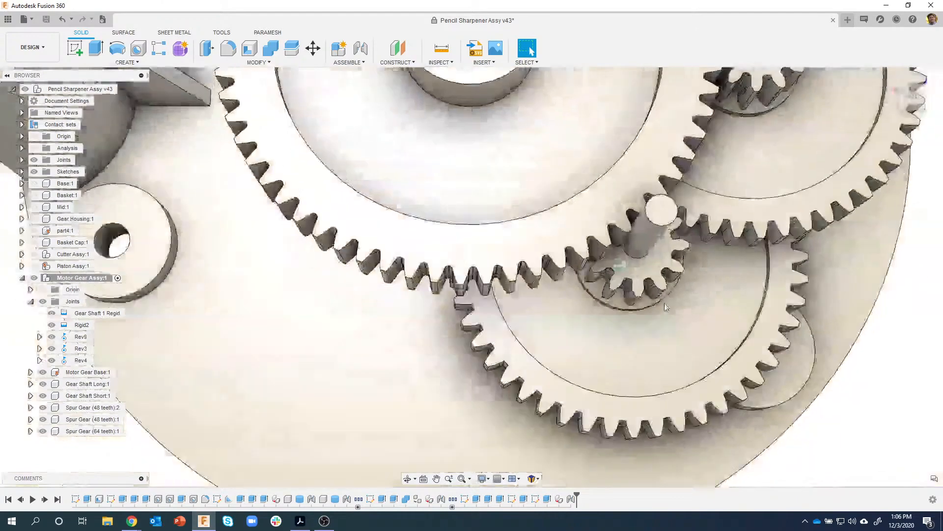
pyautogui.scroll(-5, 623, 334)
pyautogui.keyDown('shift'); pyautogui.moveTo(785, 358); pyautogui.dragTo(565, 313, button='middle'); pyautogui.keyUp('shift')
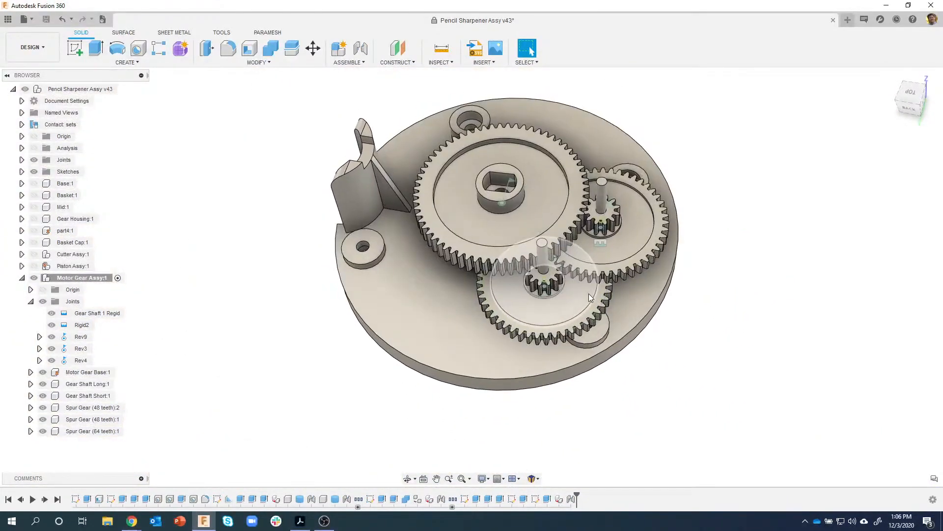
# - Drag the 48-tooth and 64-tooth gears to test their joints, then revert them to their original positions
pyautogui.moveTo(573, 306)
pyautogui.mouseDown()
pyautogui.moveTo(565, 315)
pyautogui.moveTo(577, 304)
pyautogui.mouseUp()
pyautogui.moveTo(648, 238)
pyautogui.mouseDown()
pyautogui.moveTo(628, 263)
pyautogui.moveTo(651, 244)
pyautogui.mouseUp()
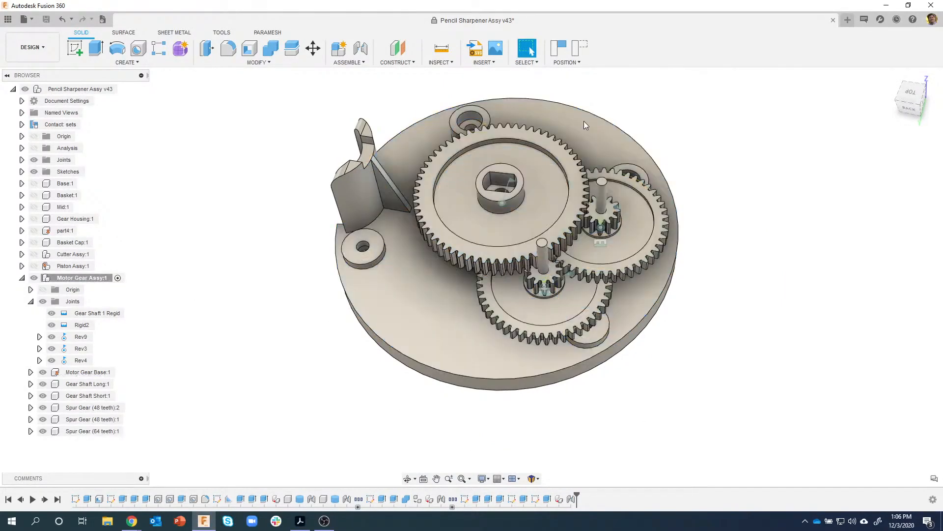
pyautogui.moveTo(531, 141); pyautogui.dragTo(545, 134)
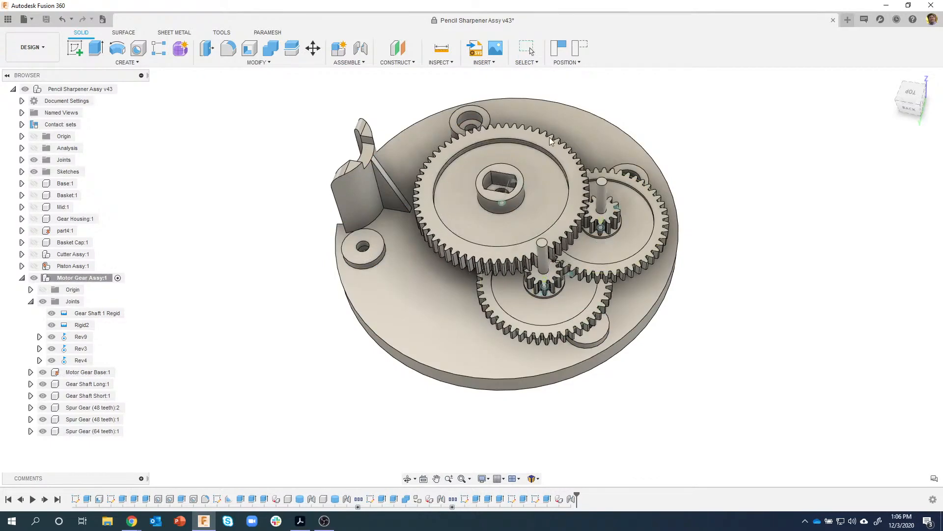
pyautogui.click(578, 53)
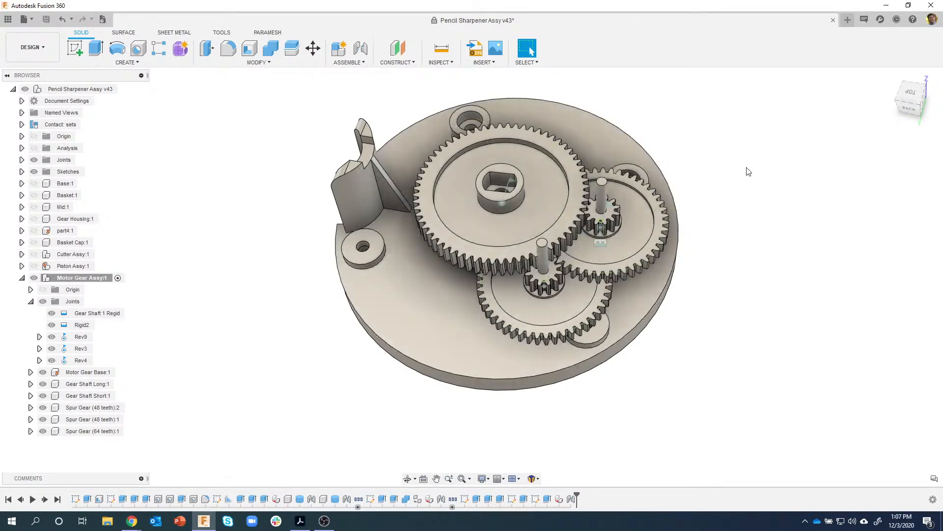
pyautogui.scroll(3, 570, 112)
pyautogui.click(349, 62)
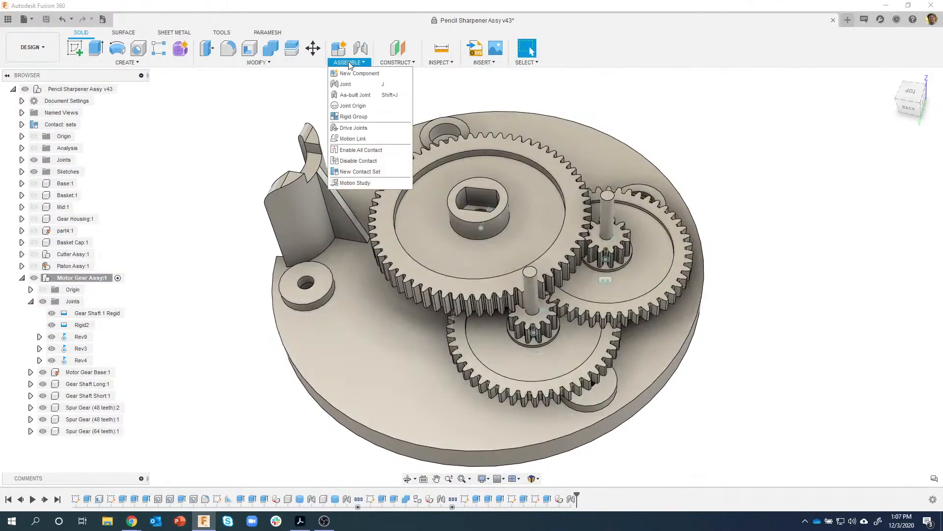
# - Create Motion Link 5 between joints Rev9 and Rev3, with Rev3 set to 90 deg
pyautogui.click(354, 138)
pyautogui.scroll(5, 799, 230)
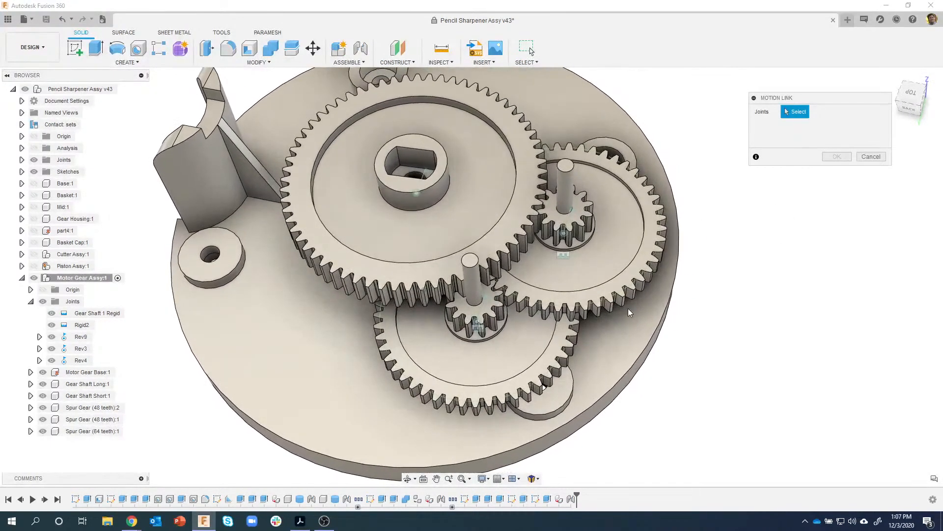
pyautogui.click(489, 299)
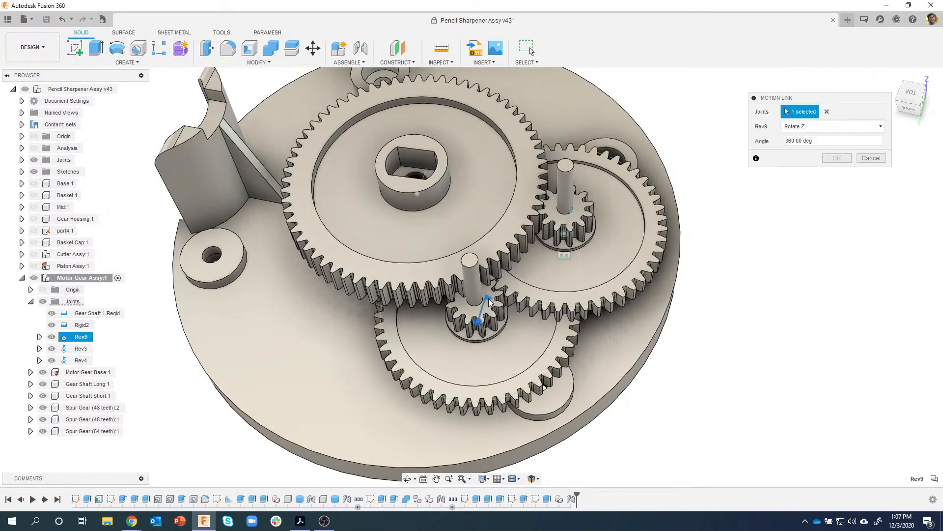
pyautogui.click(574, 211)
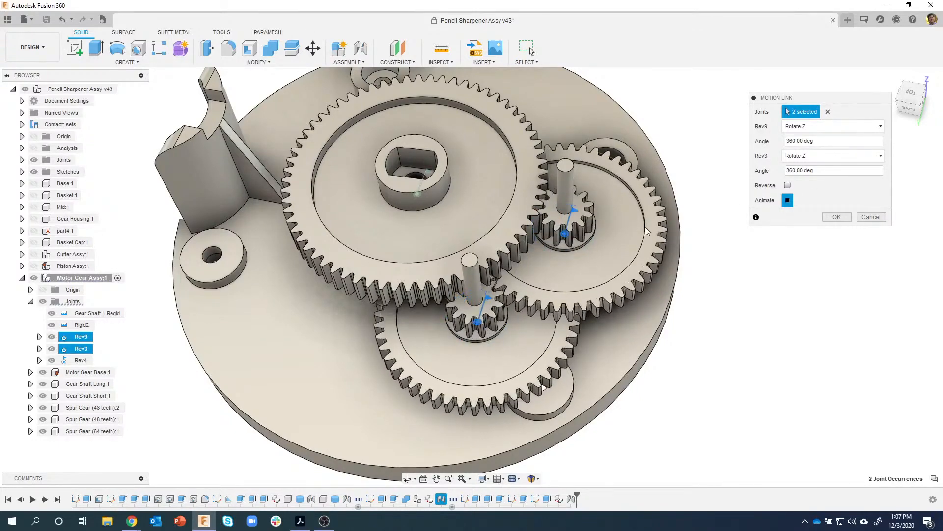
pyautogui.moveTo(837, 171); pyautogui.dragTo(760, 167)
pyautogui.write('9')
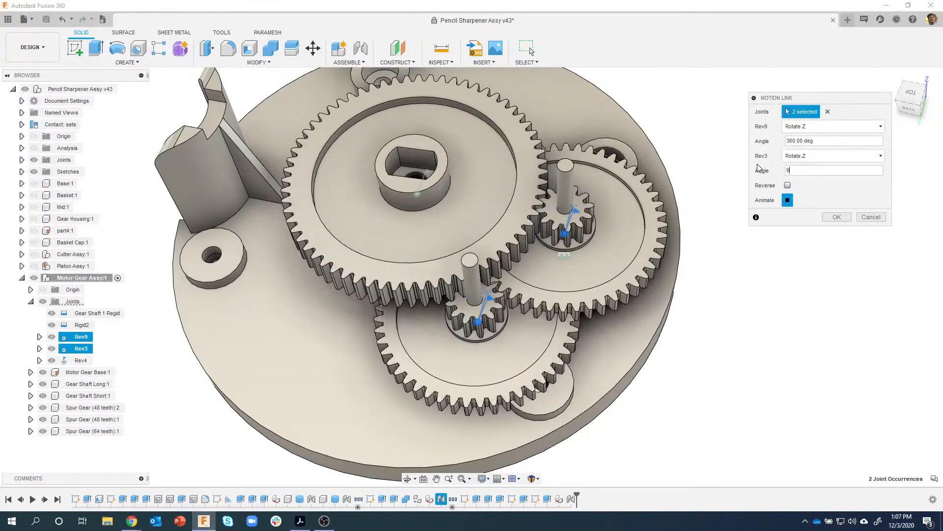
pyautogui.write('0')
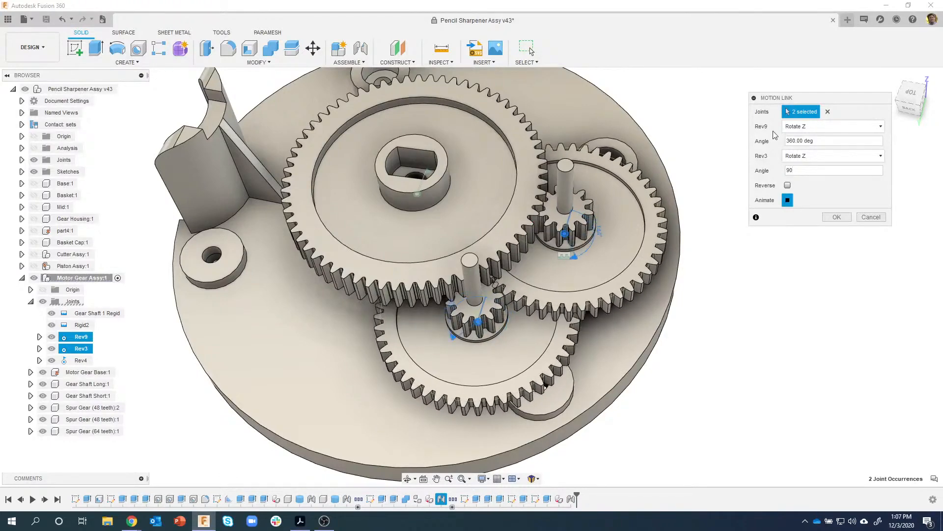
pyautogui.click(829, 217)
pyautogui.scroll(3, 553, 334)
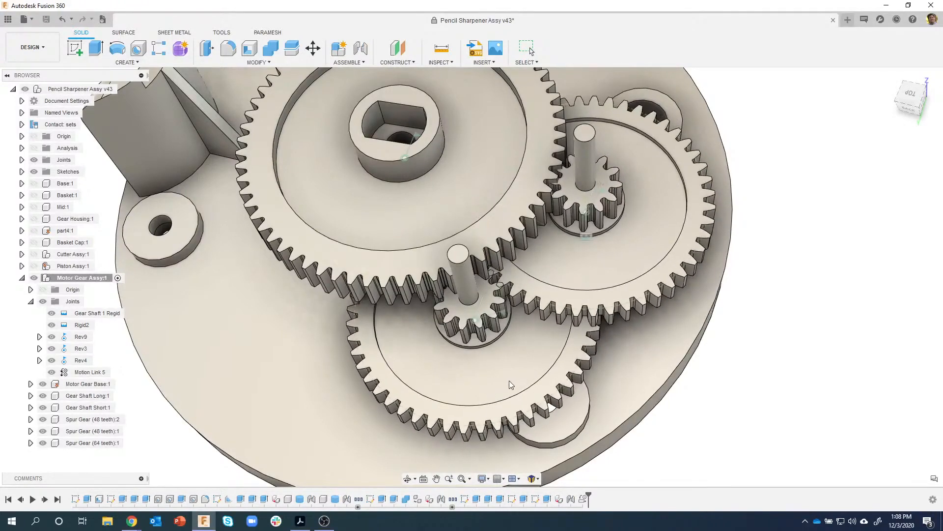
pyautogui.press('Escape')
# - Re-confirm Motion Link 5 (Rev9 360° to reversed Rev3 90°) and revert the gears to their original positions
pyautogui.click(583, 48)
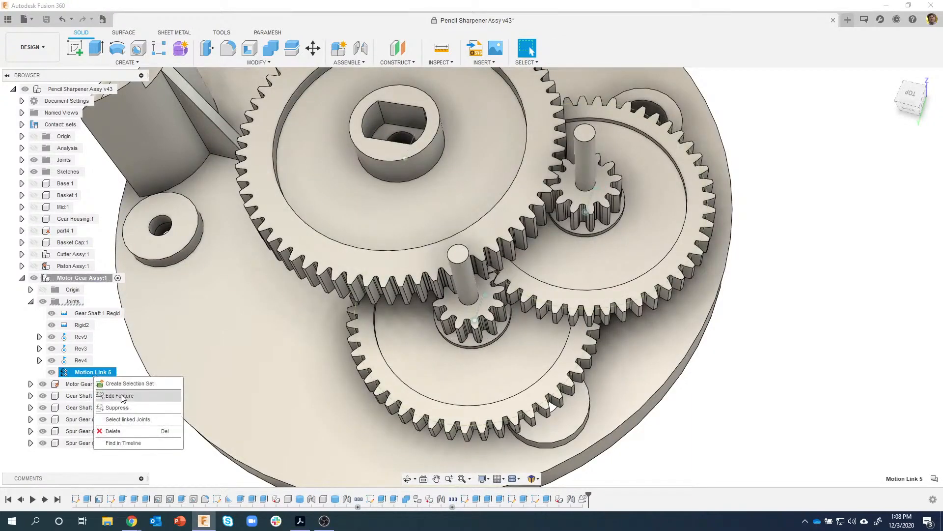
pyautogui.click(121, 396)
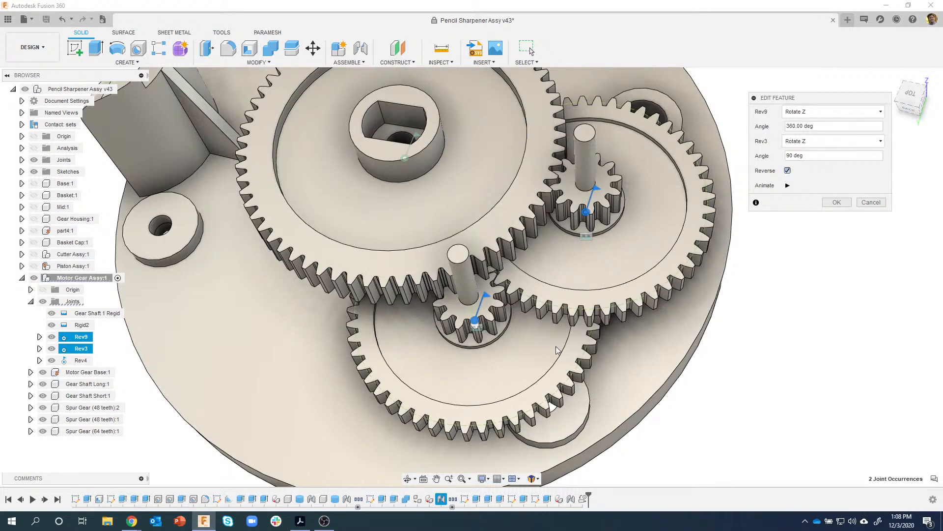
pyautogui.click(837, 202)
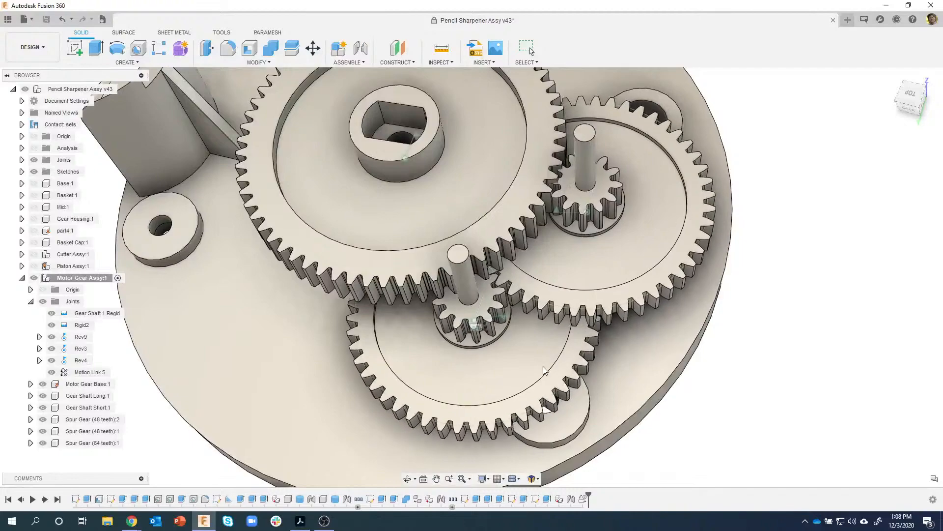
pyautogui.press('Escape')
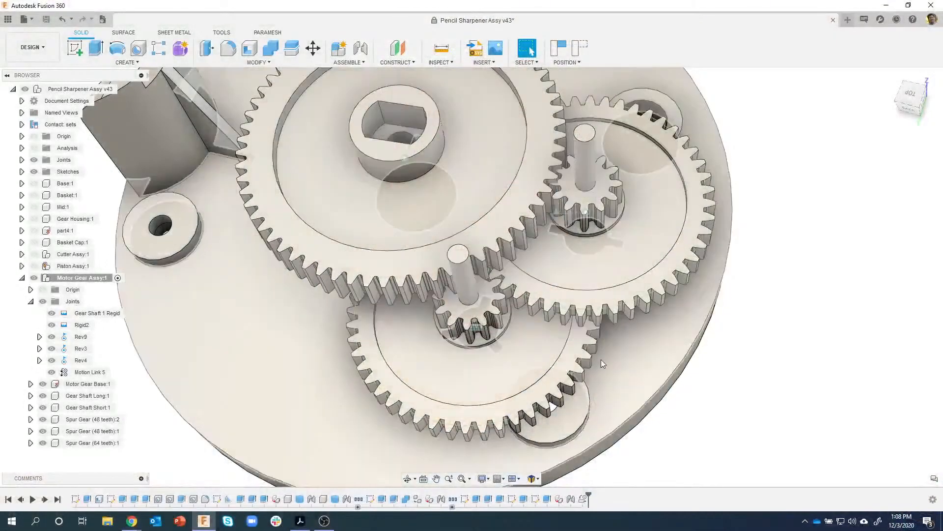
pyautogui.scroll(-3, 601, 359)
pyautogui.keyDown('shift'); pyautogui.moveTo(789, 229); pyautogui.dragTo(789, 224, button='middle'); pyautogui.keyUp('shift')
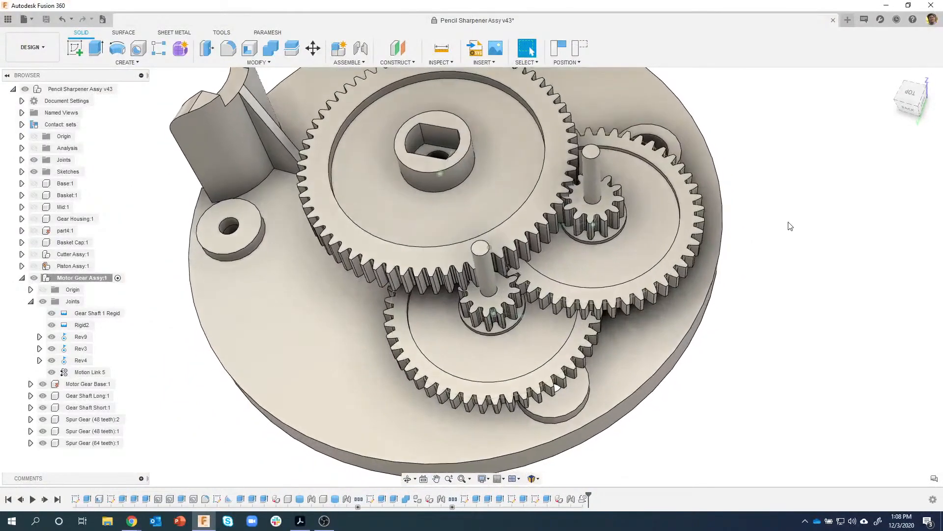
pyautogui.click(580, 48)
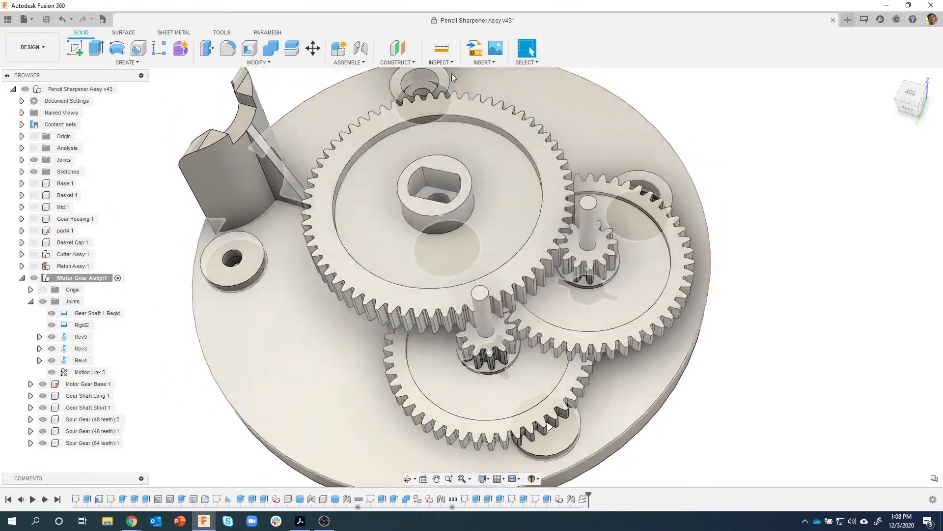
pyautogui.keyDown('shift'); pyautogui.moveTo(509, 207); pyautogui.dragTo(423, 256, button='middle'); pyautogui.keyUp('shift')
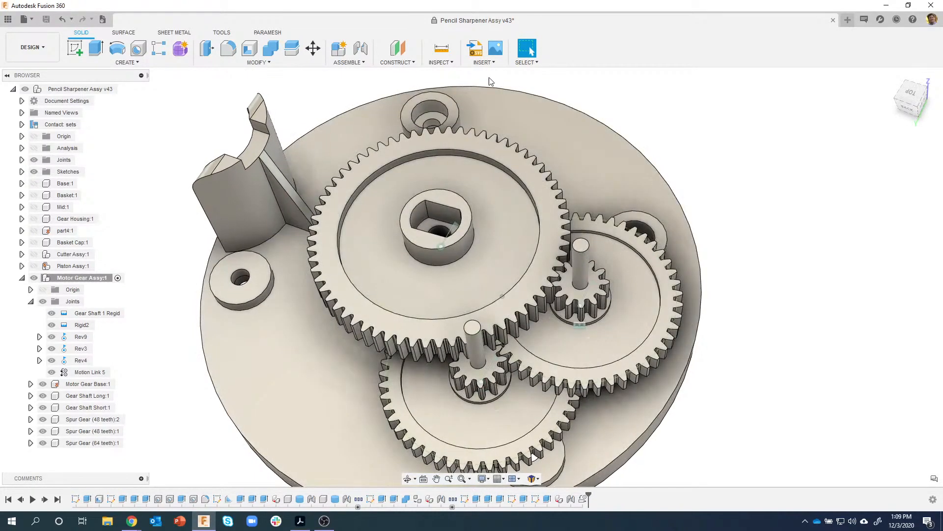
# - Create Motion Link 6 from joint Rev3 to joint Rev4, then drag a 48-tooth gear to test it
pyautogui.click(344, 63)
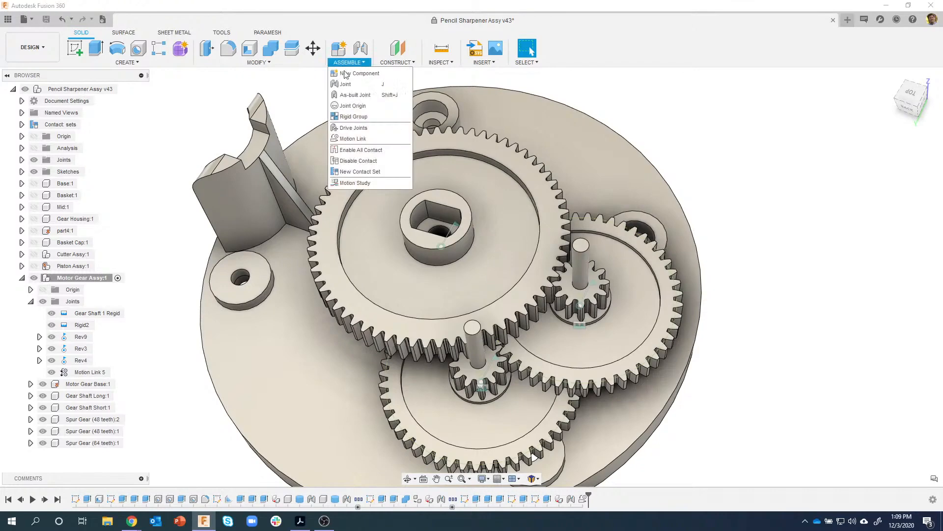
pyautogui.click(349, 139)
pyautogui.scroll(3, 608, 285)
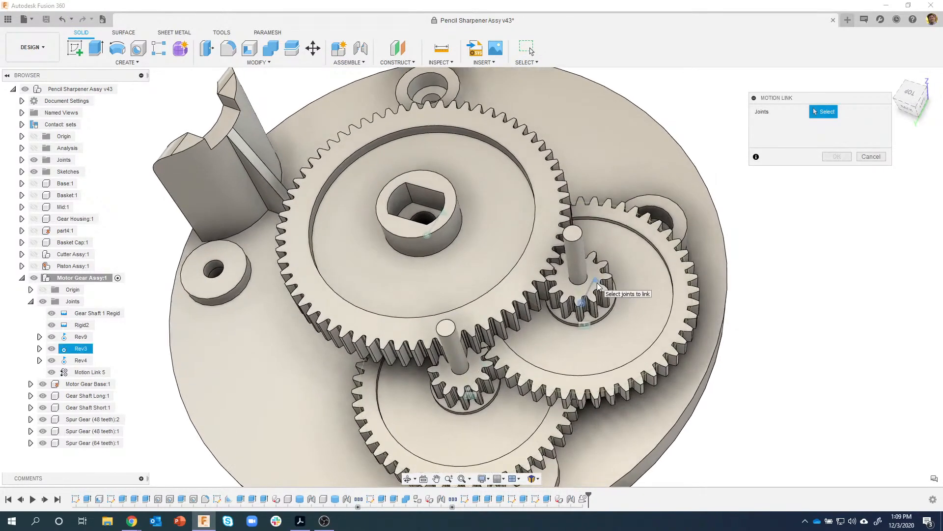
pyautogui.click(597, 285)
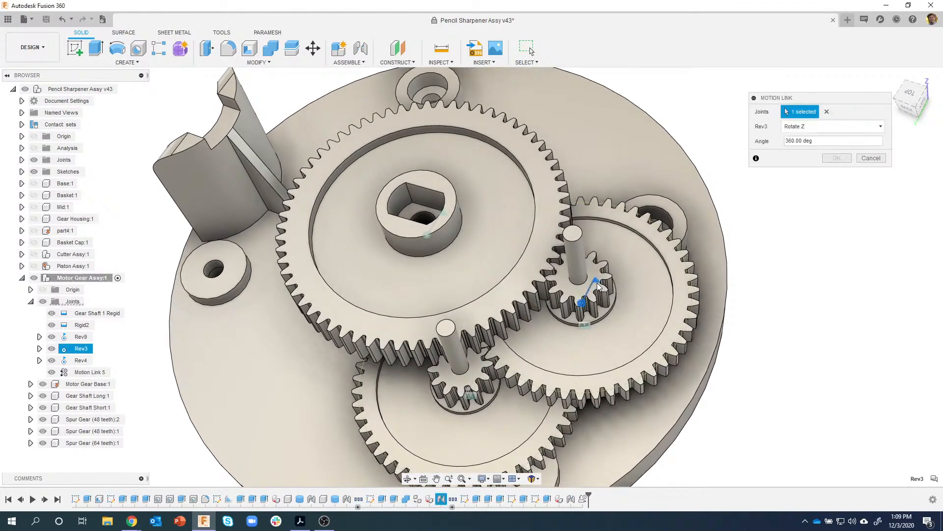
pyautogui.click(446, 219)
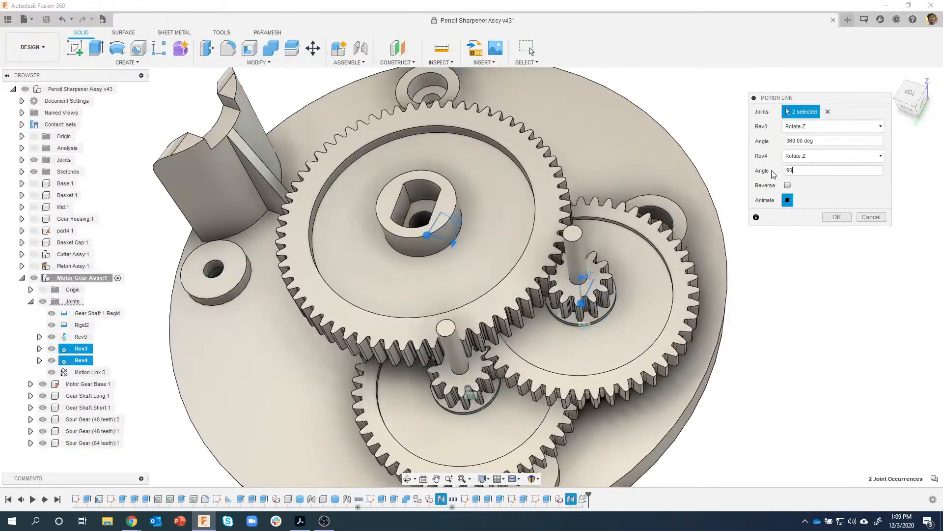
pyautogui.click(838, 218)
pyautogui.keyDown('shift'); pyautogui.moveTo(782, 241); pyautogui.dragTo(634, 165, button='middle'); pyautogui.keyUp('shift')
pyautogui.moveTo(601, 163); pyautogui.dragTo(621, 94)
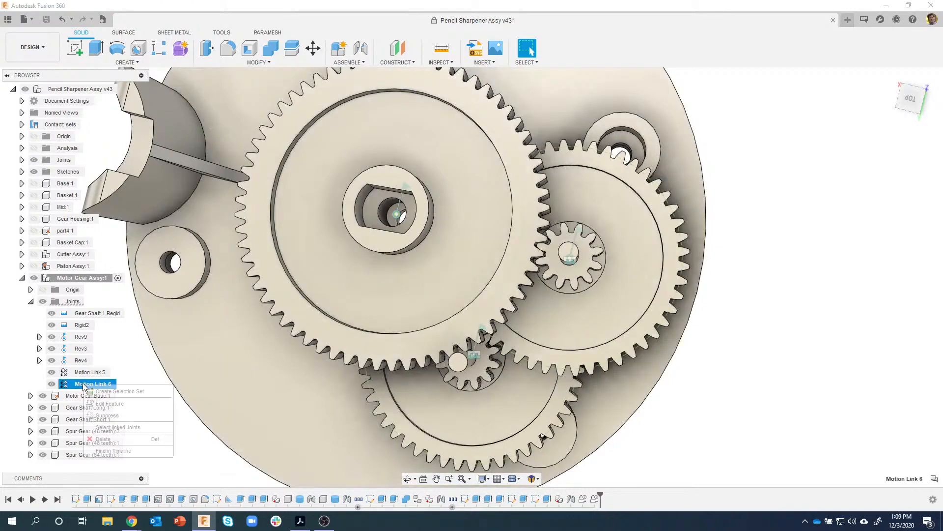
# - Set Motion Link 6 to reverse Rev4's rotation, test the direction, and revert the gears
pyautogui.click(112, 404)
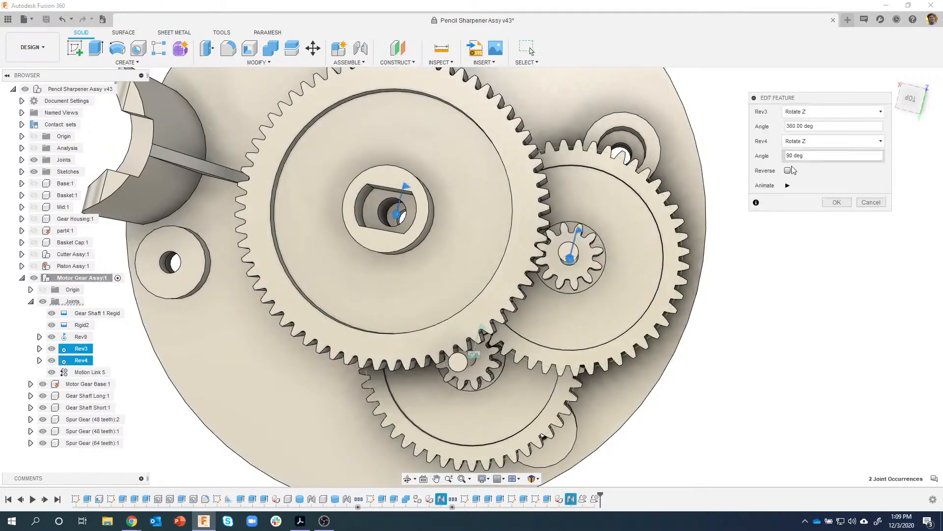
pyautogui.click(831, 203)
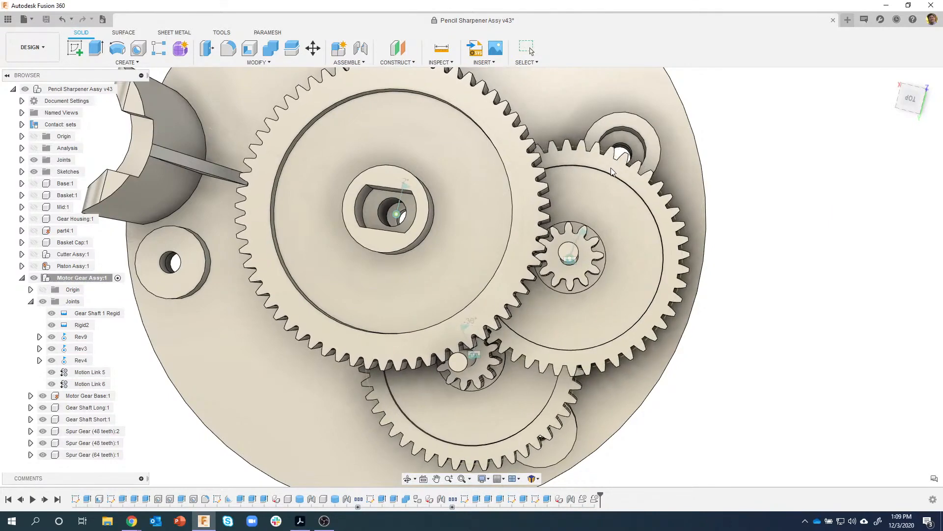
pyautogui.moveTo(627, 191); pyautogui.dragTo(641, 155)
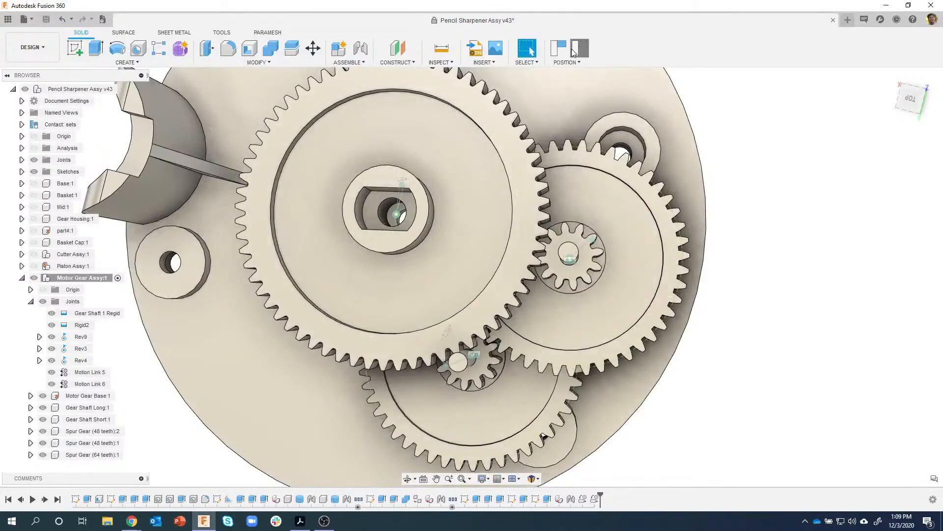
pyautogui.click(574, 53)
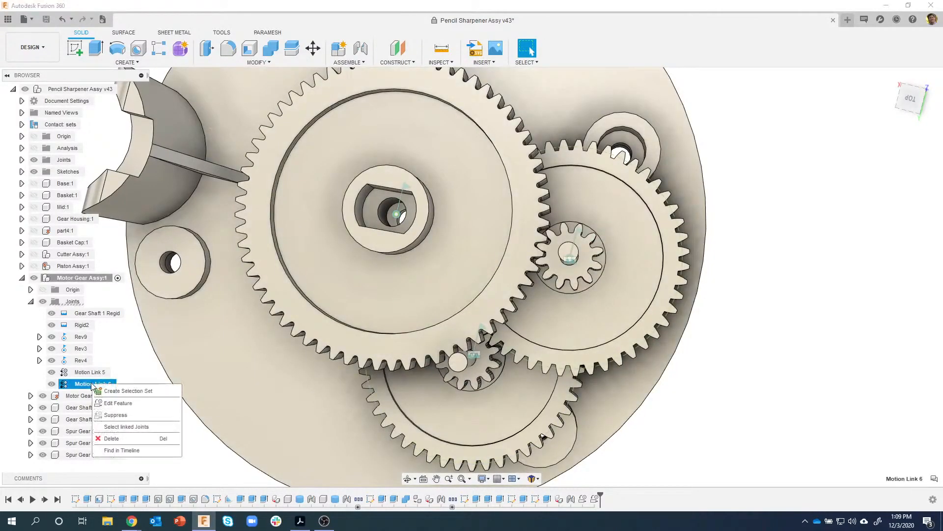
# - Re-edit Motion Link 6, retest the mesh, and set Rev4's angle to 45°
pyautogui.click(118, 403)
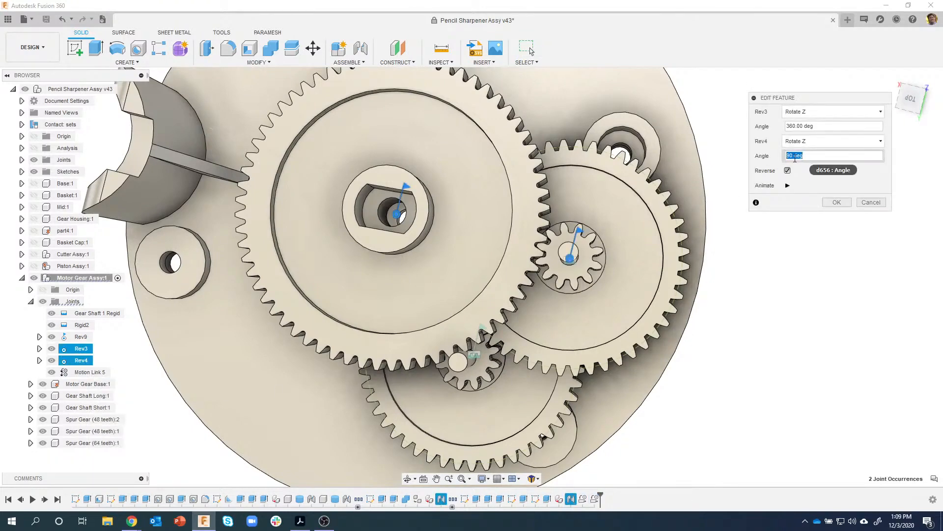
pyautogui.click(831, 202)
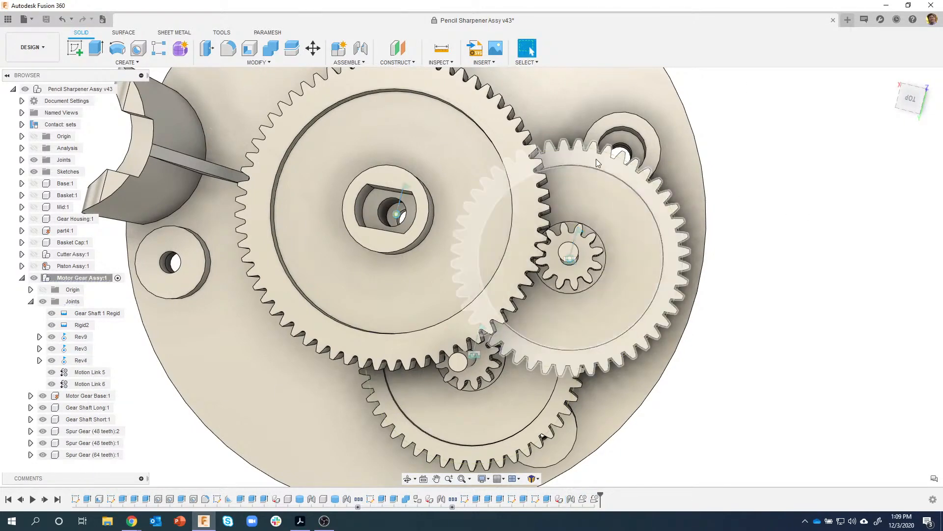
pyautogui.moveTo(613, 167)
pyautogui.mouseDown()
pyautogui.moveTo(643, 210)
pyautogui.moveTo(617, 177)
pyautogui.mouseUp()
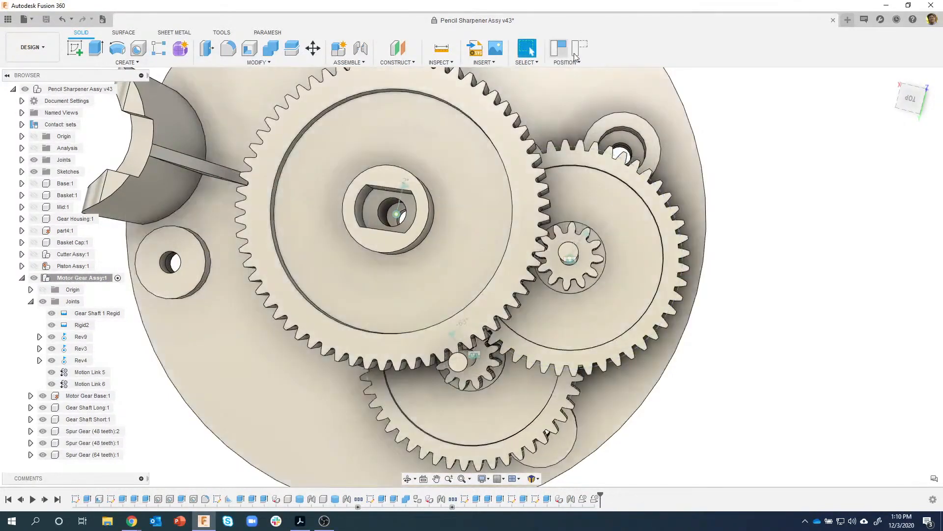
pyautogui.click(582, 50)
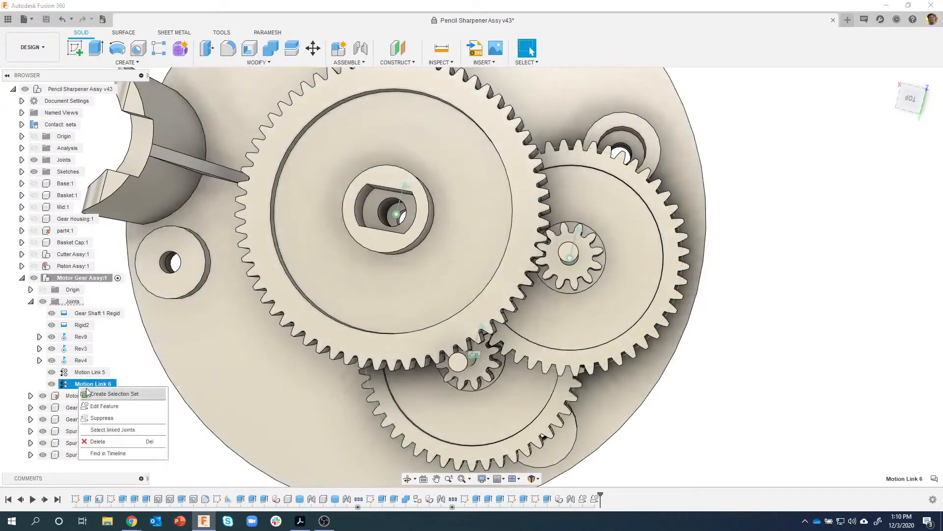
pyautogui.click(113, 408)
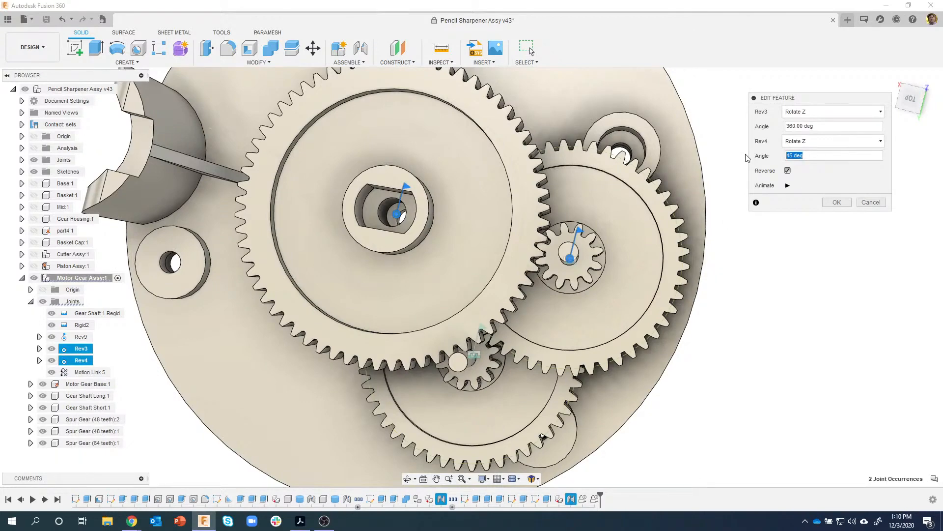
pyautogui.click(838, 202)
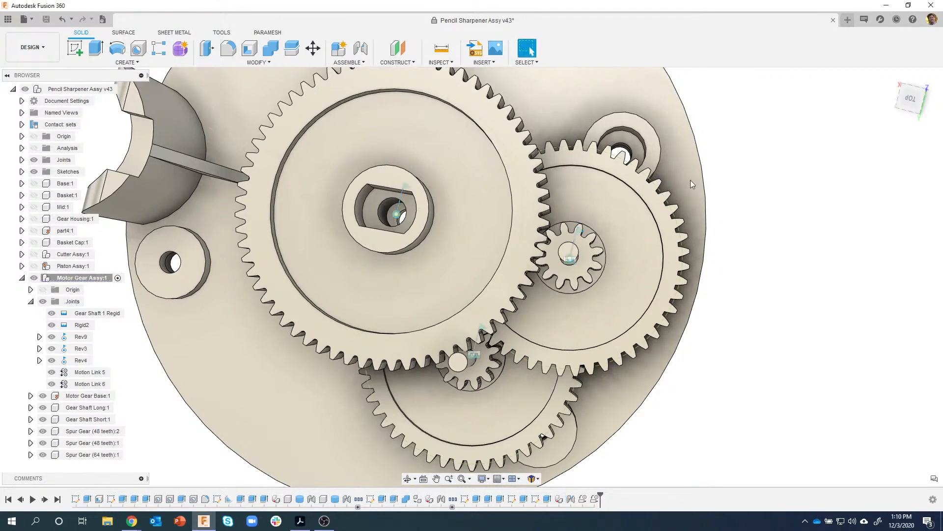
pyautogui.scroll(3, 601, 185)
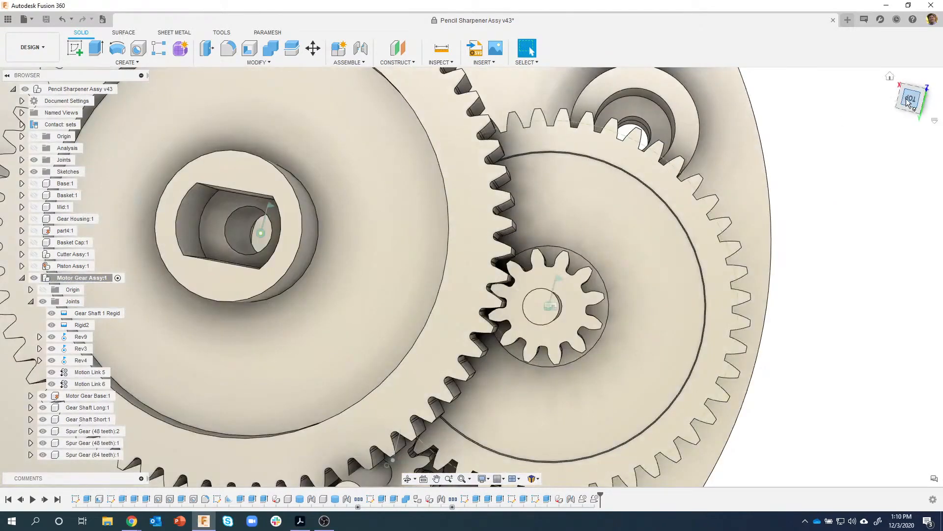
# - View the gears from the top, turn them to inspect tooth engagement, and revert
pyautogui.click(909, 99)
pyautogui.scroll(5, 591, 243)
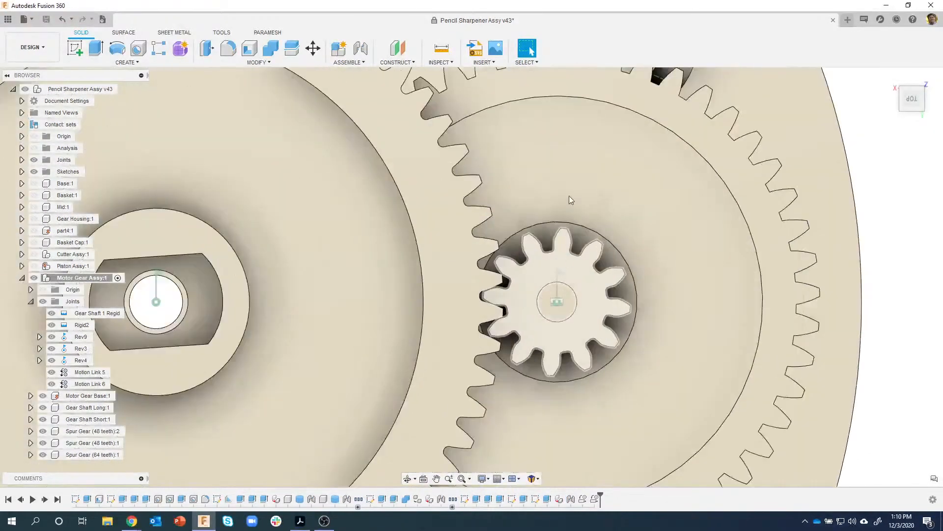
pyautogui.moveTo(575, 86); pyautogui.dragTo(747, 483)
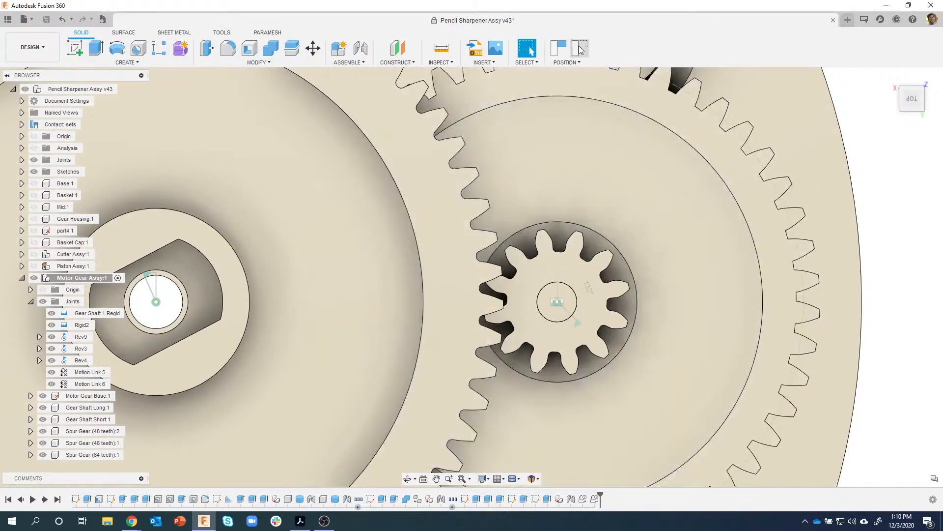
pyautogui.click(580, 48)
# - Change Motion Link 6's Rev4 angle to 67.5° and drag a 48-tooth gear to confirm the mesh
pyautogui.rightClick(88, 391)
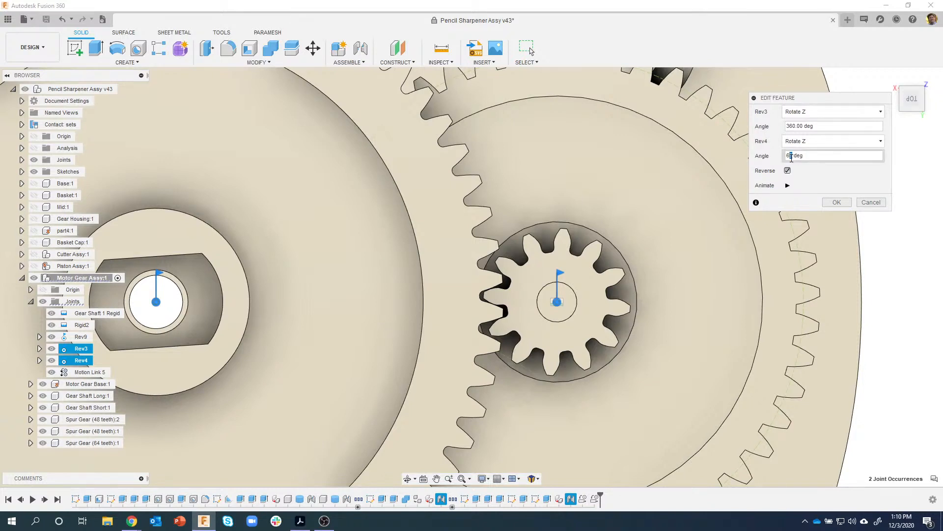
pyautogui.click(835, 203)
pyautogui.moveTo(609, 89); pyautogui.dragTo(759, 232)
pyautogui.scroll(-3, 758, 267)
pyautogui.keyDown('shift'); pyautogui.moveTo(811, 247); pyautogui.dragTo(739, 251, button='middle'); pyautogui.keyUp('shift')
pyautogui.scroll(-4, 778, 224)
pyautogui.moveTo(692, 231); pyautogui.dragTo(719, 257, button='middle')
pyautogui.scroll(1, 720, 257)
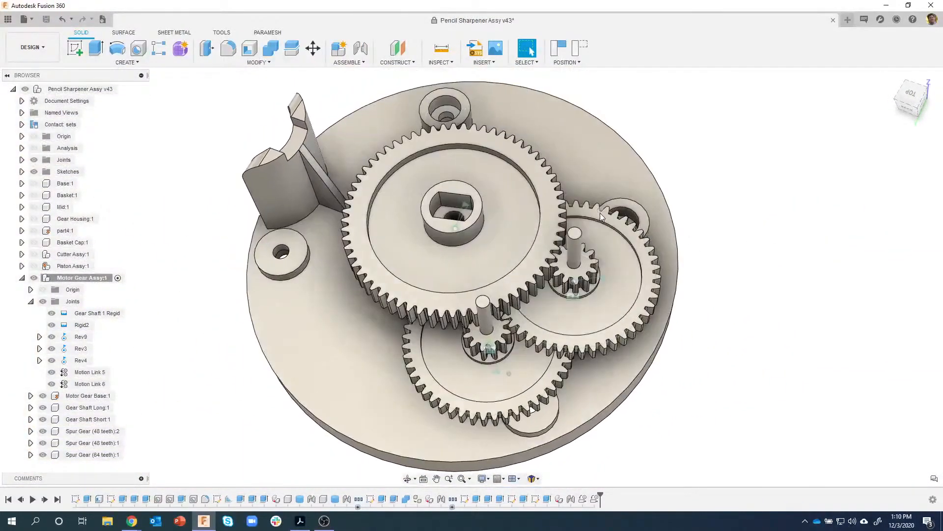
# - Turn the right 48-tooth gear, revert, then drive the train from the lower-left gear into a new position
pyautogui.moveTo(620, 230)
pyautogui.mouseDown()
pyautogui.moveTo(633, 239)
pyautogui.moveTo(631, 229)
pyautogui.mouseUp()
pyautogui.keyDown('shift'); pyautogui.moveTo(631, 230); pyautogui.dragTo(635, 218, button='middle'); pyautogui.keyUp('shift')
pyautogui.click(582, 51)
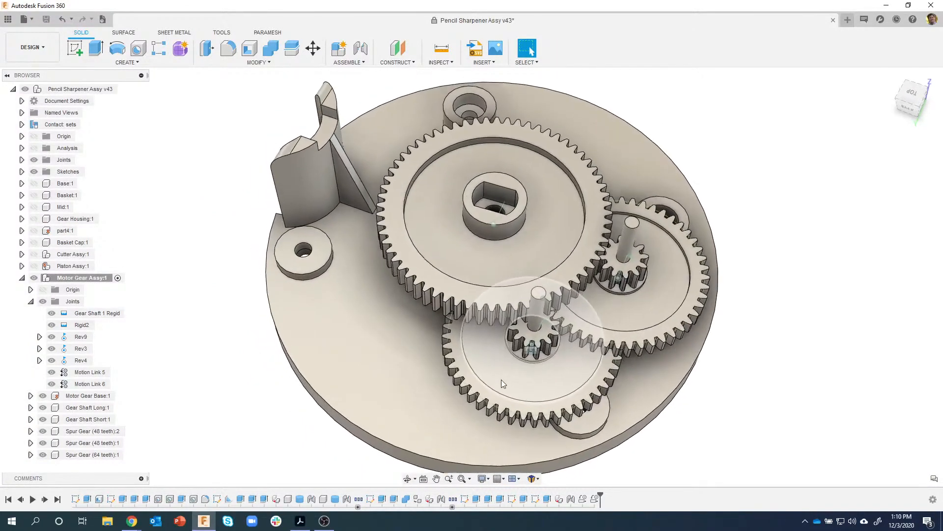
pyautogui.moveTo(503, 424); pyautogui.dragTo(585, 310)
pyautogui.keyDown('shift'); pyautogui.moveTo(707, 318); pyautogui.dragTo(603, 315, button='middle'); pyautogui.keyUp('shift')
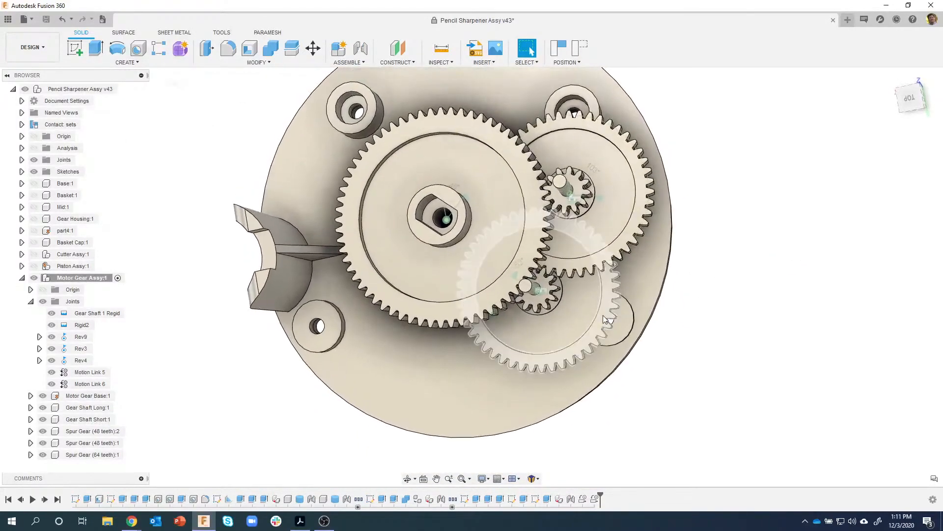
pyautogui.scroll(1, 574, 124)
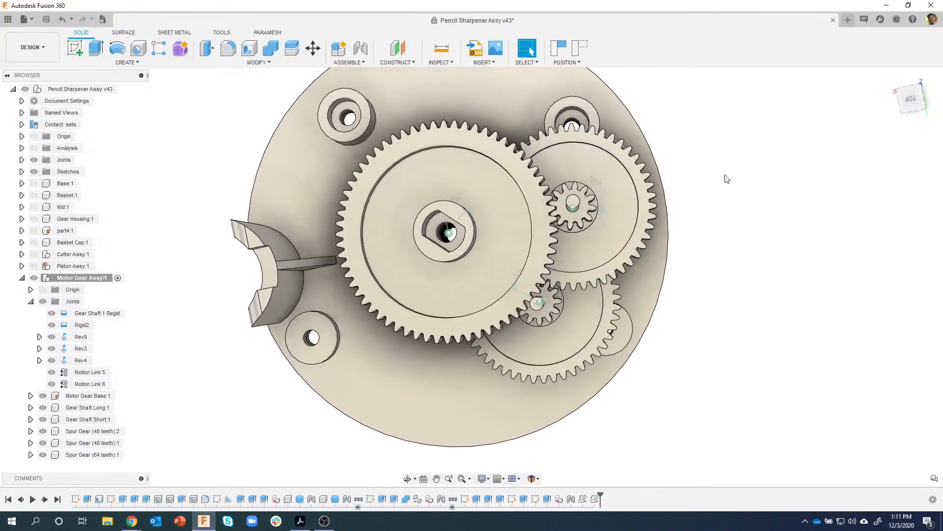